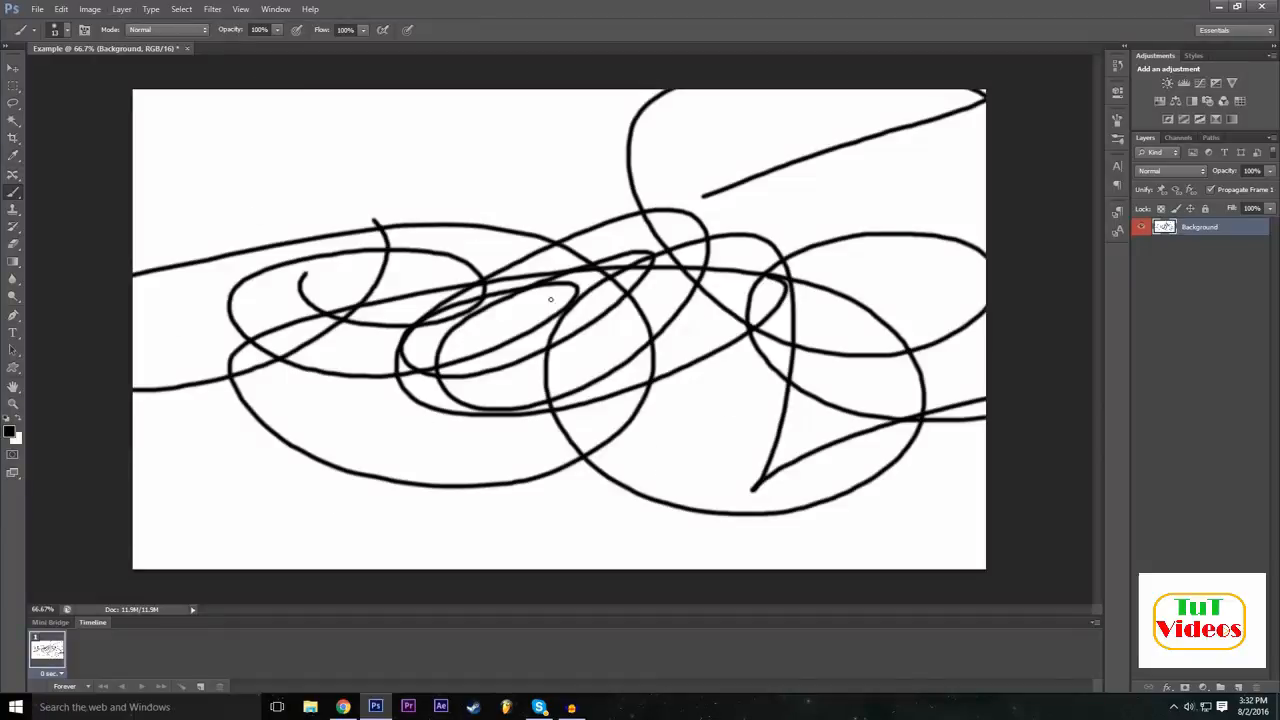
# Step backward through the freehand brush strokes until the canvas is blank white.
pyautogui.hotkey('ctrl', 'alt', 'z')
pyautogui.click(46, 8)
pyautogui.moveTo(61, 10)
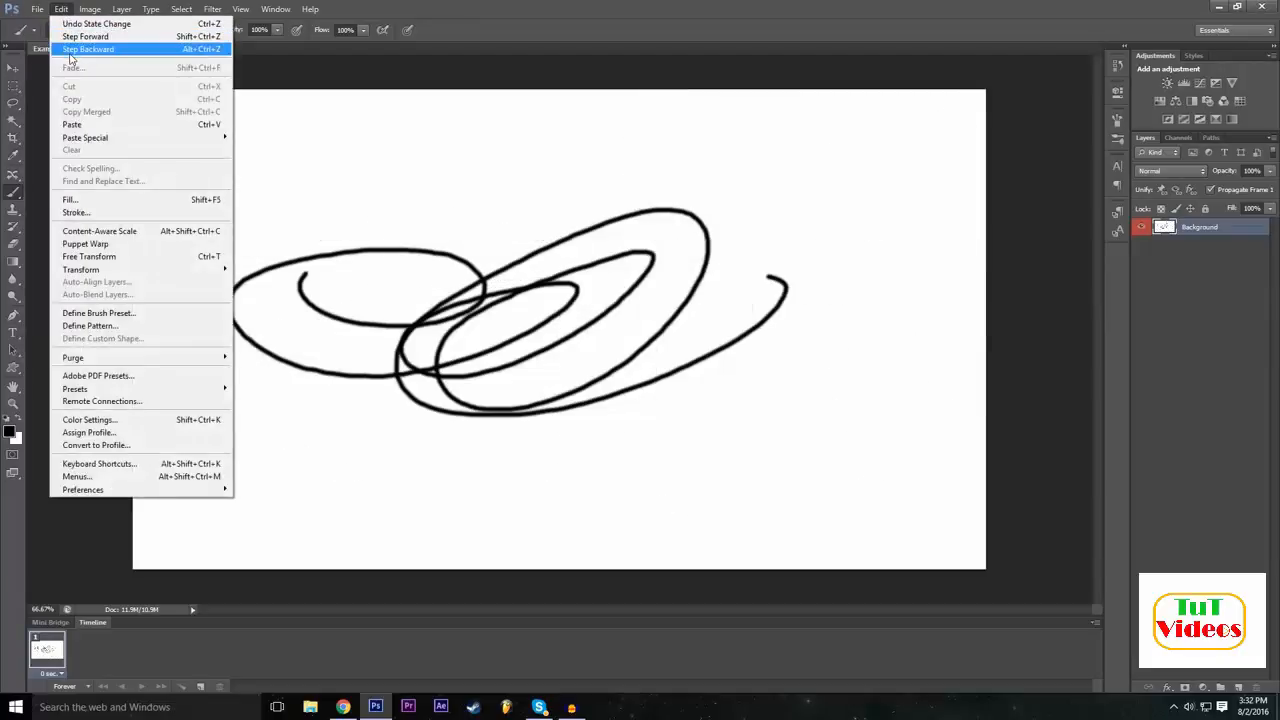
pyautogui.click(69, 52)
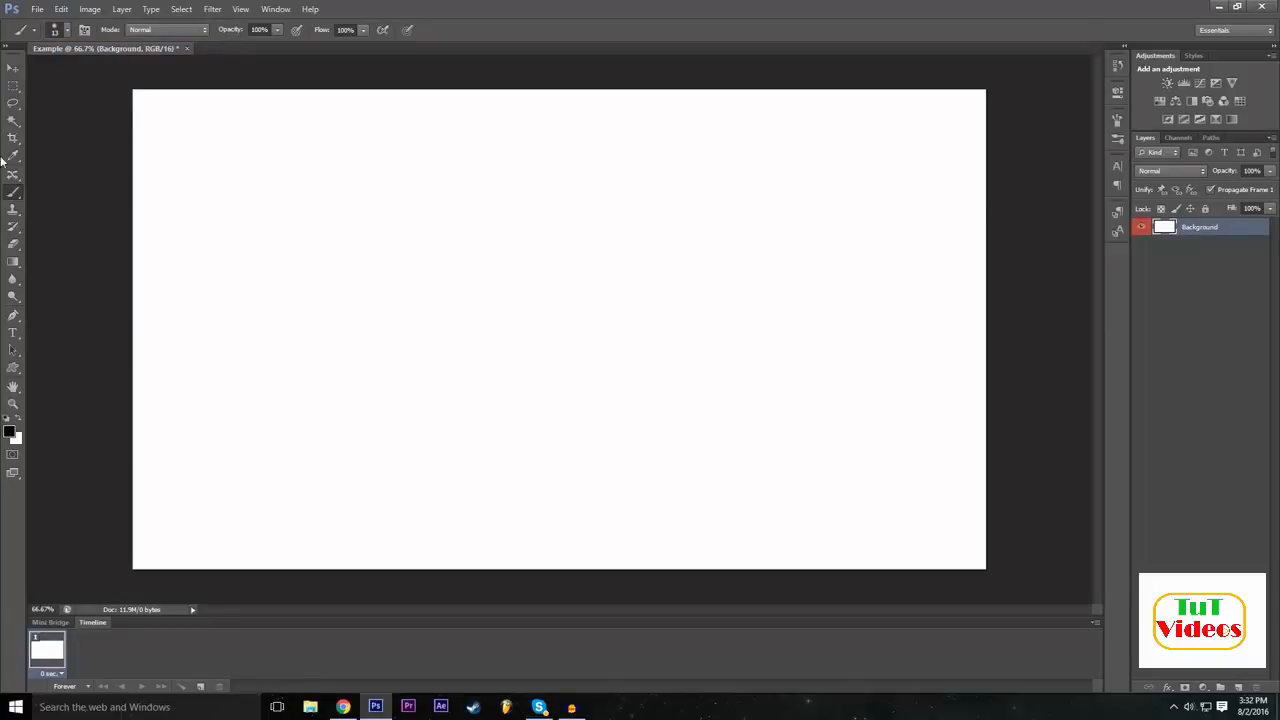
# Try to move the canvas content with the Move tool while no layer is selected.
pyautogui.click(13, 67)
pyautogui.click(1227, 282)
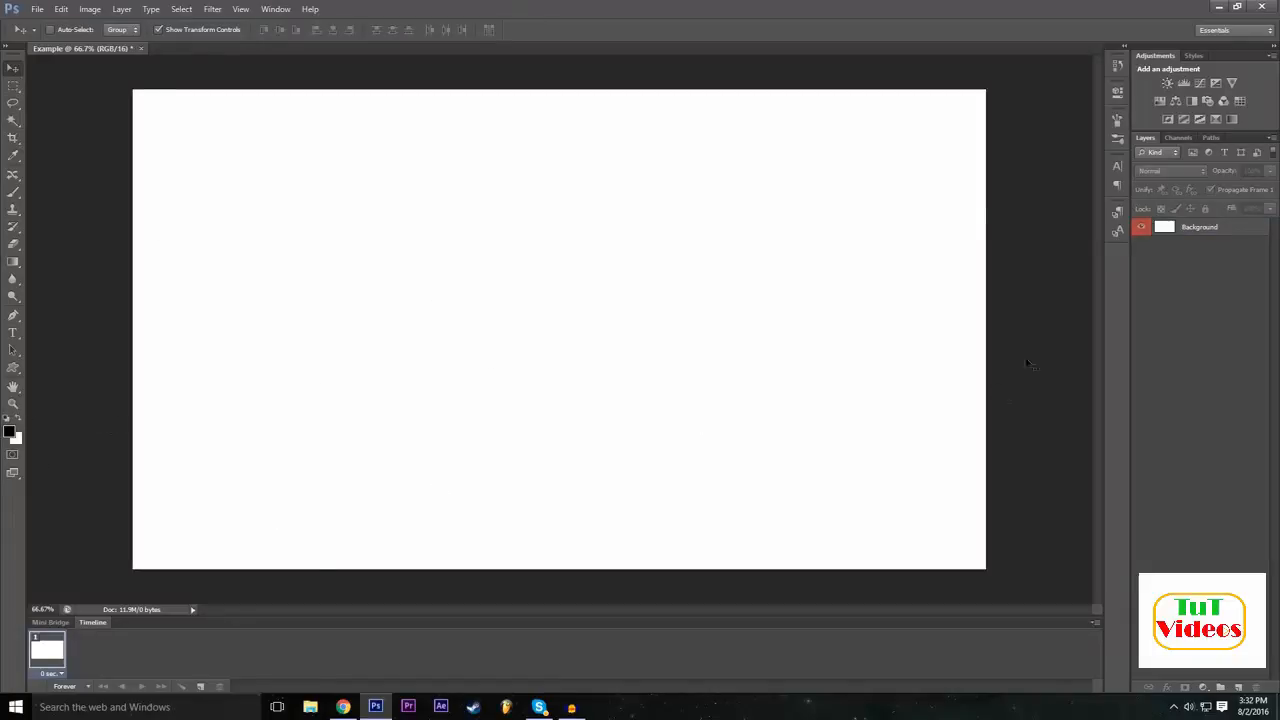
pyautogui.click(572, 342)
pyautogui.click(648, 266)
pyautogui.click(557, 286)
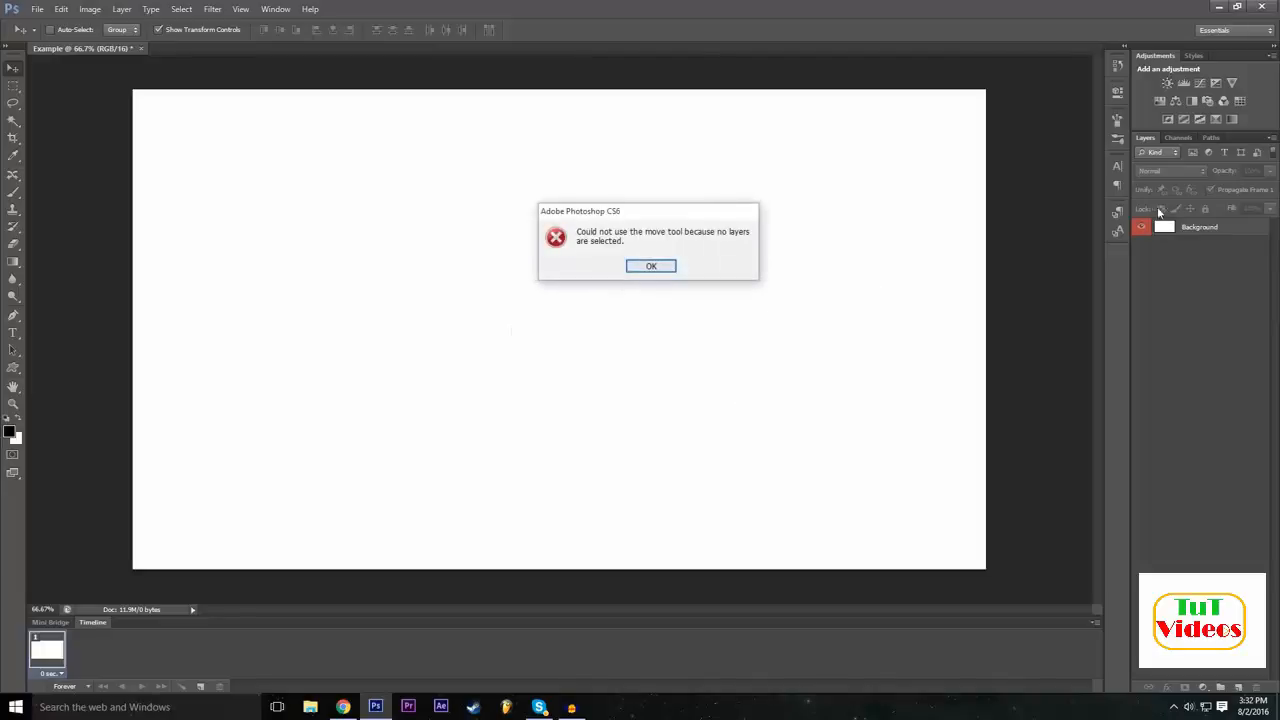
pyautogui.click(650, 266)
# Shift the Background layer slightly down and to the right with the Move tool, and undo the move.
pyautogui.click(1200, 227)
pyautogui.moveTo(588, 283); pyautogui.dragTo(603, 314)
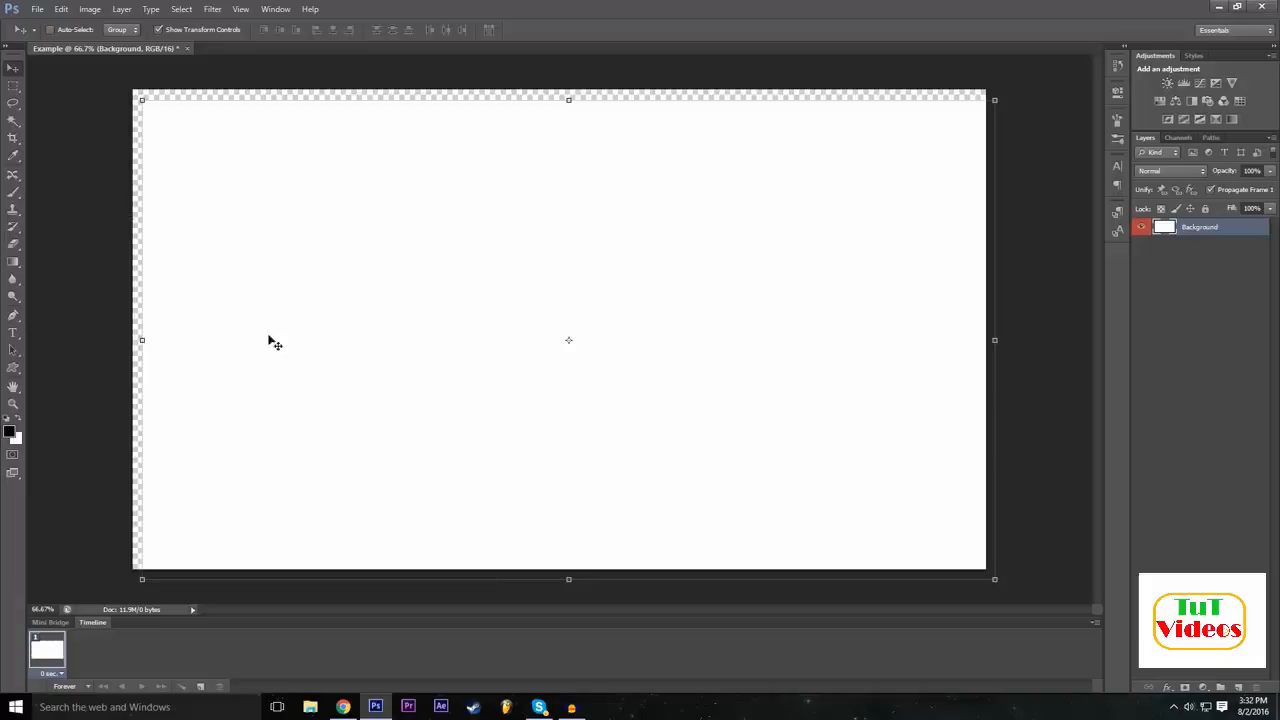
pyautogui.click(62, 8)
pyautogui.click(100, 48)
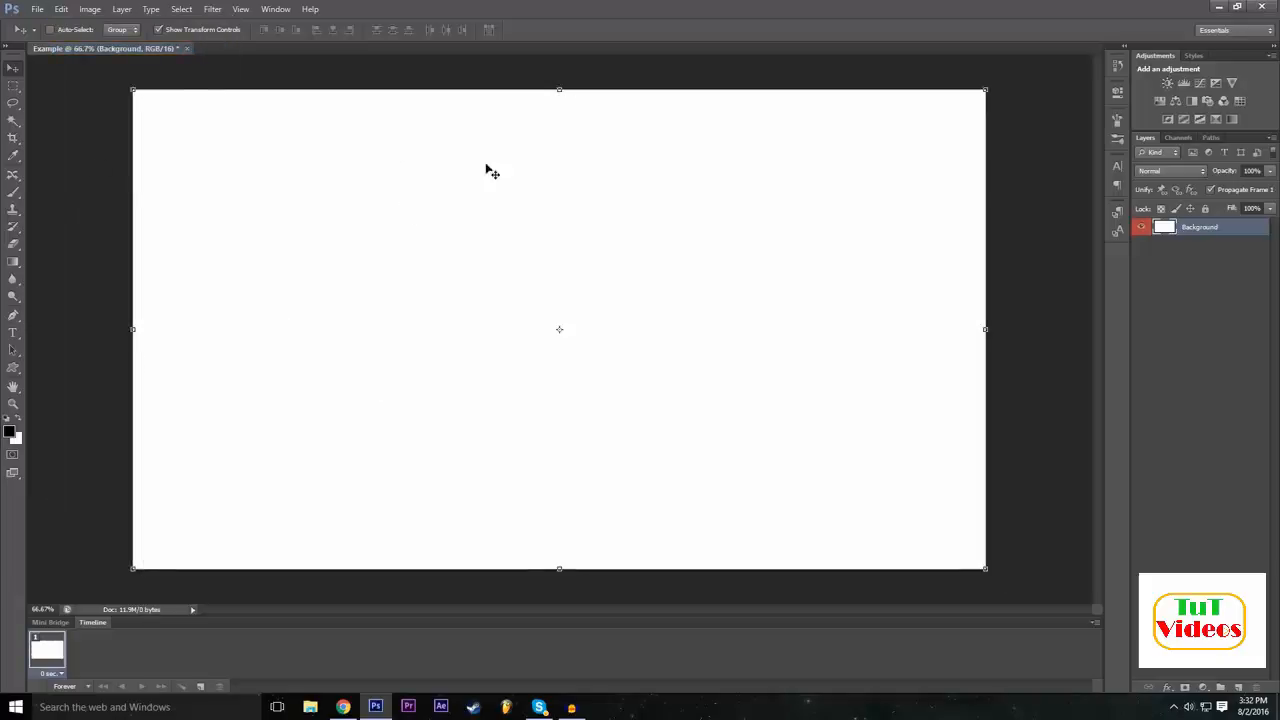
# Draw a rectangle shape about 665 by 365 px in the upper-left part of the canvas with the Rectangle Tool.
pyautogui.click(12, 370)
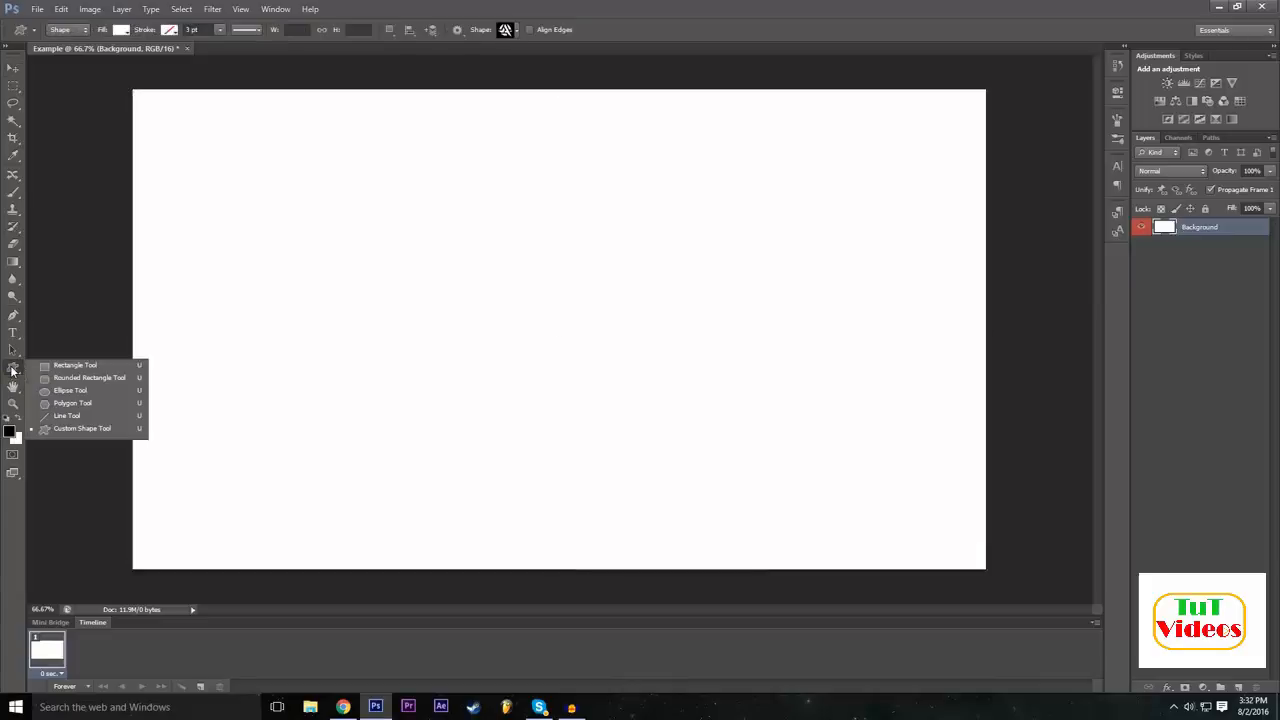
pyautogui.click(101, 366)
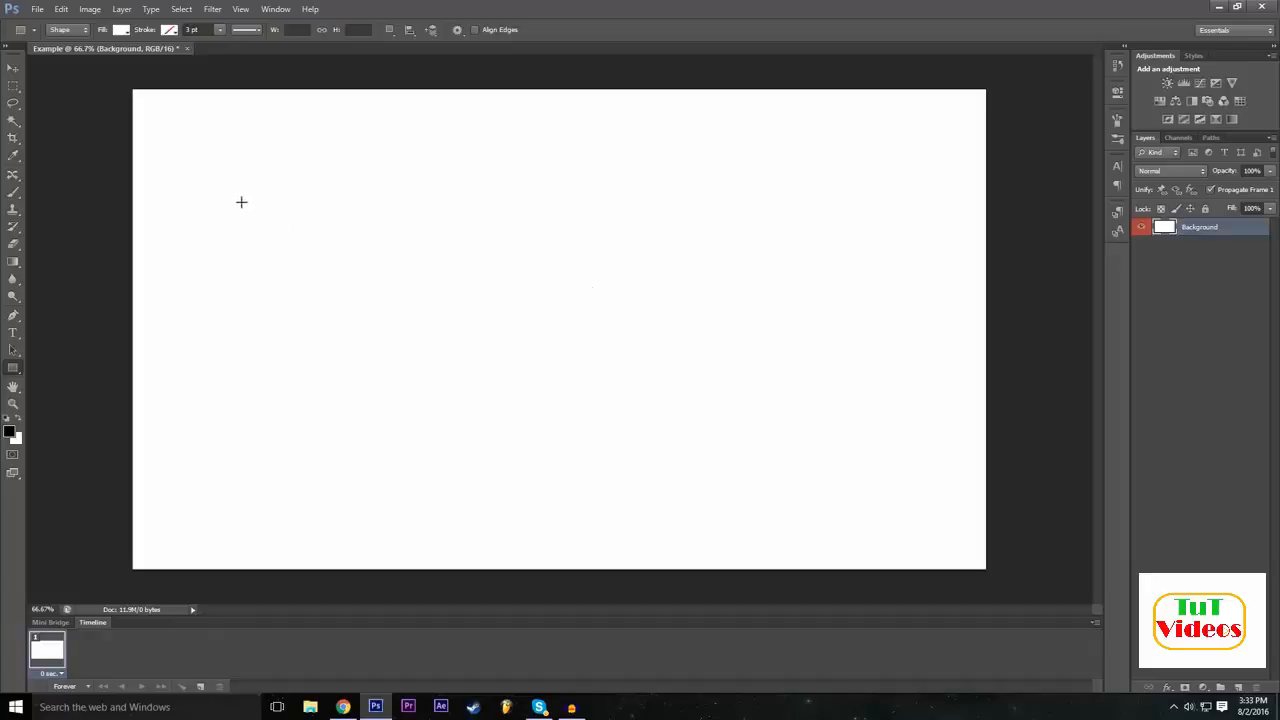
pyautogui.moveTo(235, 195); pyautogui.dragTo(529, 356)
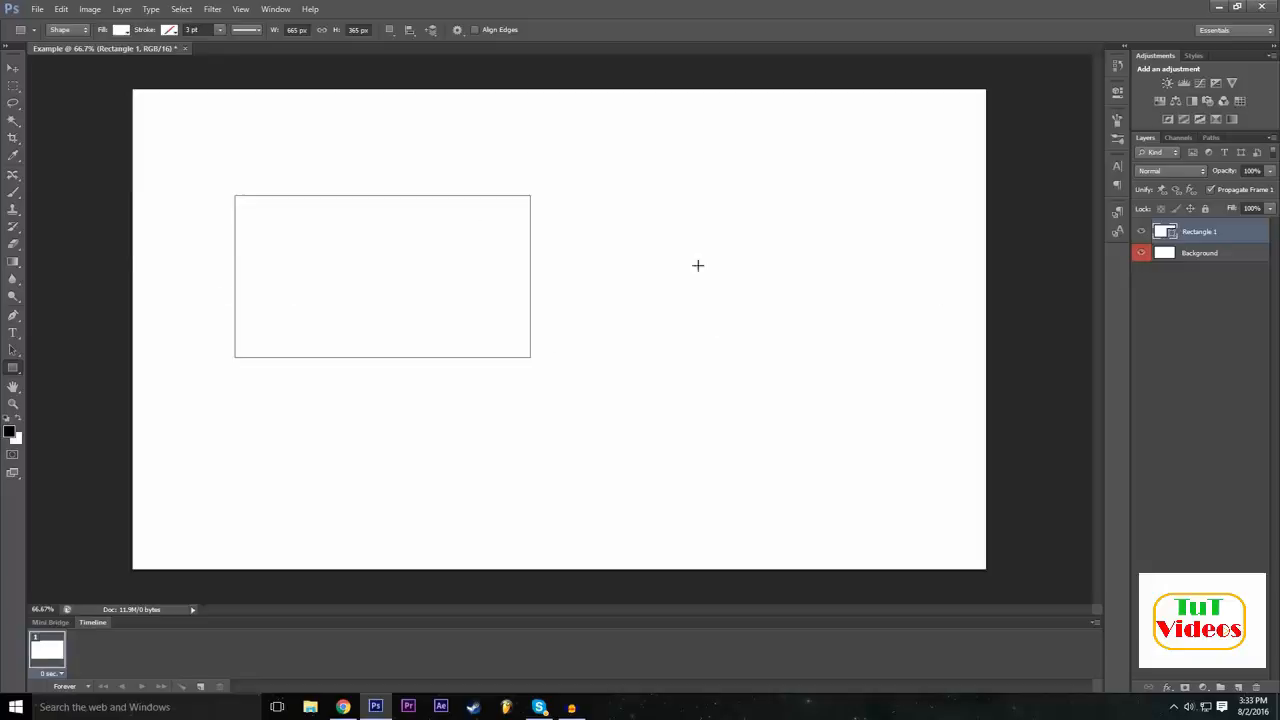
# Try grey and red fills on the Rectangle 1 shape and settle on a near-black solid fill.
pyautogui.click(1200, 258)
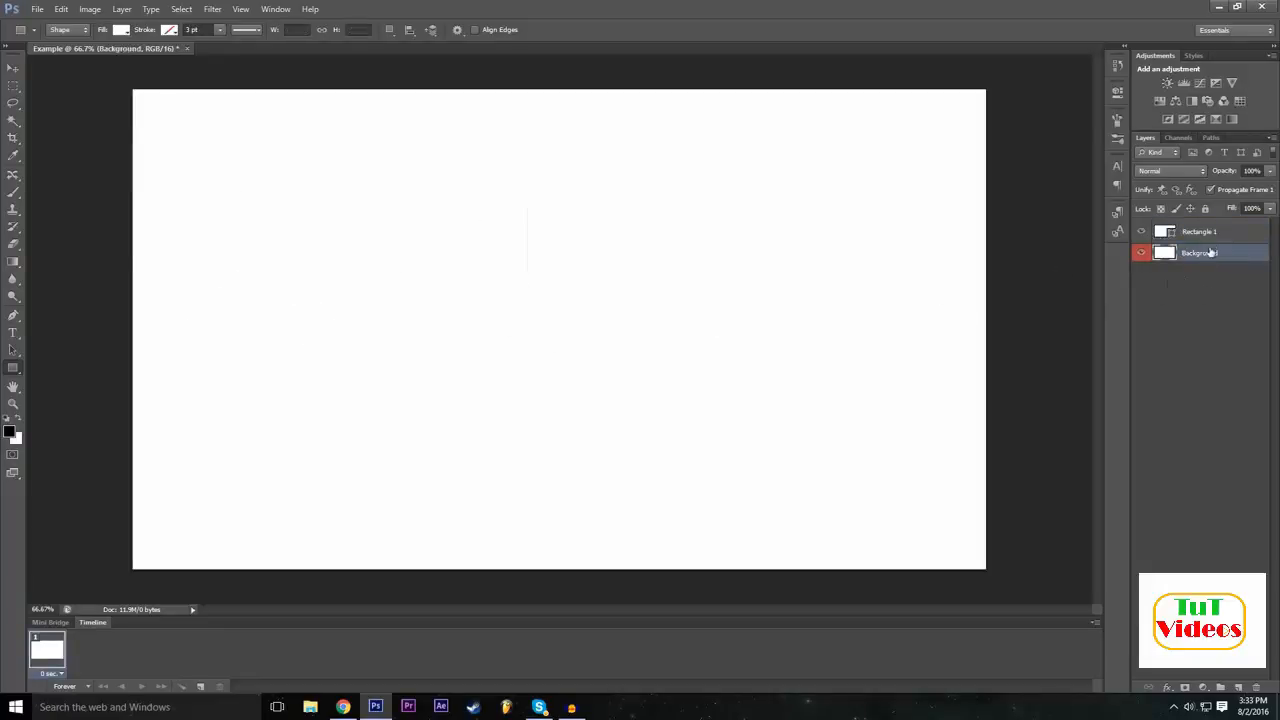
pyautogui.click(1205, 234)
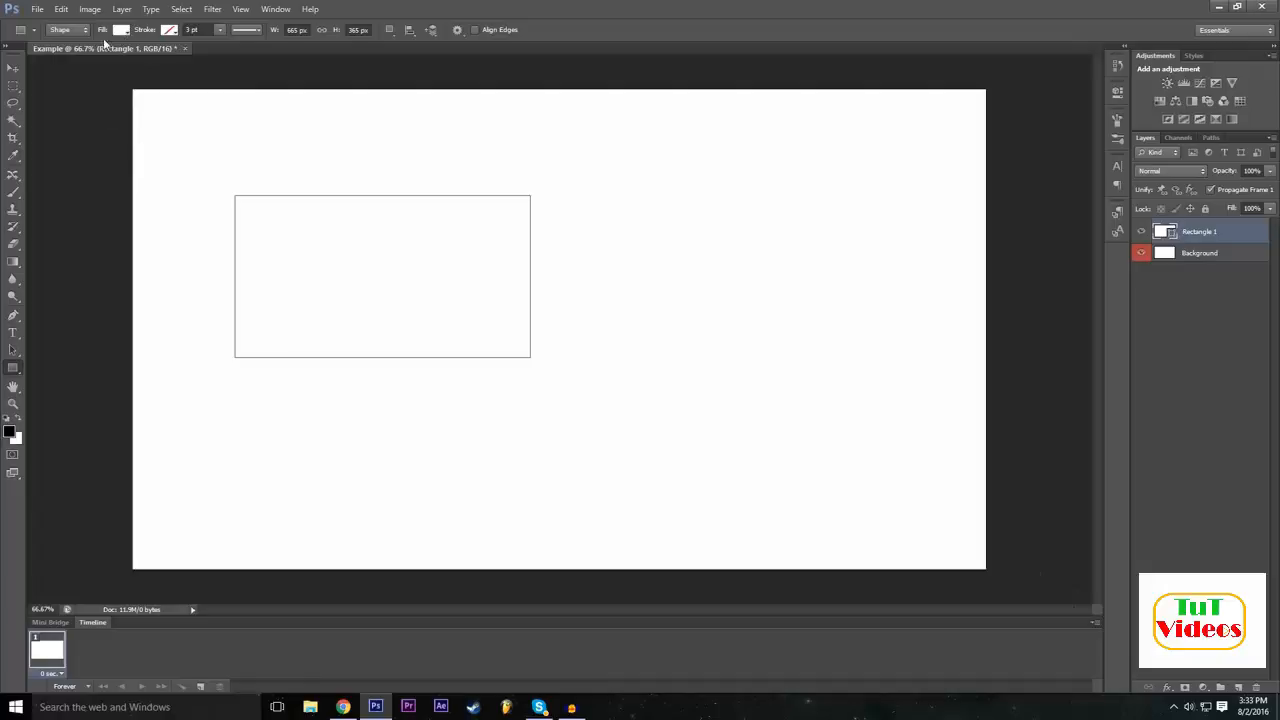
pyautogui.click(122, 30)
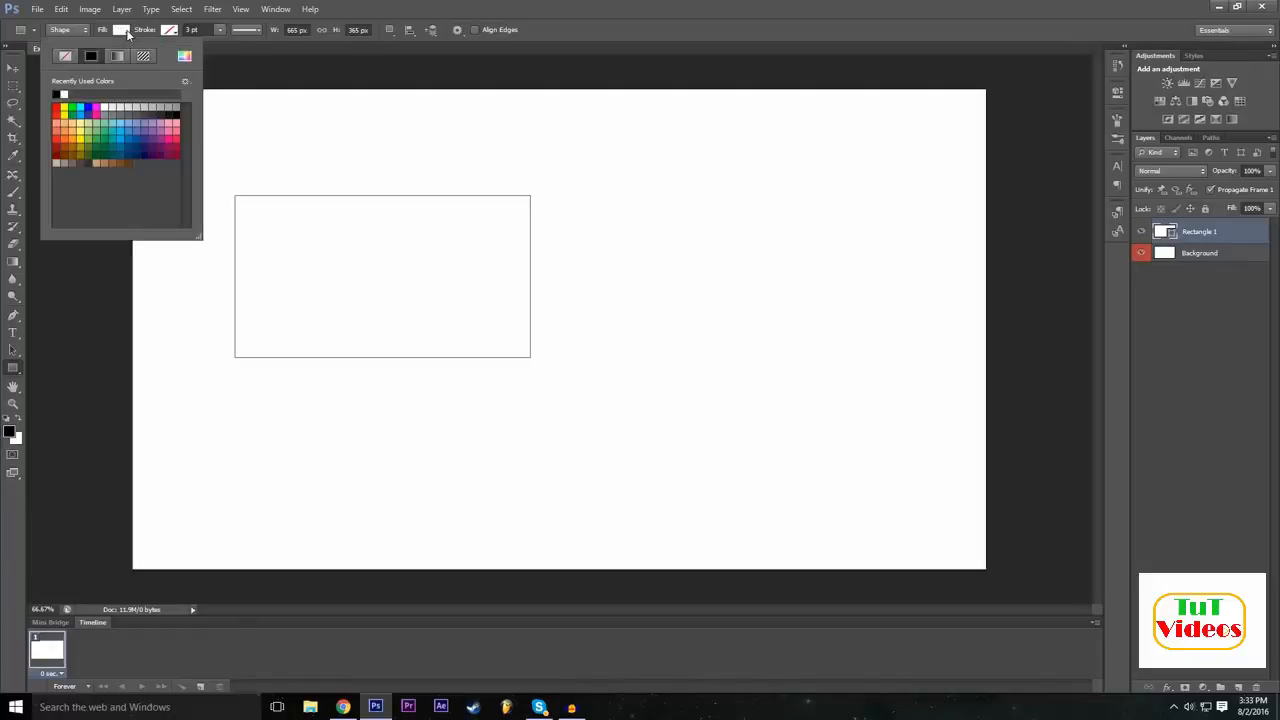
pyautogui.click(111, 108)
pyautogui.click(174, 110)
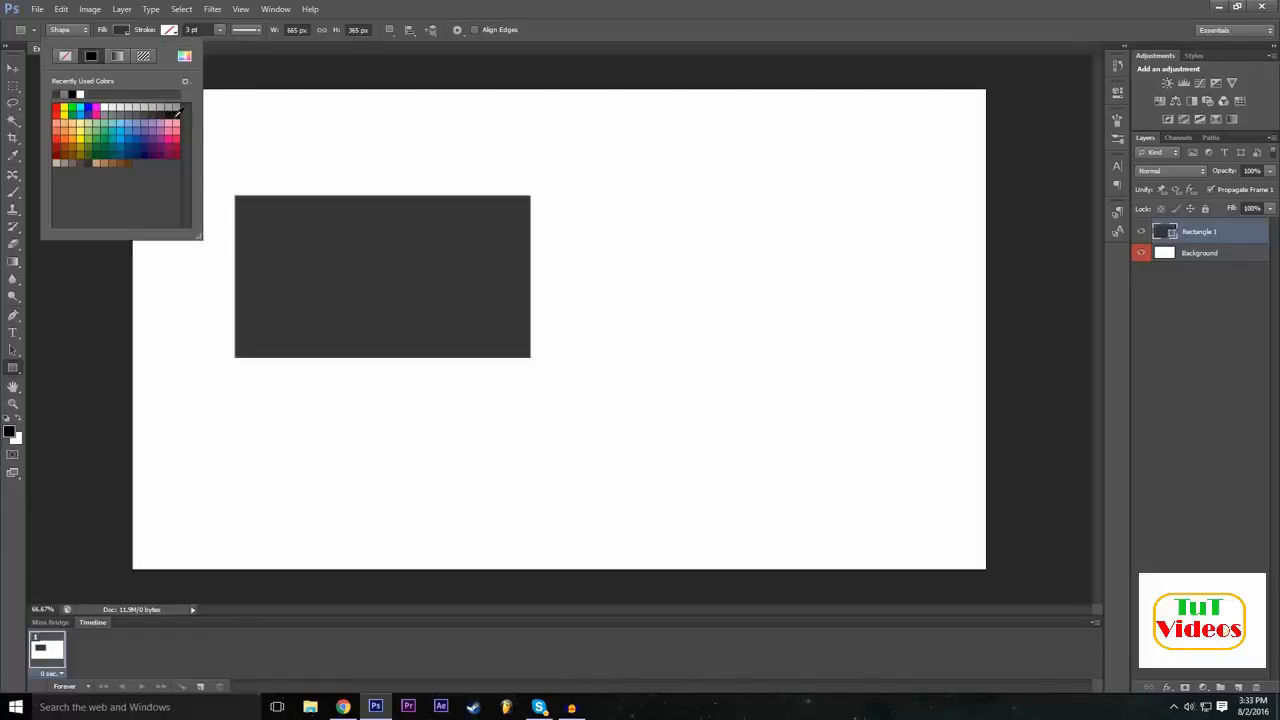
pyautogui.click(176, 115)
pyautogui.click(152, 116)
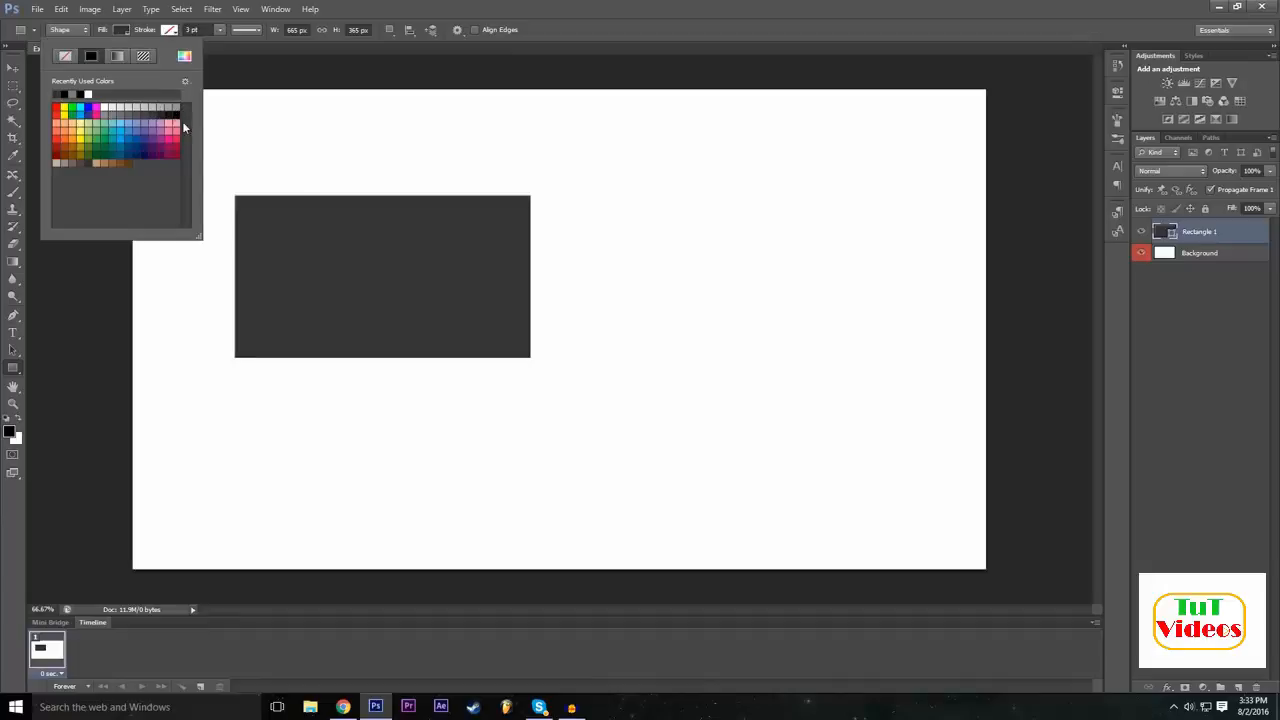
pyautogui.click(57, 140)
pyautogui.click(58, 147)
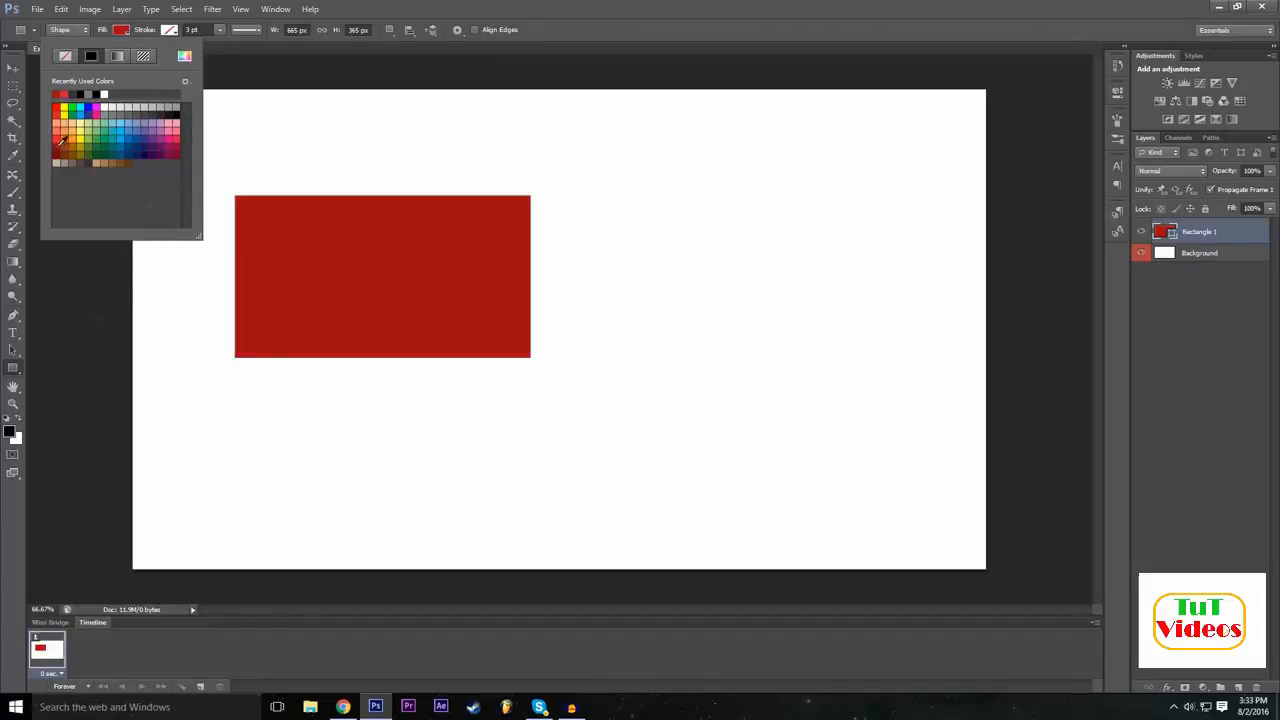
pyautogui.click(60, 139)
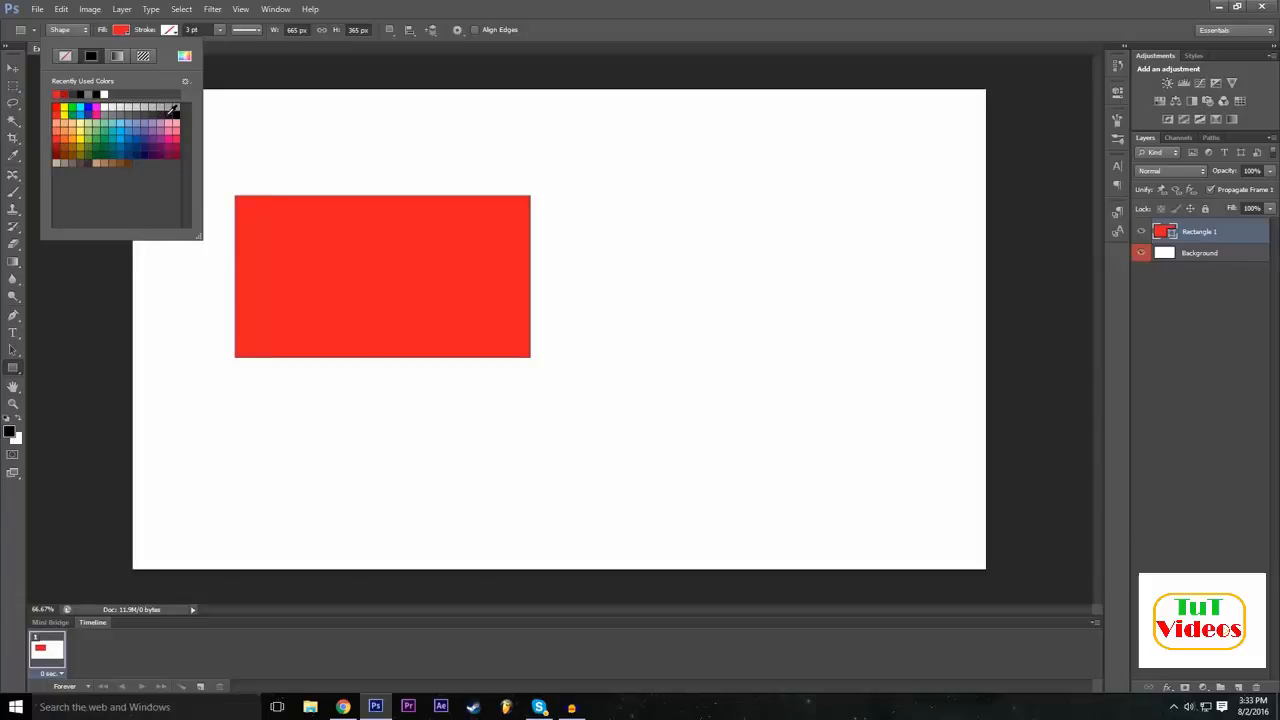
pyautogui.click(159, 116)
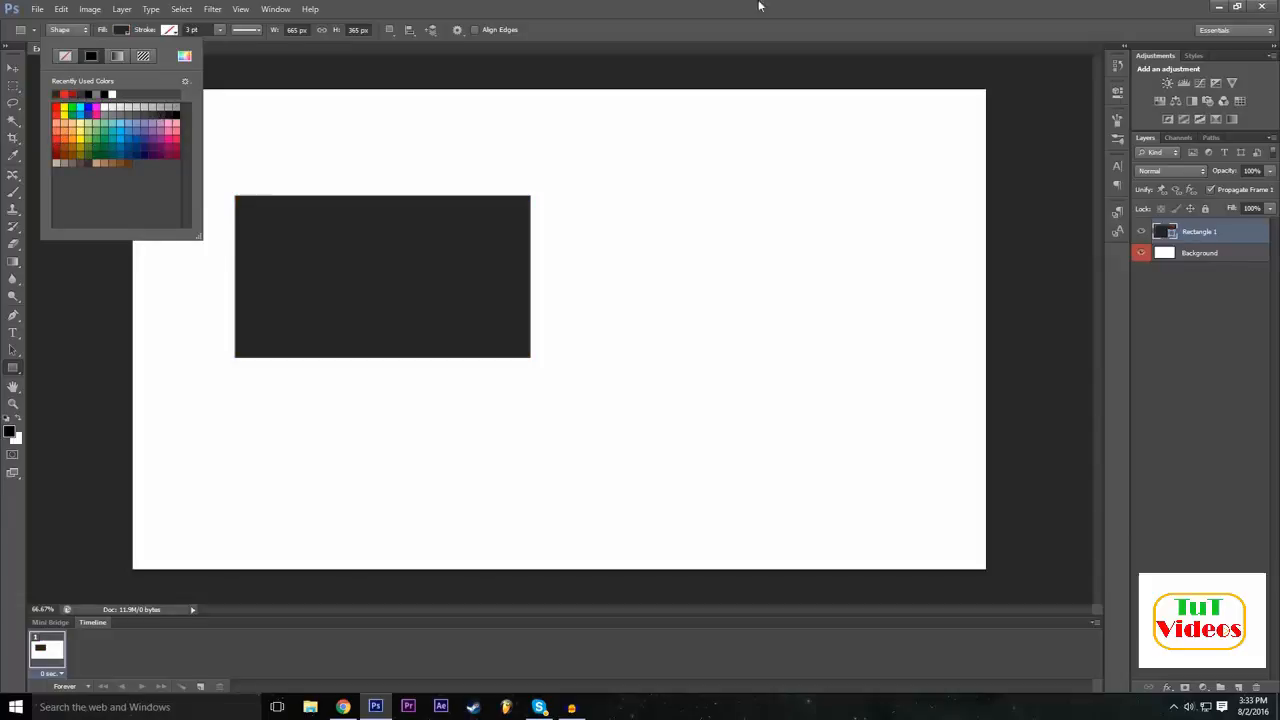
pyautogui.click(872, 5)
# Move the dark rectangle around the canvas with the Move tool and place it near the centre.
pyautogui.click(13, 67)
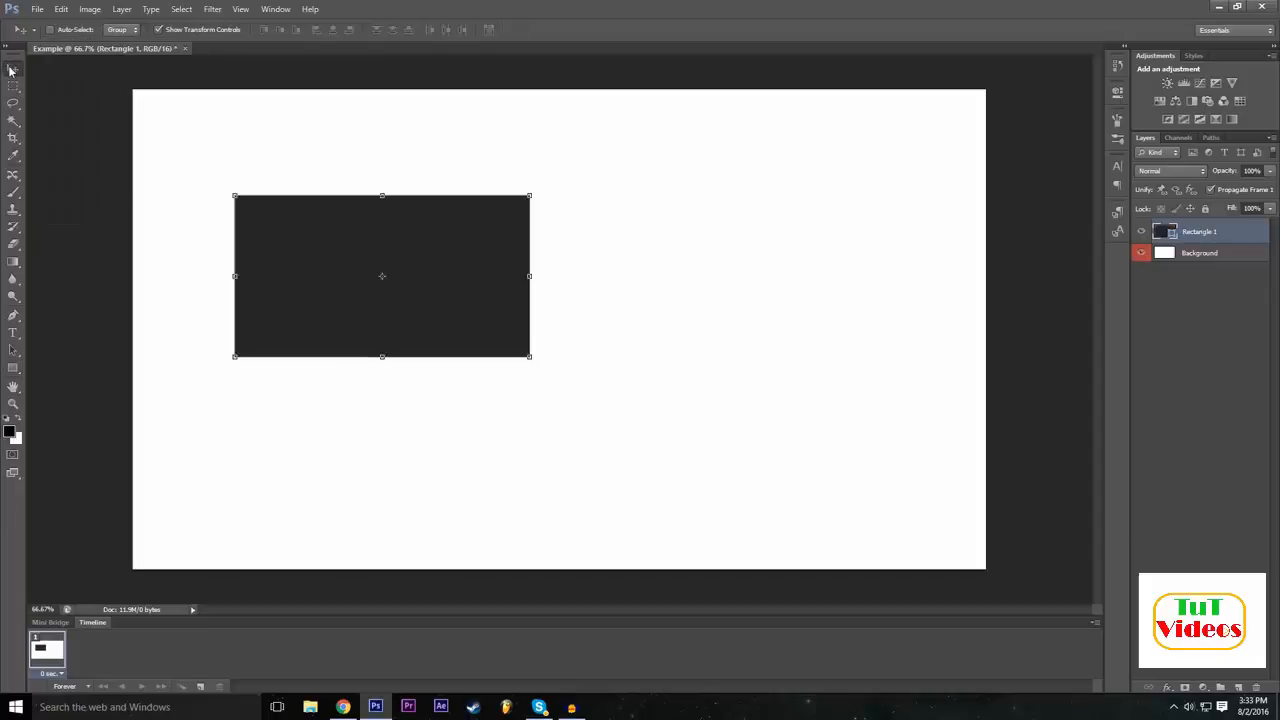
pyautogui.moveTo(417, 270); pyautogui.dragTo(529, 309)
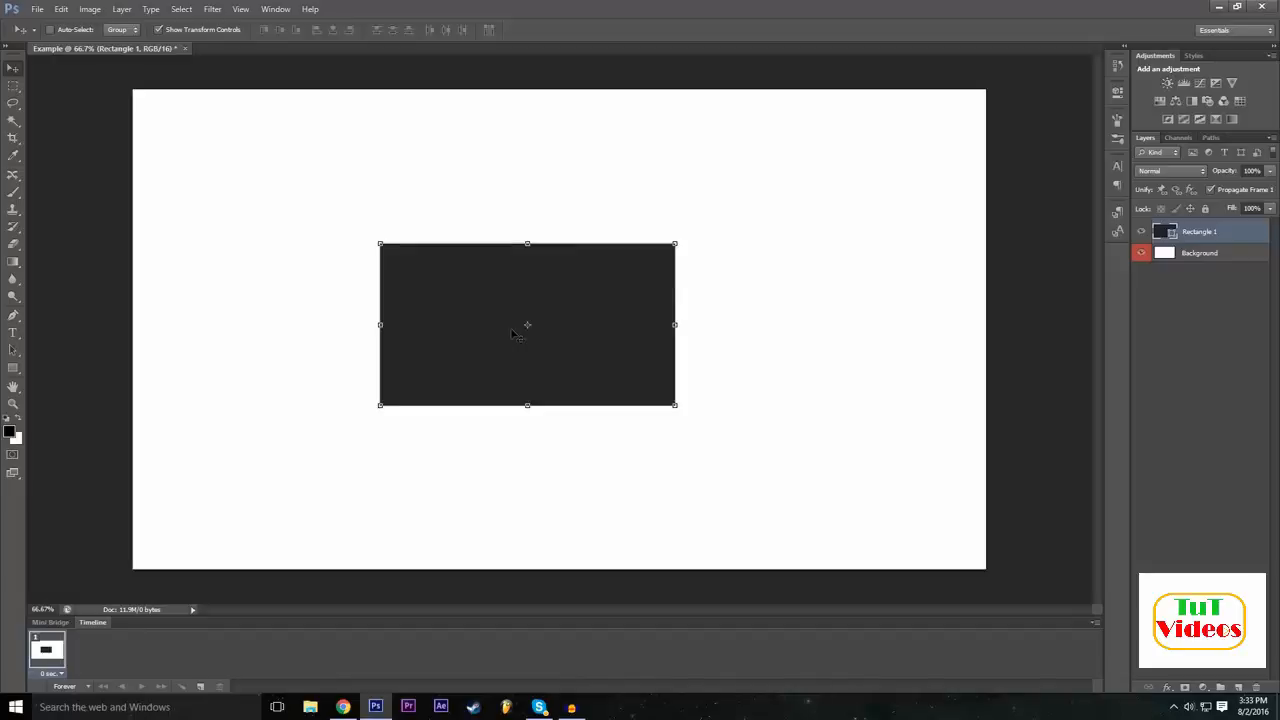
pyautogui.moveTo(505, 330); pyautogui.dragTo(317, 316)
pyautogui.moveTo(309, 369); pyautogui.dragTo(531, 248)
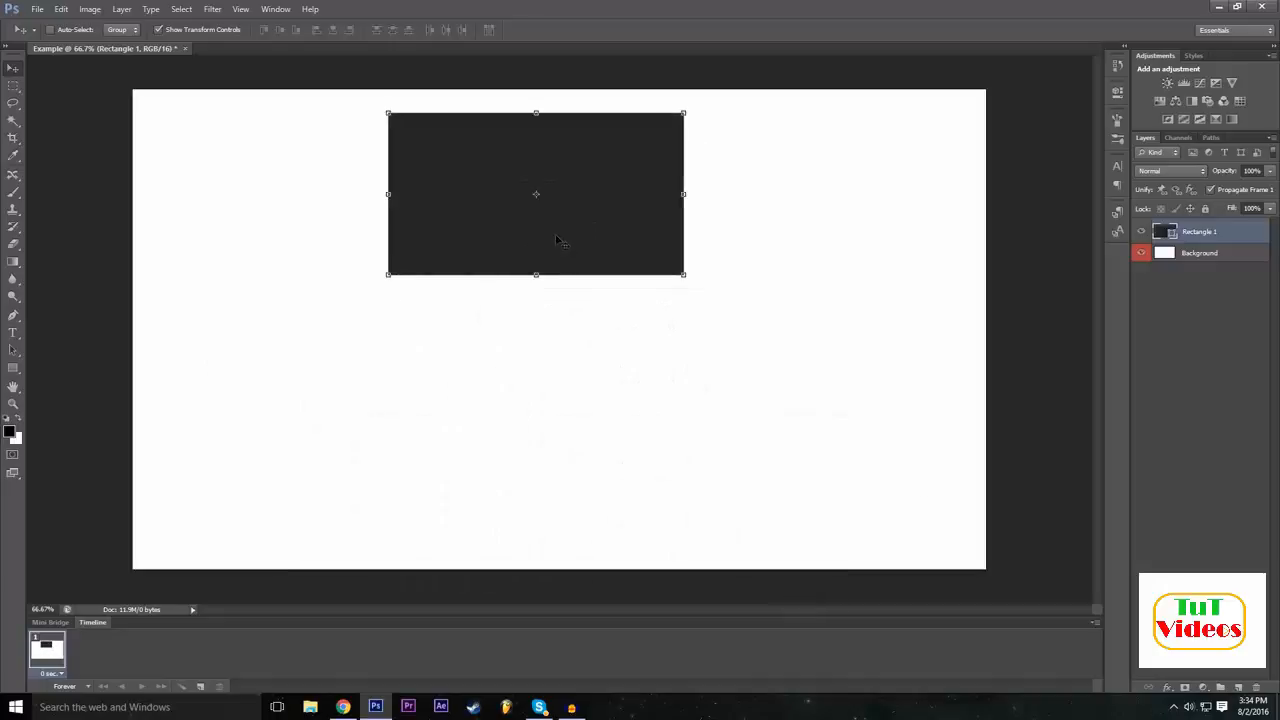
pyautogui.moveTo(572, 200); pyautogui.dragTo(701, 439)
pyautogui.moveTo(650, 487); pyautogui.dragTo(537, 362)
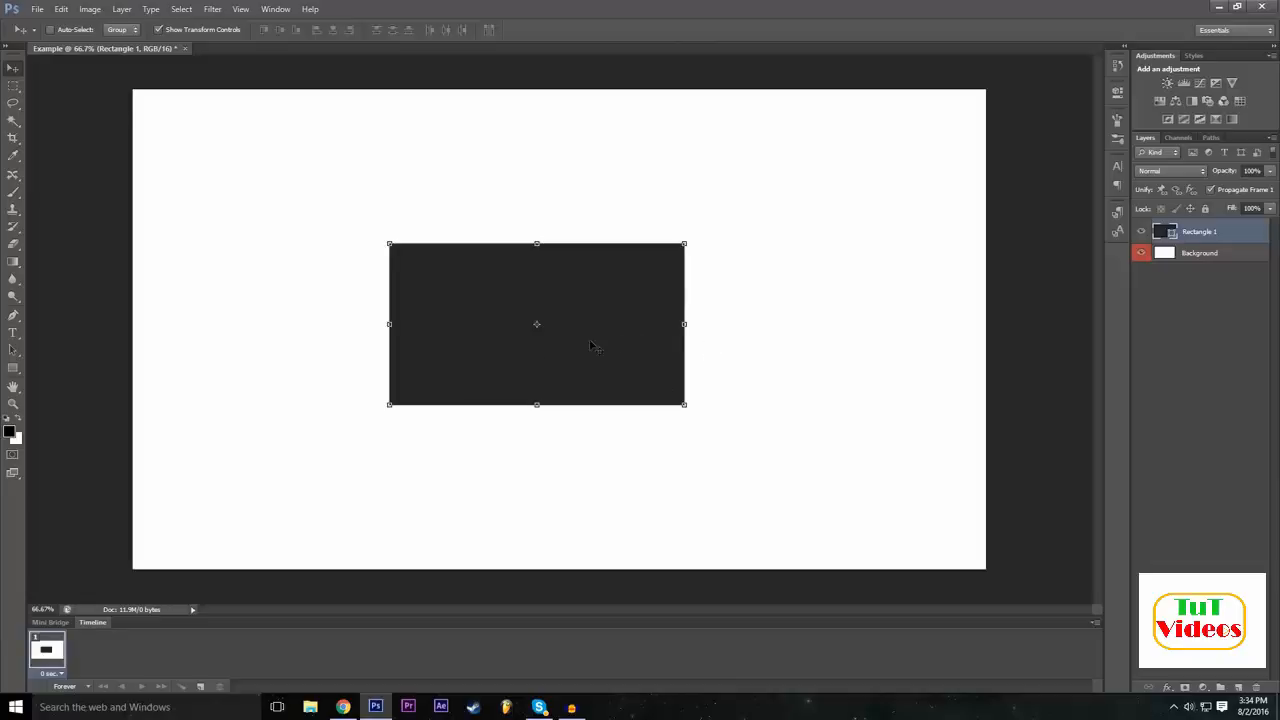
# Rotate the rectangle back and forth with Free Transform and set its rotation angle to 0.
pyautogui.hotkey('ctrl', 't')
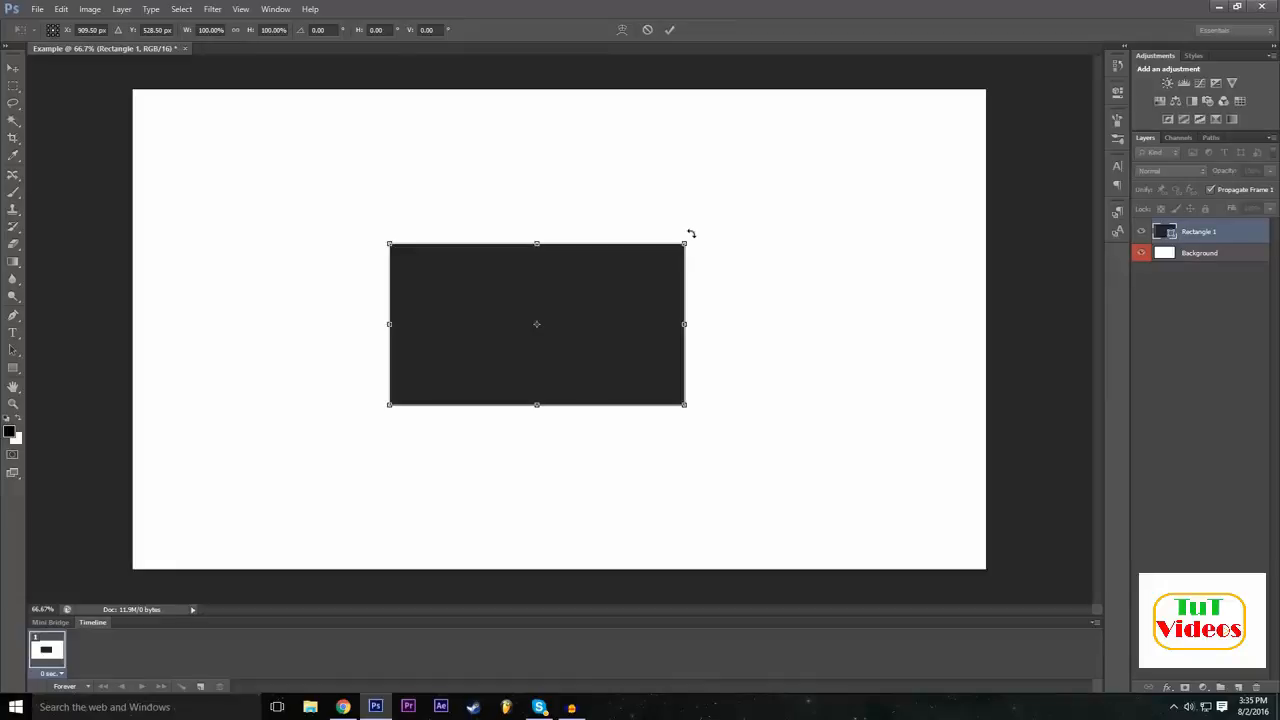
pyautogui.moveTo(690, 233); pyautogui.dragTo(703, 170)
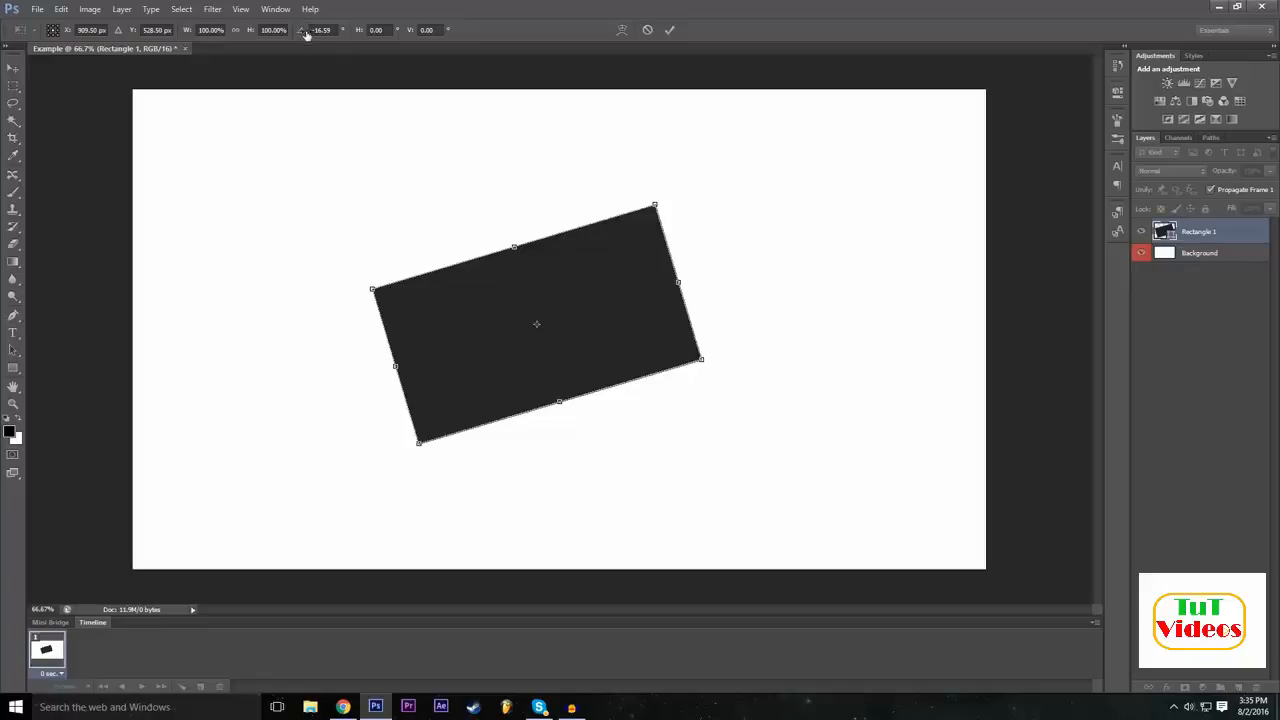
pyautogui.moveTo(301, 34); pyautogui.dragTo(1160, 243)
pyautogui.moveTo(301, 36); pyautogui.dragTo(476, 47)
pyautogui.moveTo(718, 229); pyautogui.dragTo(726, 228)
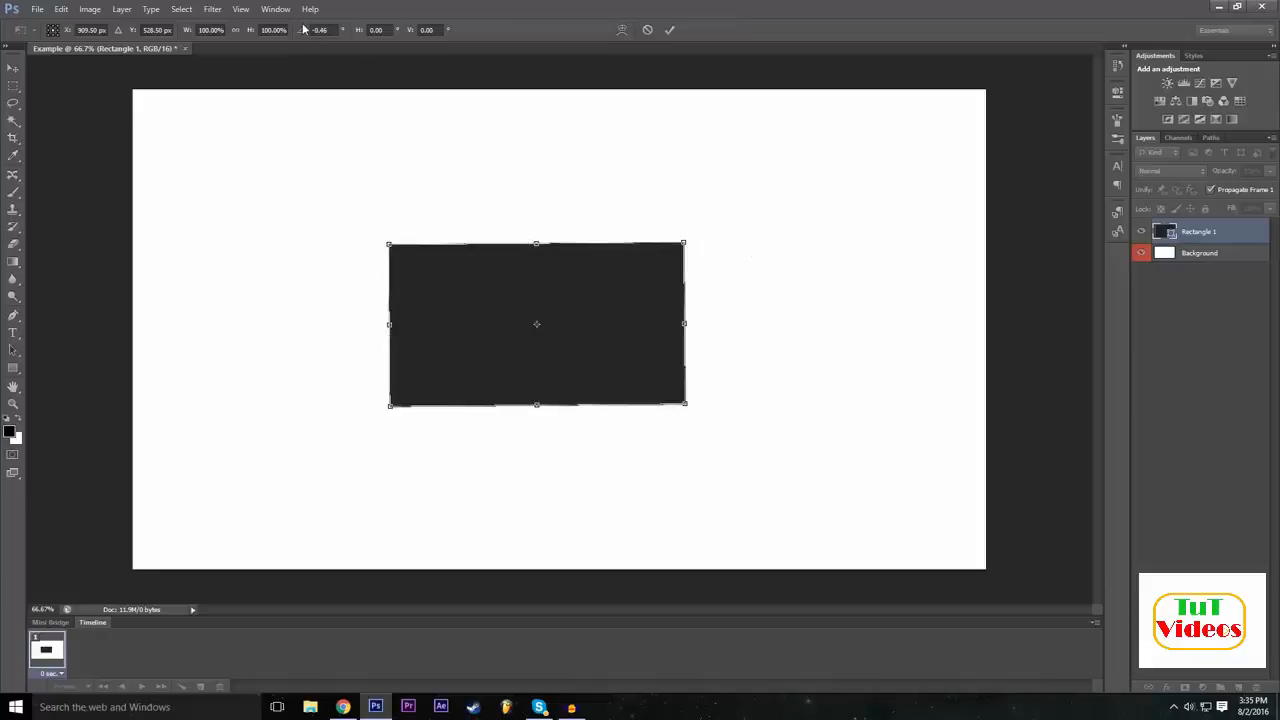
pyautogui.moveTo(404, 42); pyautogui.dragTo(571, 139)
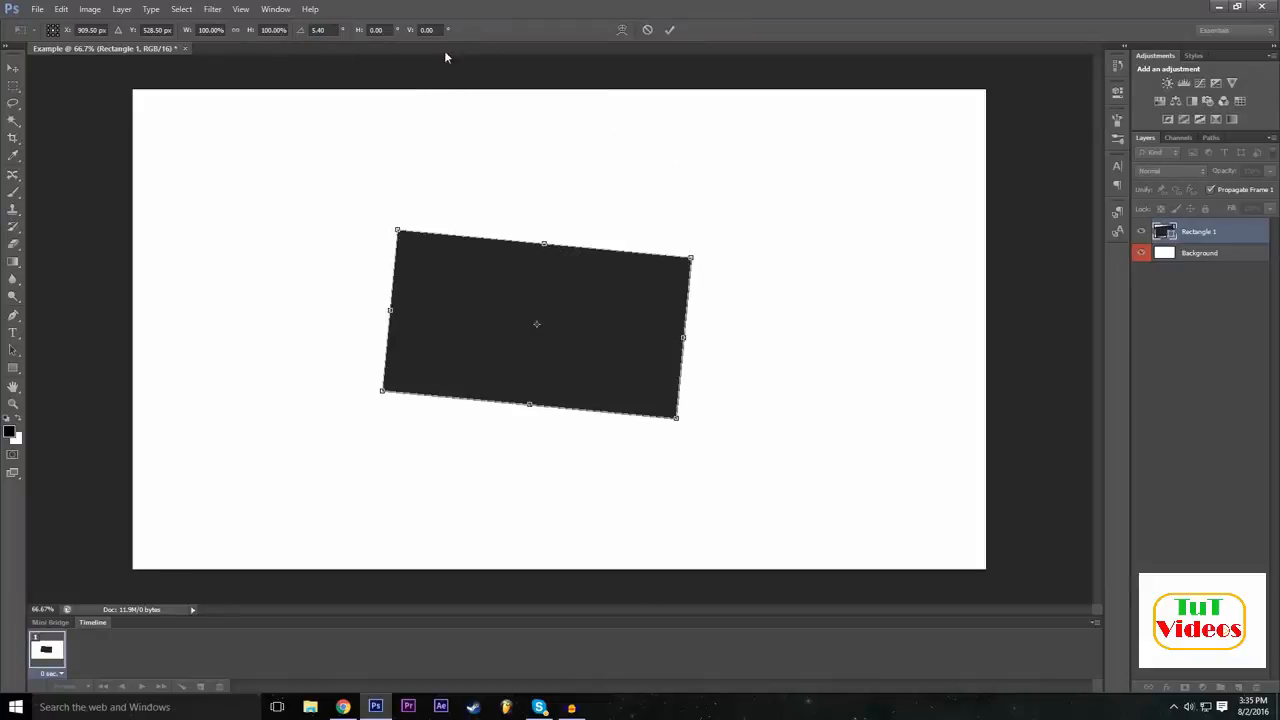
pyautogui.moveTo(305, 36); pyautogui.dragTo(354, 54)
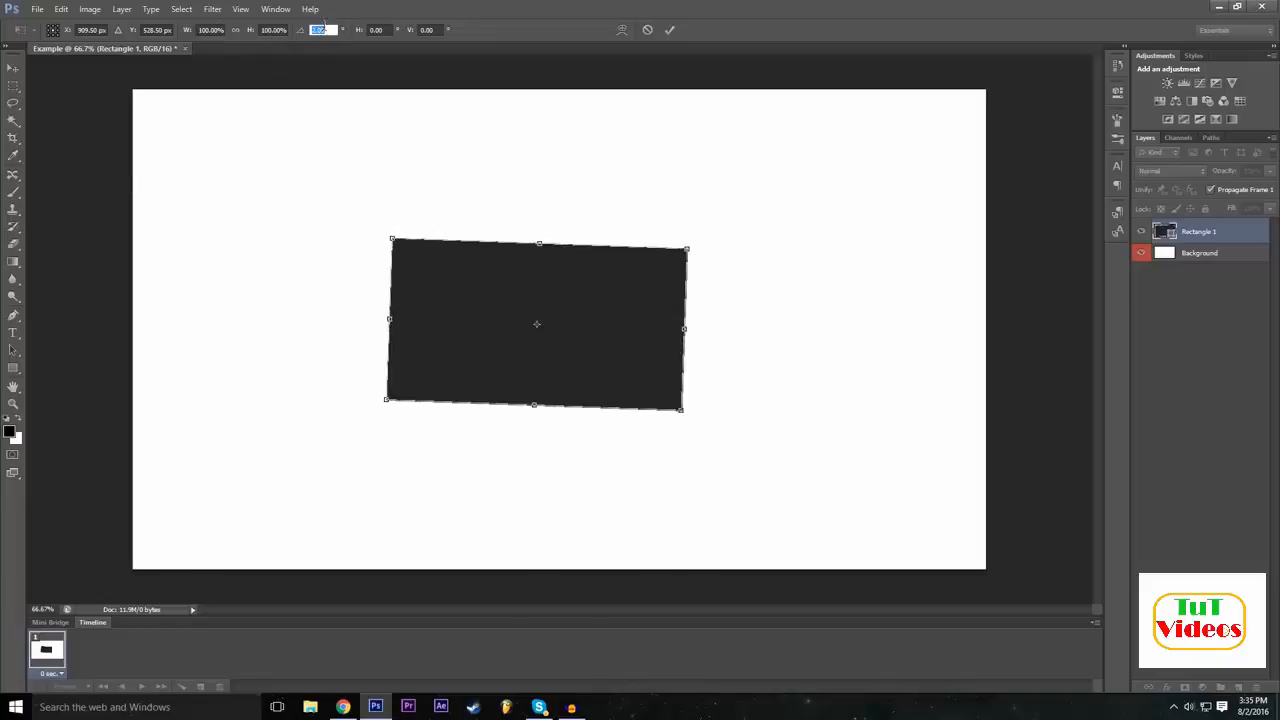
pyautogui.write('0')
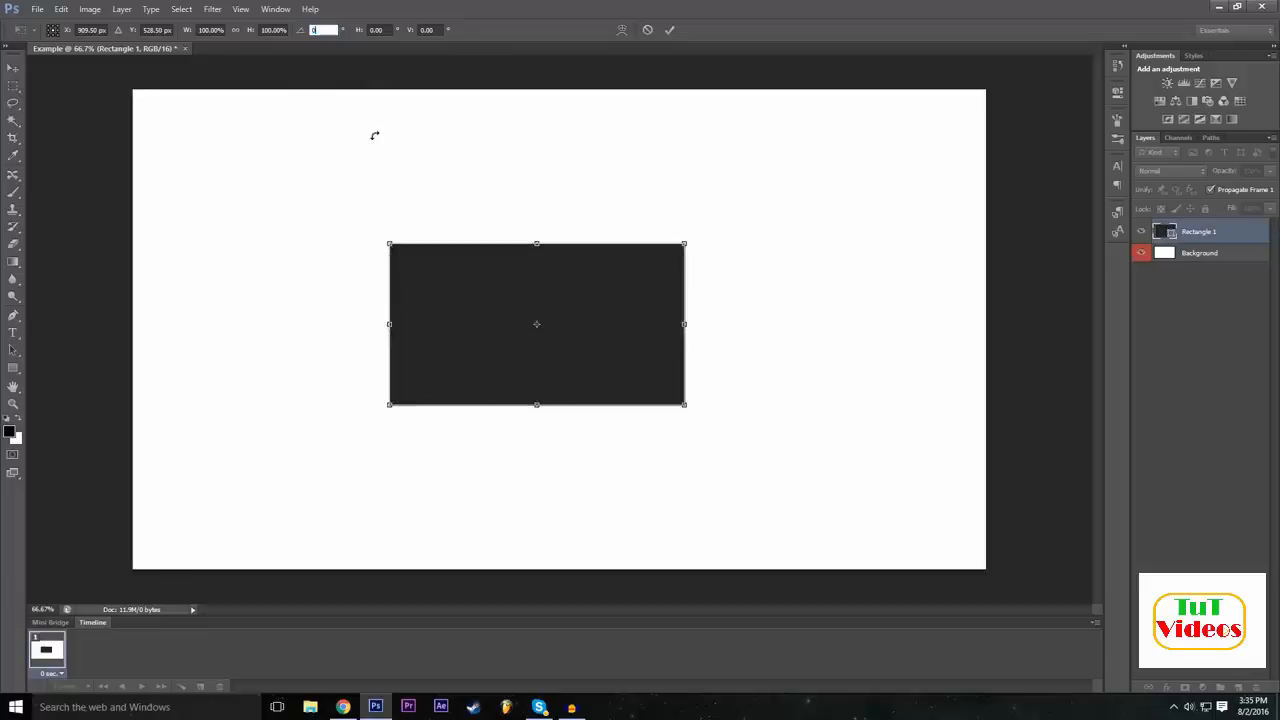
pyautogui.press('Return')
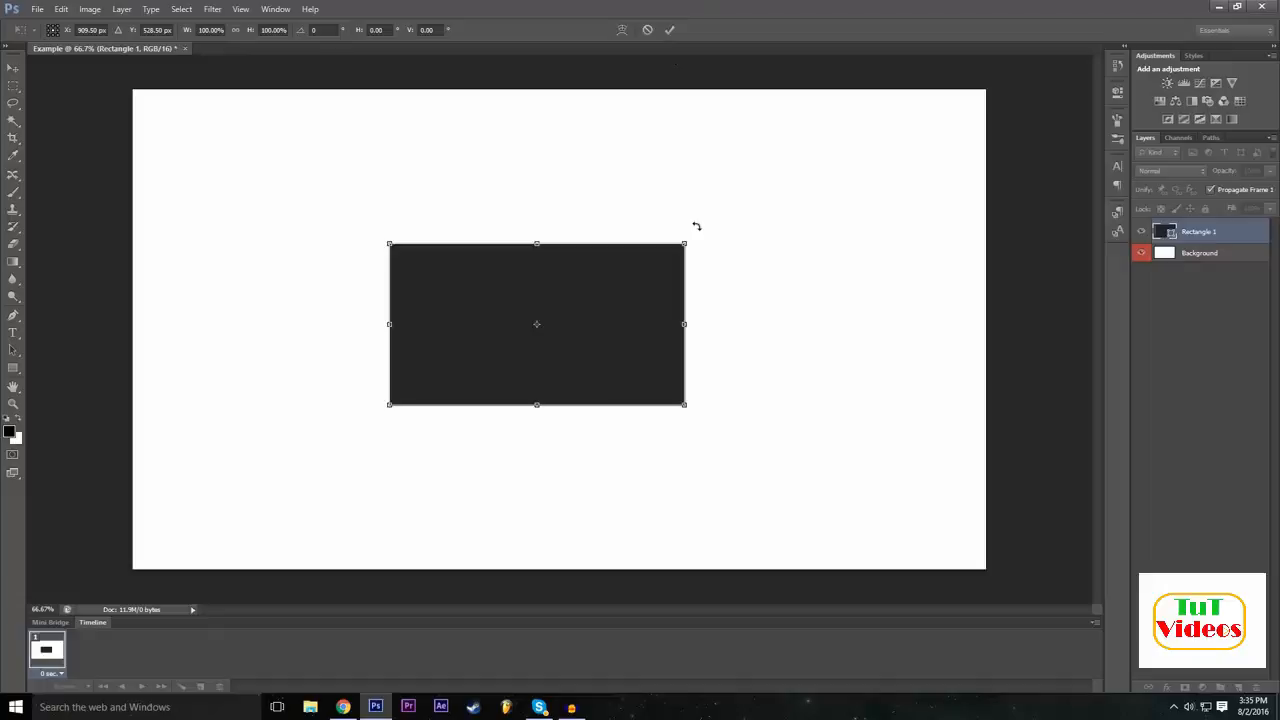
# Try rotating the rectangle about 49° and stretching its sides outward with Free Transform.
pyautogui.moveTo(697, 227); pyautogui.dragTo(708, 385)
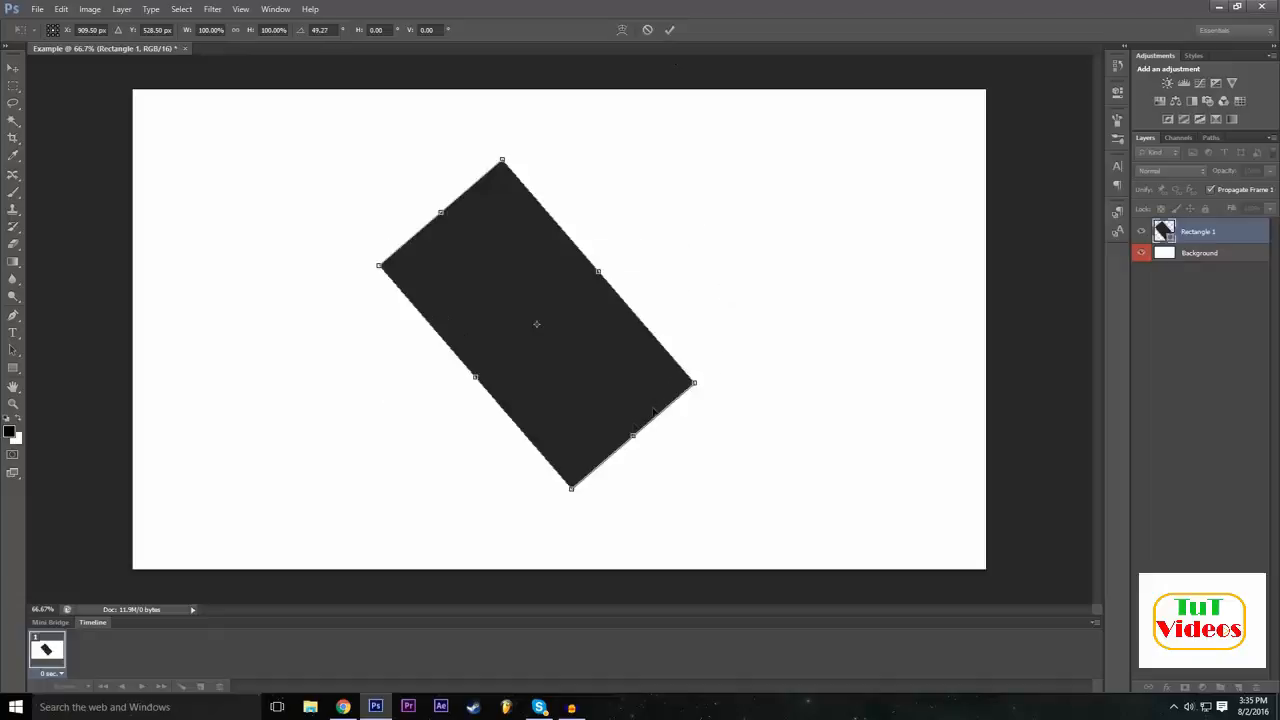
pyautogui.moveTo(632, 440); pyautogui.dragTo(705, 518)
pyautogui.moveTo(637, 313); pyautogui.dragTo(719, 239)
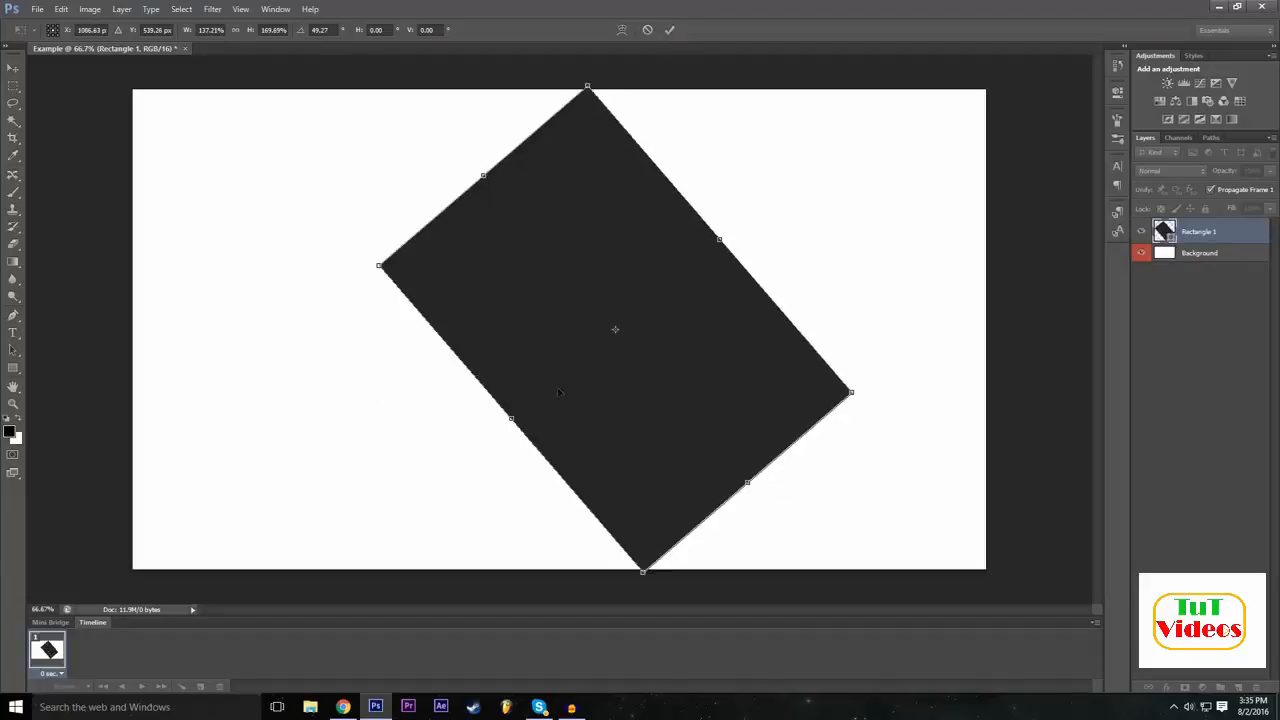
pyautogui.moveTo(512, 418); pyautogui.dragTo(459, 463)
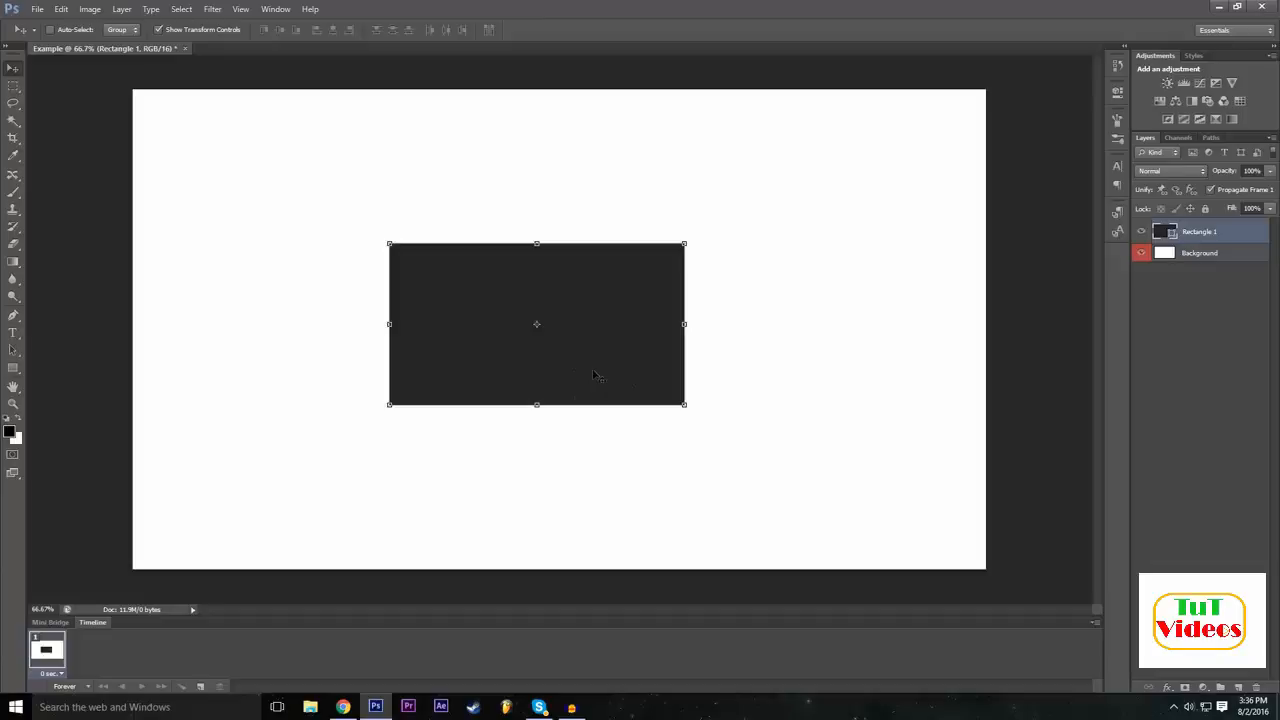
# Widen the rectangle with Free Transform, set its width and height scale to 200%, and apply the transformation.
pyautogui.hotkey('ctrl', 't')
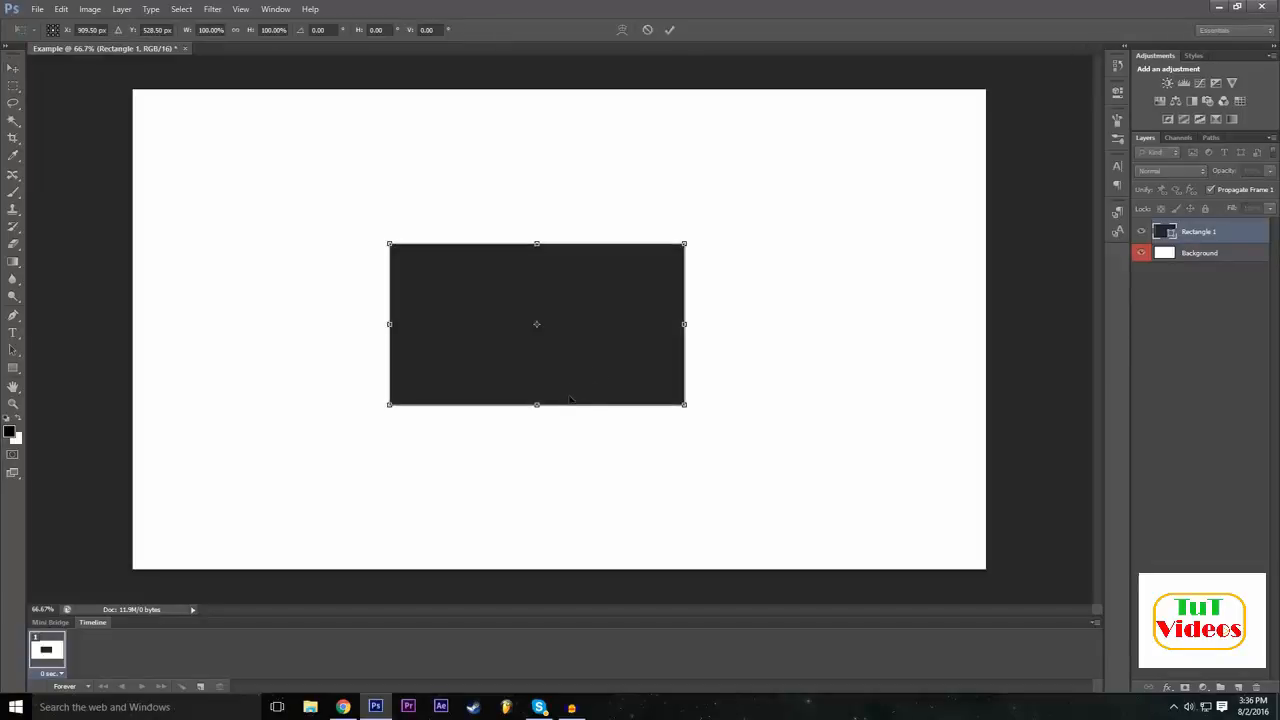
pyautogui.click(215, 29)
pyautogui.moveTo(688, 317); pyautogui.dragTo(737, 320)
pyautogui.click(212, 29)
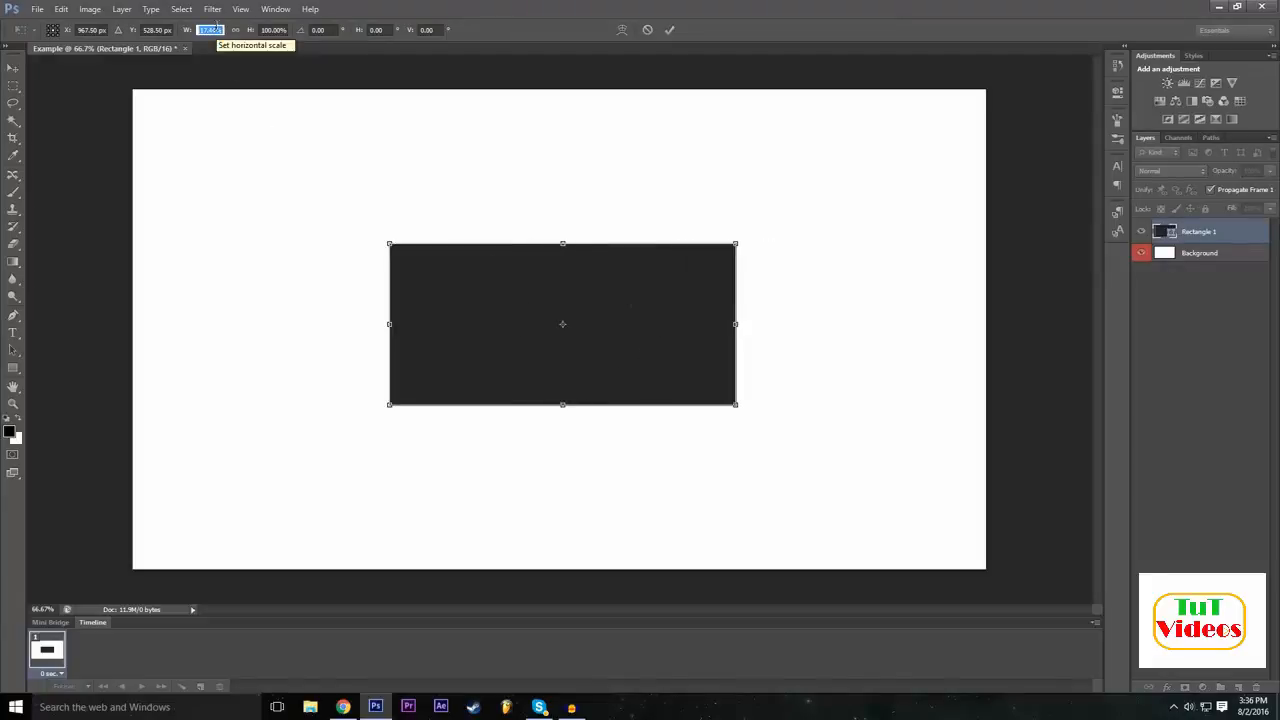
pyautogui.write('200')
pyautogui.click(278, 31)
pyautogui.write('200')
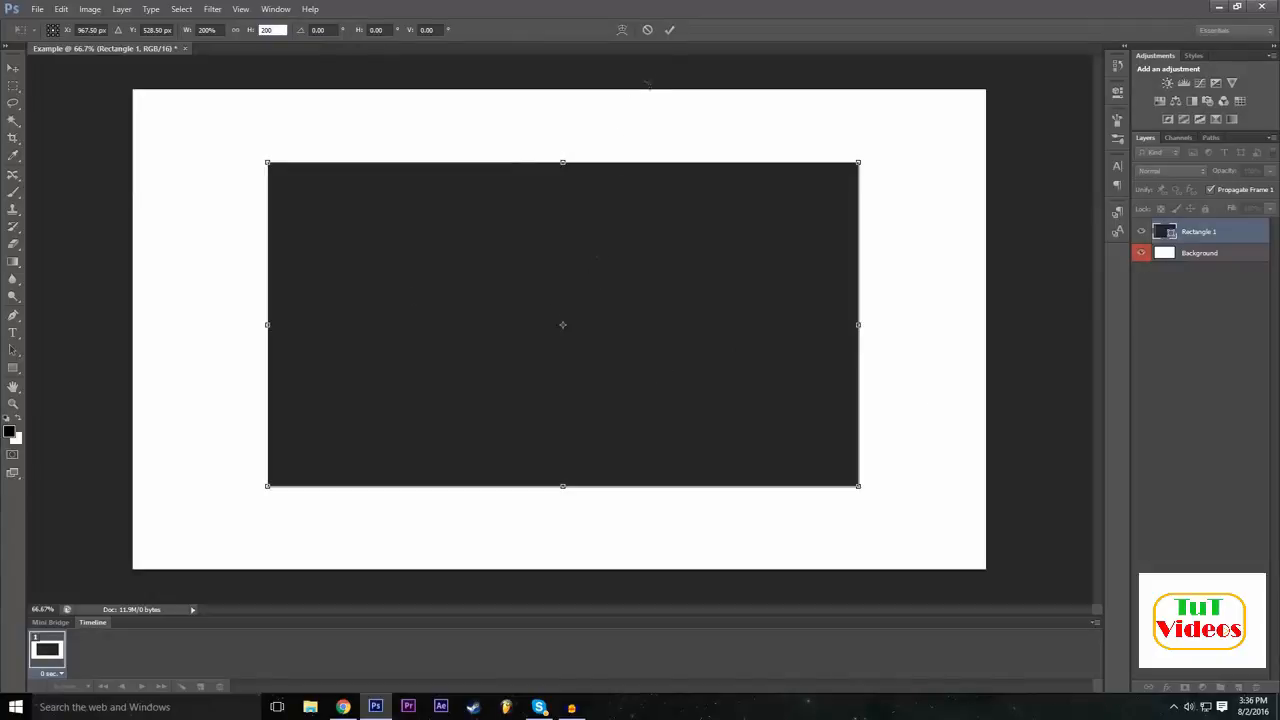
pyautogui.click(670, 30)
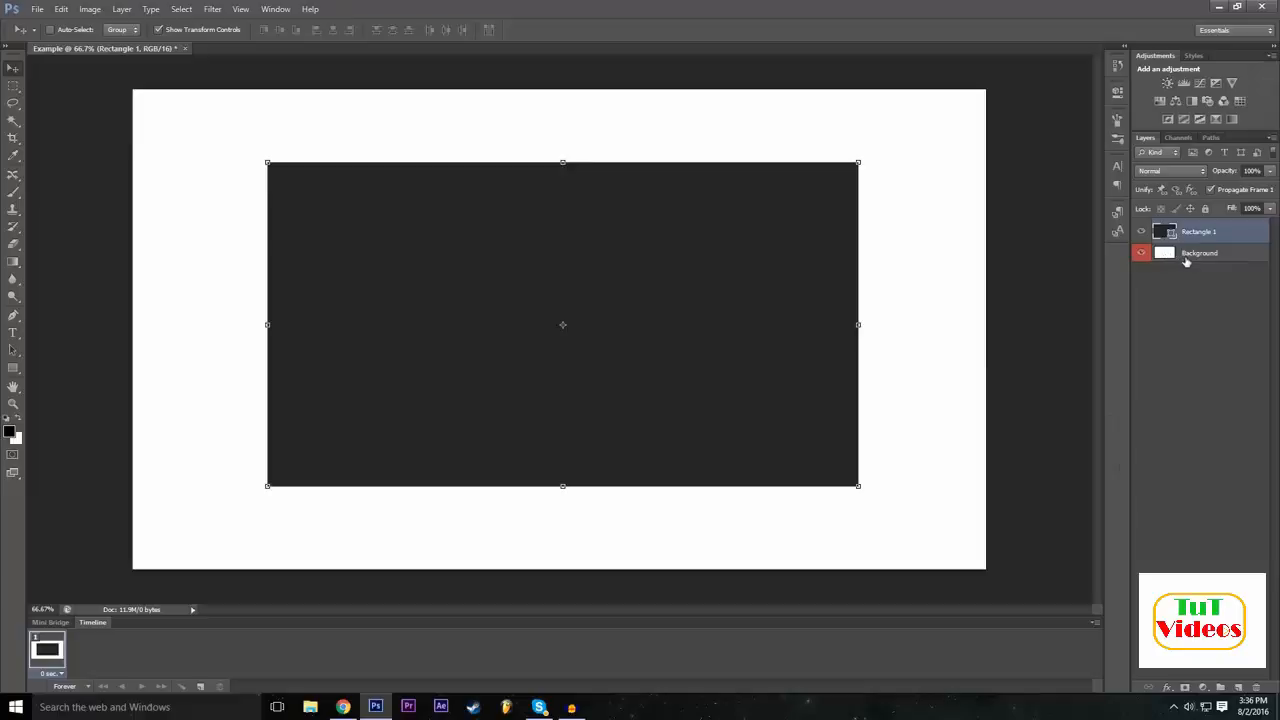
# Try squashing the Background layer downward from its top edge with Free Transform, and cancel the transformation.
pyautogui.click(1199, 254)
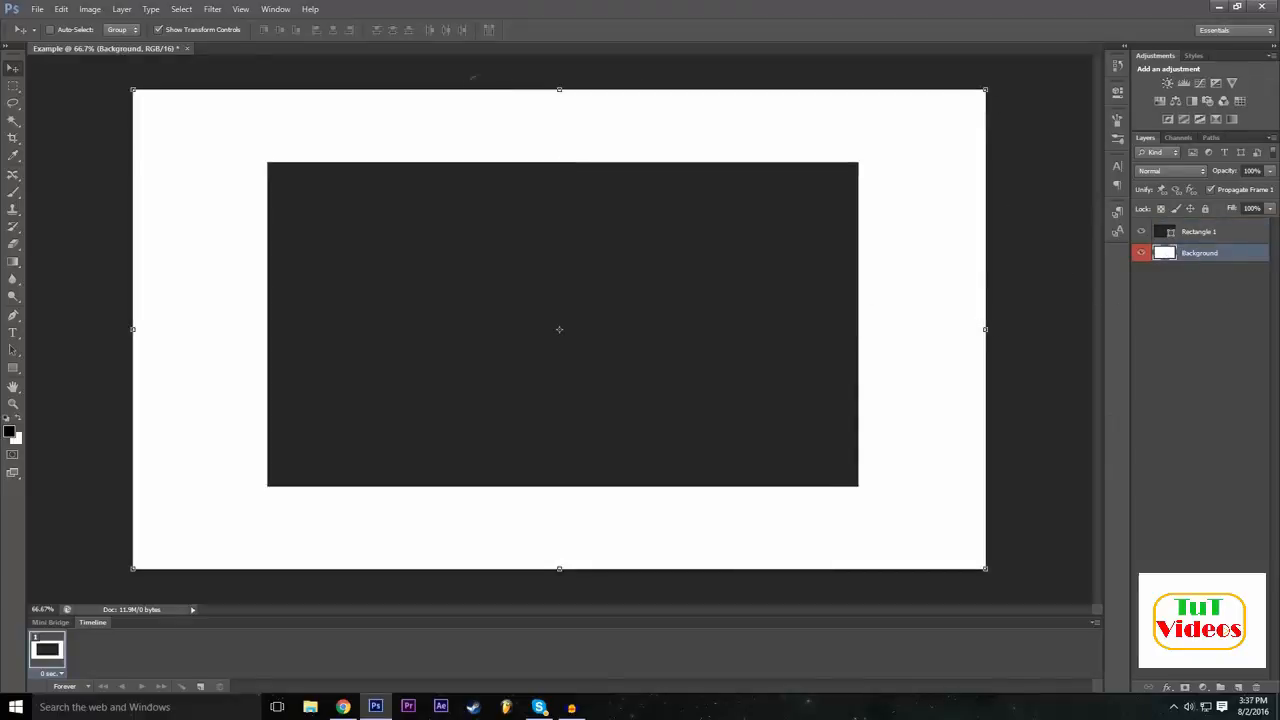
pyautogui.moveTo(559, 90); pyautogui.dragTo(563, 124)
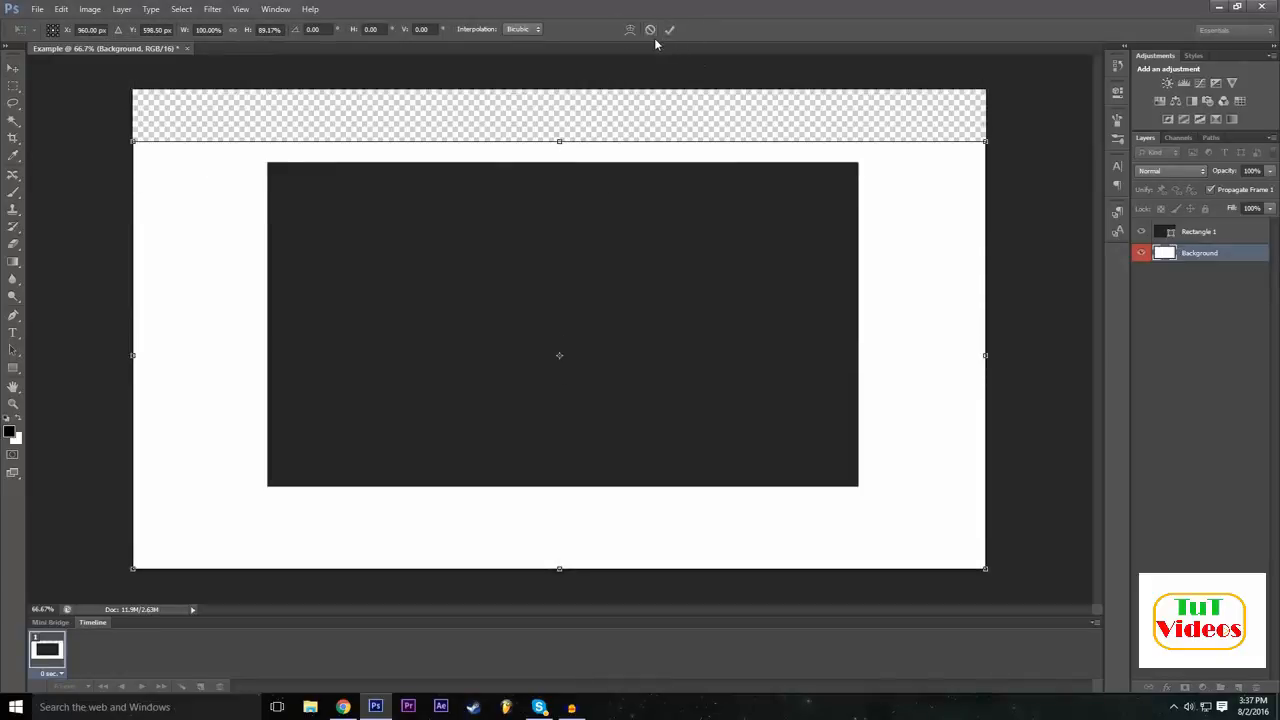
pyautogui.click(651, 31)
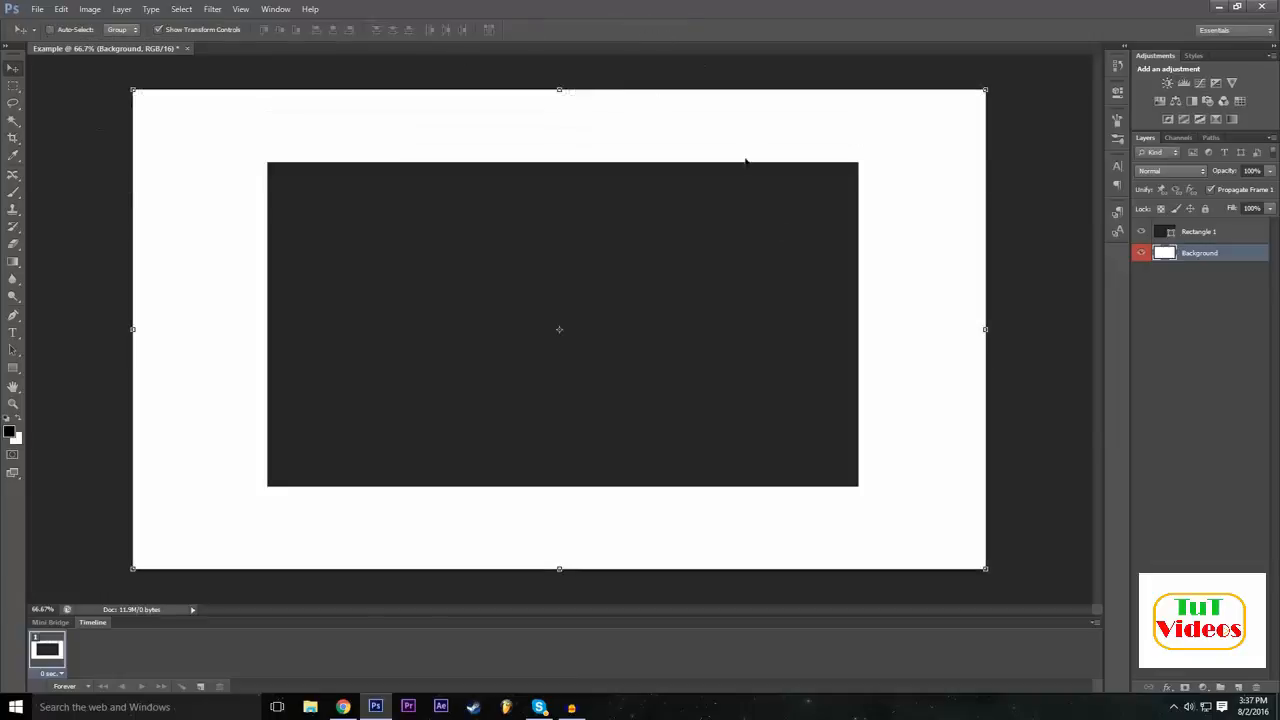
# Switch the active layer back and forth between Rectangle 1 and Background, finishing with Rectangle 1 selected.
pyautogui.click(1224, 241)
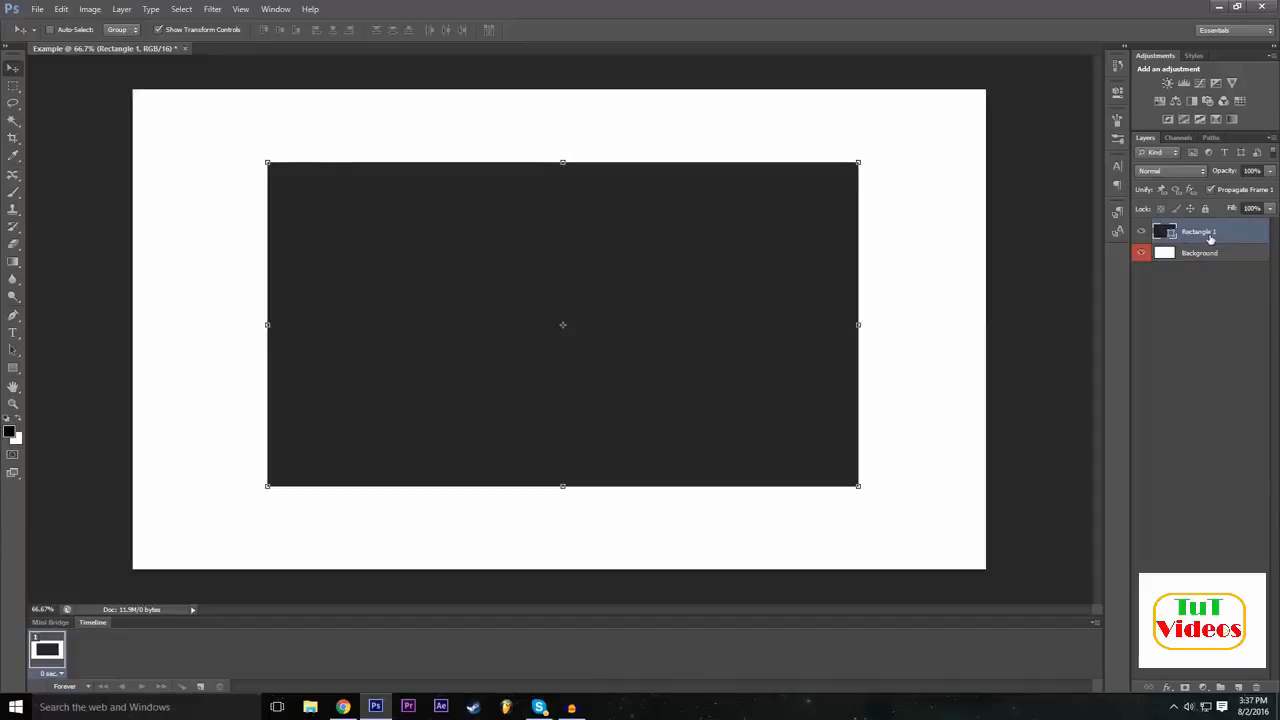
pyautogui.moveTo(1201, 238)
pyautogui.mouseDown()
pyautogui.moveTo(1201, 256)
pyautogui.moveTo(1210, 224)
pyautogui.mouseUp()
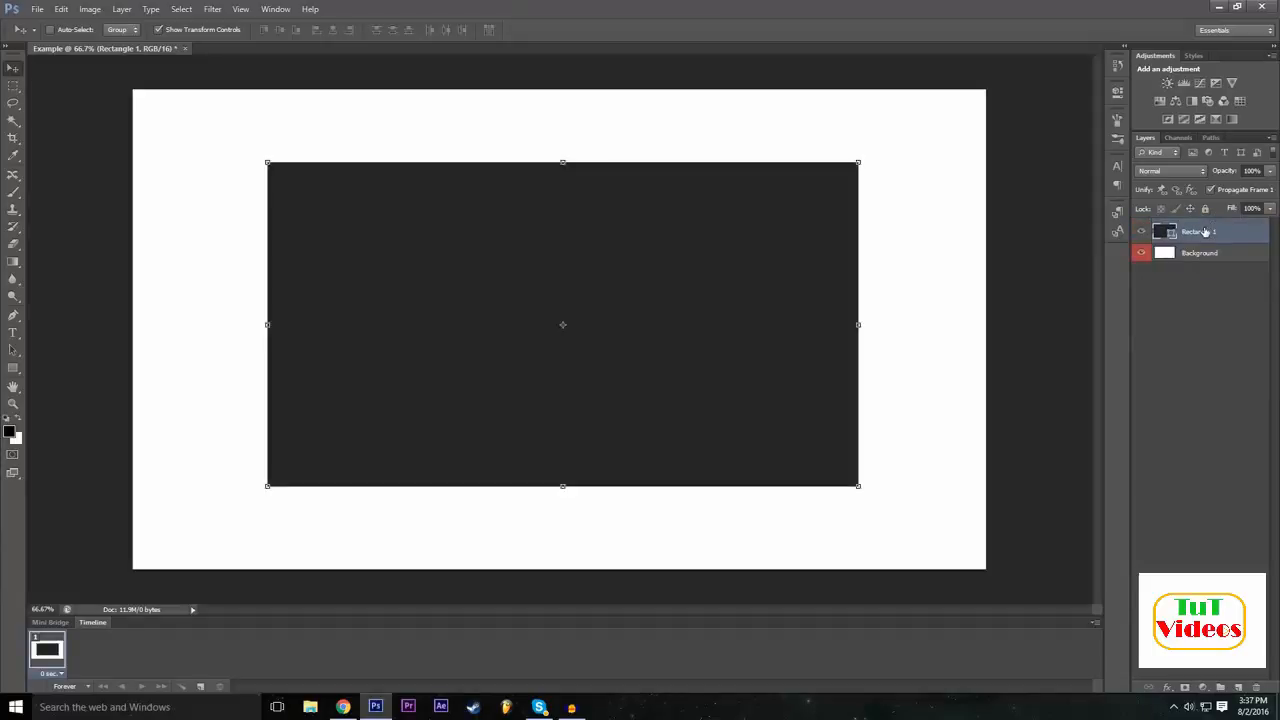
pyautogui.click(1201, 253)
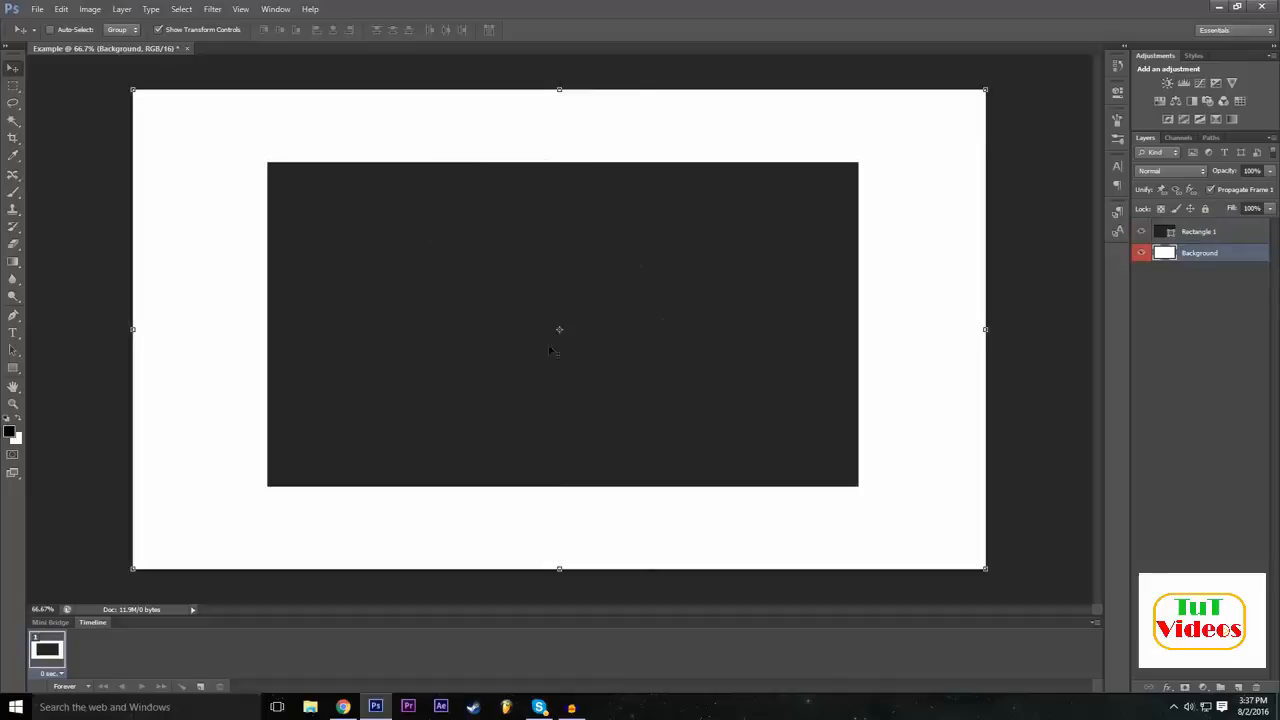
pyautogui.moveTo(1202, 256)
pyautogui.mouseDown()
pyautogui.moveTo(1205, 230)
pyautogui.moveTo(1217, 254)
pyautogui.mouseUp()
pyautogui.click(1198, 236)
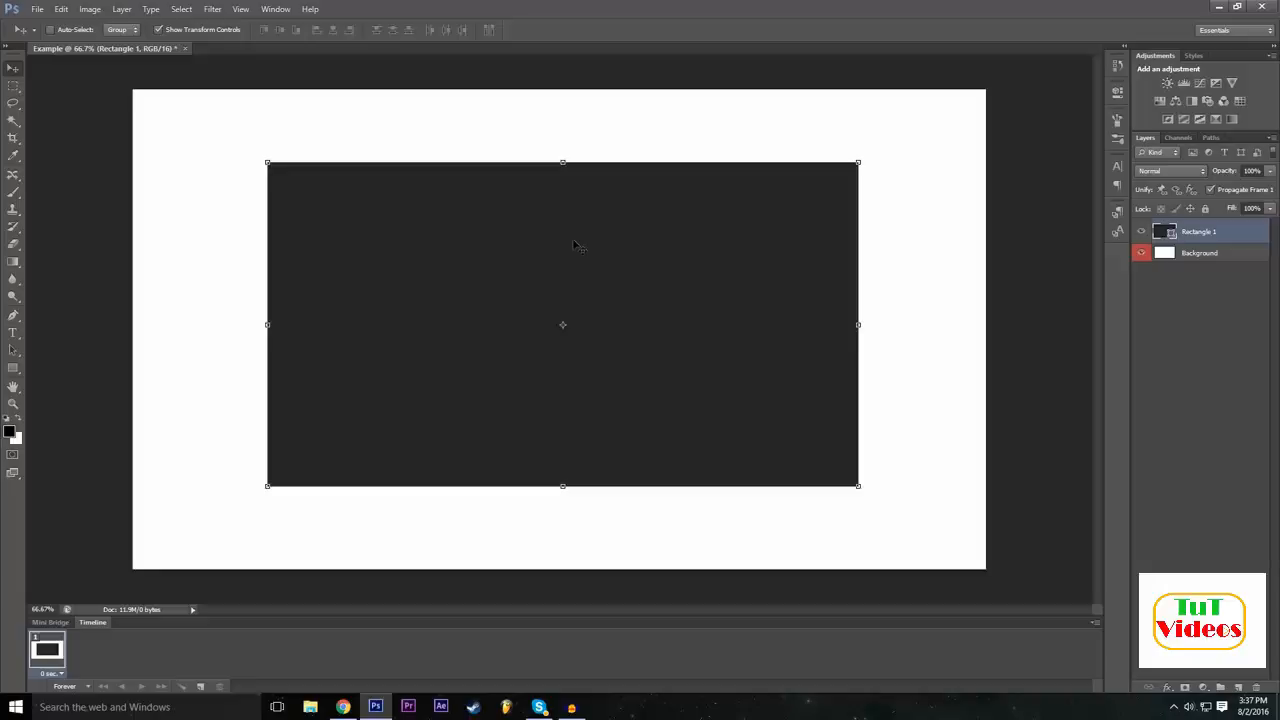
pyautogui.click(1214, 257)
pyautogui.click(1212, 282)
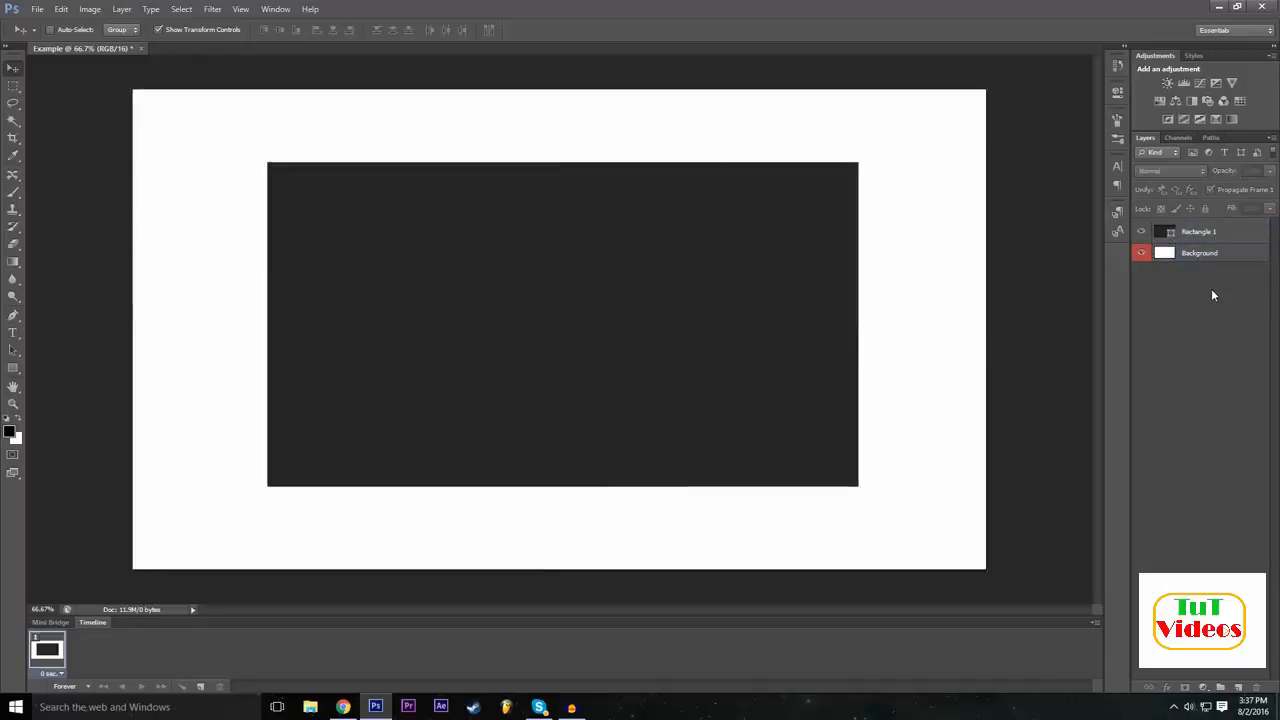
pyautogui.click(1186, 260)
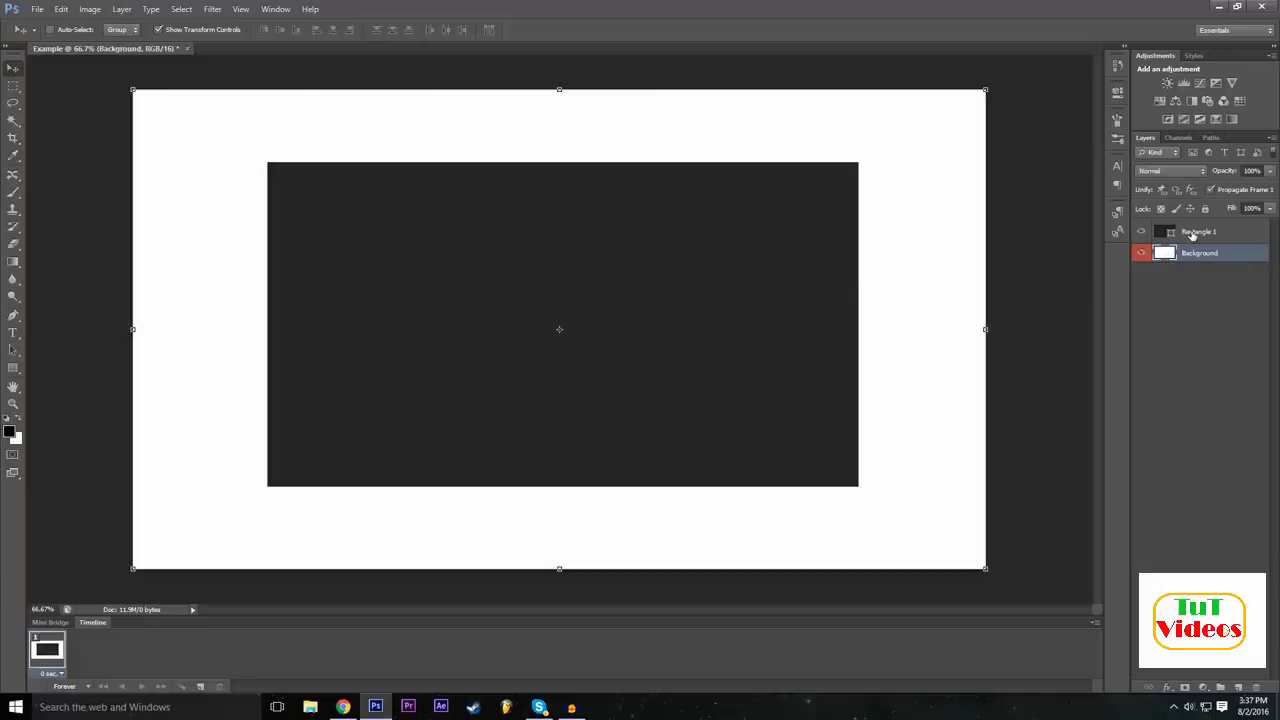
pyautogui.click(1188, 237)
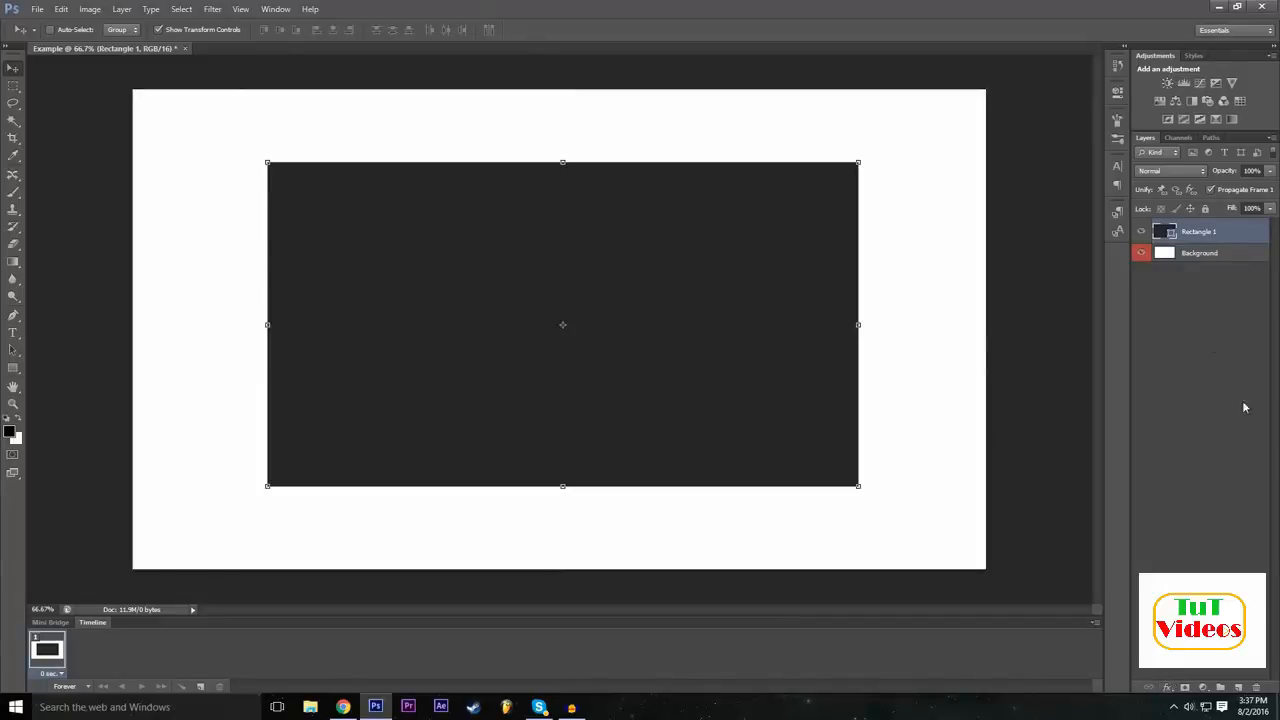
# Open the blending options for Rectangle 1 and add a Drop Shadow with 23% spread and an enlarged size.
pyautogui.click(1168, 691)
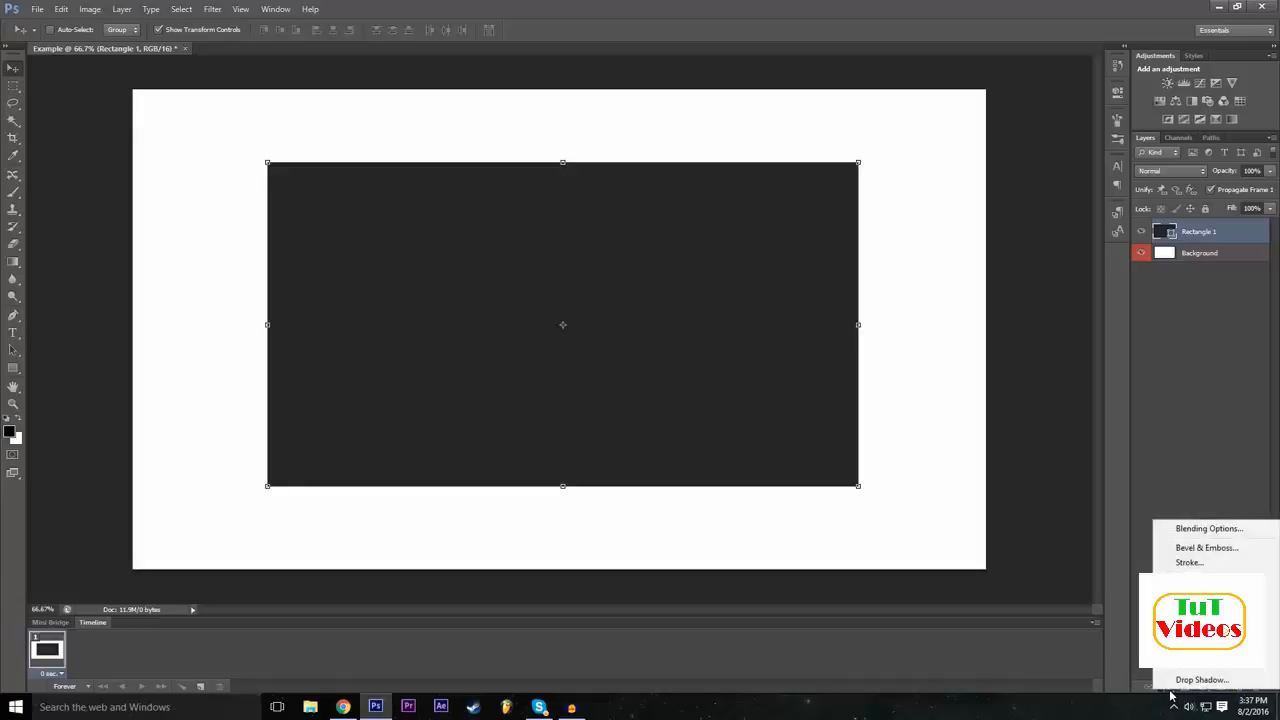
pyautogui.click(1177, 538)
pyautogui.moveTo(430, 222); pyautogui.dragTo(1165, 305)
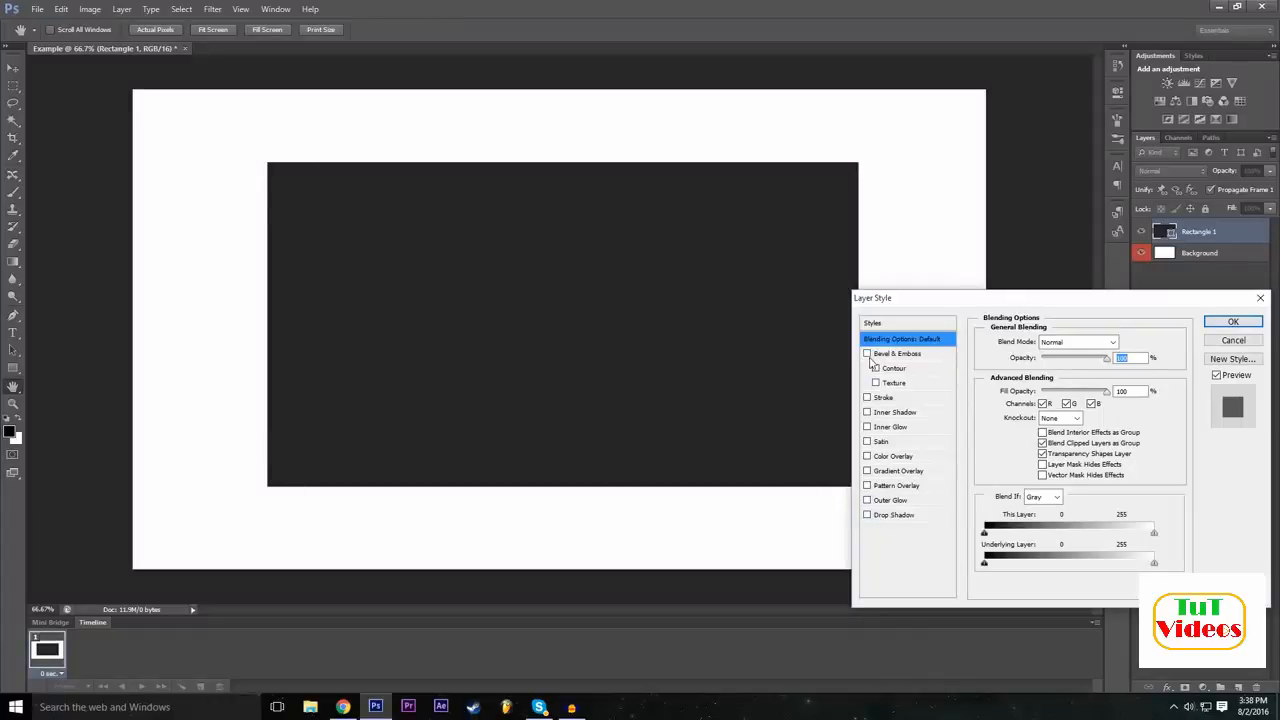
pyautogui.click(895, 516)
pyautogui.click(868, 517)
pyautogui.click(868, 517)
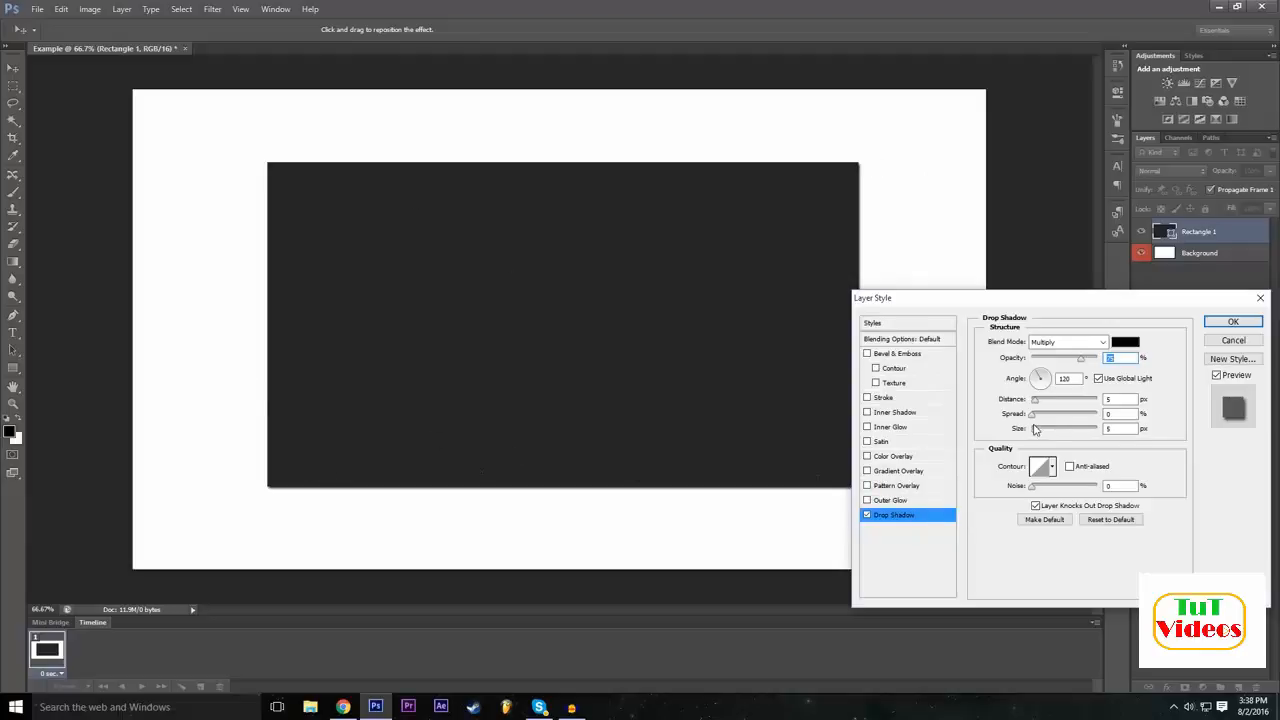
pyautogui.moveTo(1035, 429)
pyautogui.mouseDown()
pyautogui.moveTo(1100, 422)
pyautogui.moveTo(1032, 425)
pyautogui.moveTo(1079, 432)
pyautogui.moveTo(1048, 438)
pyautogui.mouseUp()
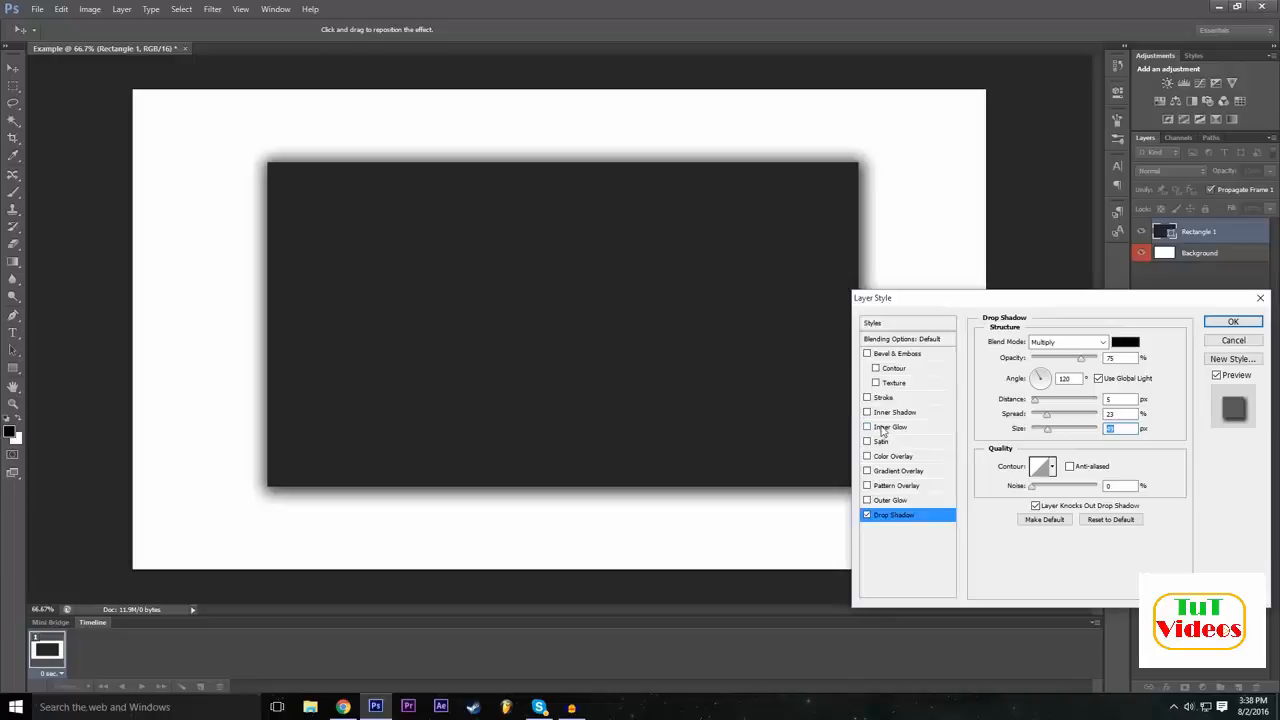
# Add a Stroke effect to the rectangle and set its colour to pure red (ff0000).
pyautogui.moveTo(978, 306)
pyautogui.mouseDown()
pyautogui.moveTo(1003, 272)
pyautogui.moveTo(972, 292)
pyautogui.moveTo(986, 299)
pyautogui.mouseUp()
pyautogui.click(875, 391)
pyautogui.click(895, 393)
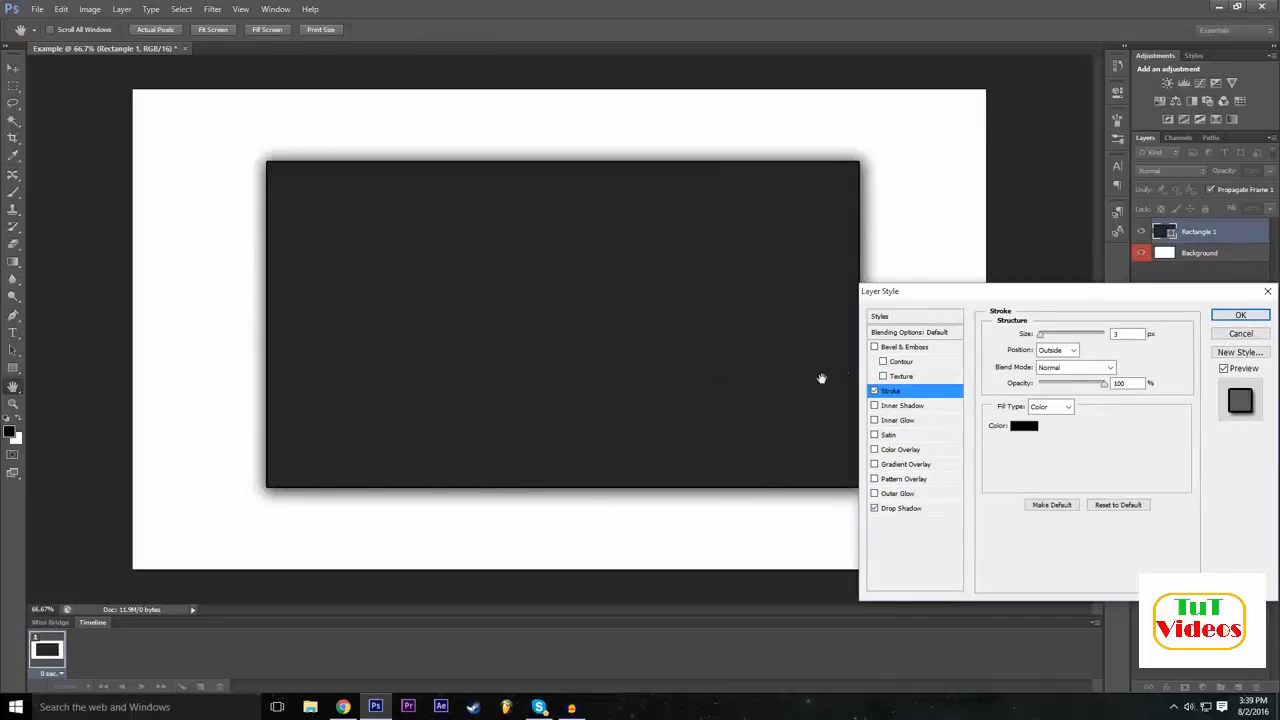
pyautogui.moveTo(1016, 298); pyautogui.dragTo(1005, 298)
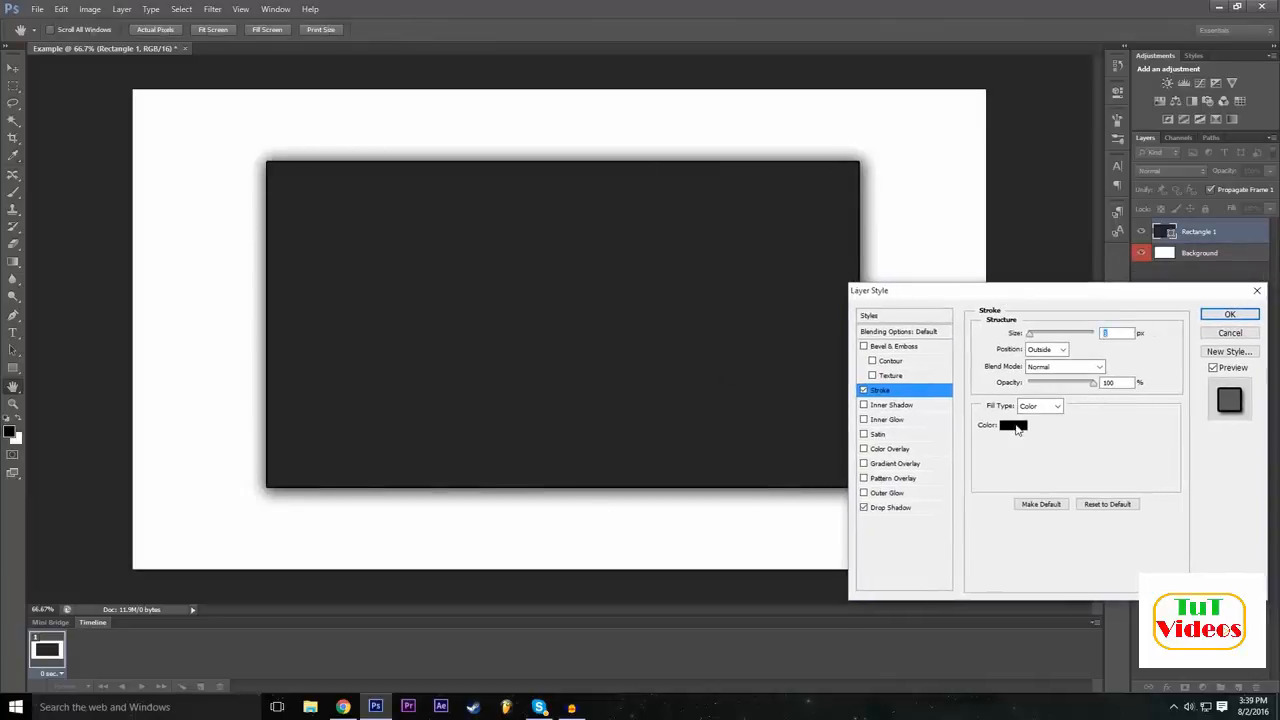
pyautogui.click(1013, 428)
pyautogui.write('255')
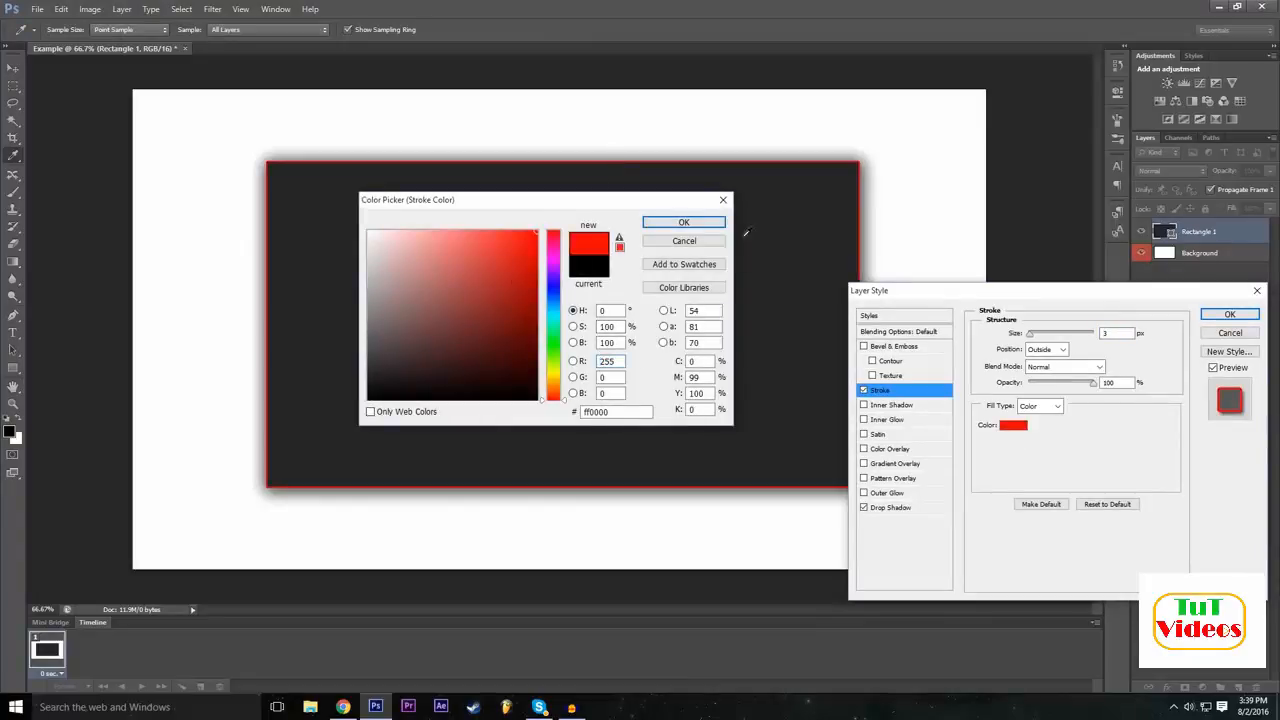
pyautogui.click(660, 221)
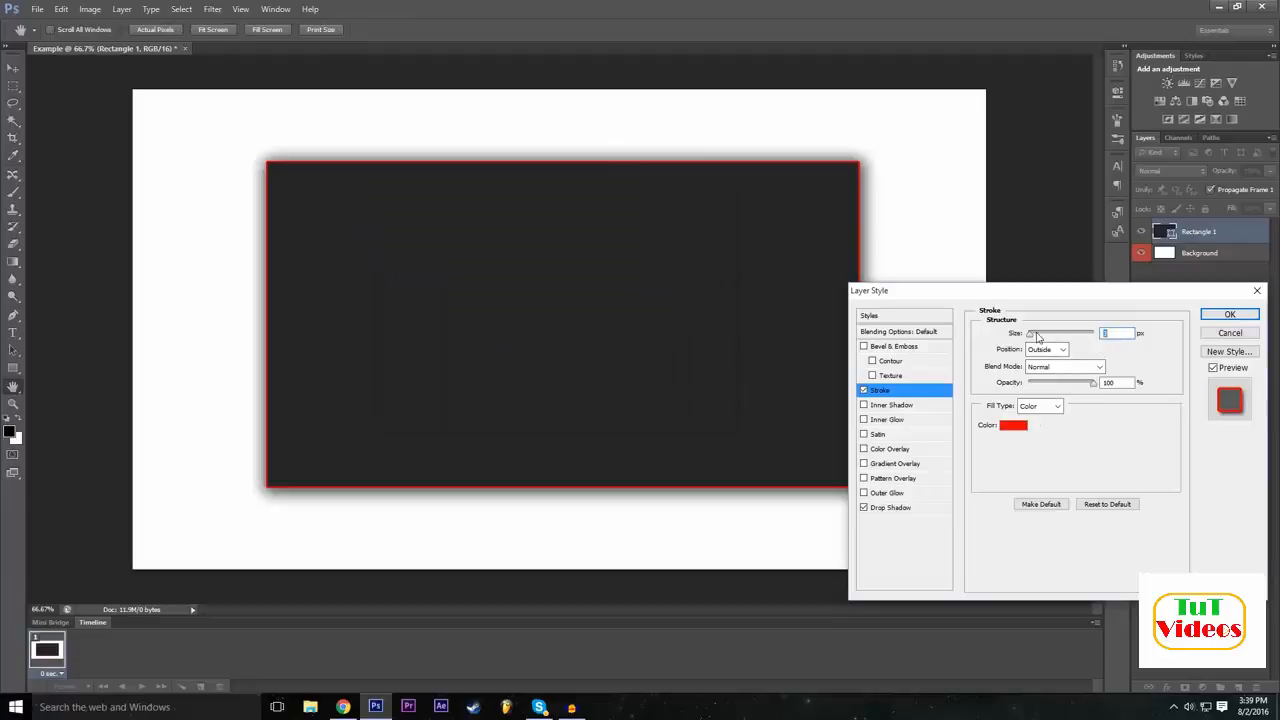
# Try a thicker outline for the rectangle and set the stroke size to 10 px.
pyautogui.moveTo(1030, 338); pyautogui.dragTo(1044, 338)
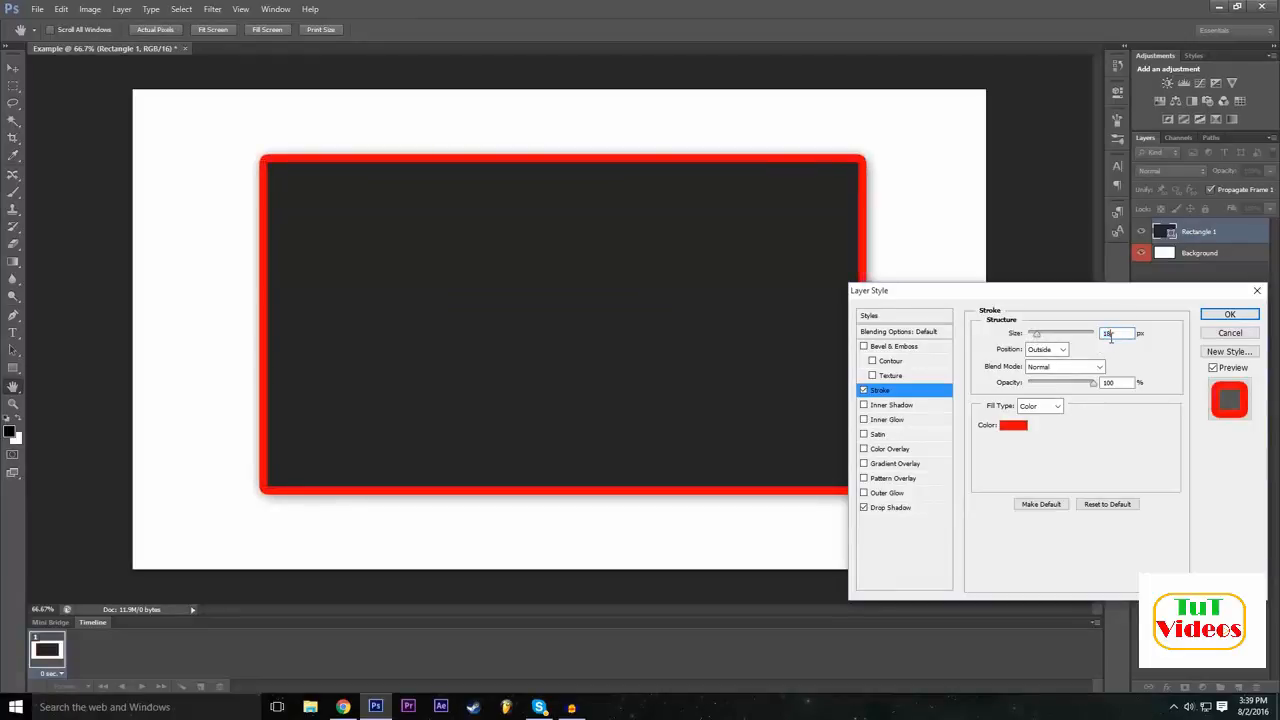
pyautogui.write('10')
pyautogui.click(1139, 537)
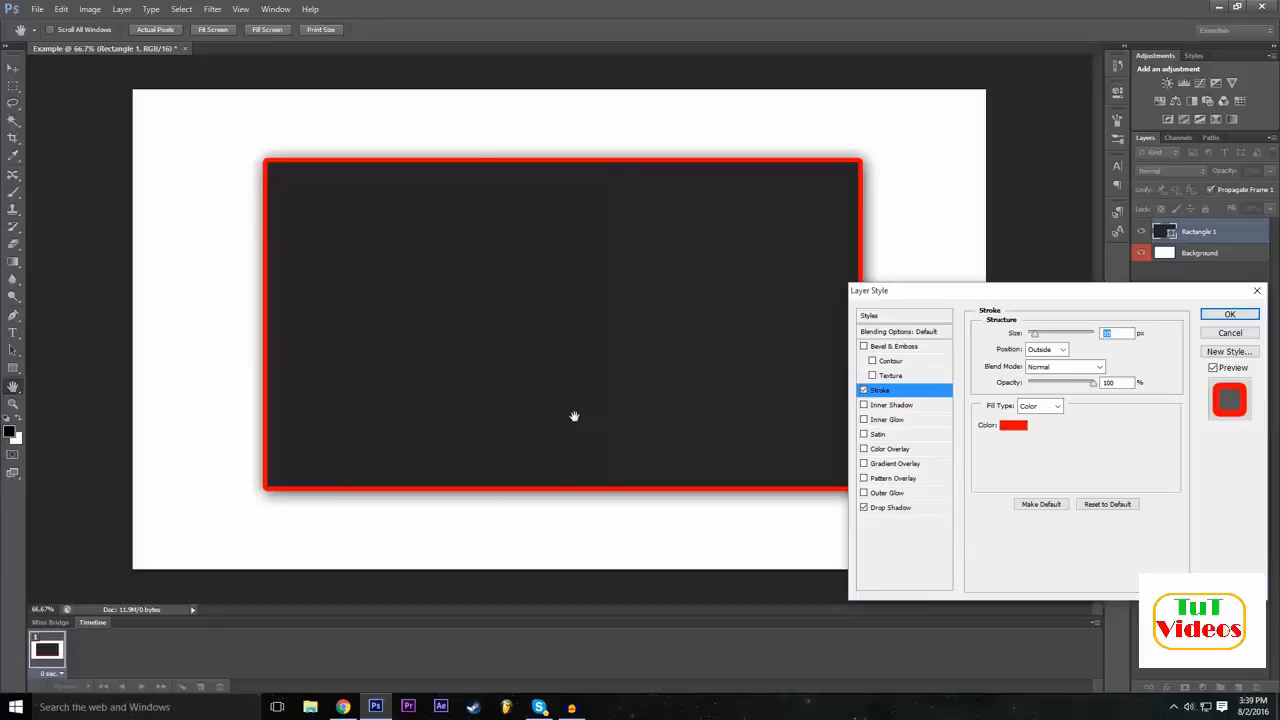
# Add a Bevel & Emboss effect to the rectangle with 286% depth and an increased bevel size.
pyautogui.click(864, 347)
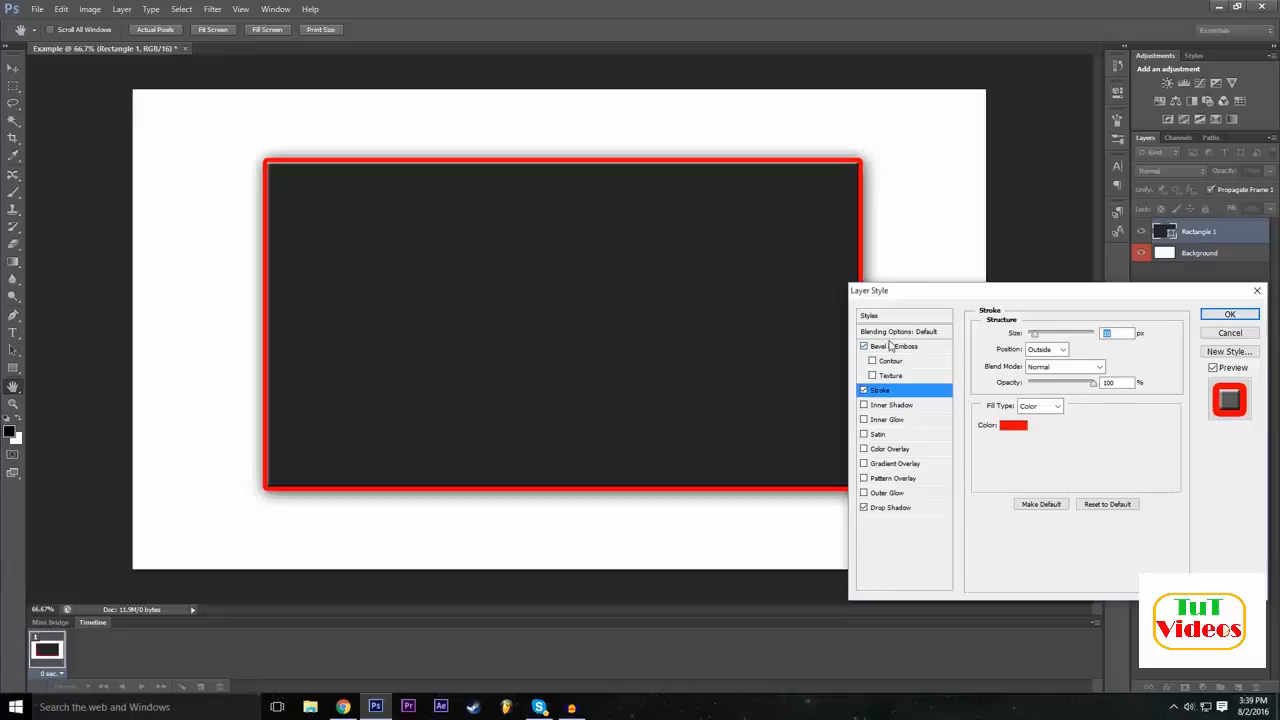
pyautogui.click(890, 345)
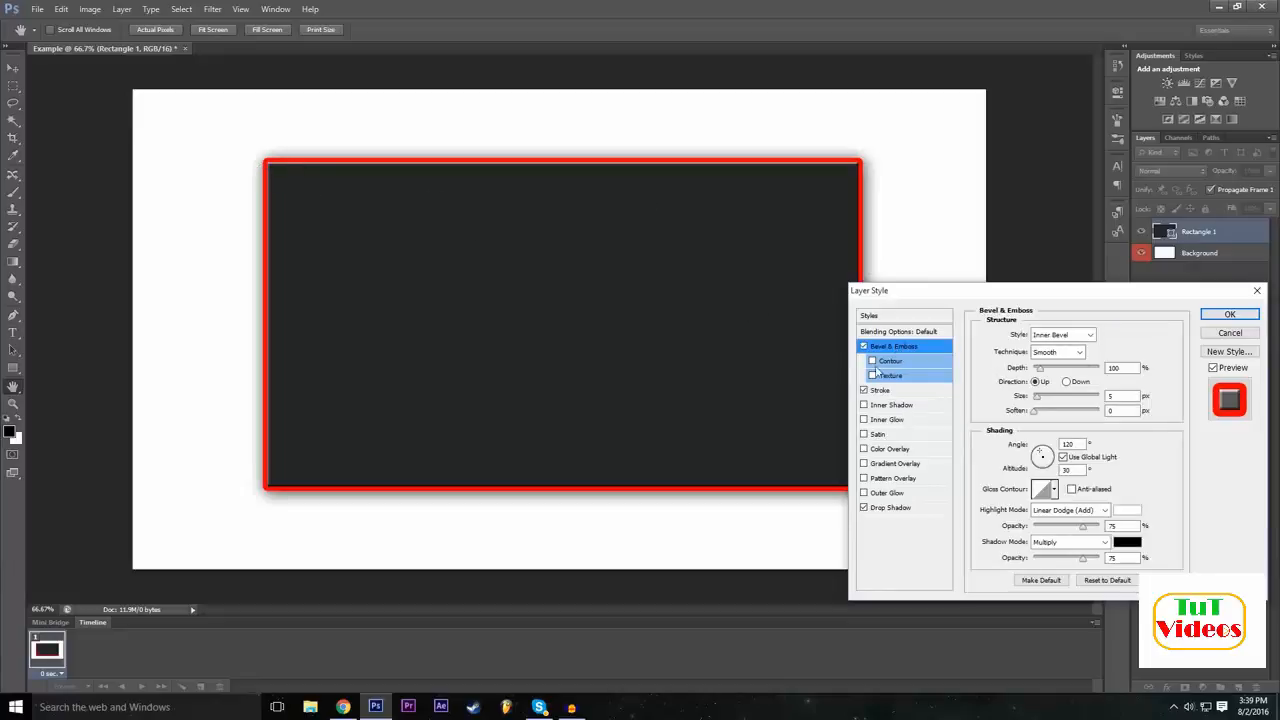
pyautogui.click(864, 347)
pyautogui.click(864, 347)
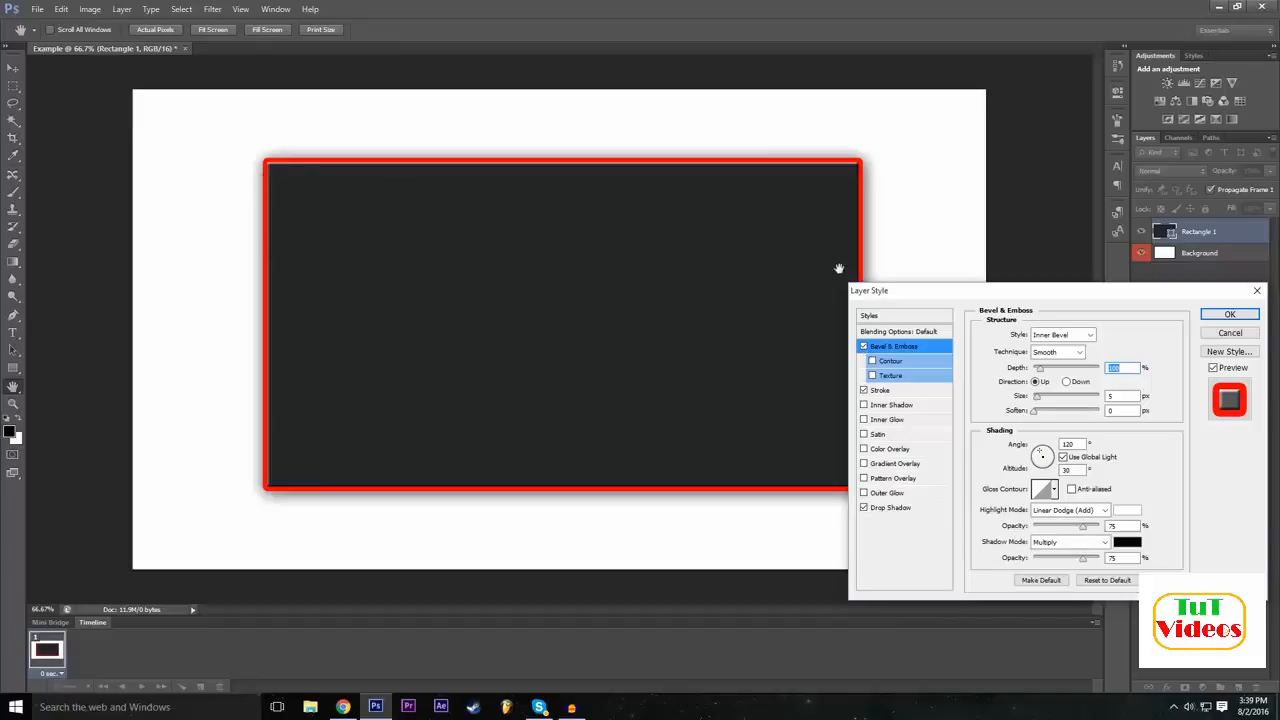
pyautogui.moveTo(1040, 368)
pyautogui.mouseDown()
pyautogui.moveTo(1066, 370)
pyautogui.moveTo(1053, 375)
pyautogui.mouseUp()
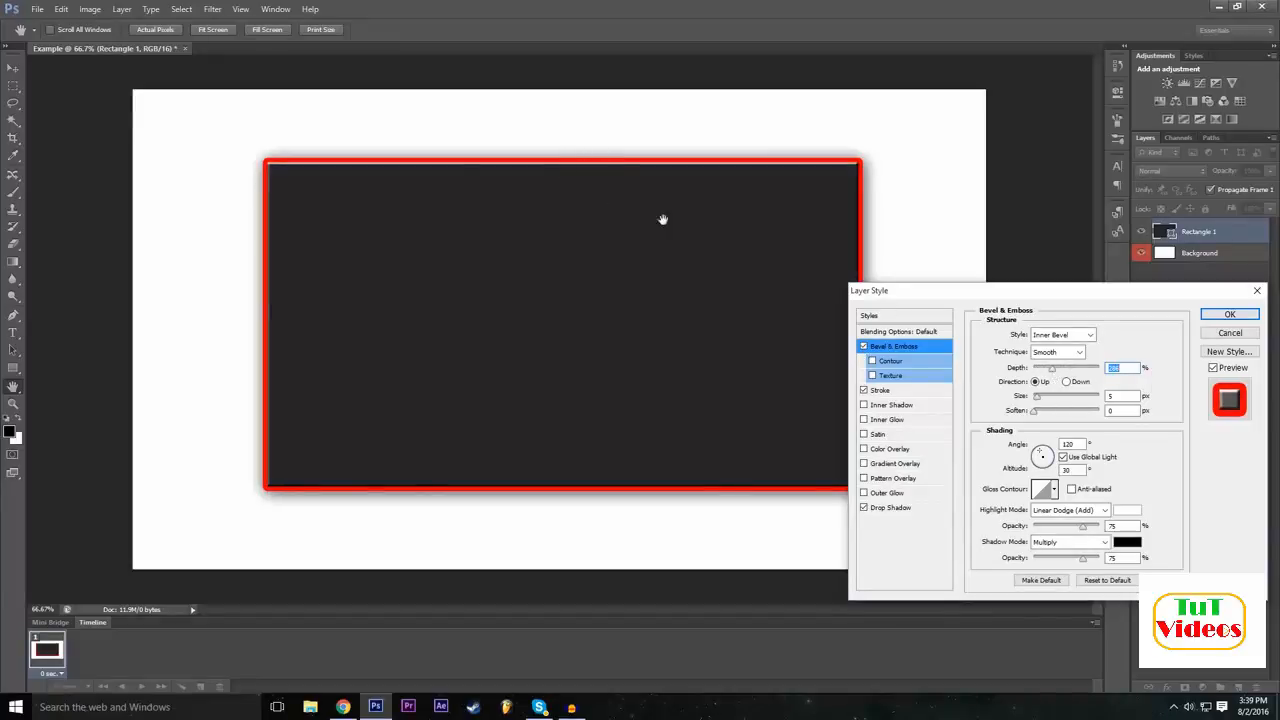
pyautogui.moveTo(1038, 397)
pyautogui.mouseDown()
pyautogui.moveTo(1067, 400)
pyautogui.moveTo(1043, 413)
pyautogui.mouseUp()
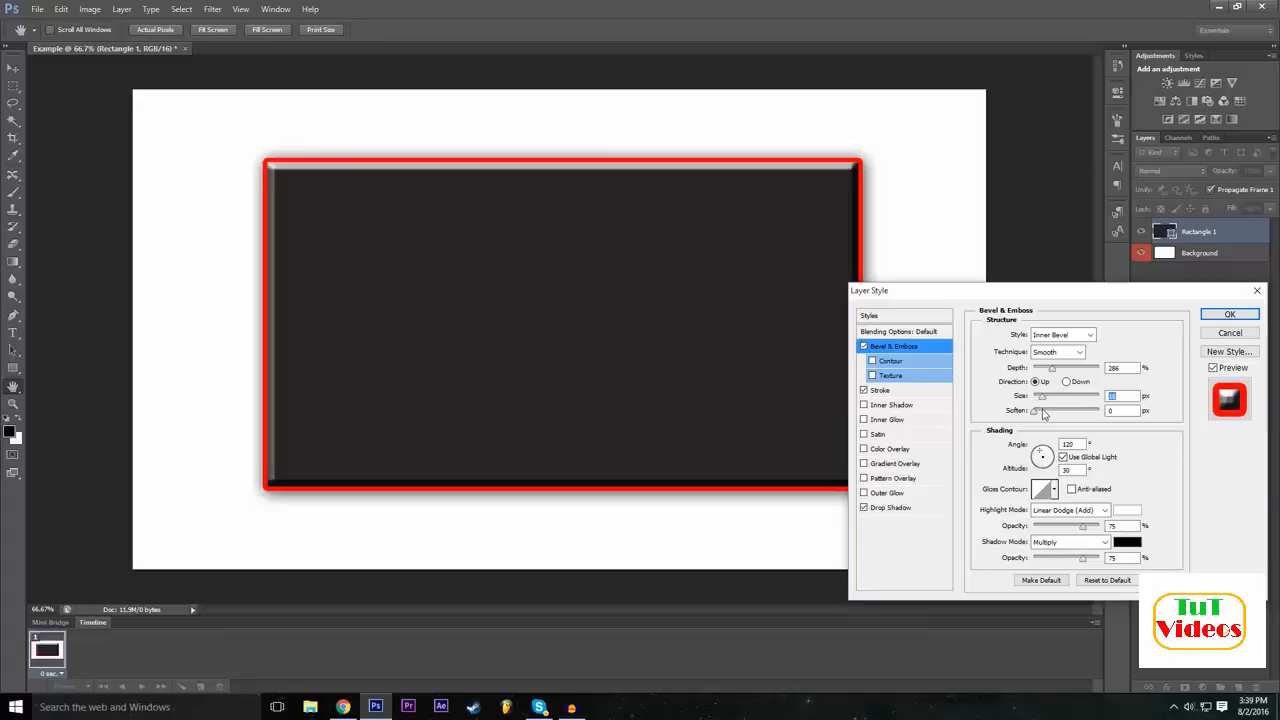
# Turn on Pattern Overlay for the rectangle and try the preset patterns one after another, up to the near-white paper texture.
pyautogui.click(864, 507)
pyautogui.click(866, 479)
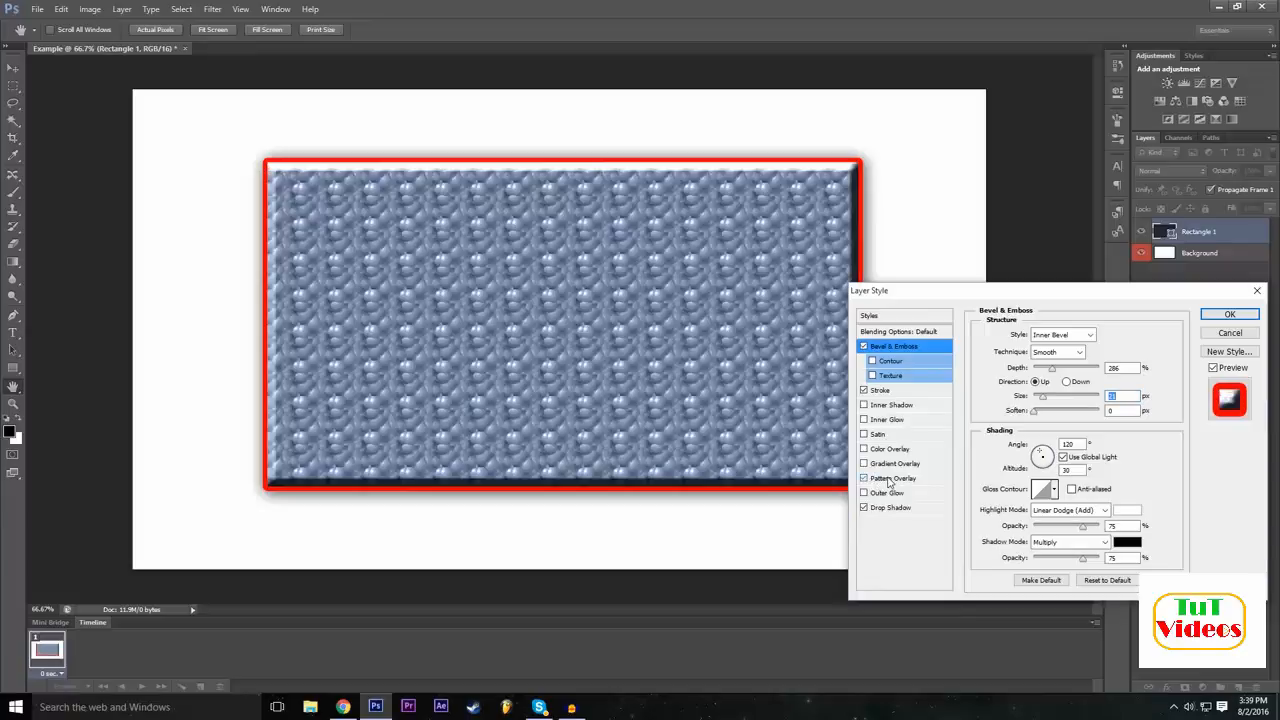
pyautogui.click(1059, 386)
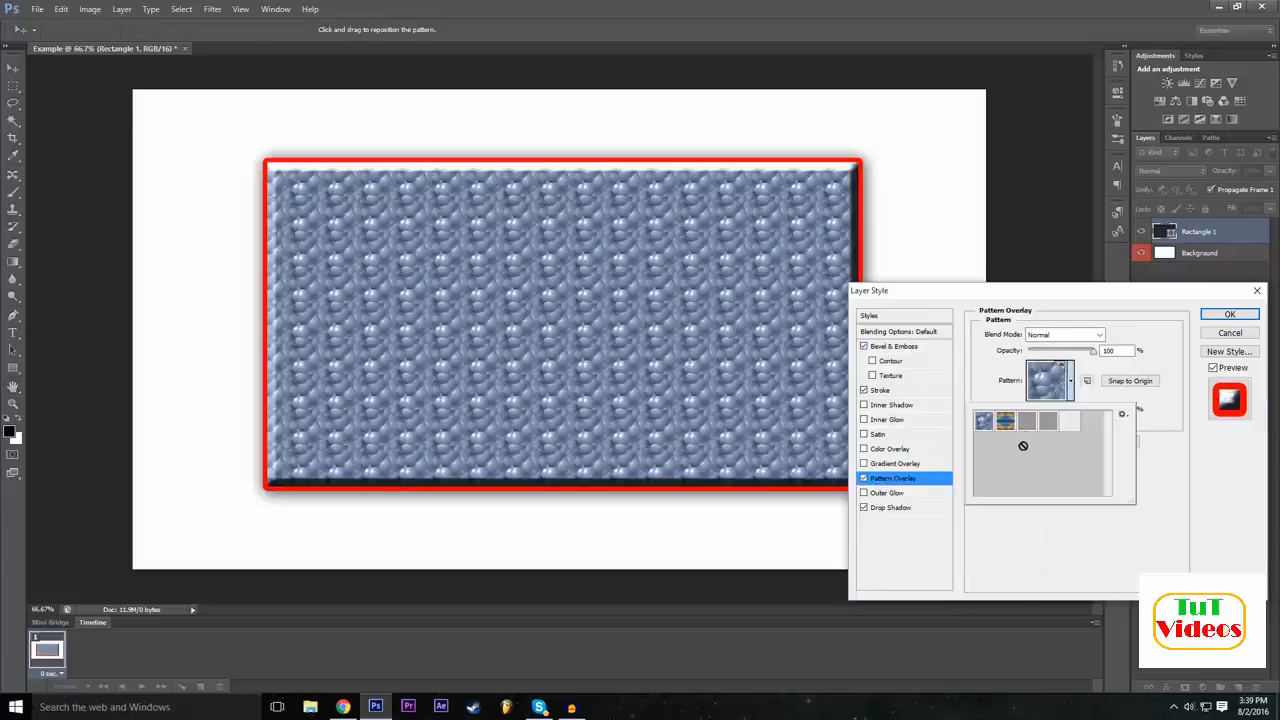
pyautogui.click(1005, 421)
pyautogui.click(1029, 422)
pyautogui.click(1046, 425)
pyautogui.click(1074, 427)
pyautogui.click(1052, 428)
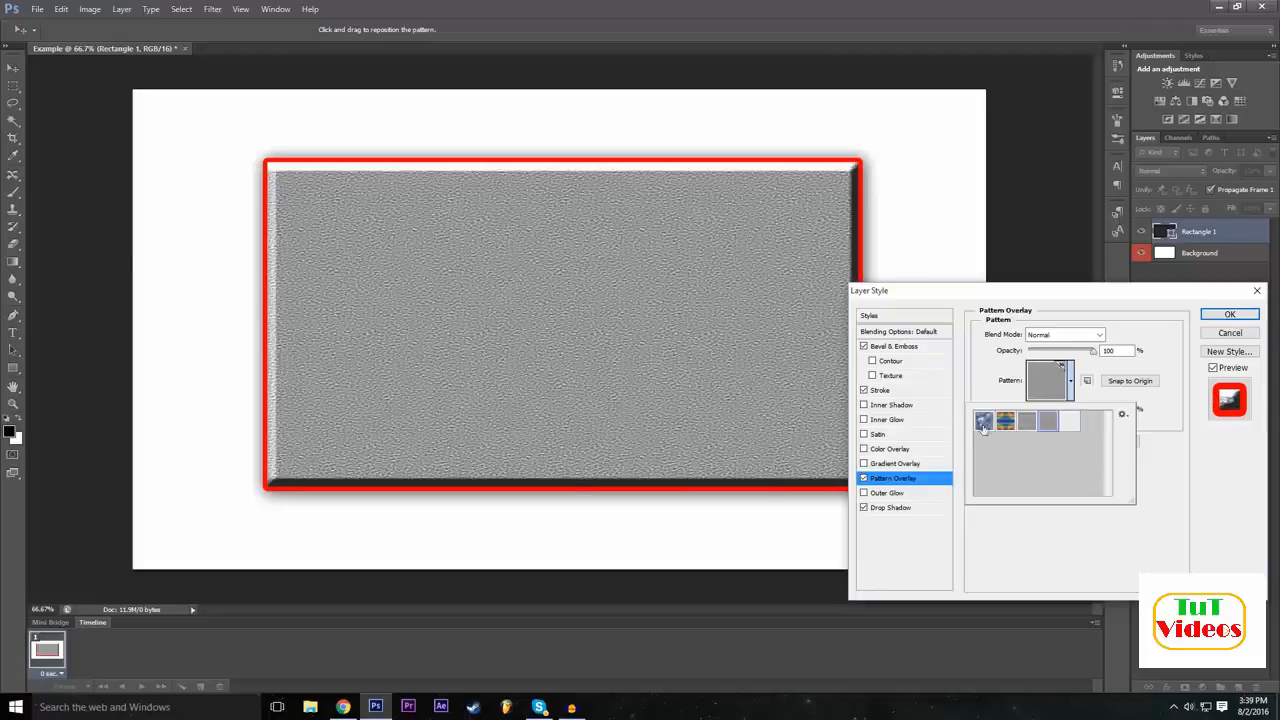
pyautogui.click(1070, 425)
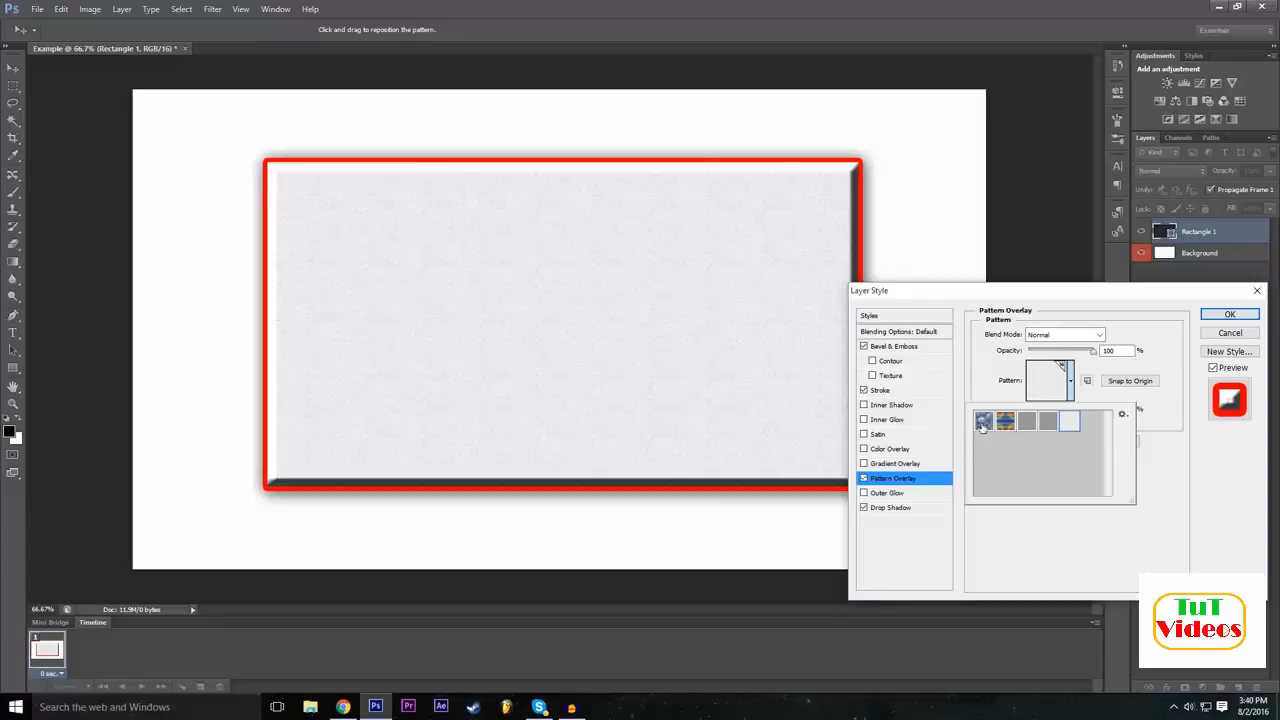
# Compare the patterns again, choose the coarse grey woven one, and toggle the Pattern Overlay off and back on.
pyautogui.click(983, 422)
pyautogui.click(1005, 421)
pyautogui.click(1027, 421)
pyautogui.click(1066, 425)
pyautogui.click(1048, 421)
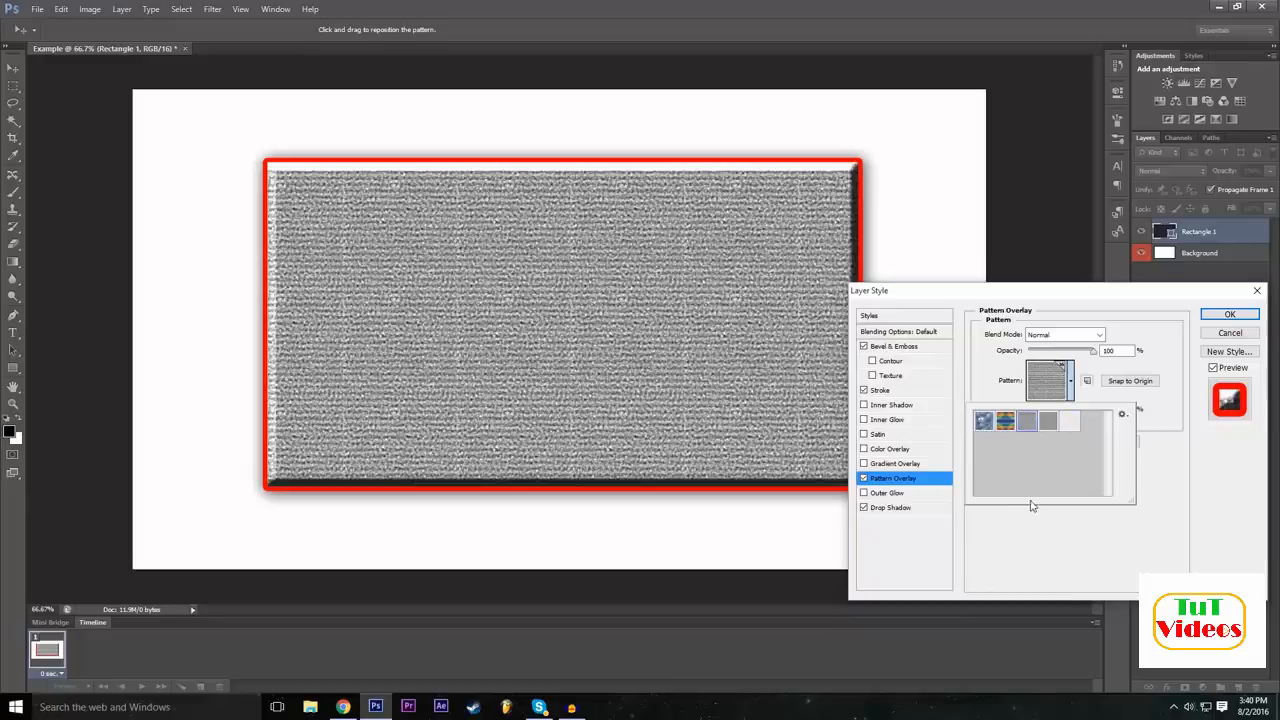
pyautogui.click(920, 526)
pyautogui.click(864, 478)
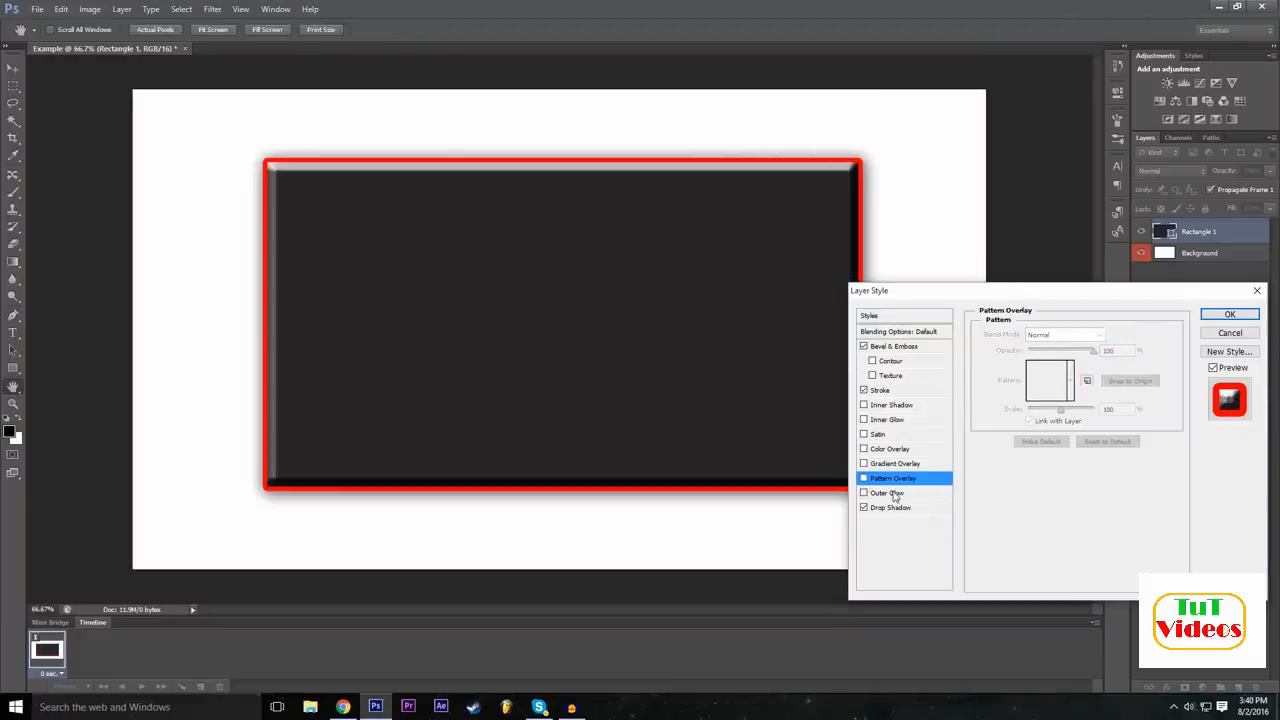
pyautogui.click(864, 478)
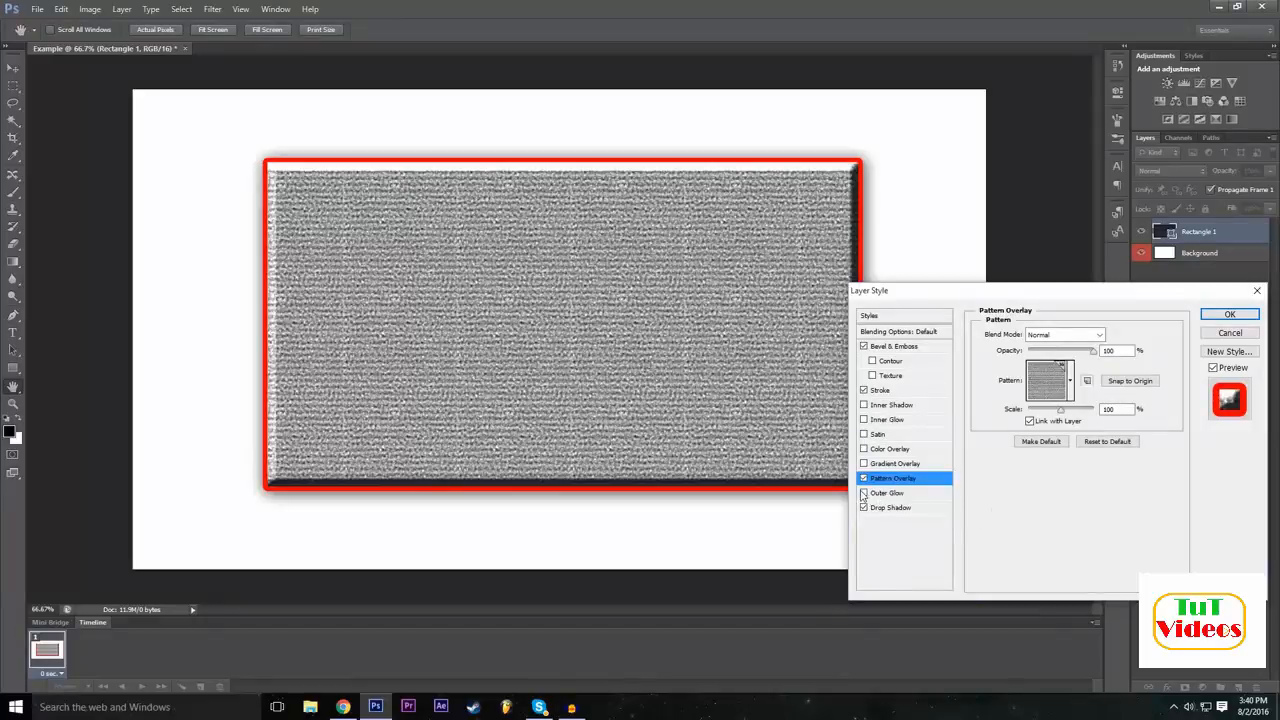
# Add an Outer Glow to the rectangle with an enlarged size and a pure red (ff0000) glow colour.
pyautogui.click(905, 493)
pyautogui.moveTo(1030, 449); pyautogui.dragTo(1048, 452)
pyautogui.click(1015, 381)
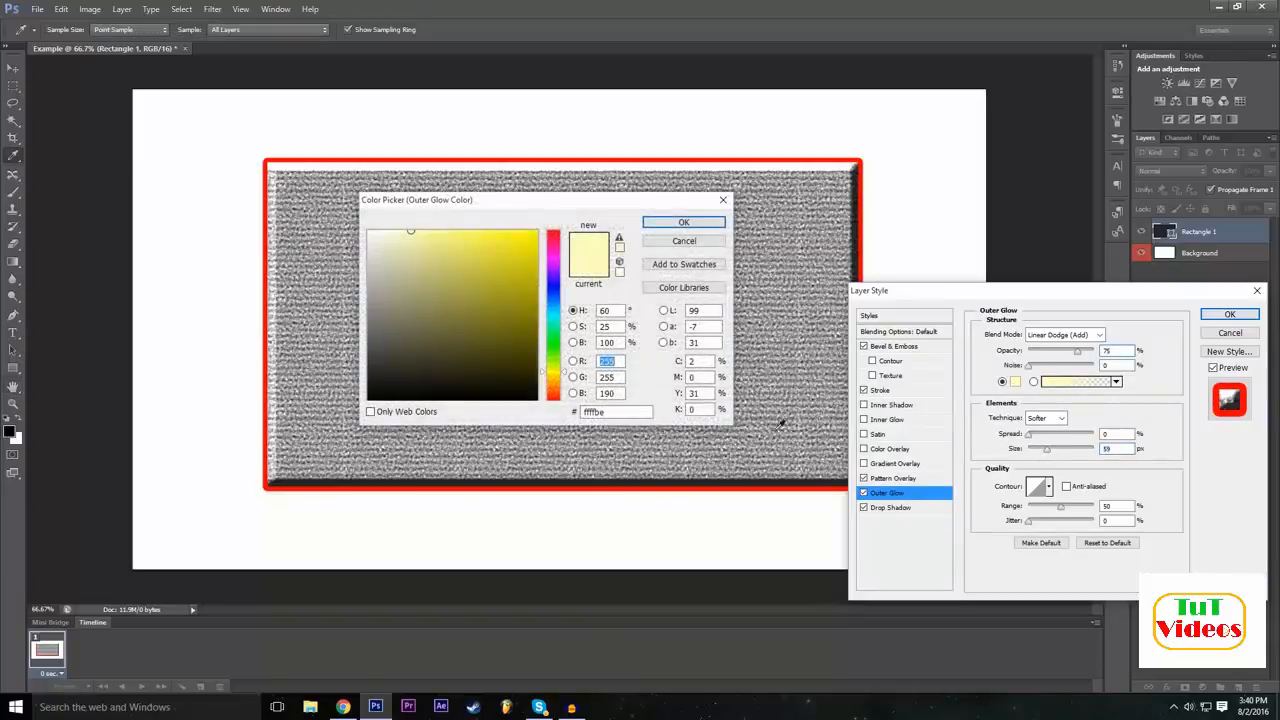
pyautogui.moveTo(554, 246); pyautogui.dragTo(557, 205)
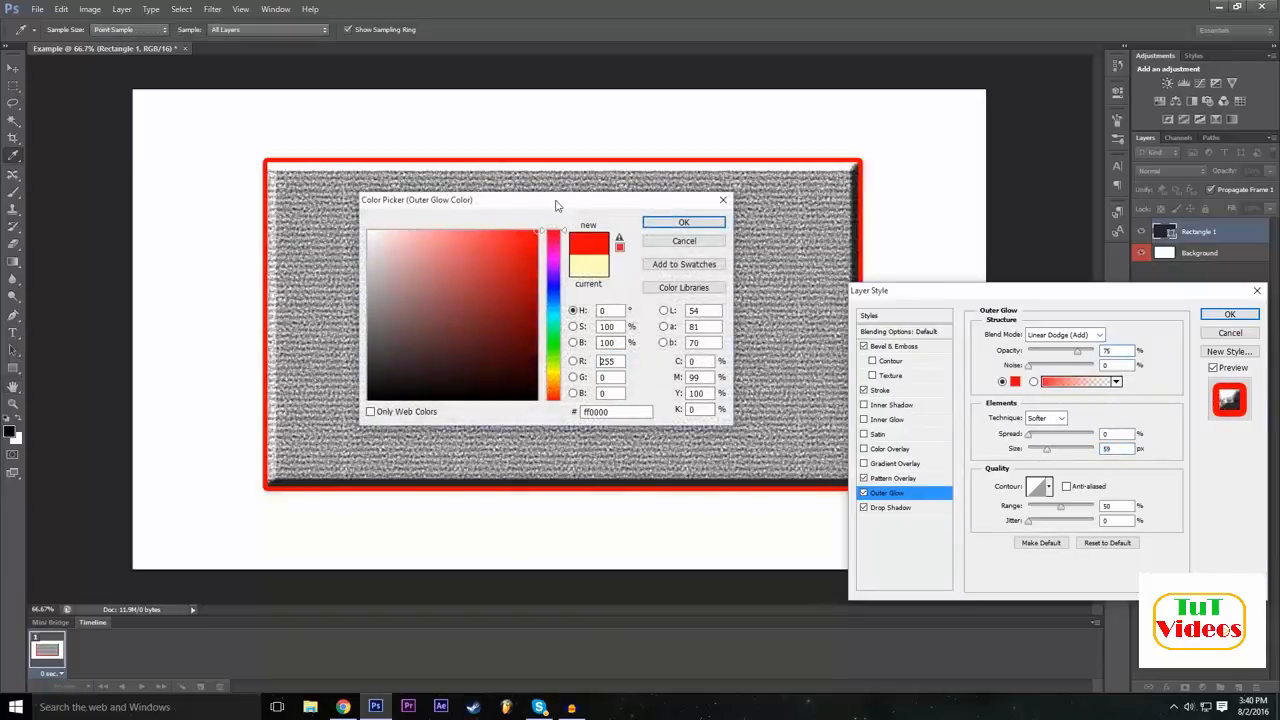
pyautogui.click(684, 222)
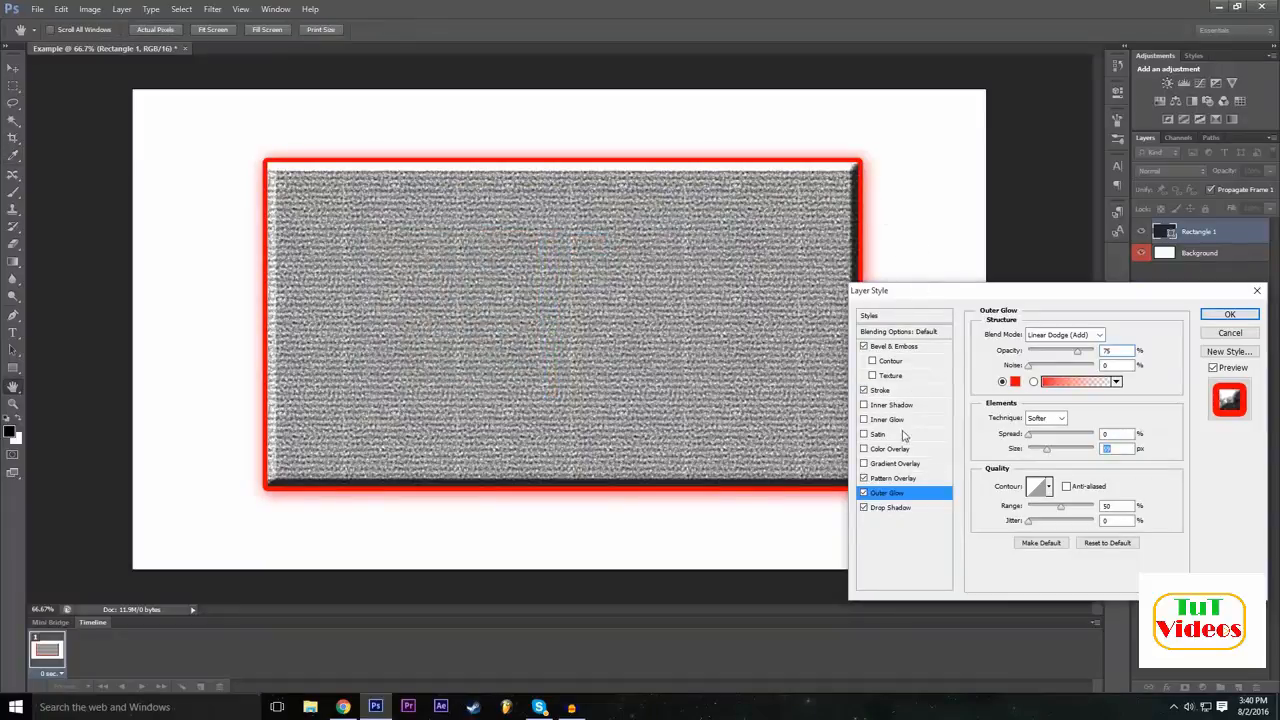
# Set the spread of the rectangle's Outer Glow to 24%.
pyautogui.moveTo(1041, 437); pyautogui.dragTo(1047, 440)
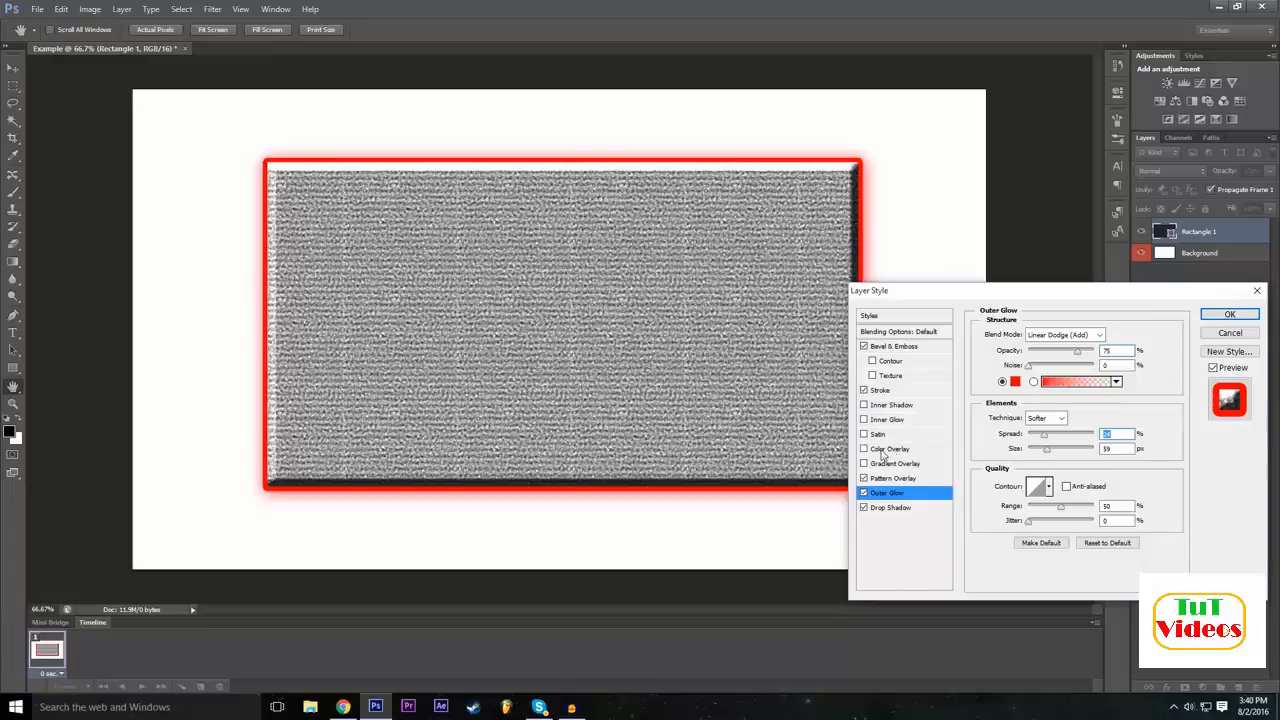
# Try a Color Overlay on the rectangle in dark grey (403e3e) and bright green (06ff00), discard the colour and turn the overlay off.
pyautogui.click(864, 449)
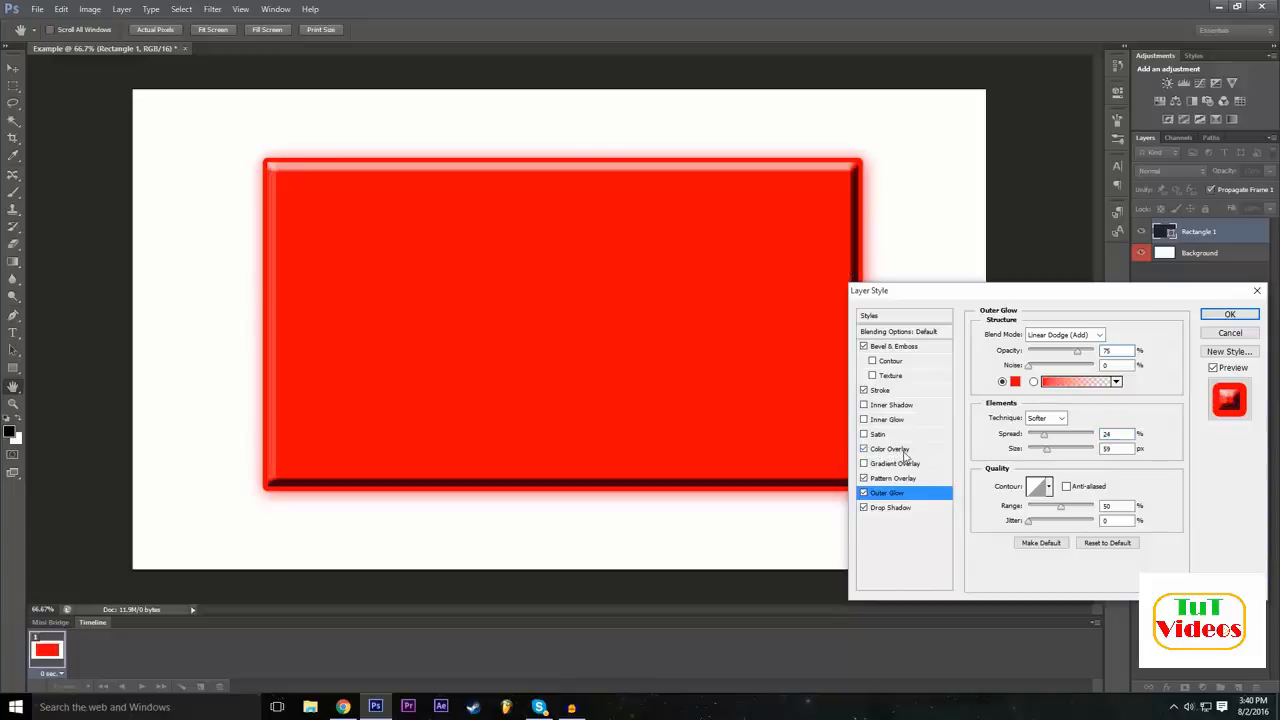
pyautogui.click(906, 453)
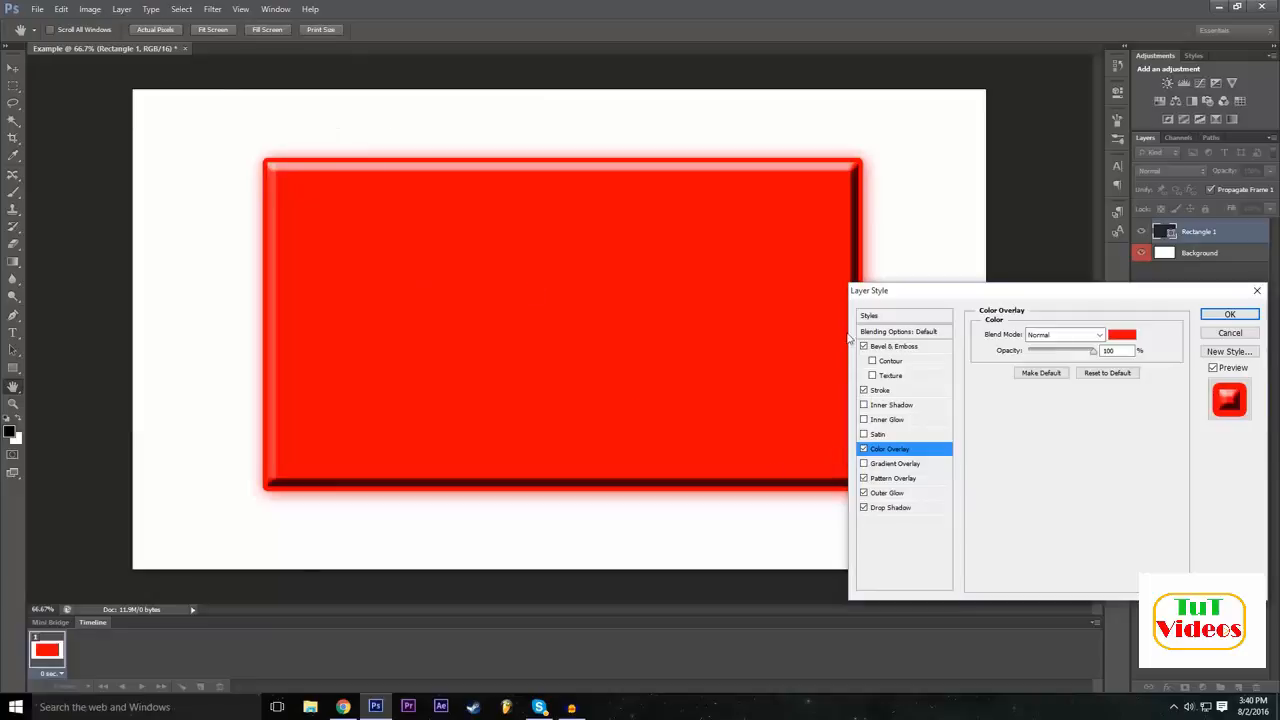
pyautogui.click(864, 478)
pyautogui.click(1122, 334)
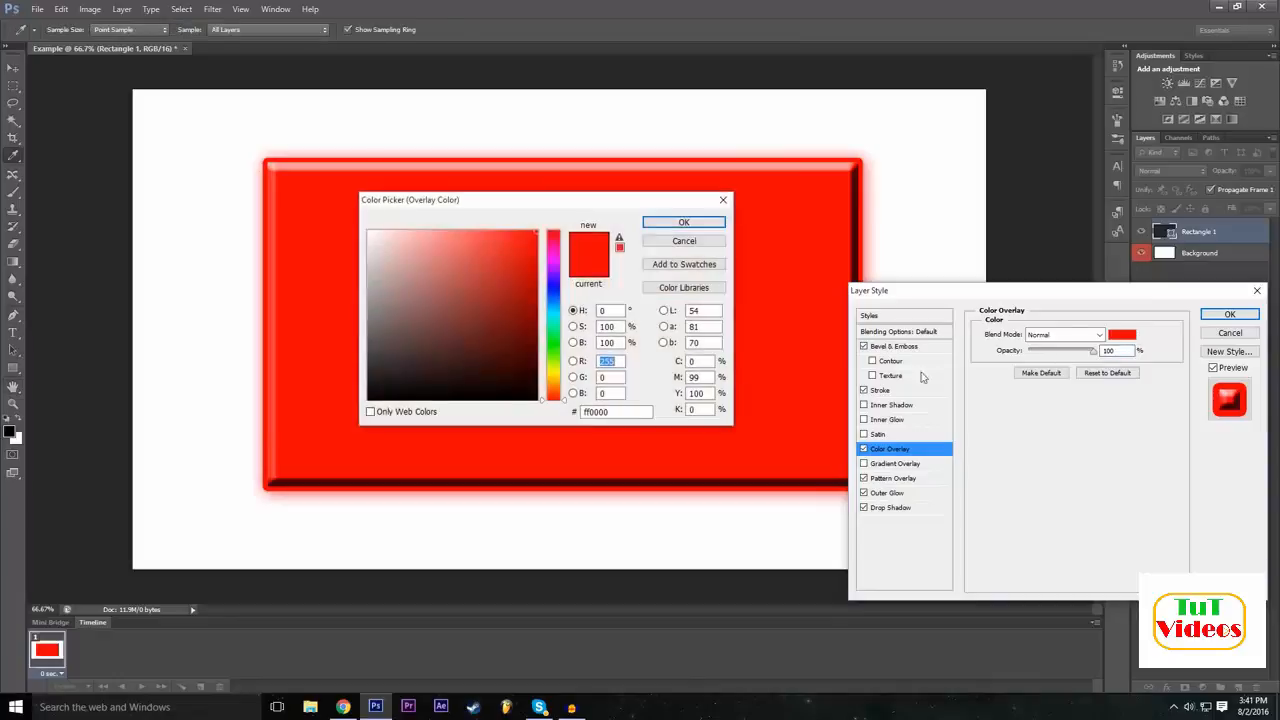
pyautogui.click(371, 357)
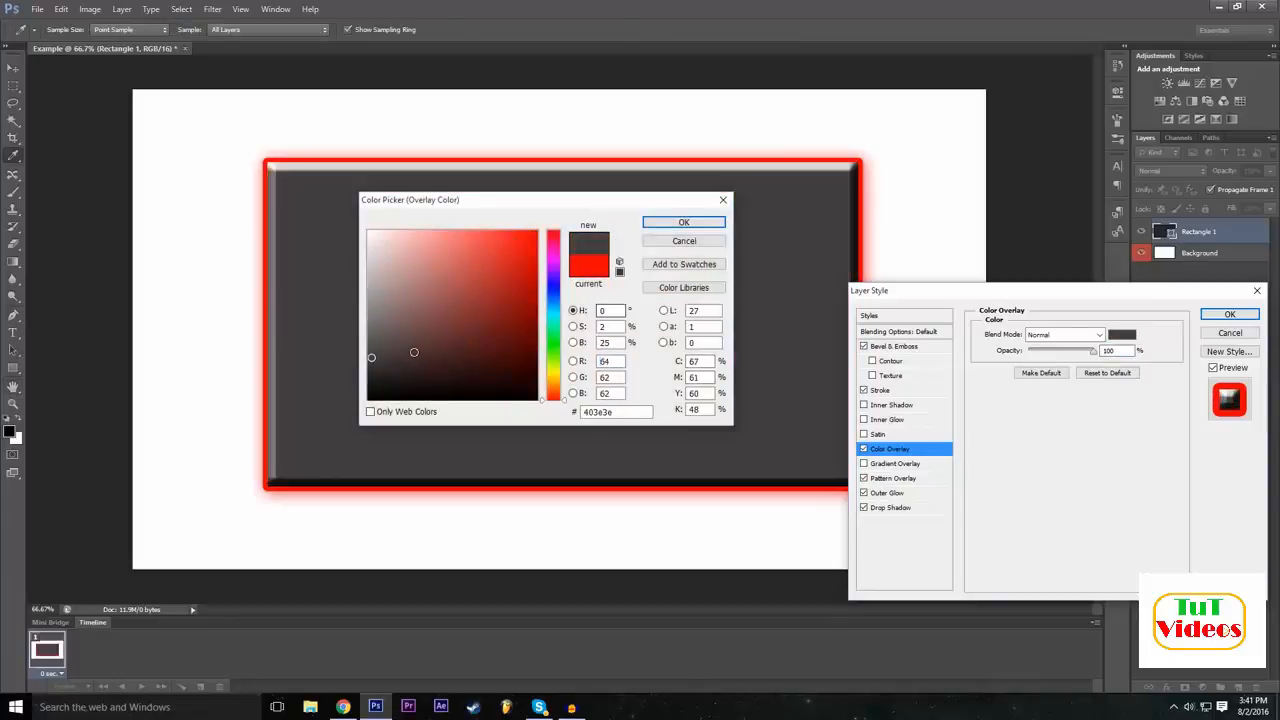
pyautogui.moveTo(558, 400); pyautogui.dragTo(537, 231)
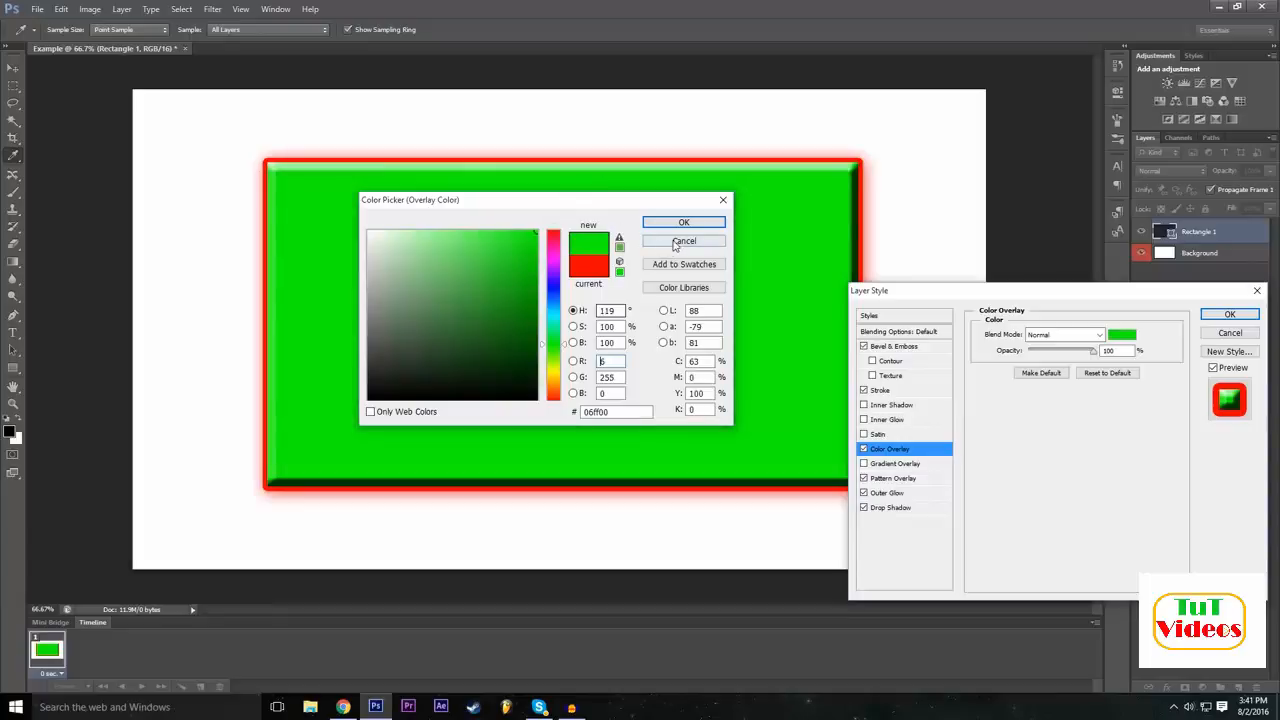
pyautogui.click(675, 244)
pyautogui.click(865, 449)
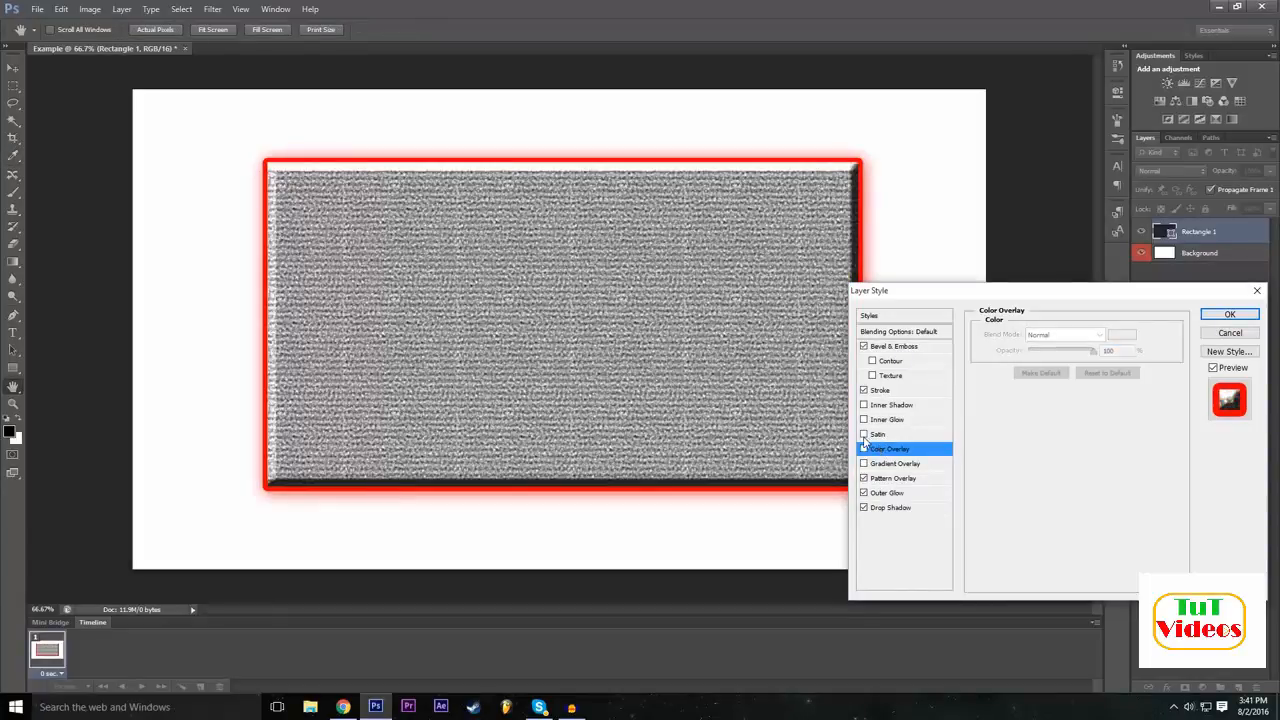
# Try the Satin effect on the rectangle by toggling it, try Inner Shadow as well, and leave both effects off.
pyautogui.click(865, 434)
pyautogui.click(879, 436)
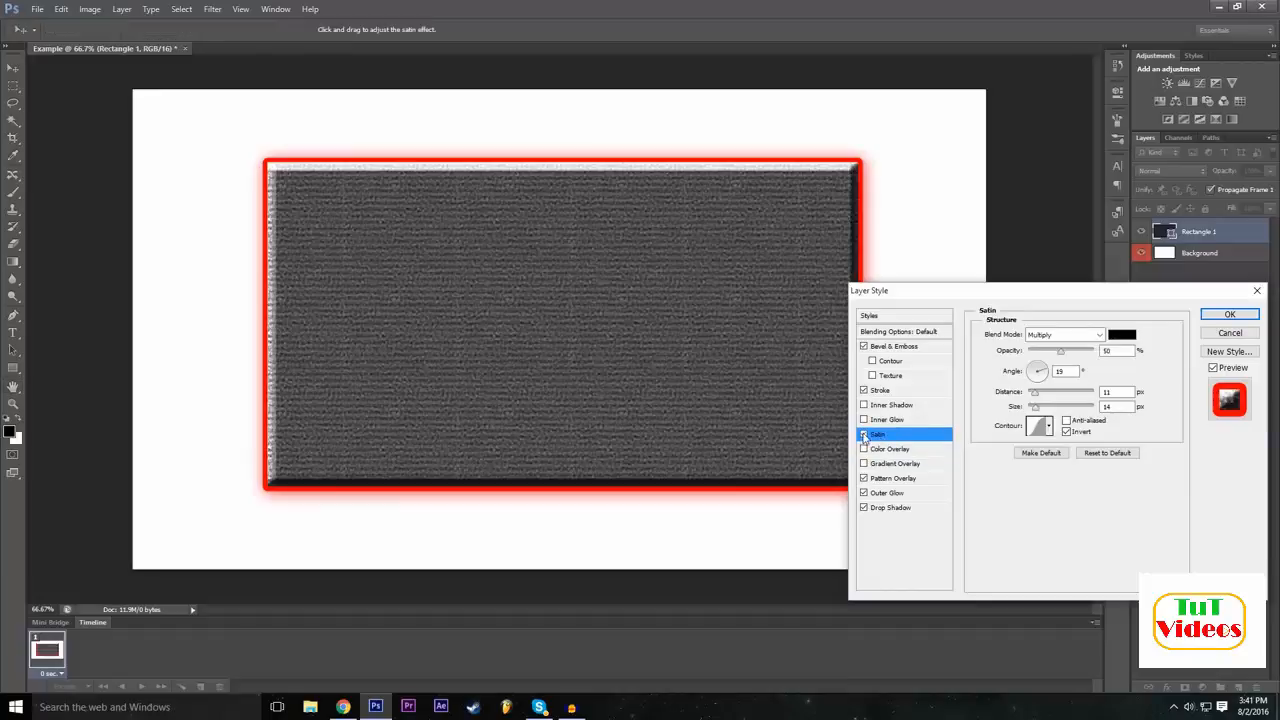
pyautogui.click(865, 435)
pyautogui.click(865, 435)
pyautogui.click(865, 435)
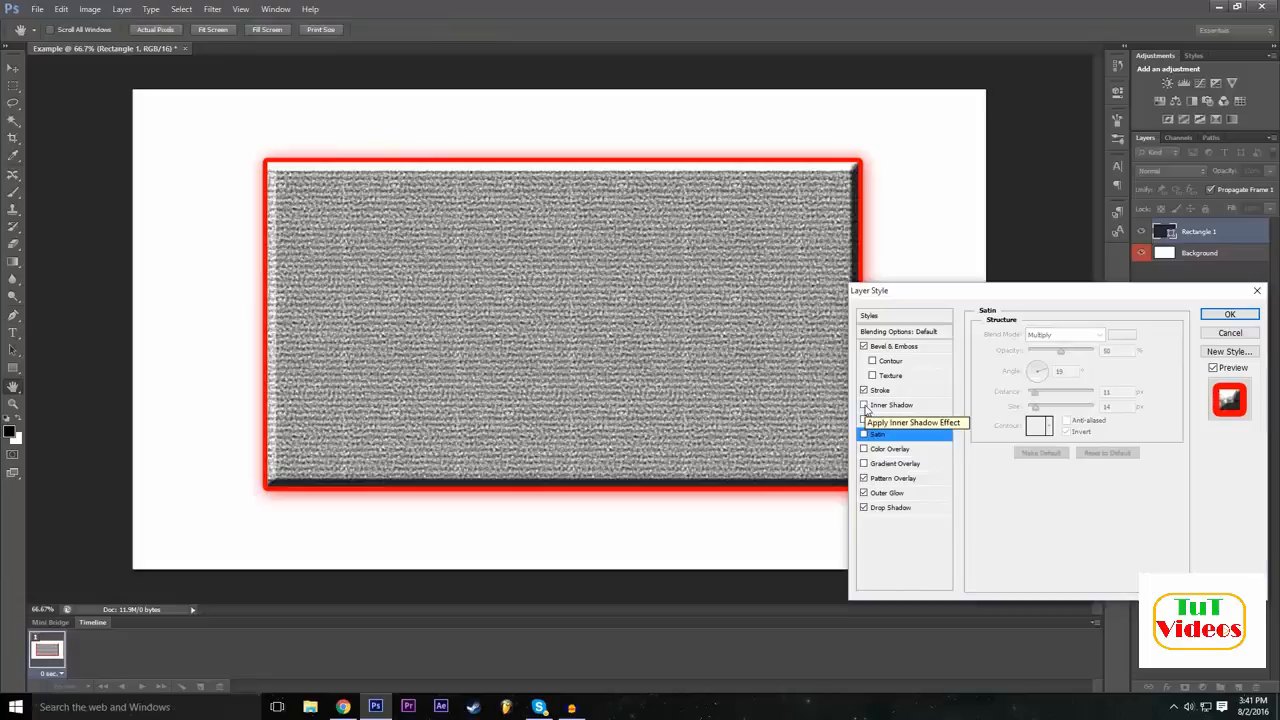
pyautogui.click(889, 407)
pyautogui.click(866, 406)
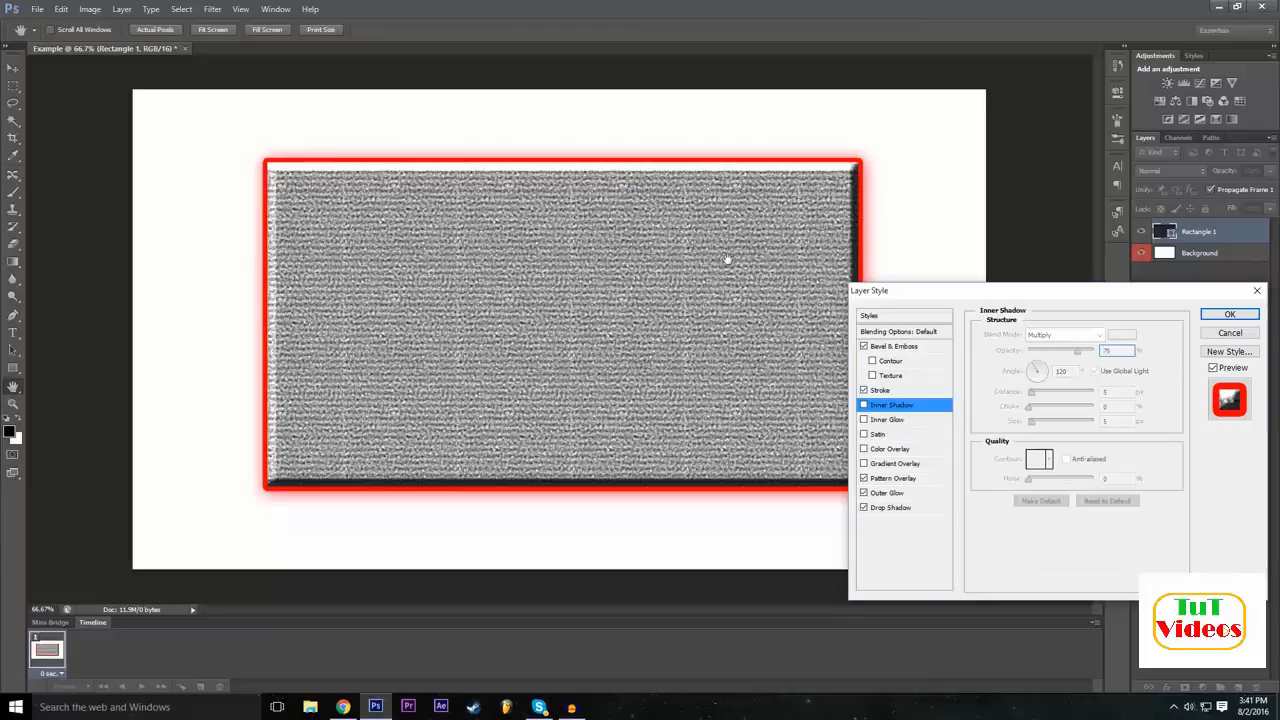
# Add an Inner Glow to the rectangle with its default settings and return to the Outer Glow settings.
pyautogui.click(918, 421)
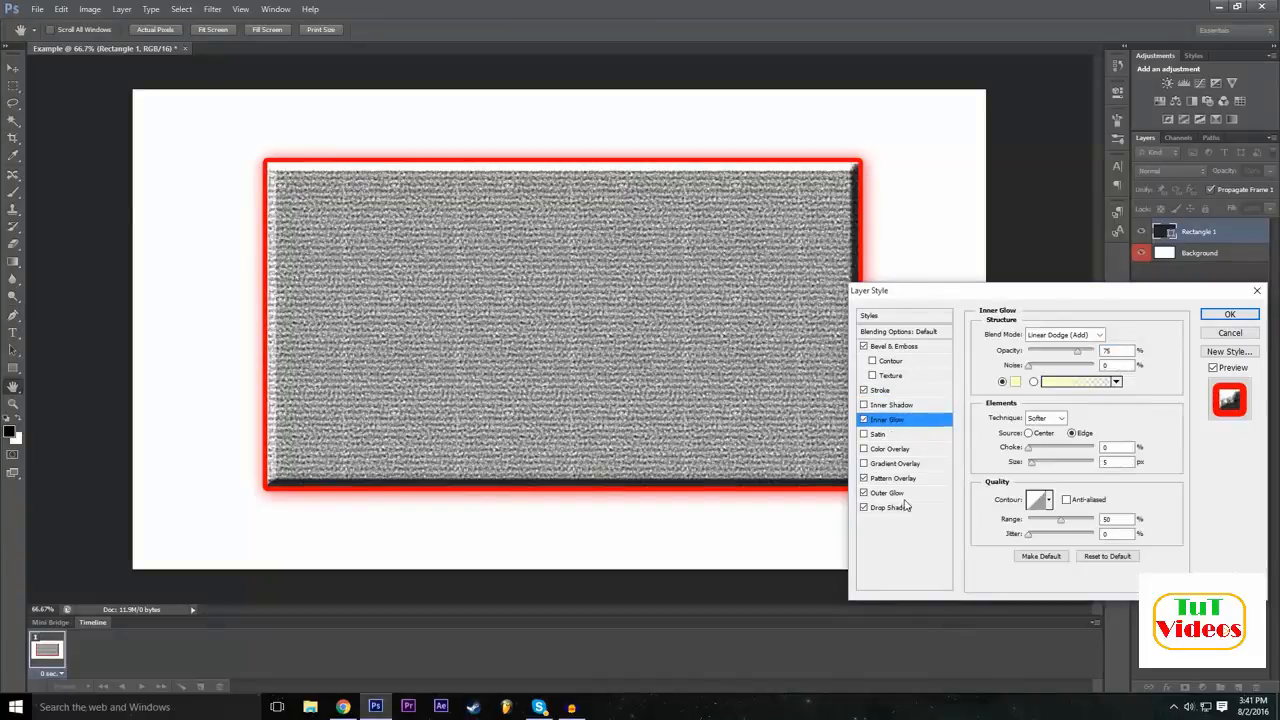
pyautogui.click(898, 494)
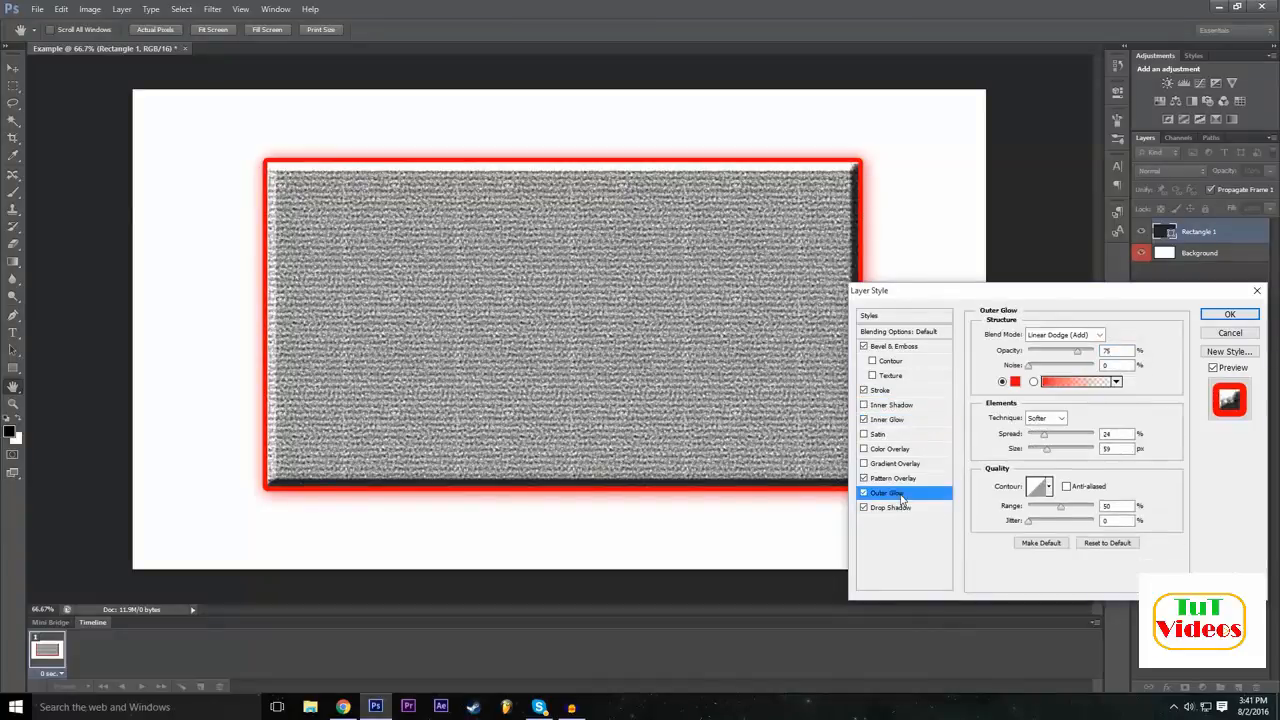
# Turn on a black-to-white Gradient Overlay for the rectangle and toggle it off and back on.
pyautogui.click(864, 464)
pyautogui.click(922, 466)
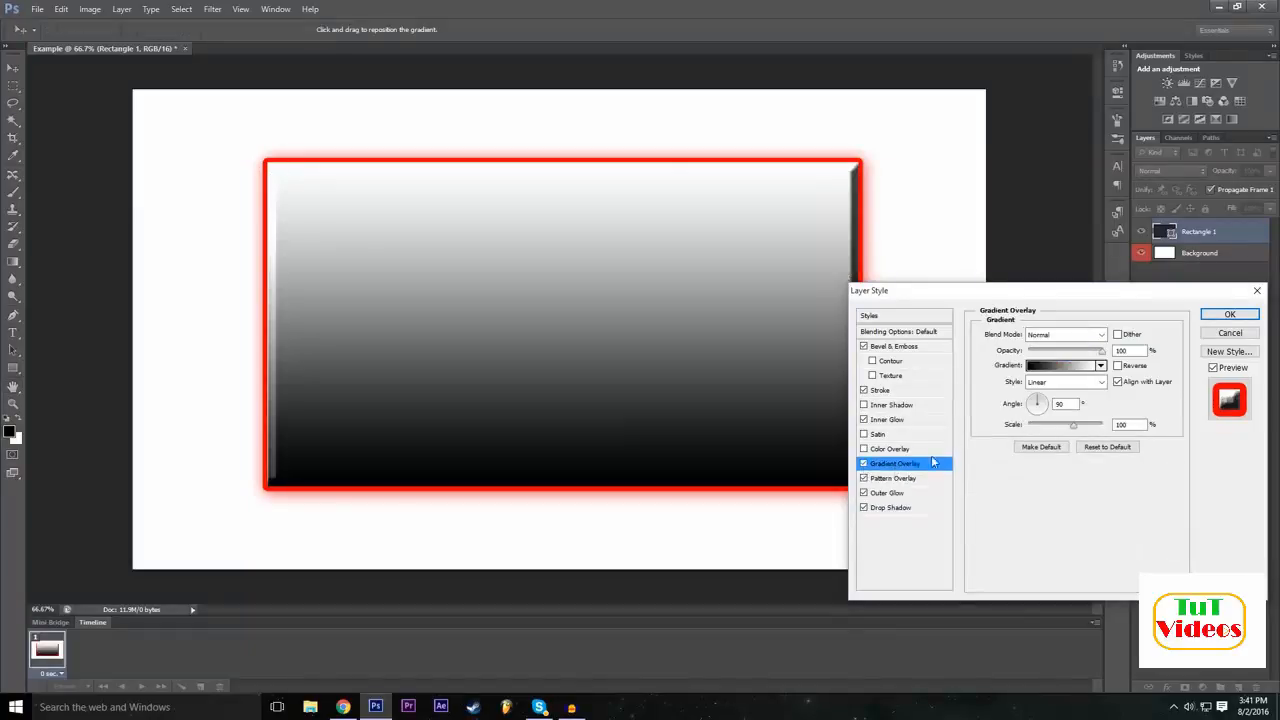
pyautogui.click(866, 468)
pyautogui.click(869, 469)
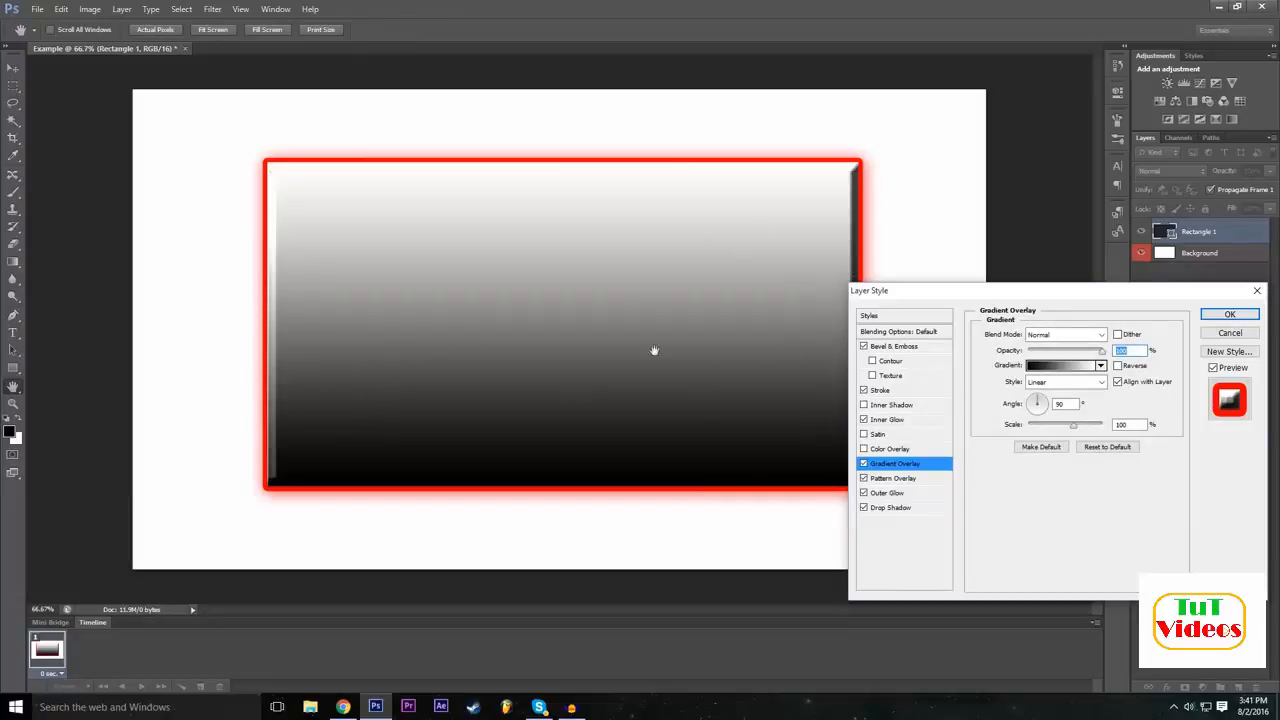
# Try several gradient presets on the rectangle, including Transparent Rainbow, Transparent Stripes and Blue, Yellow, Blue, and choose Orange, Yellow, Orange.
pyautogui.click(1063, 369)
pyautogui.click(910, 329)
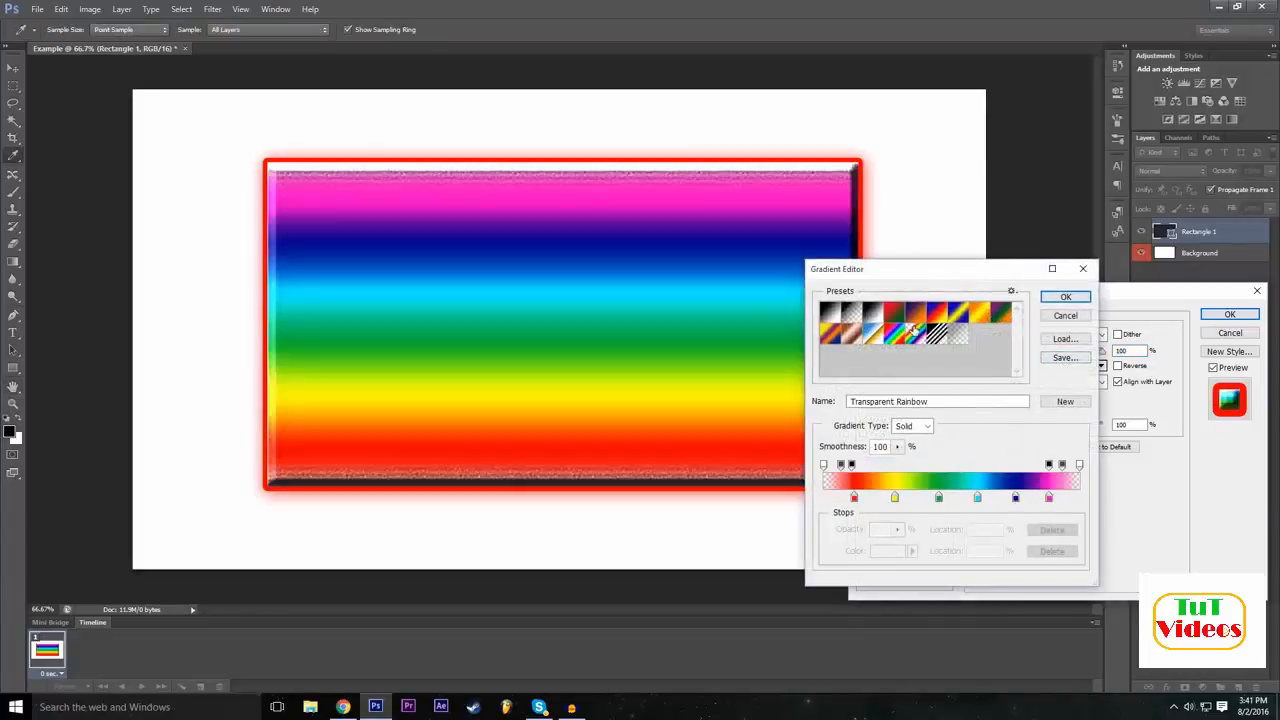
pyautogui.click(936, 336)
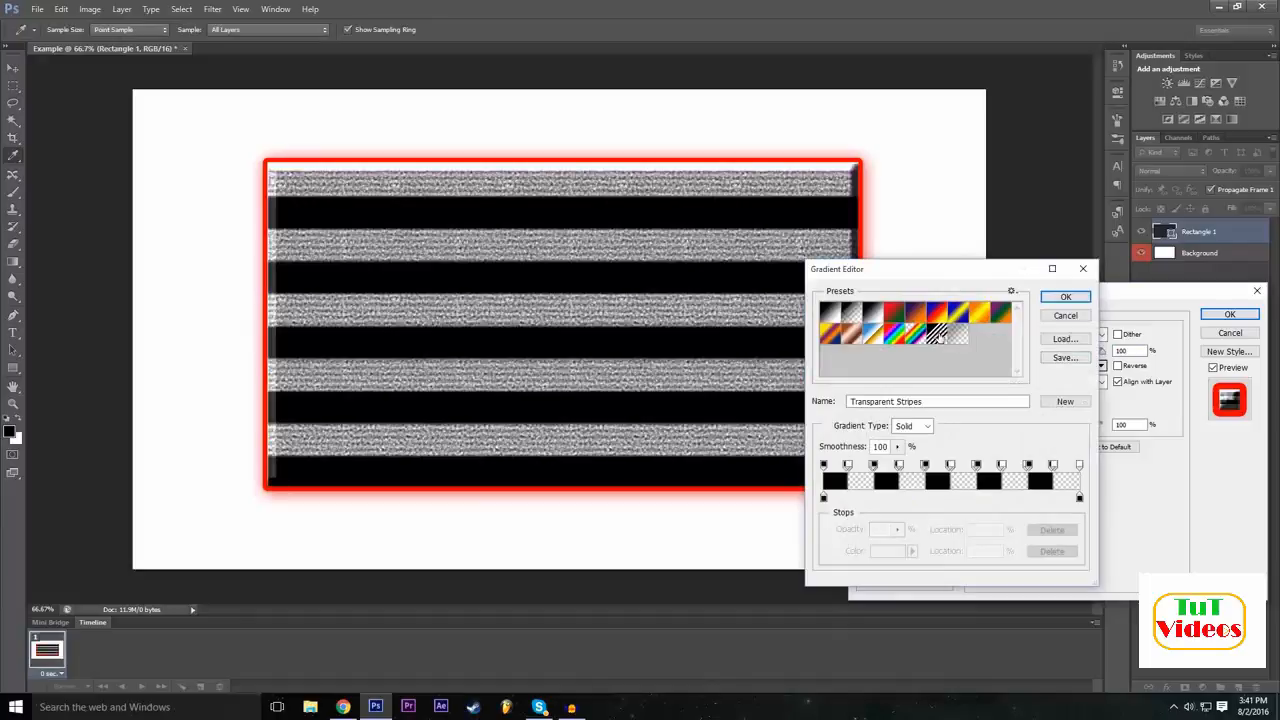
pyautogui.click(933, 316)
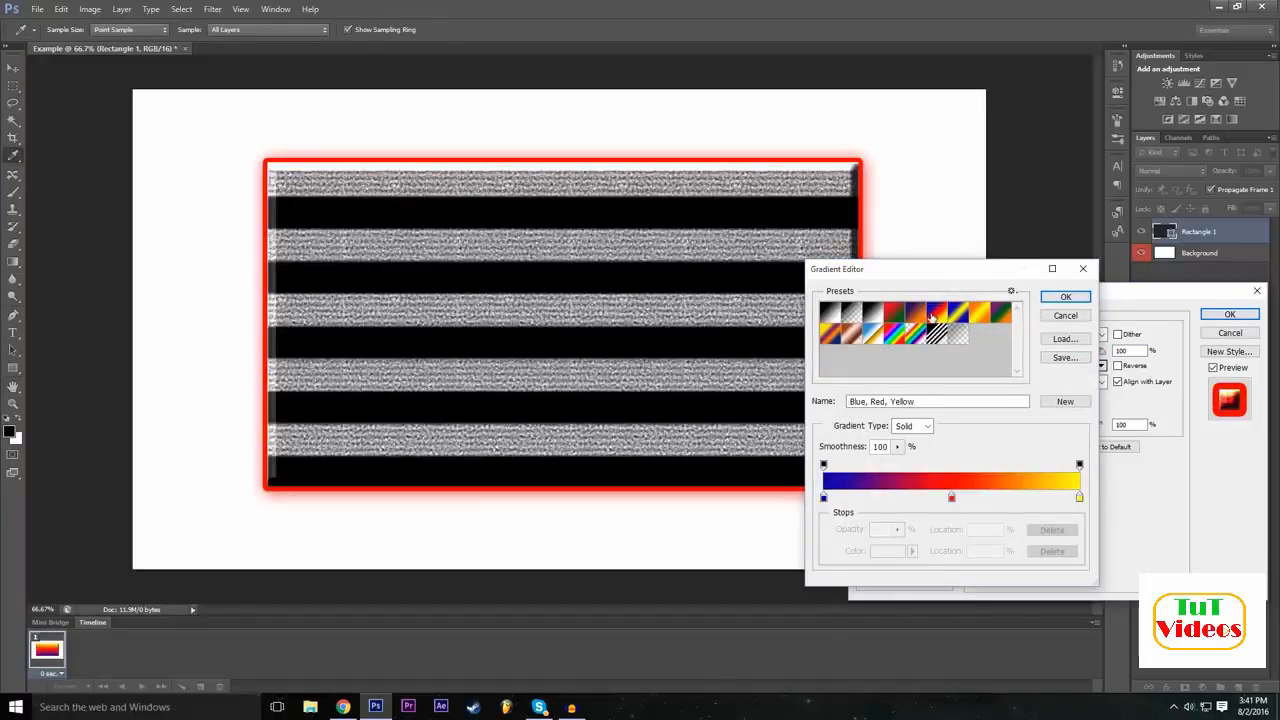
pyautogui.click(870, 315)
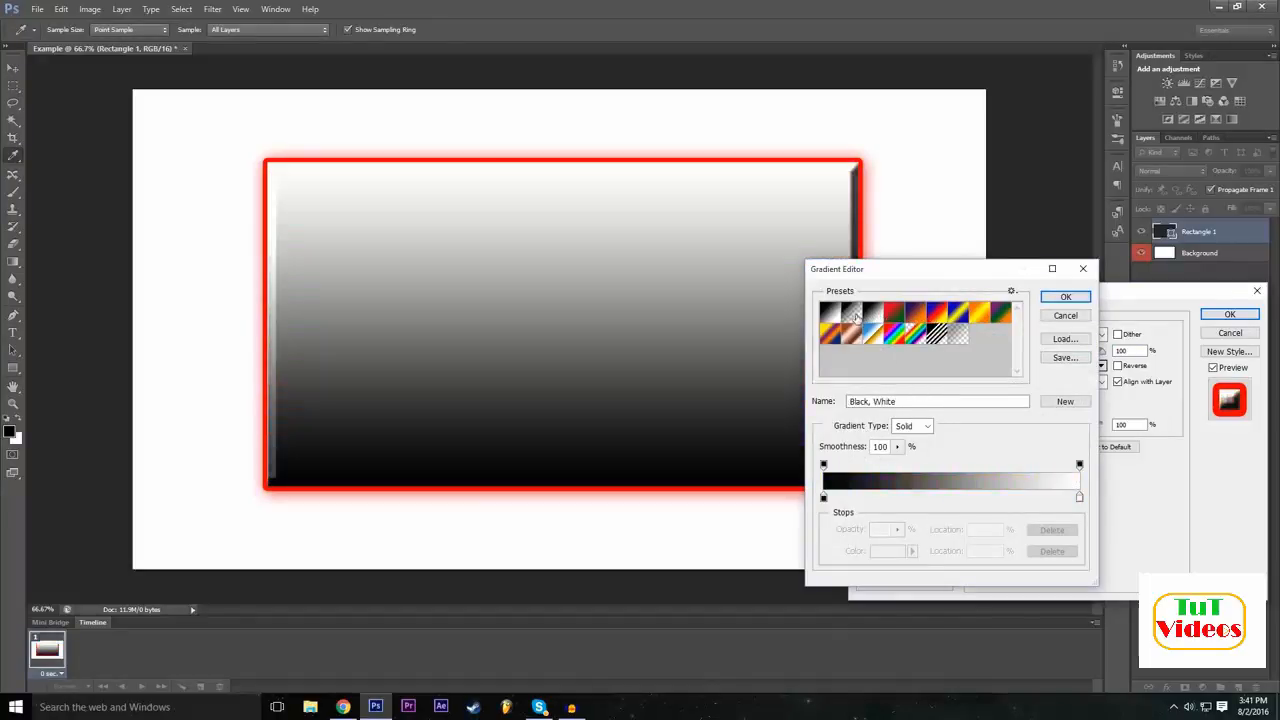
pyautogui.click(956, 316)
pyautogui.click(979, 316)
pyautogui.click(945, 315)
pyautogui.click(958, 316)
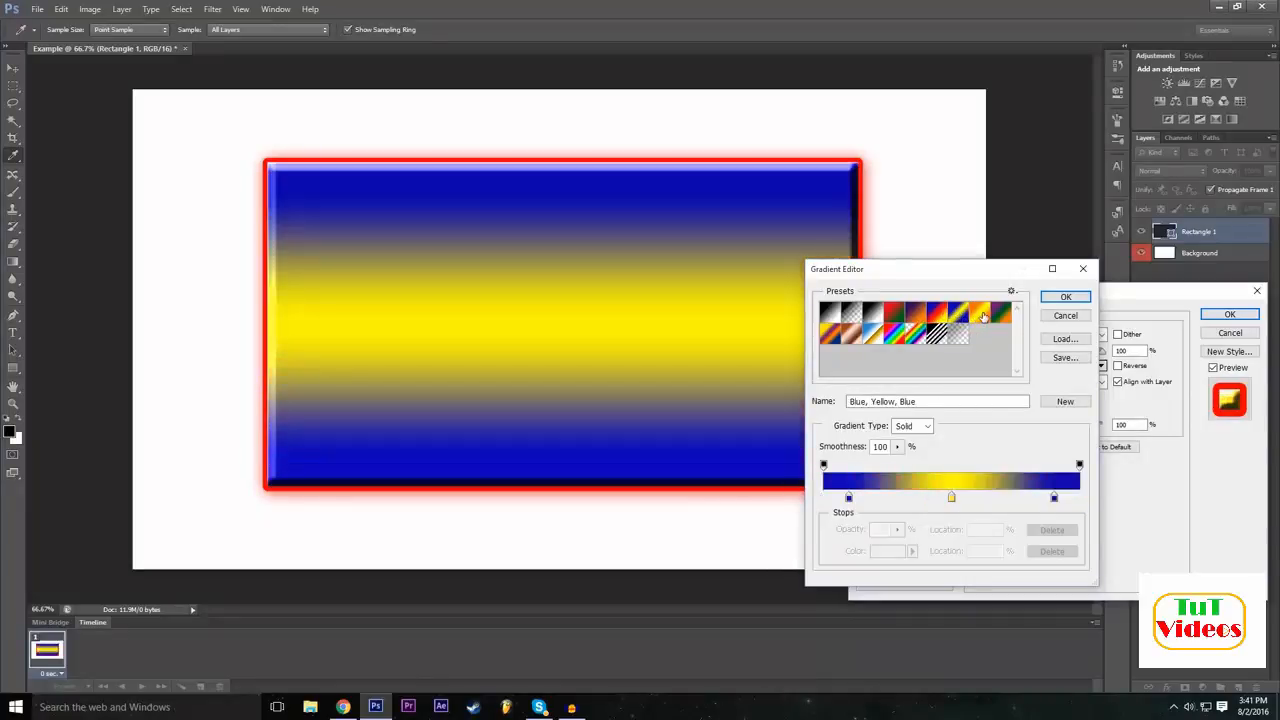
pyautogui.click(980, 316)
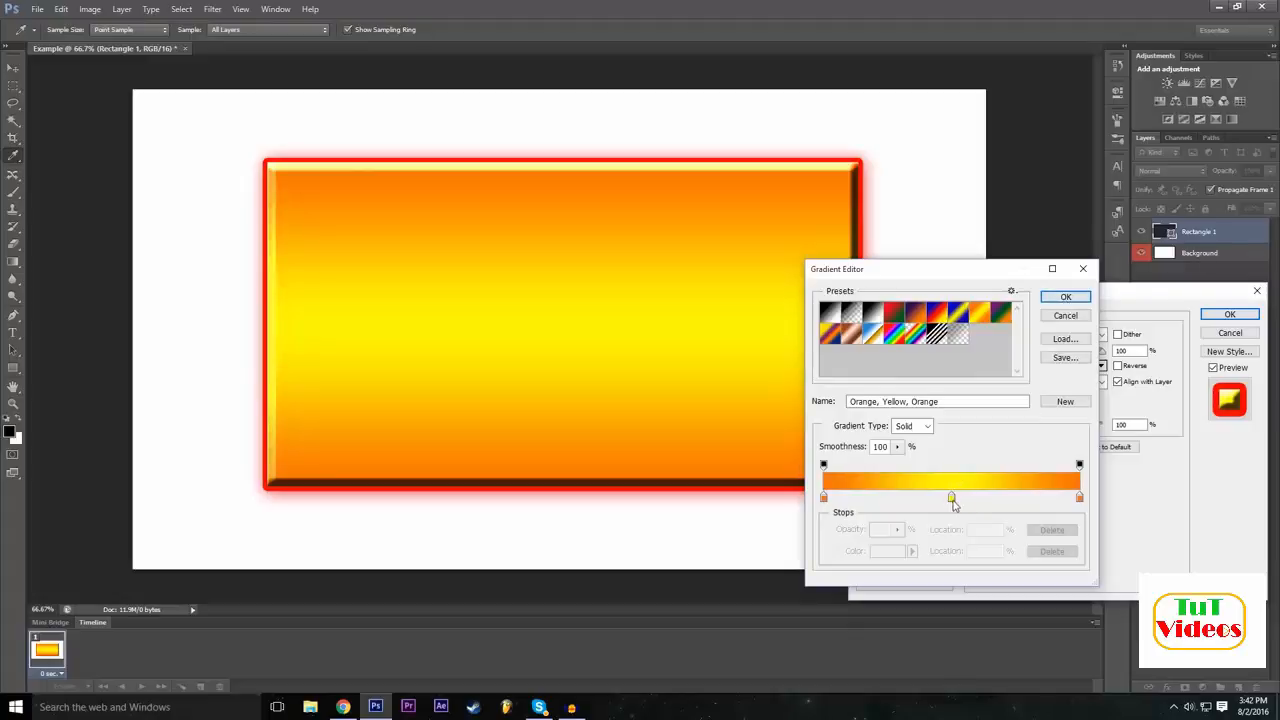
# Recolour the gradient's middle stop, comparing green and red, and accept the gradient with a green centre.
pyautogui.click(952, 499)
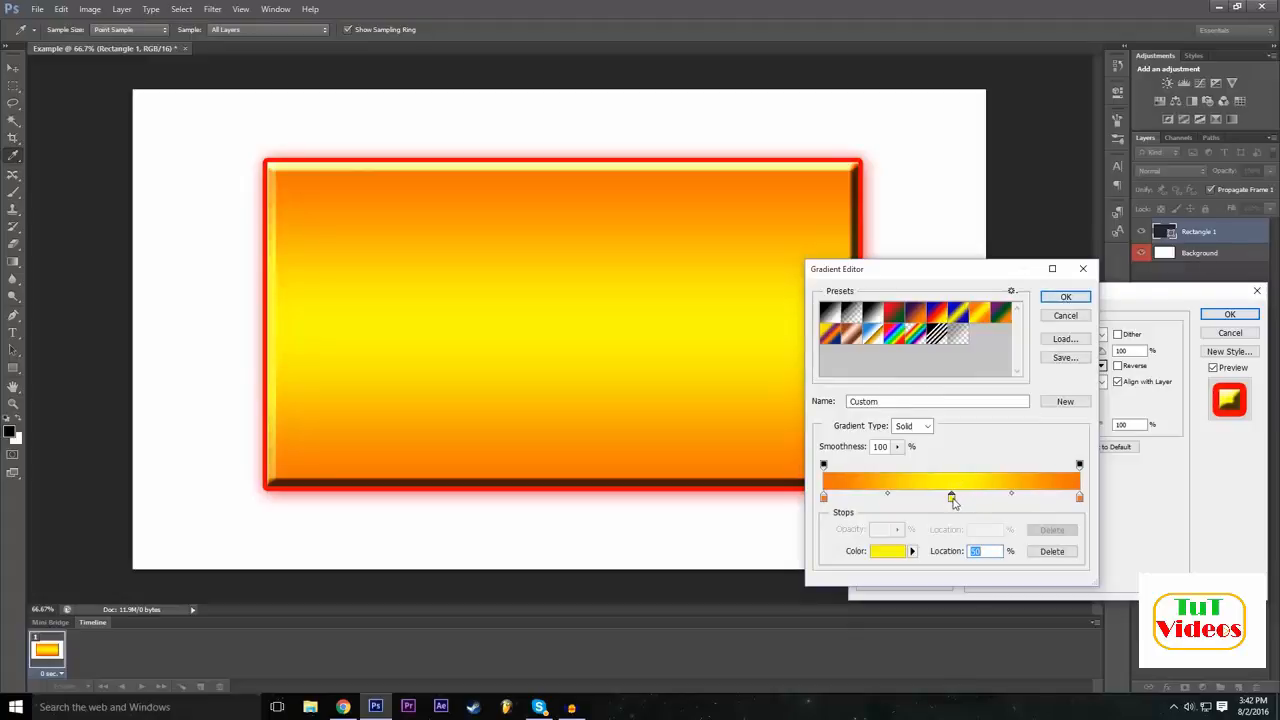
pyautogui.doubleClick(952, 499)
pyautogui.moveTo(514, 271); pyautogui.dragTo(551, 230)
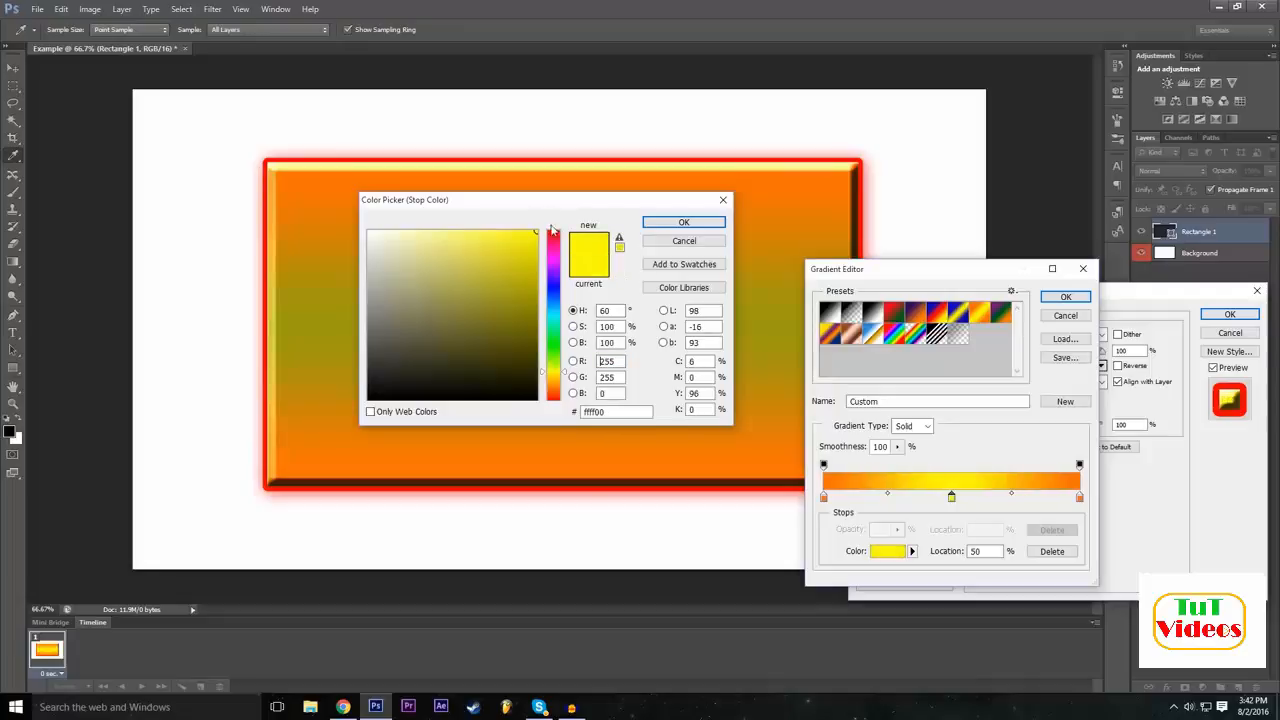
pyautogui.write('24')
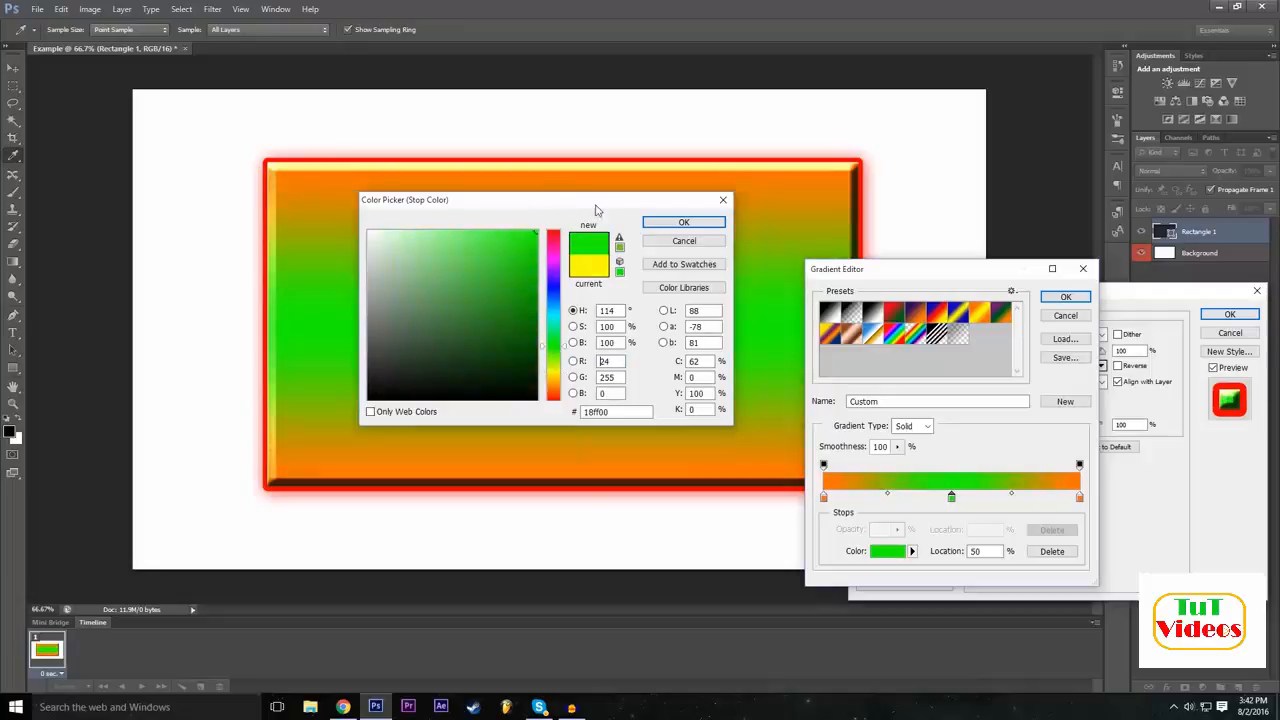
pyautogui.moveTo(551, 288); pyautogui.dragTo(555, 229)
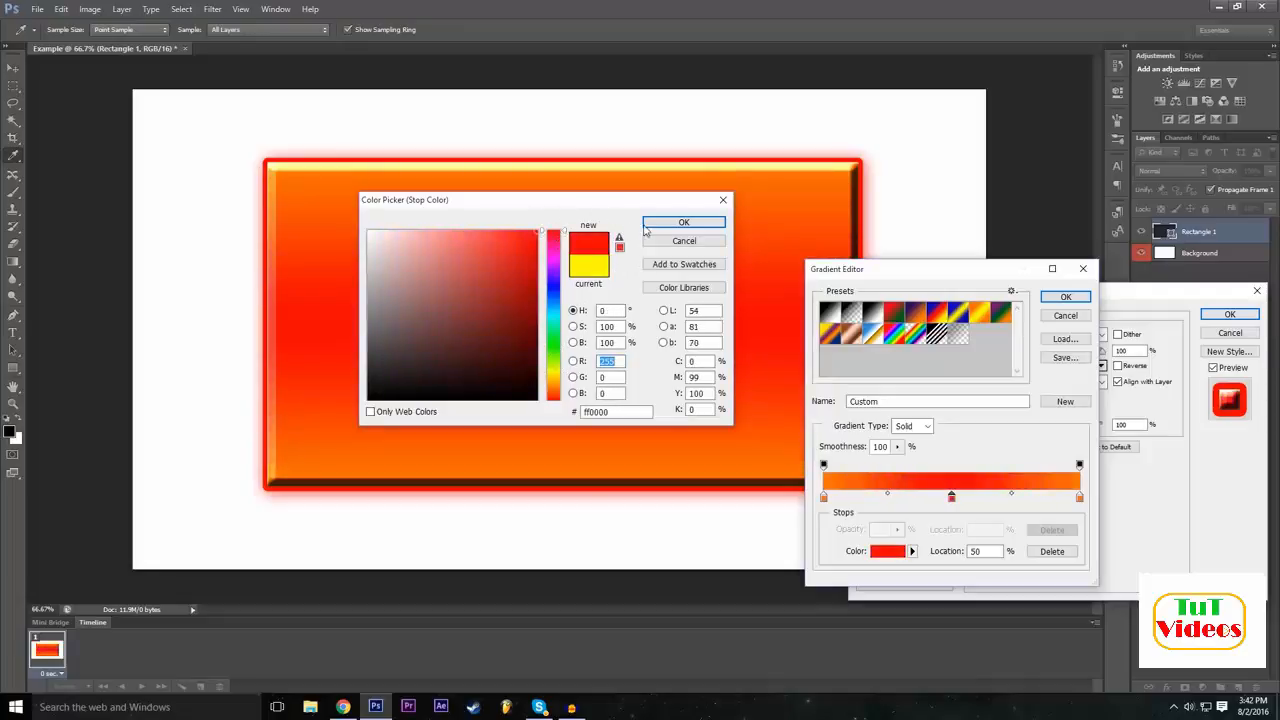
pyautogui.moveTo(553, 388); pyautogui.dragTo(573, 341)
pyautogui.click(684, 223)
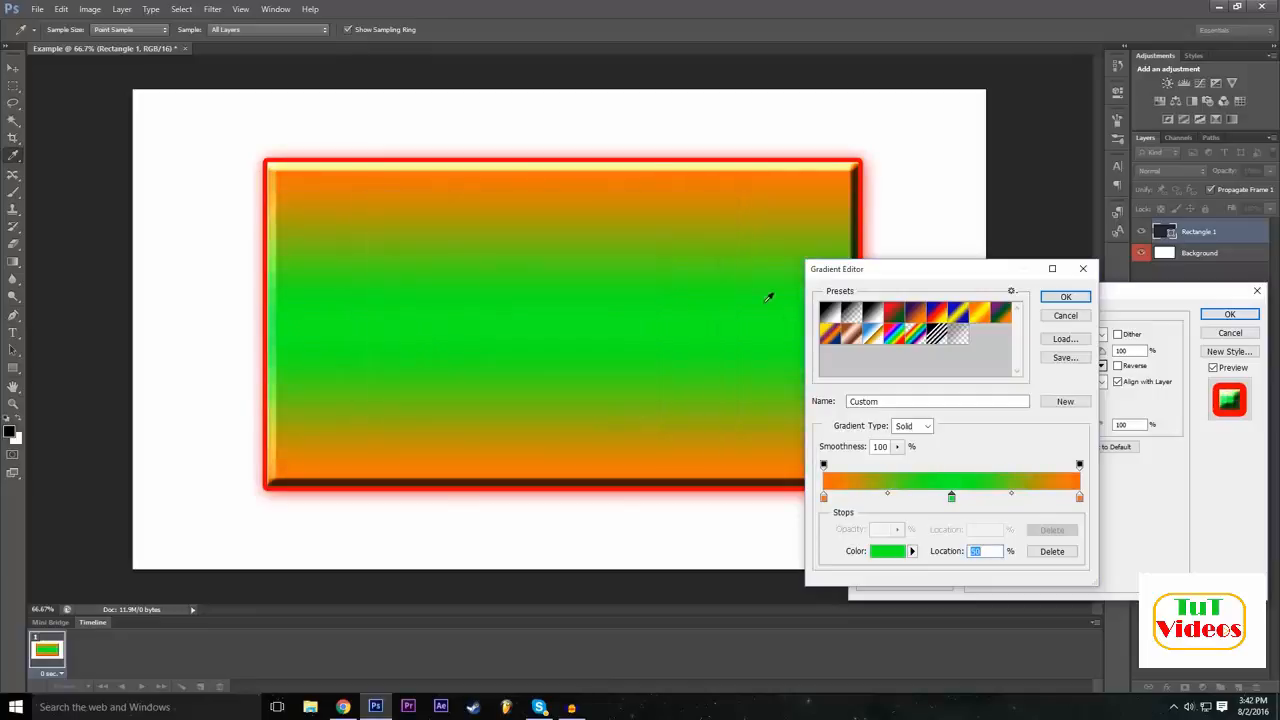
pyautogui.click(1066, 297)
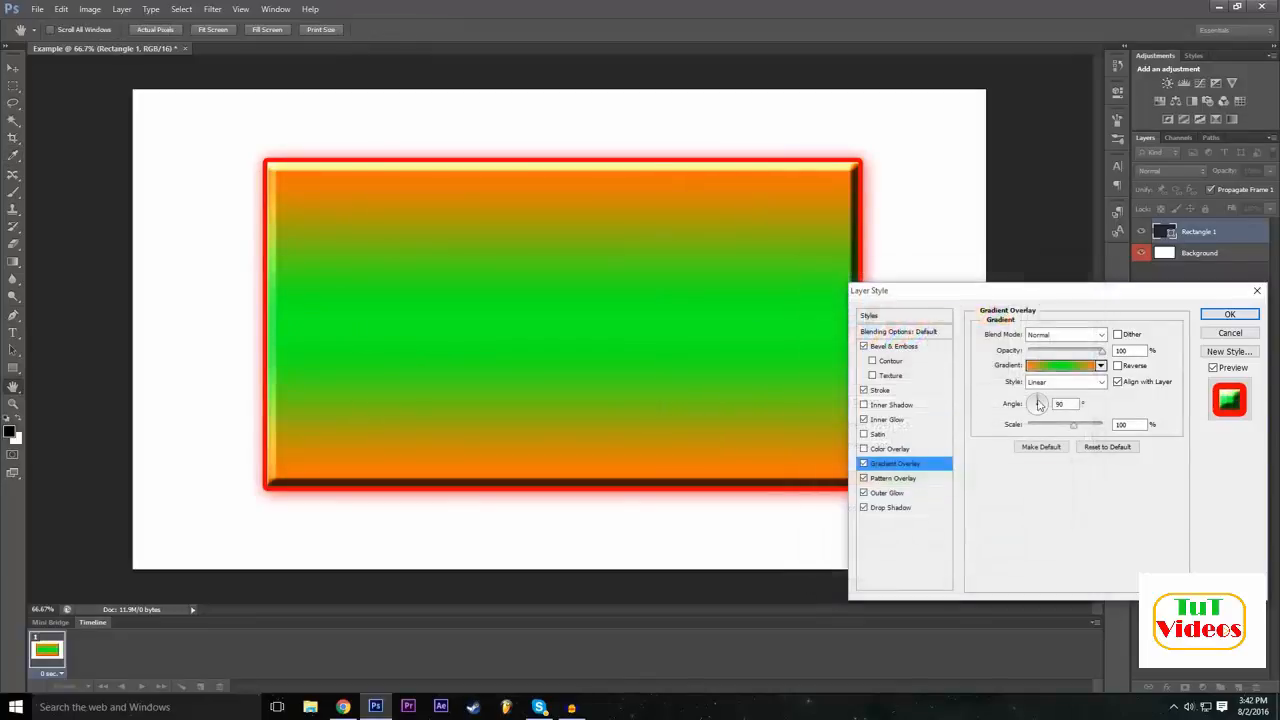
# Turn off the Gradient Overlay and apply the remaining layer style effects to the rectangle.
pyautogui.click(864, 463)
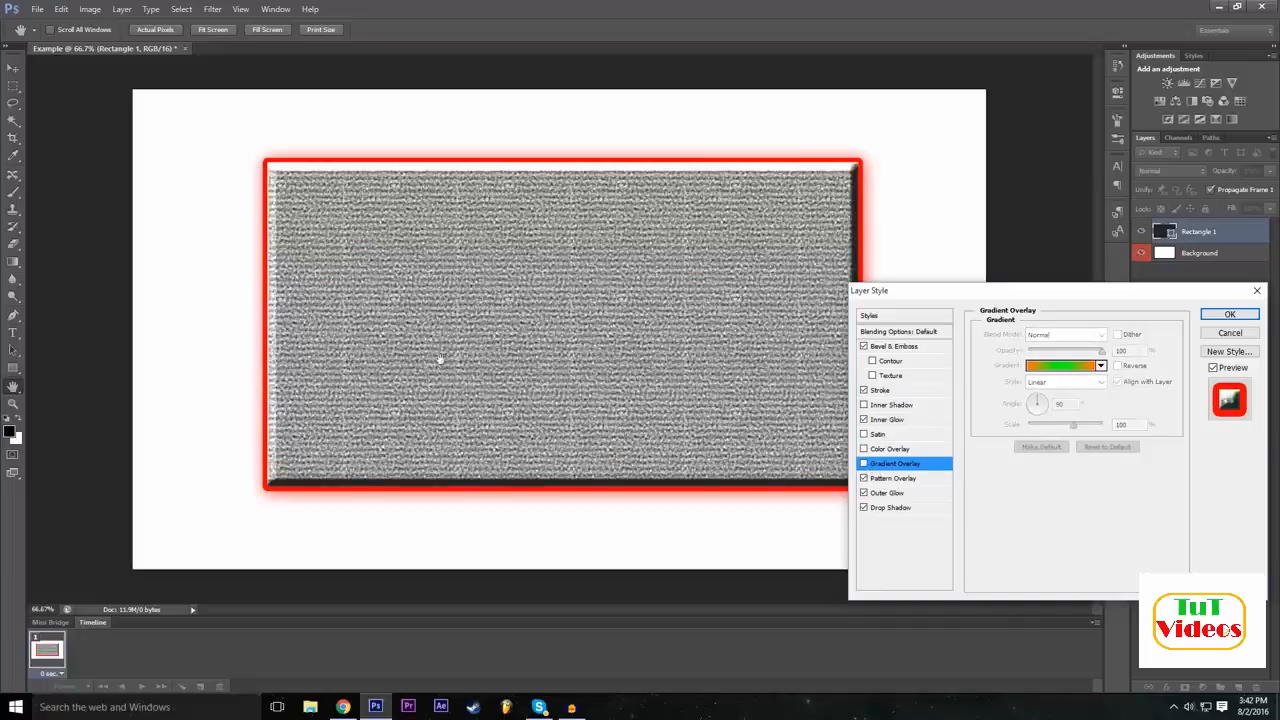
pyautogui.moveTo(1024, 301); pyautogui.dragTo(511, 299)
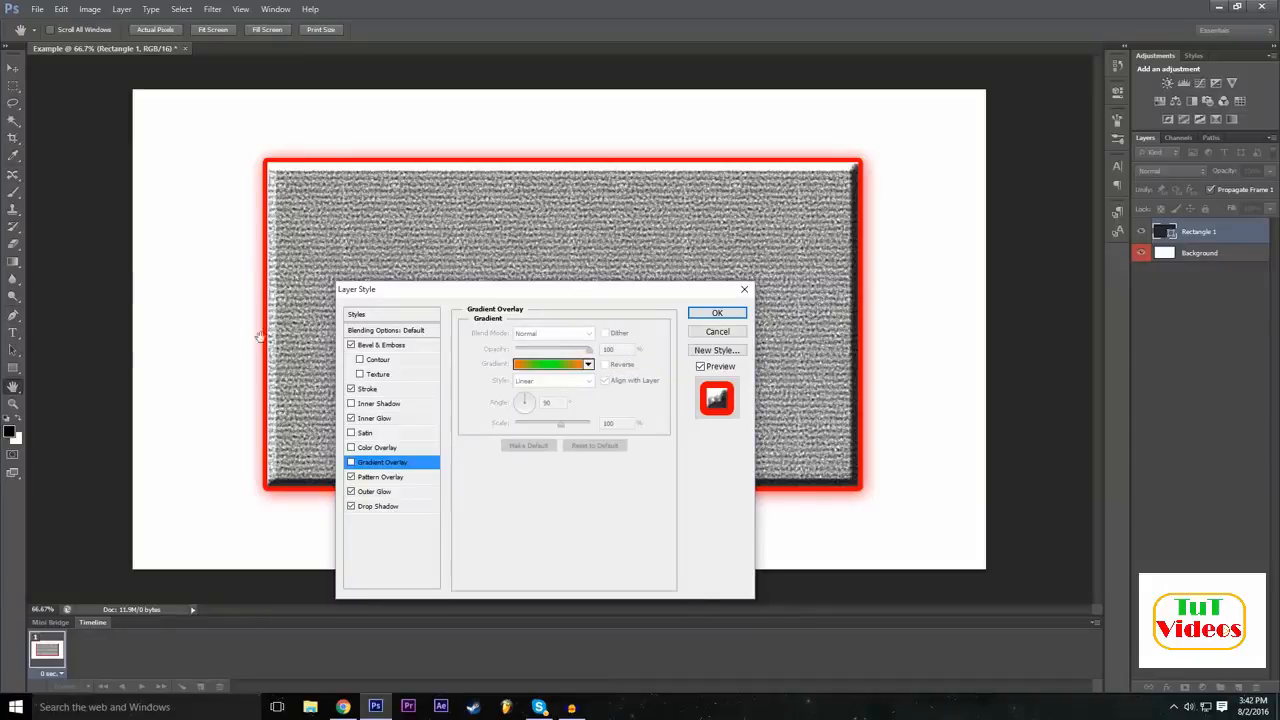
pyautogui.click(743, 322)
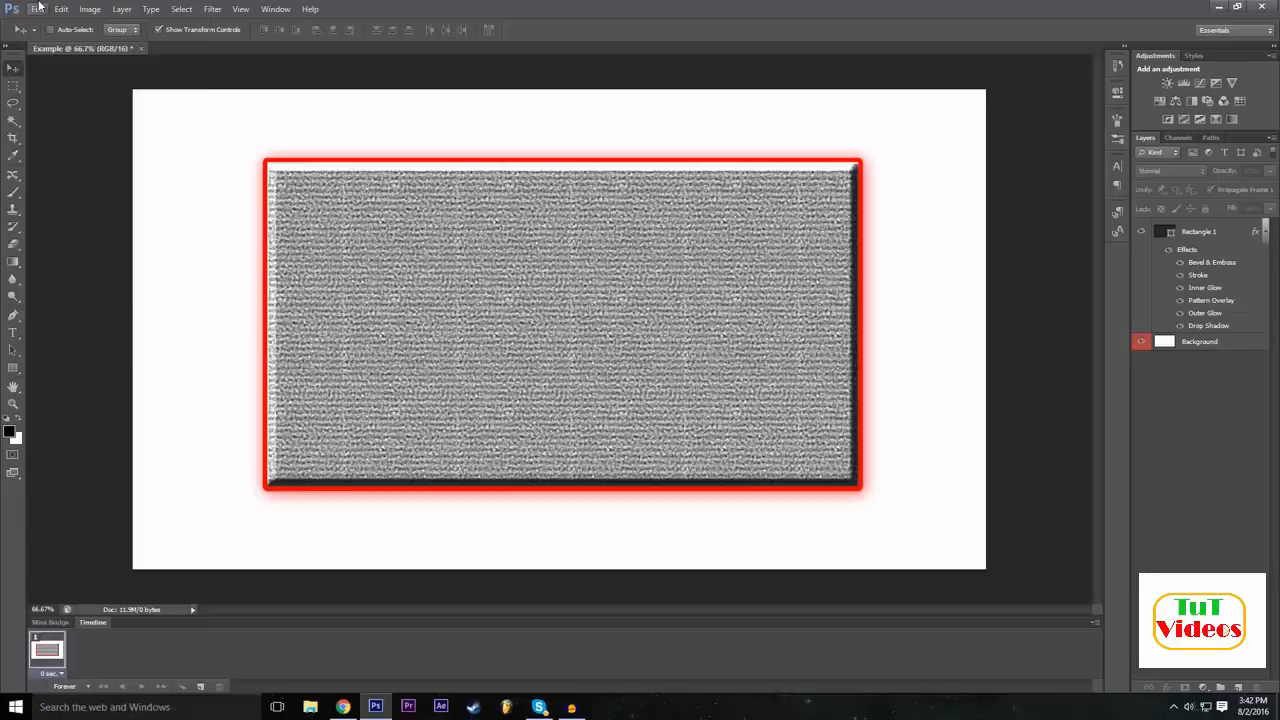
# Try placing the P1 image into the Example document and cancel the placement.
pyautogui.click(37, 9)
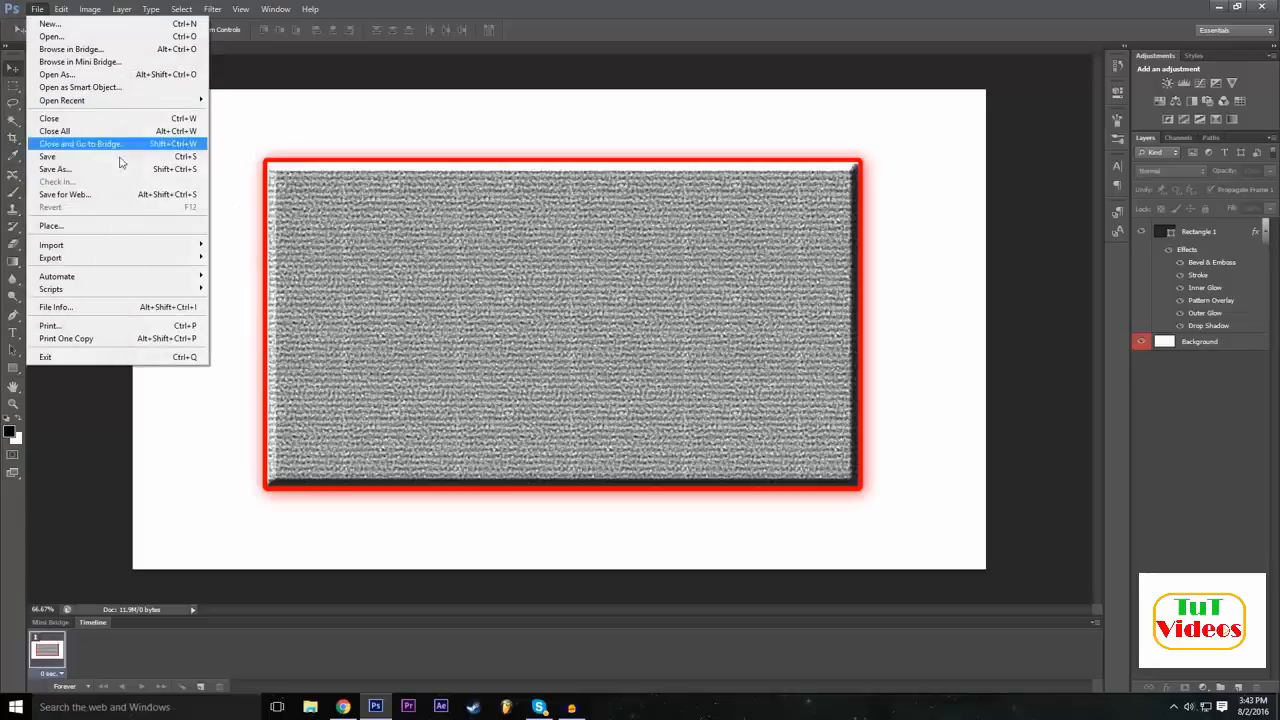
pyautogui.click(92, 226)
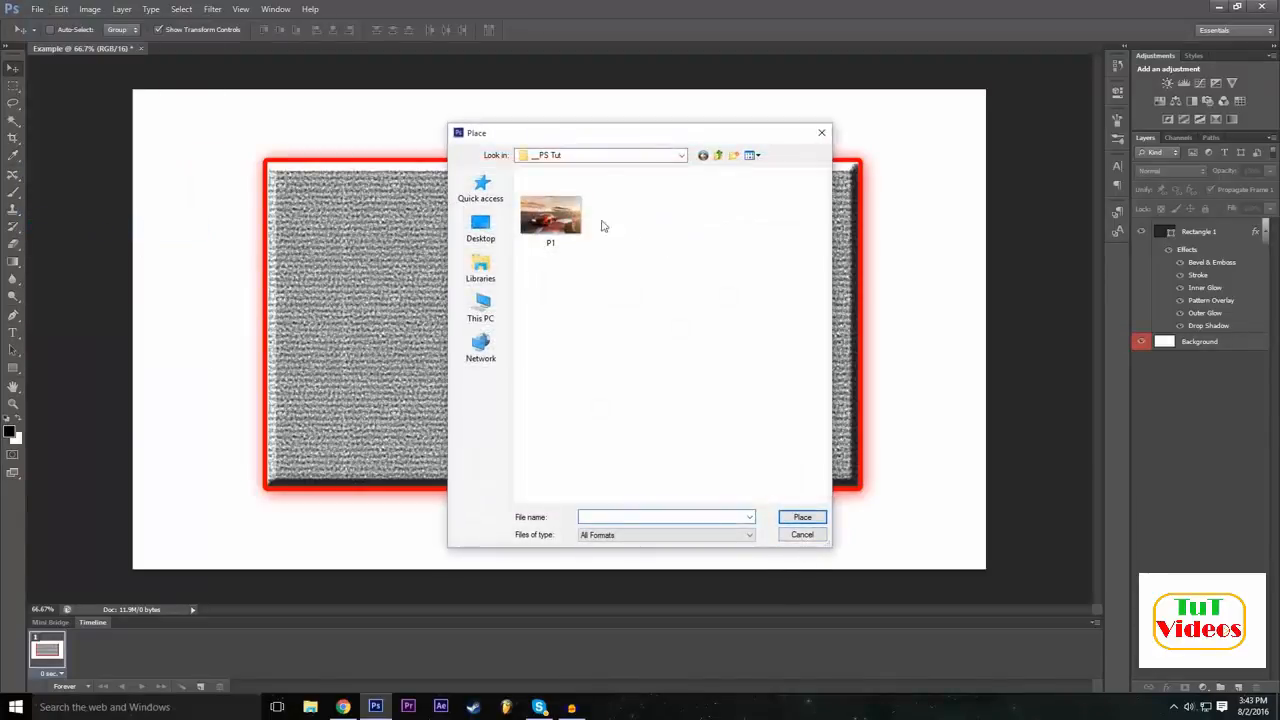
pyautogui.click(550, 215)
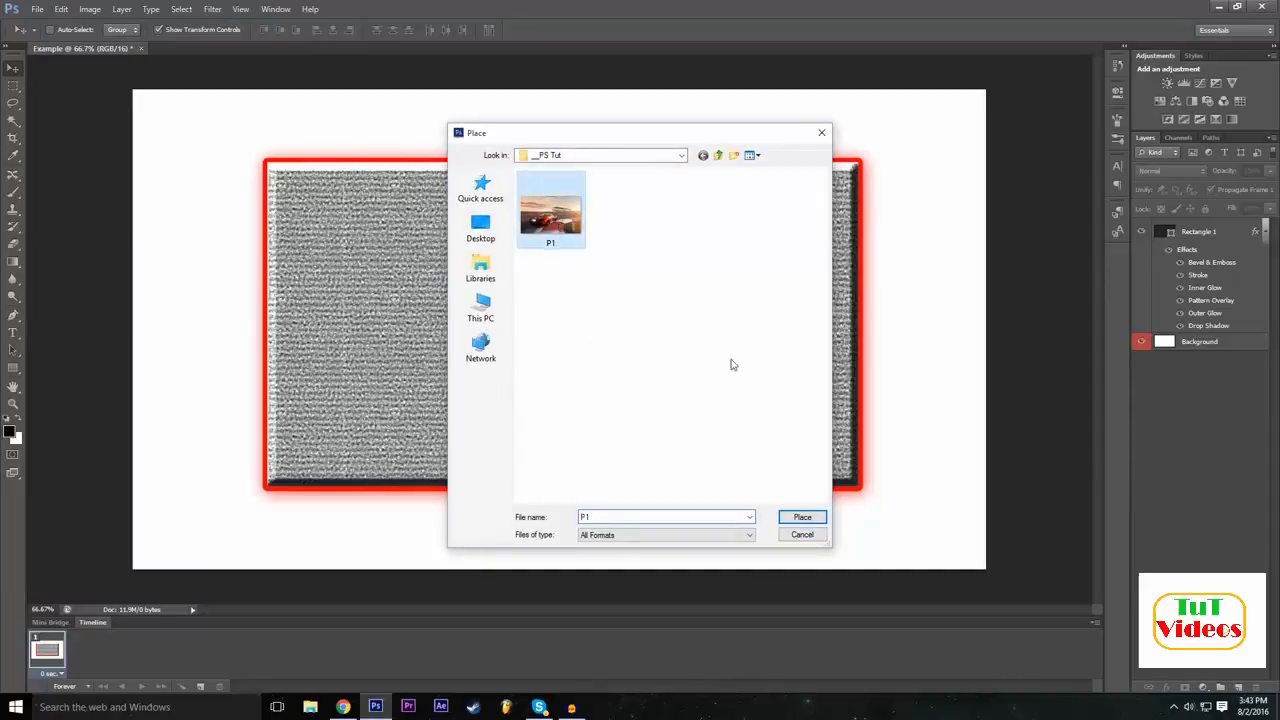
pyautogui.click(802, 517)
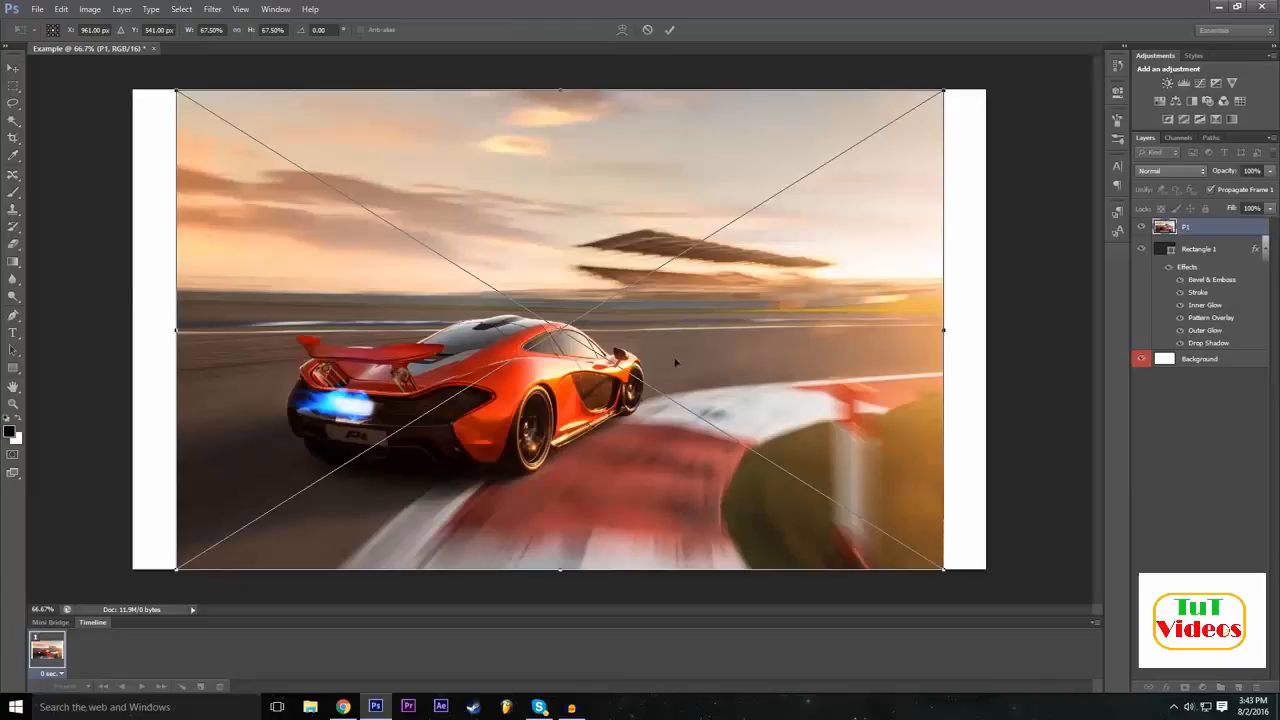
pyautogui.click(647, 29)
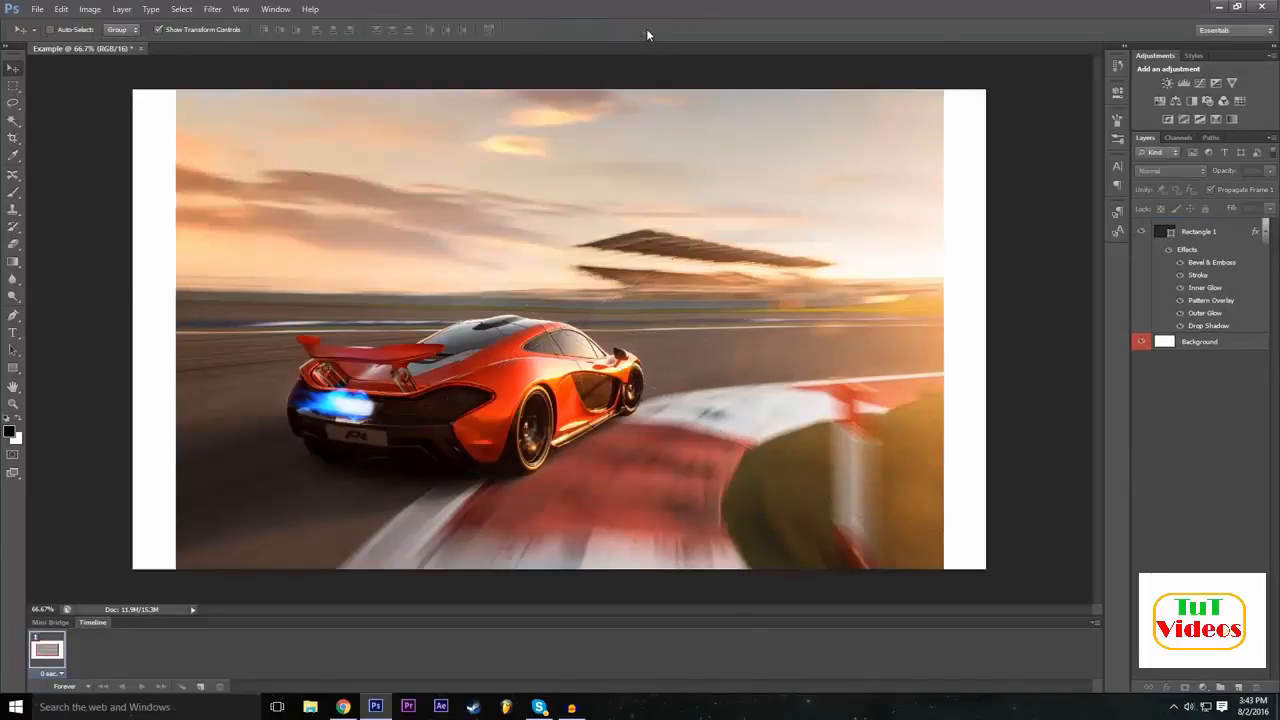
# Open the P1 image as its own document and compare it with the Example document, ending on P1.jpg.
pyautogui.click(37, 9)
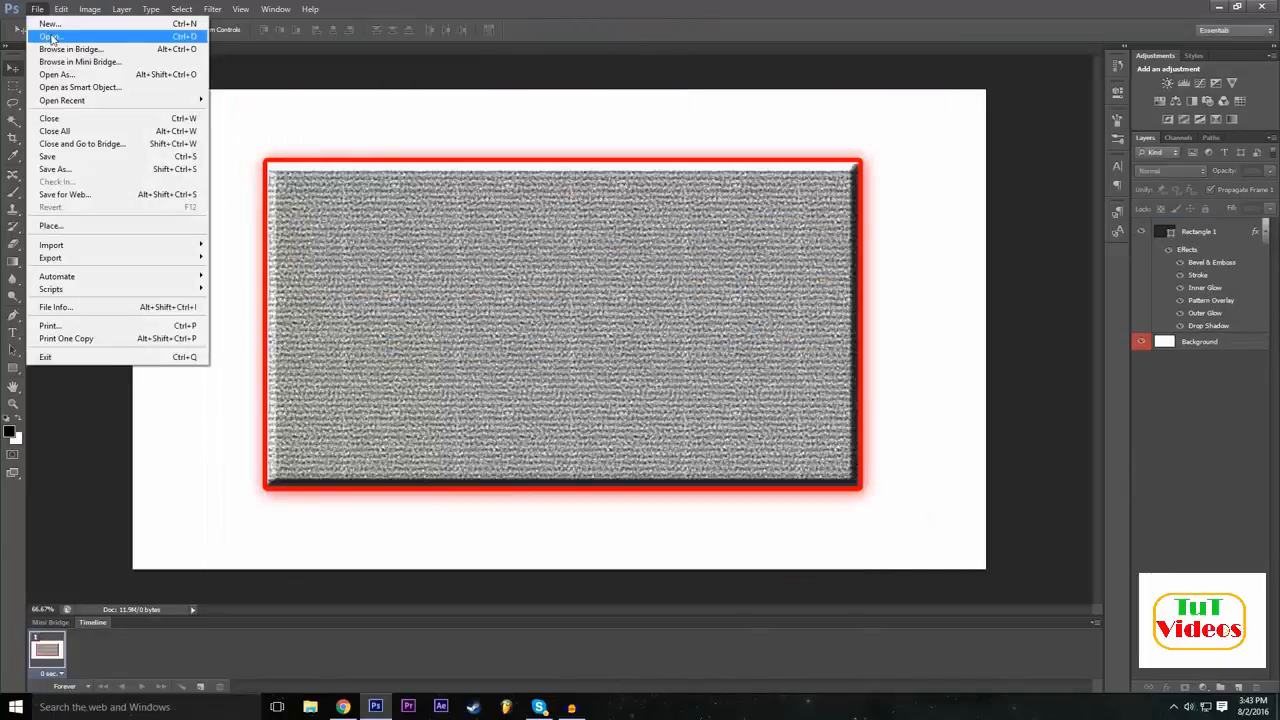
pyautogui.click(51, 38)
pyautogui.click(555, 213)
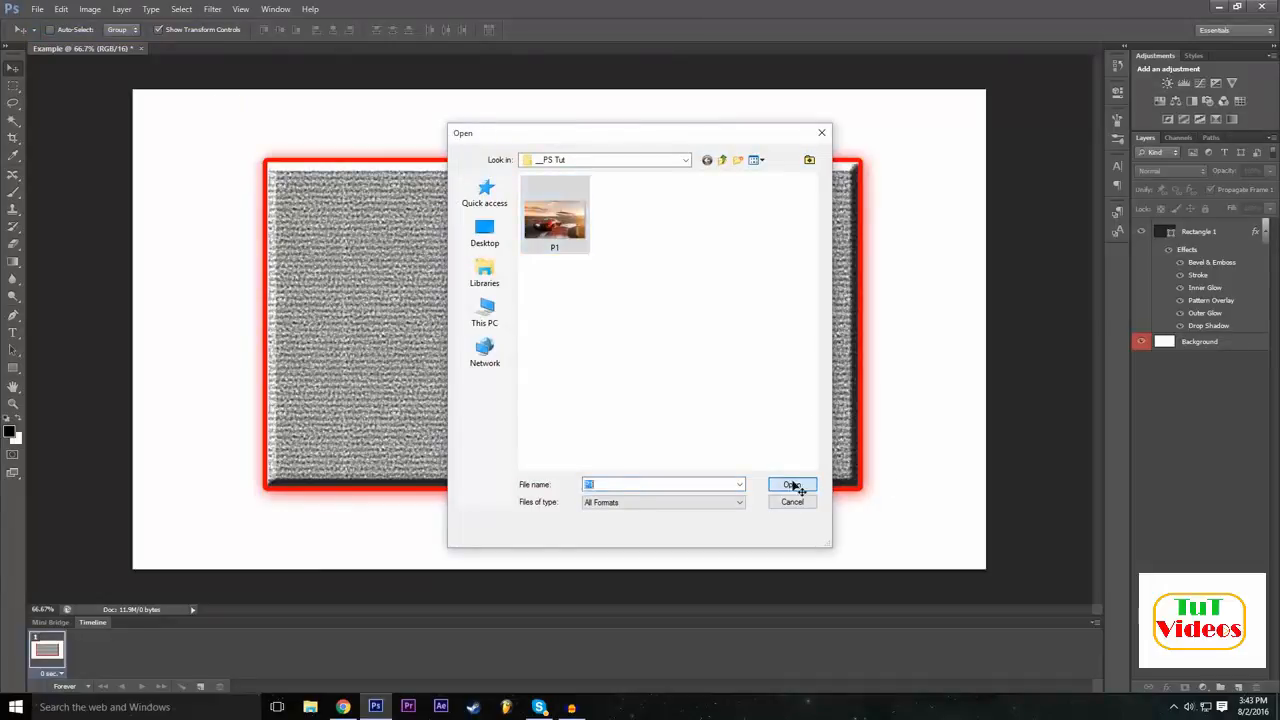
pyautogui.click(791, 485)
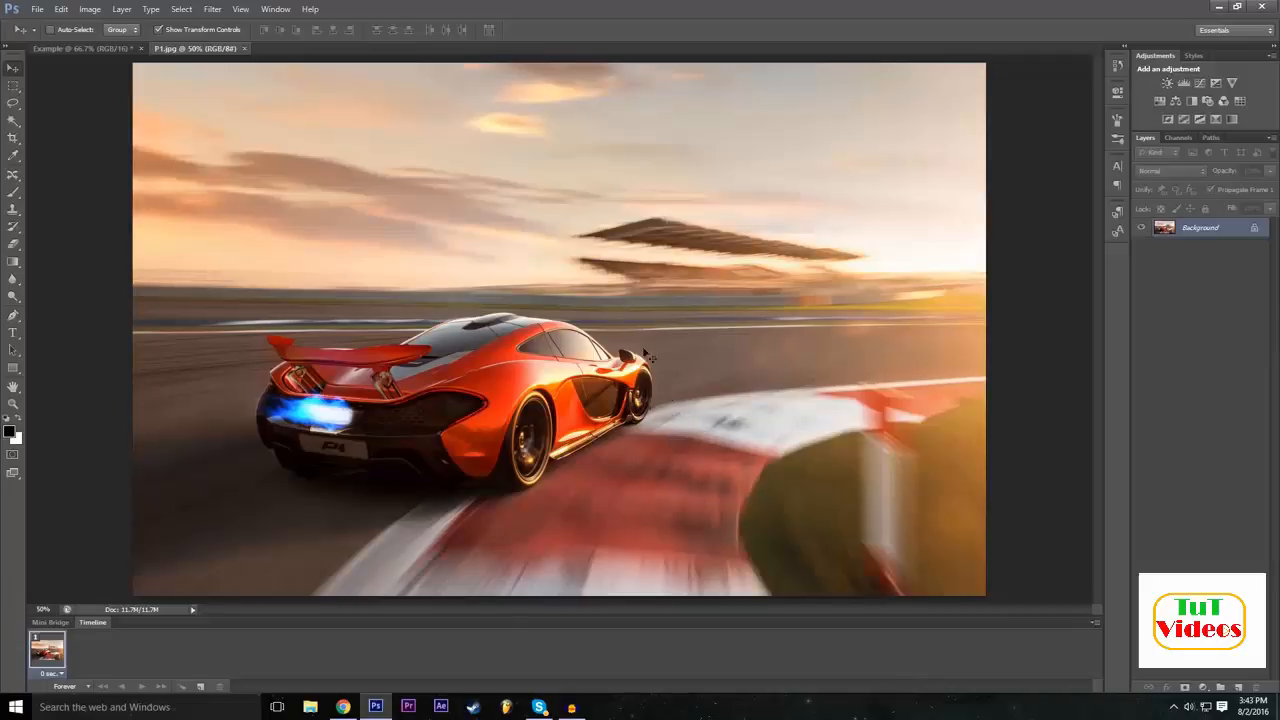
pyautogui.click(118, 49)
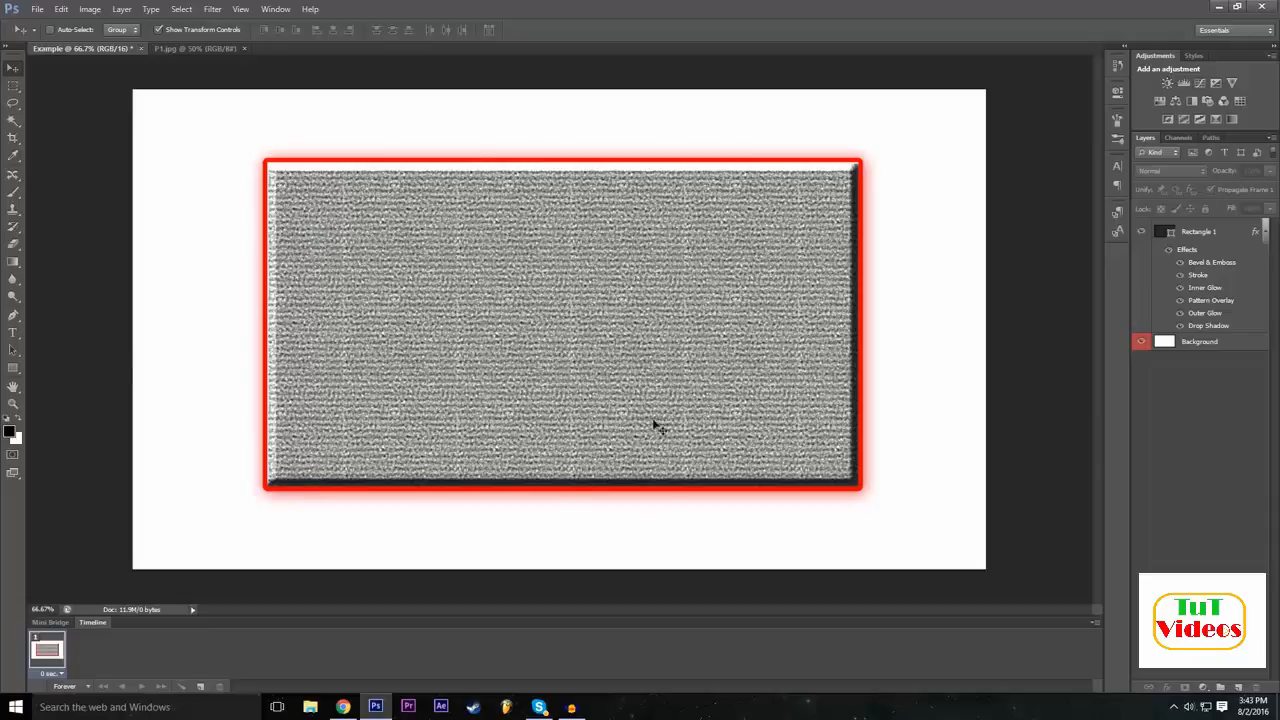
pyautogui.click(200, 51)
pyautogui.click(37, 9)
pyautogui.click(75, 231)
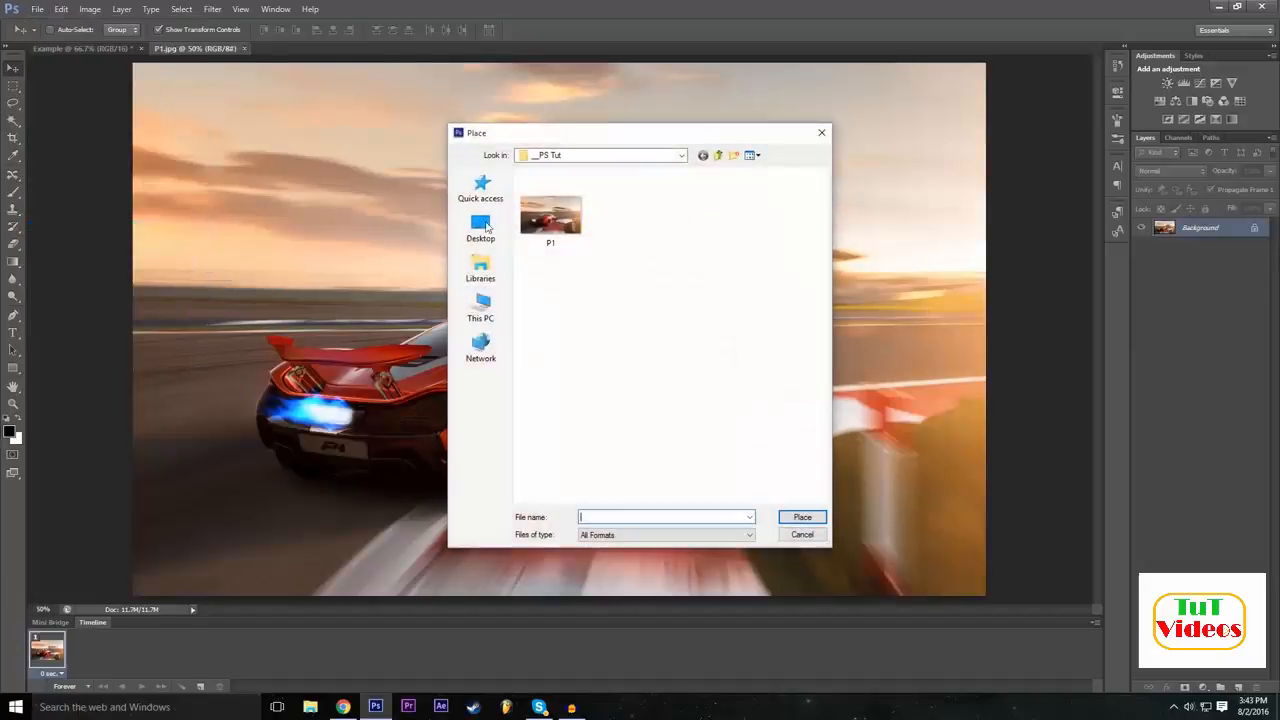
pyautogui.click(803, 535)
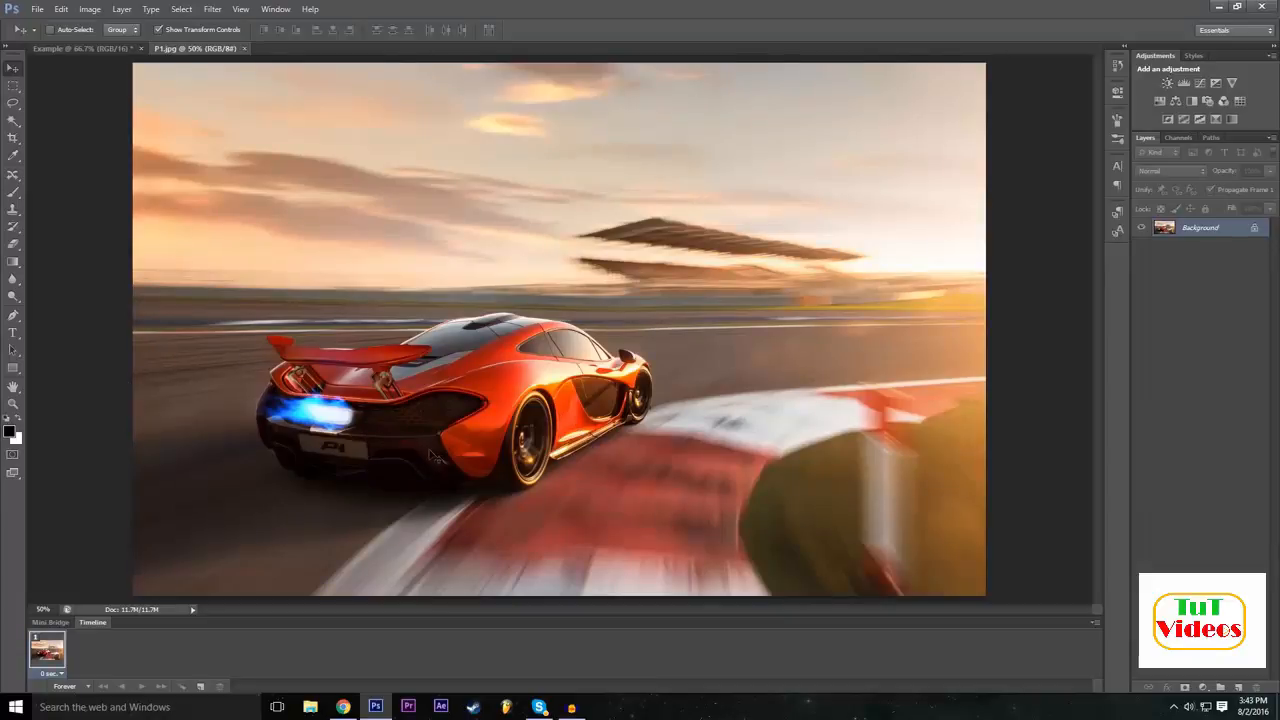
# Choose the Lasso tool and set the P1 image's zoom to 100% with the whole car in view.
pyautogui.click(12, 104)
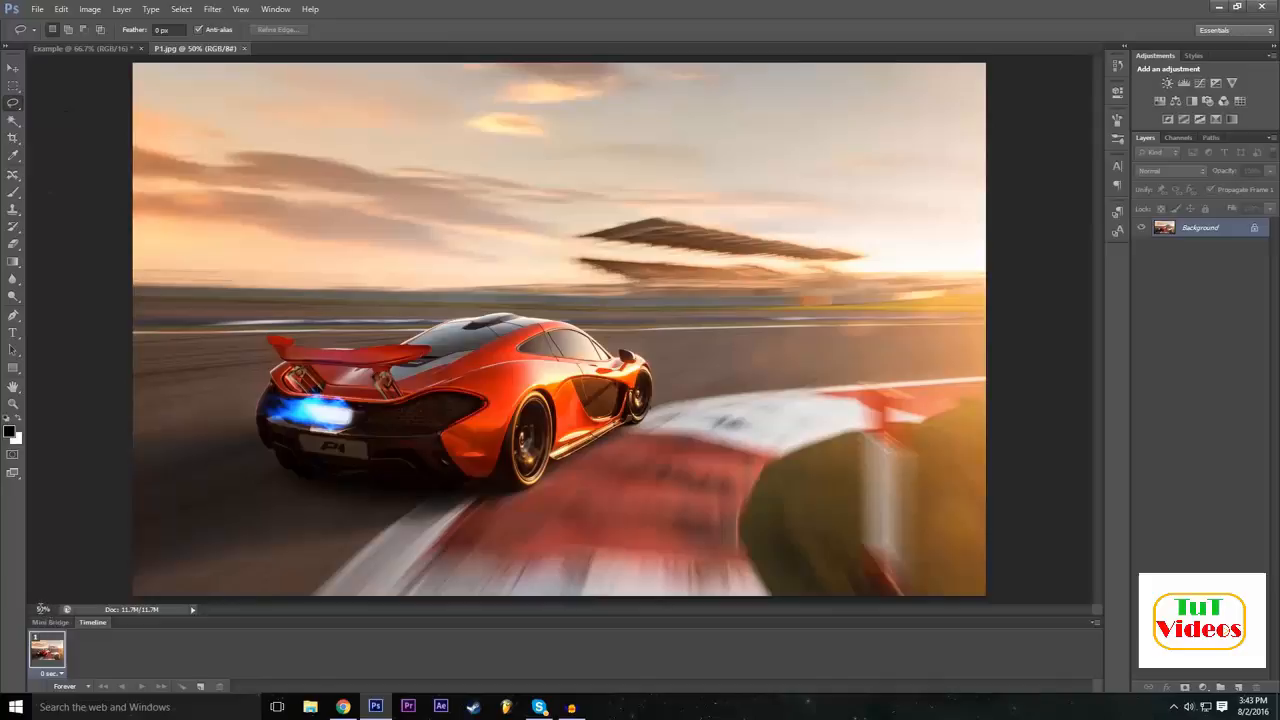
pyautogui.click(42, 609)
pyautogui.write('100')
pyautogui.press('Return')
pyautogui.scroll(-2, 402, 222)
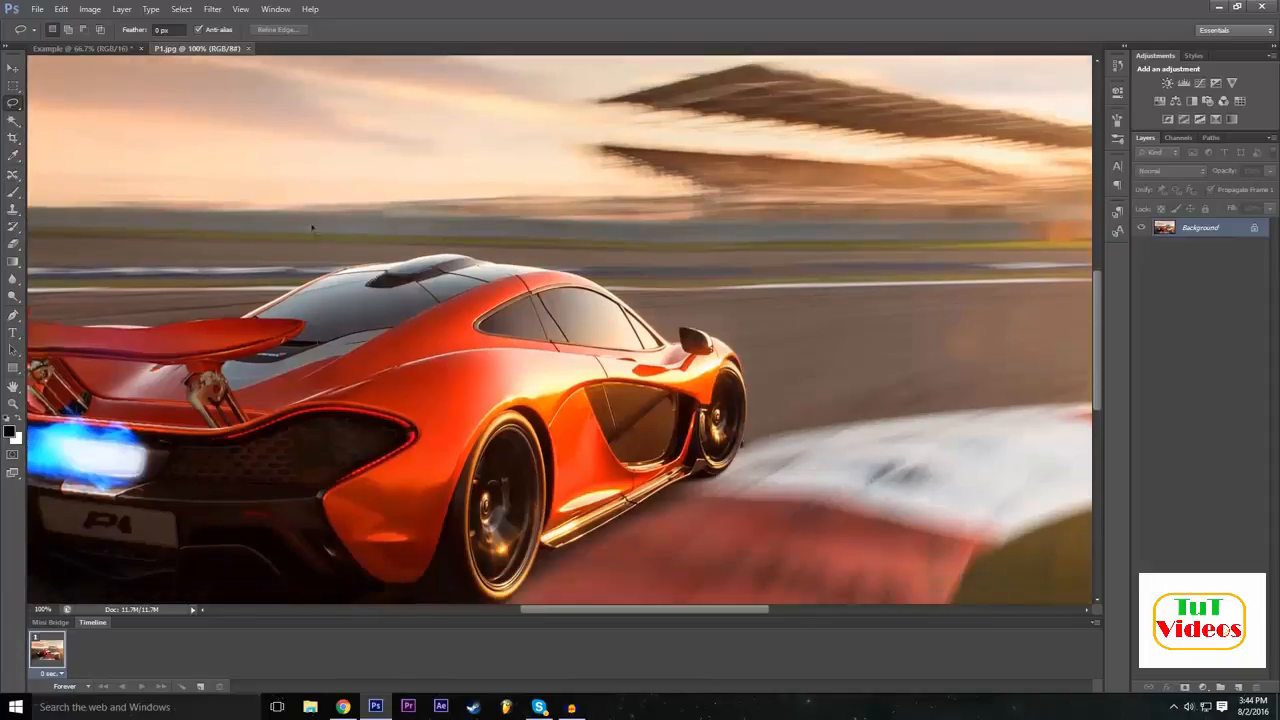
pyautogui.scroll(-2, 710, 371)
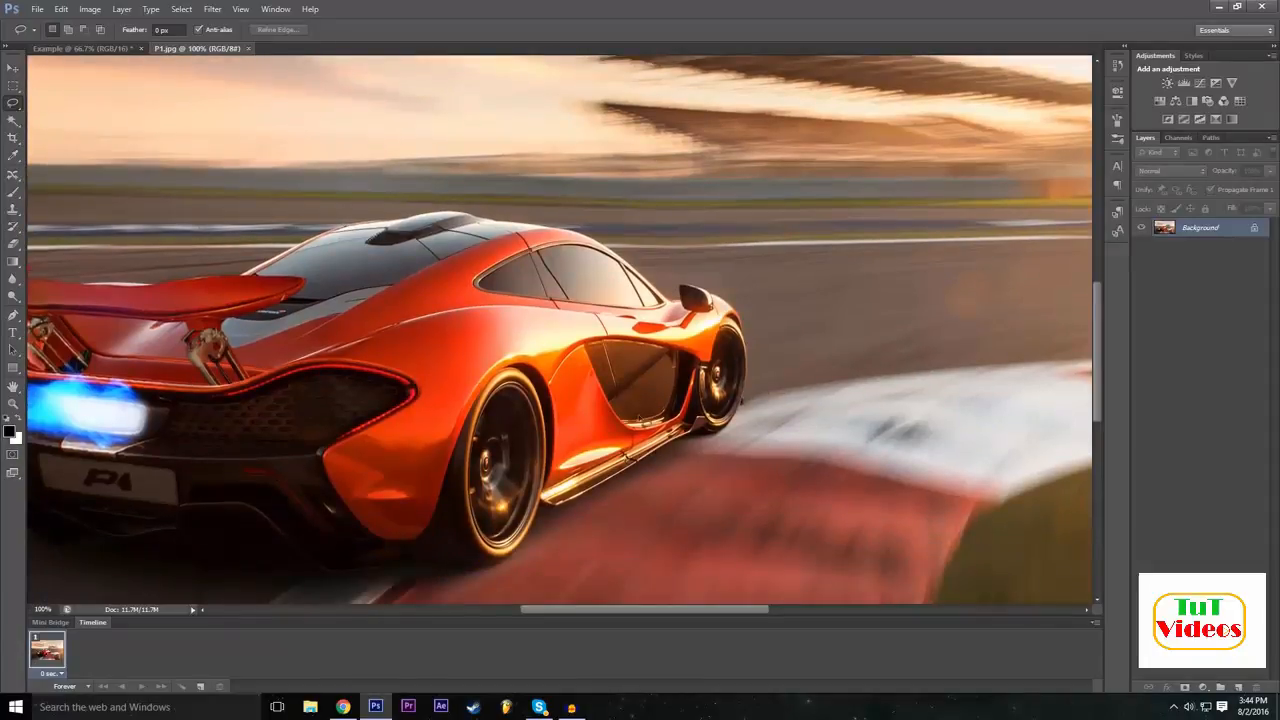
pyautogui.moveTo(581, 606); pyautogui.dragTo(545, 613)
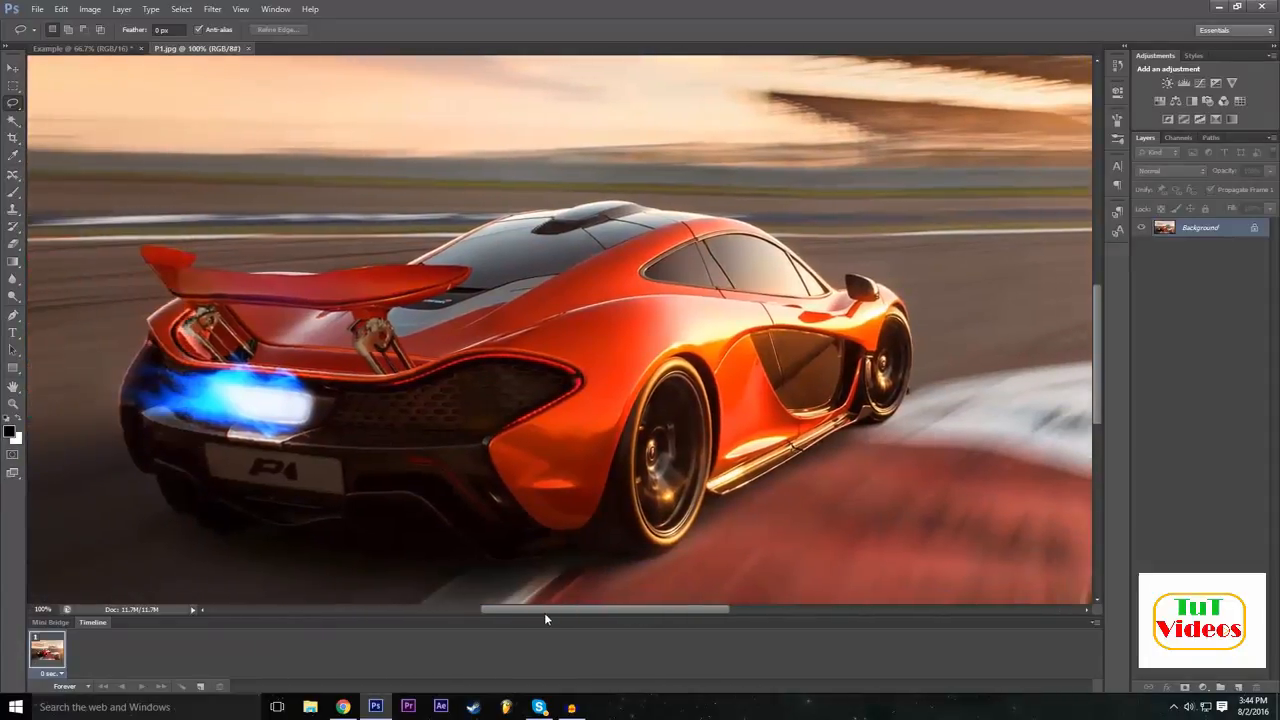
# Try a 150% zoom on the P1 image and return to a 100% view framing the whole car.
pyautogui.click(44, 608)
pyautogui.write('150')
pyautogui.press('Return')
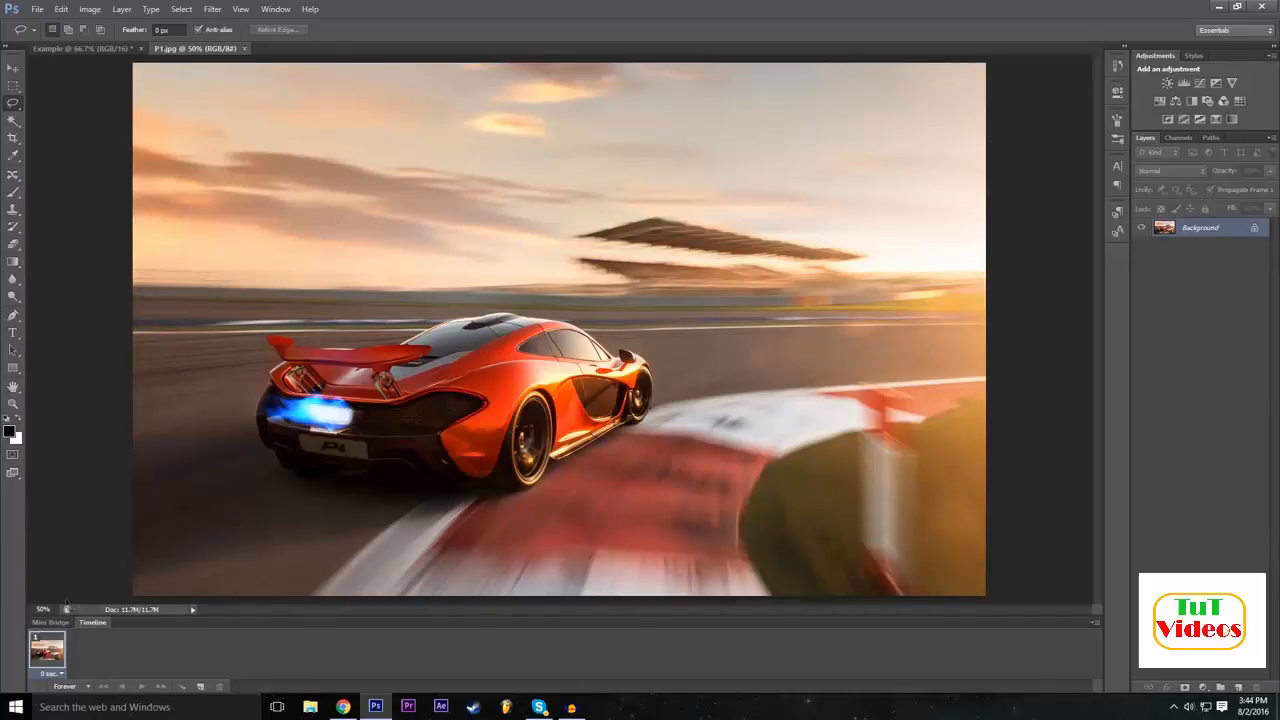
pyautogui.click(44, 609)
pyautogui.write('1200')
pyautogui.press('Return')
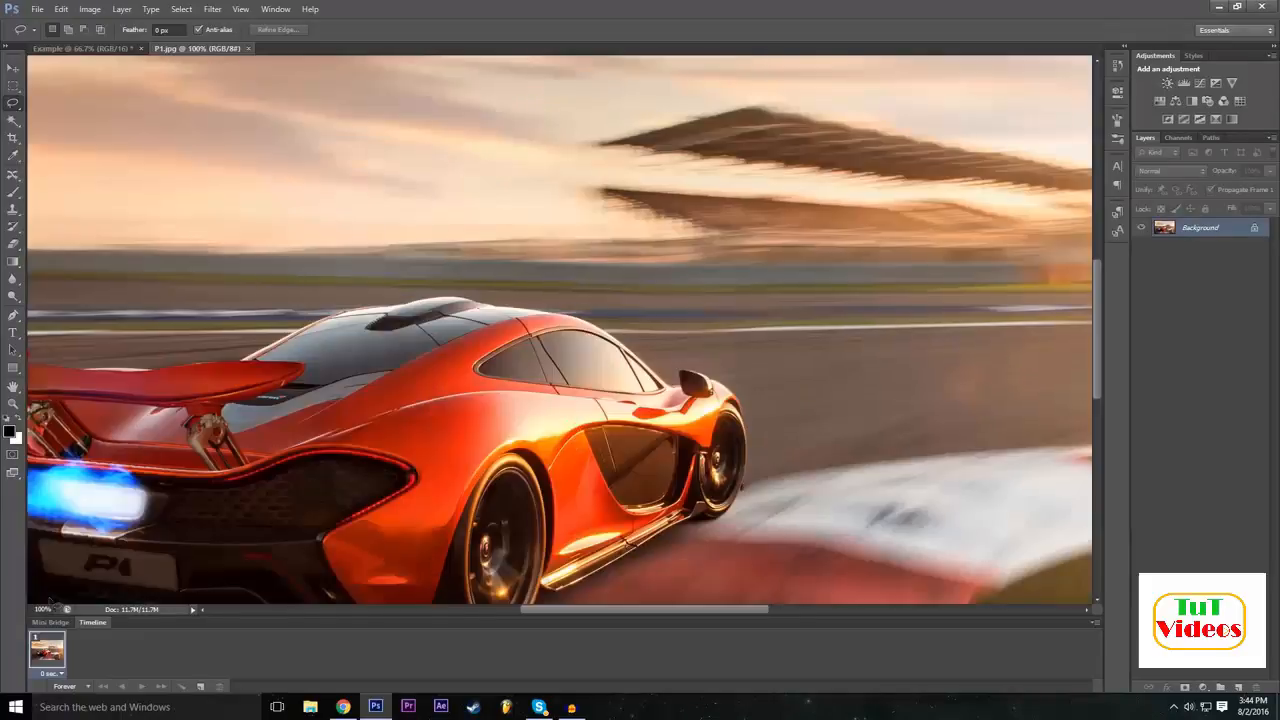
pyautogui.scroll(-3, 161, 318)
pyautogui.moveTo(646, 610); pyautogui.dragTo(605, 611)
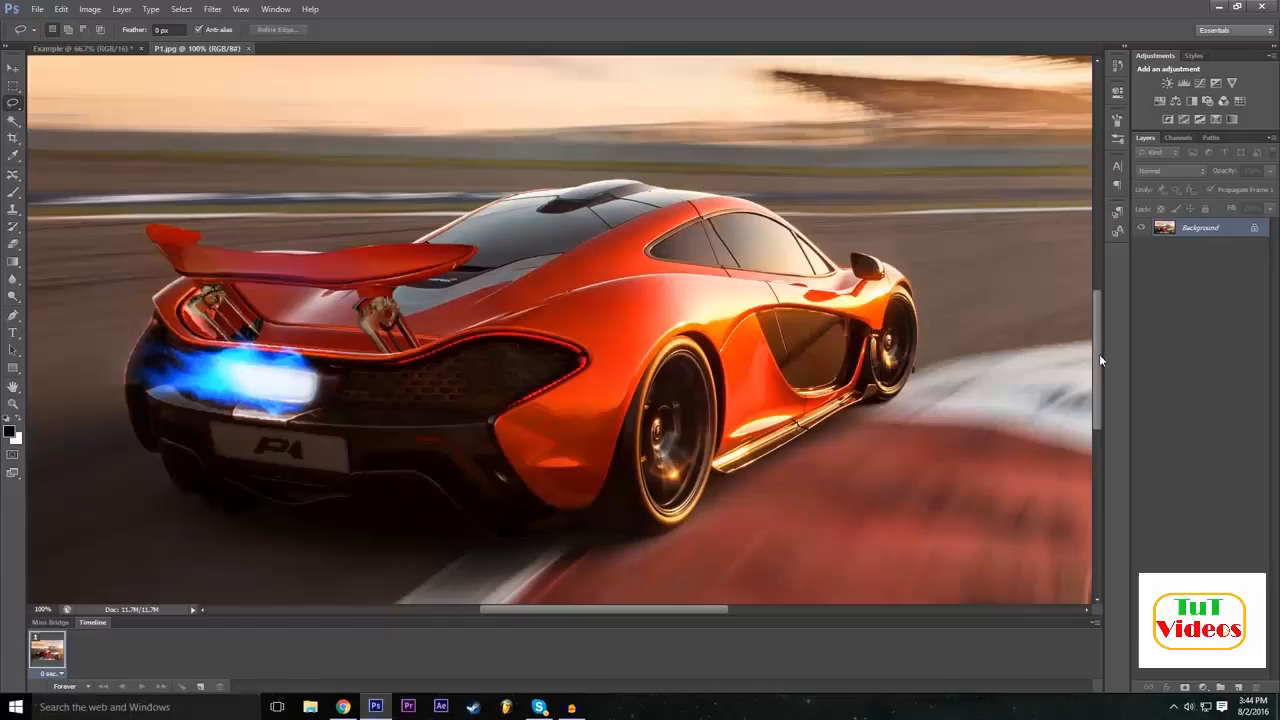
pyautogui.scroll(-1, 1099, 354)
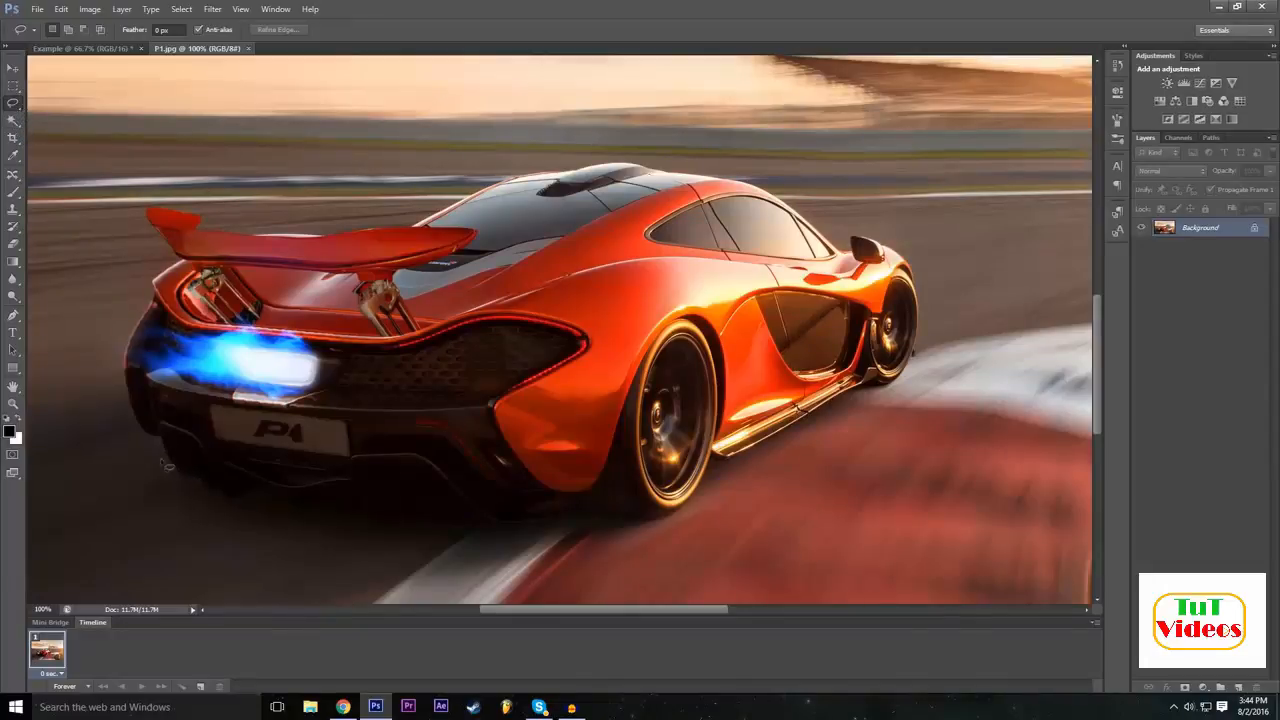
# Trace a closed freehand Lasso selection around the entire car, including its rear wing, roof, mirror and wheels.
pyautogui.moveTo(163, 440)
pyautogui.mouseDown()
pyautogui.moveTo(222, 501)
pyautogui.moveTo(260, 491)
pyautogui.moveTo(292, 510)
pyautogui.moveTo(364, 511)
pyautogui.moveTo(383, 529)
pyautogui.moveTo(467, 513)
pyautogui.moveTo(497, 529)
pyautogui.moveTo(664, 521)
pyautogui.mouseUp()
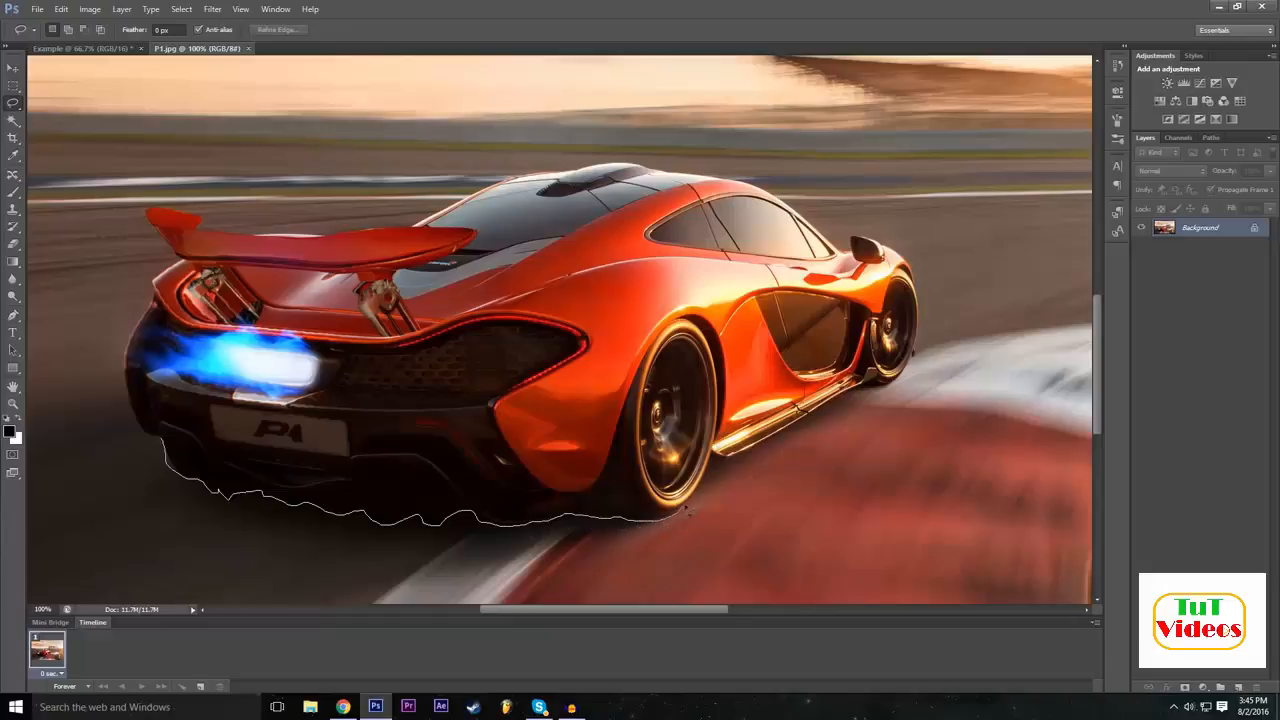
pyautogui.moveTo(716, 466); pyautogui.dragTo(725, 463)
pyautogui.moveTo(786, 434)
pyautogui.mouseDown()
pyautogui.moveTo(868, 384)
pyautogui.moveTo(889, 392)
pyautogui.moveTo(925, 315)
pyautogui.mouseUp()
pyautogui.moveTo(910, 262)
pyautogui.mouseDown()
pyautogui.moveTo(856, 238)
pyautogui.moveTo(848, 257)
pyautogui.moveTo(740, 182)
pyautogui.moveTo(622, 162)
pyautogui.moveTo(573, 173)
pyautogui.mouseUp()
pyautogui.moveTo(548, 178)
pyautogui.mouseDown()
pyautogui.moveTo(432, 212)
pyautogui.moveTo(447, 224)
pyautogui.moveTo(367, 233)
pyautogui.mouseUp()
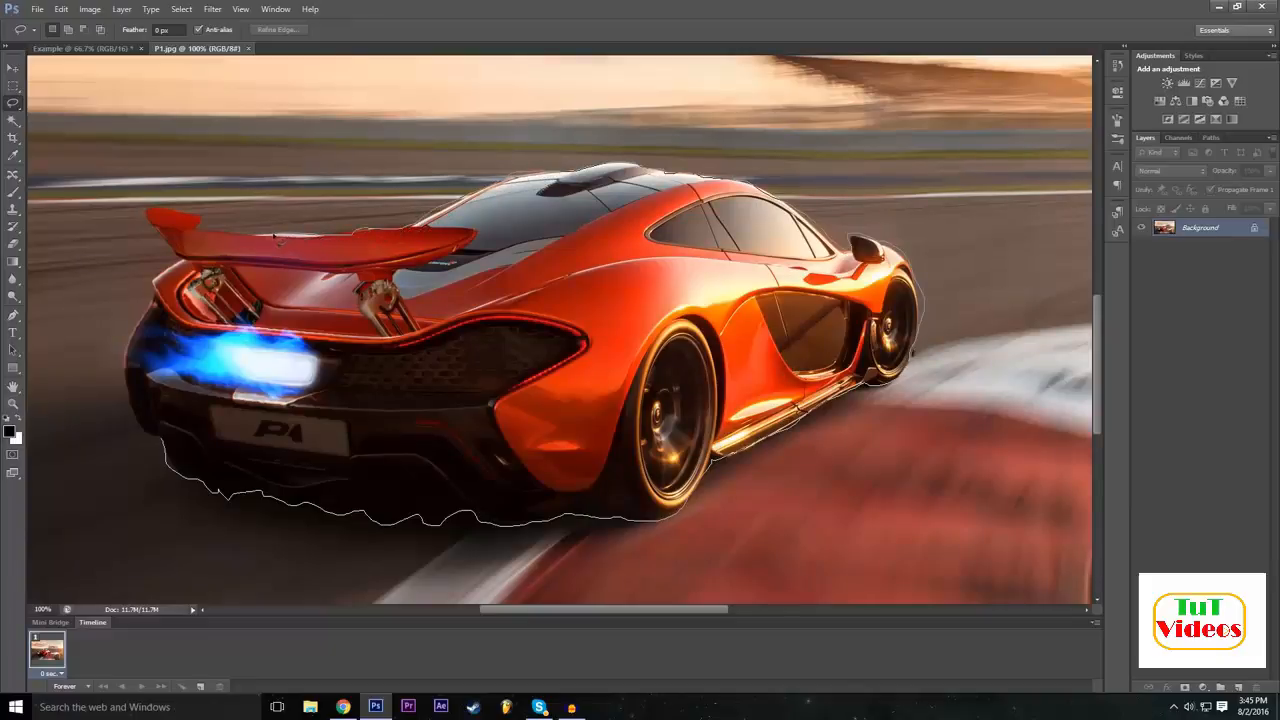
pyautogui.moveTo(195, 220); pyautogui.dragTo(147, 222)
pyautogui.moveTo(172, 274)
pyautogui.mouseDown()
pyautogui.moveTo(124, 364)
pyautogui.moveTo(133, 416)
pyautogui.moveTo(170, 451)
pyautogui.mouseUp()
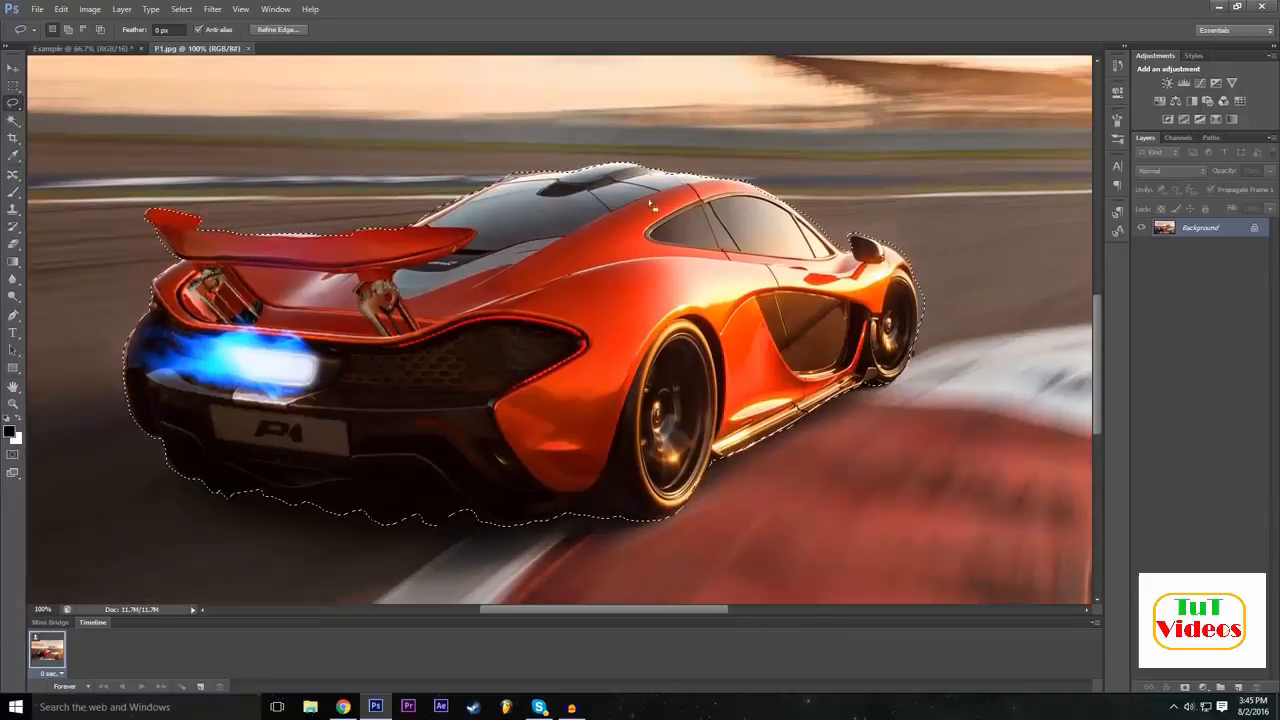
# Zoom out to 50% and convert the locked Background into a regular layer named Mclaren.
pyautogui.click(42, 609)
pyautogui.write('50')
pyautogui.press('Return')
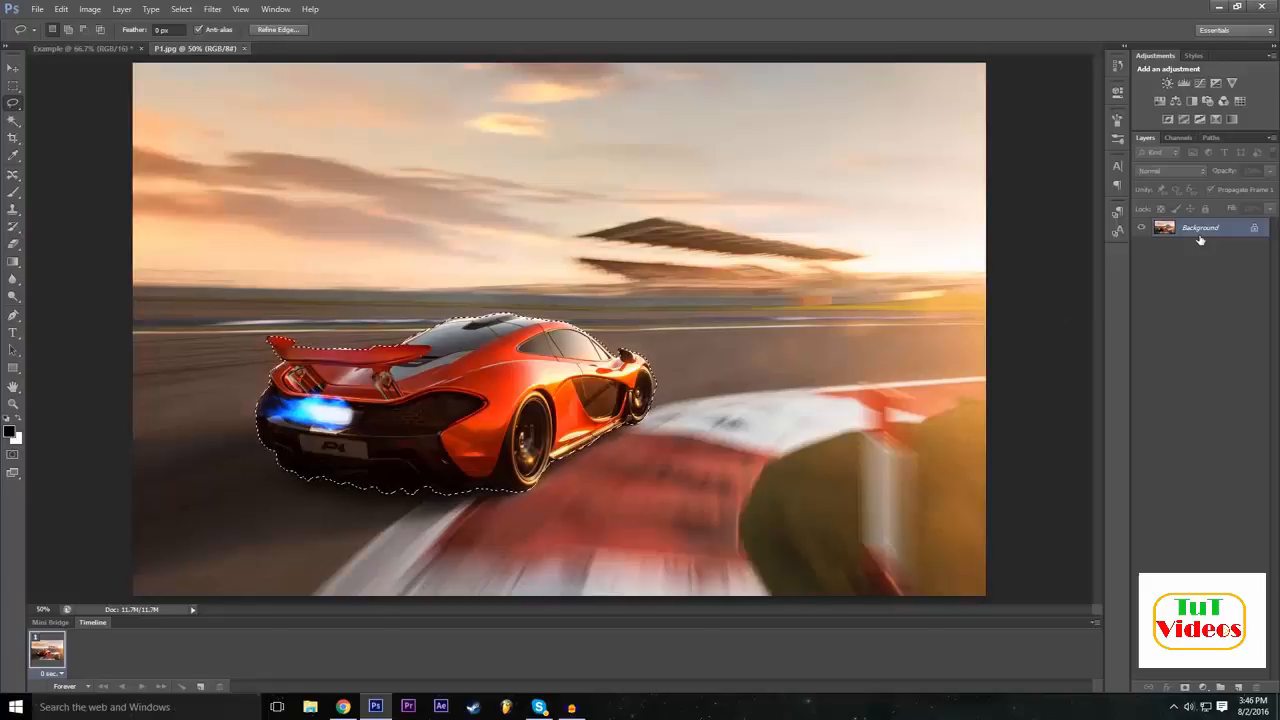
pyautogui.doubleClick(1257, 231)
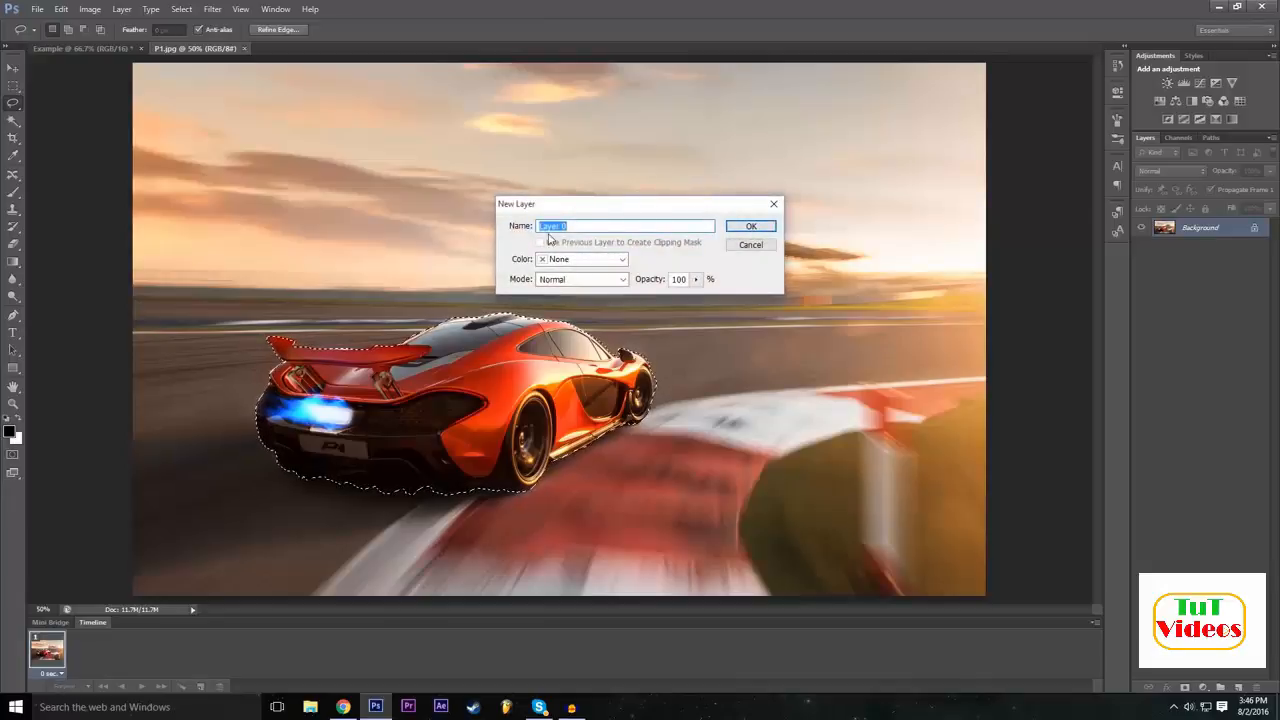
pyautogui.write('M')
pyautogui.press('Return')
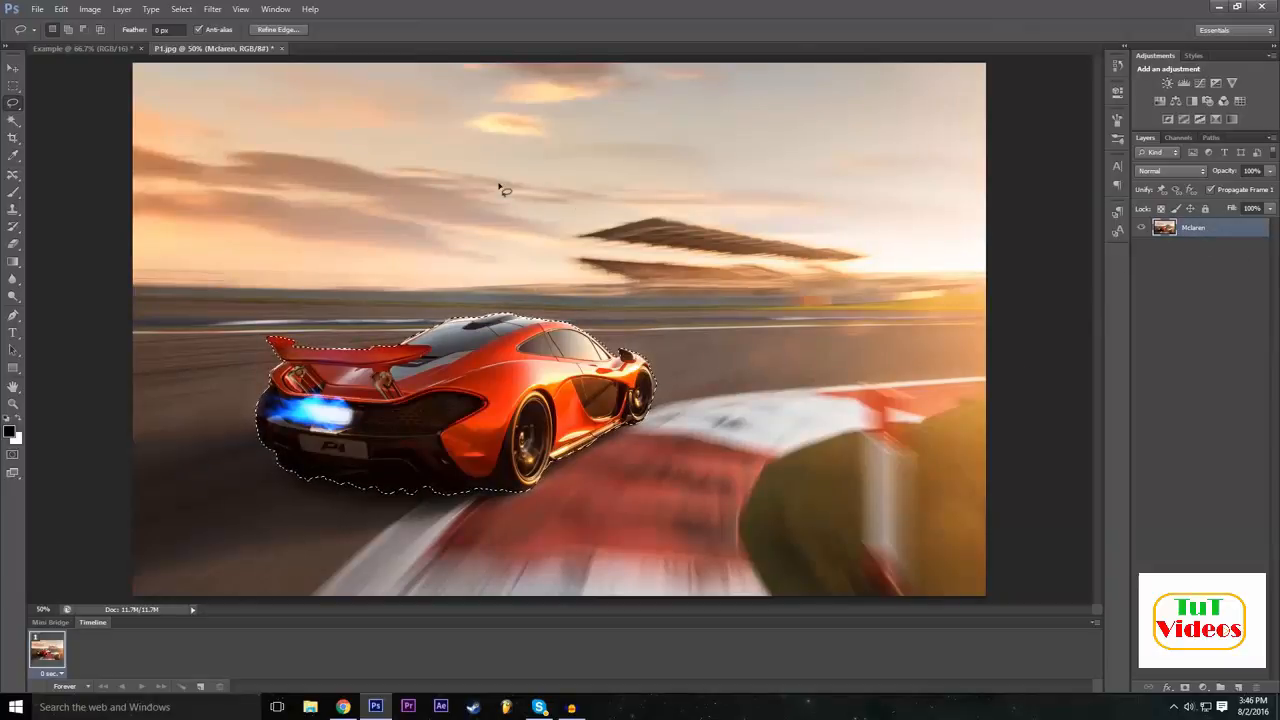
# Copy the selected car onto a new layer and check the cutout by hiding and reshowing the Mclaren layer.
pyautogui.hotkey('ctrl', 'c')
pyautogui.hotkey('ctrl', 'v')
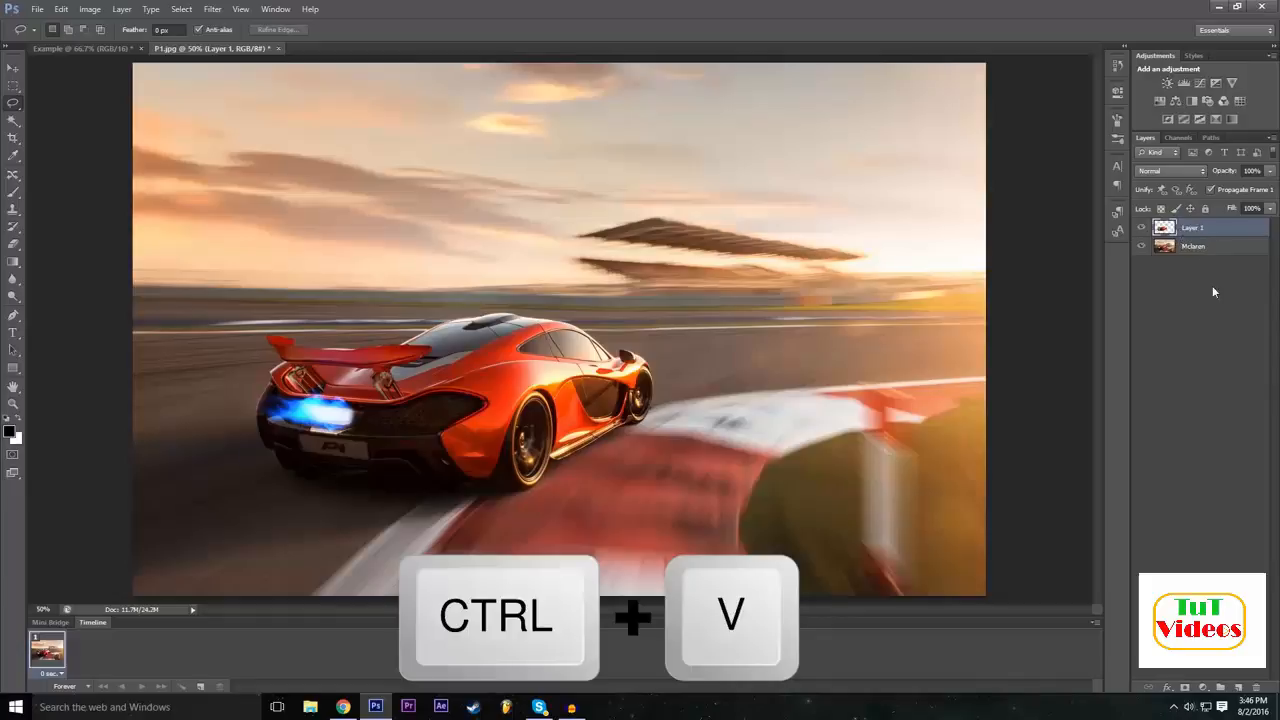
pyautogui.click(1142, 247)
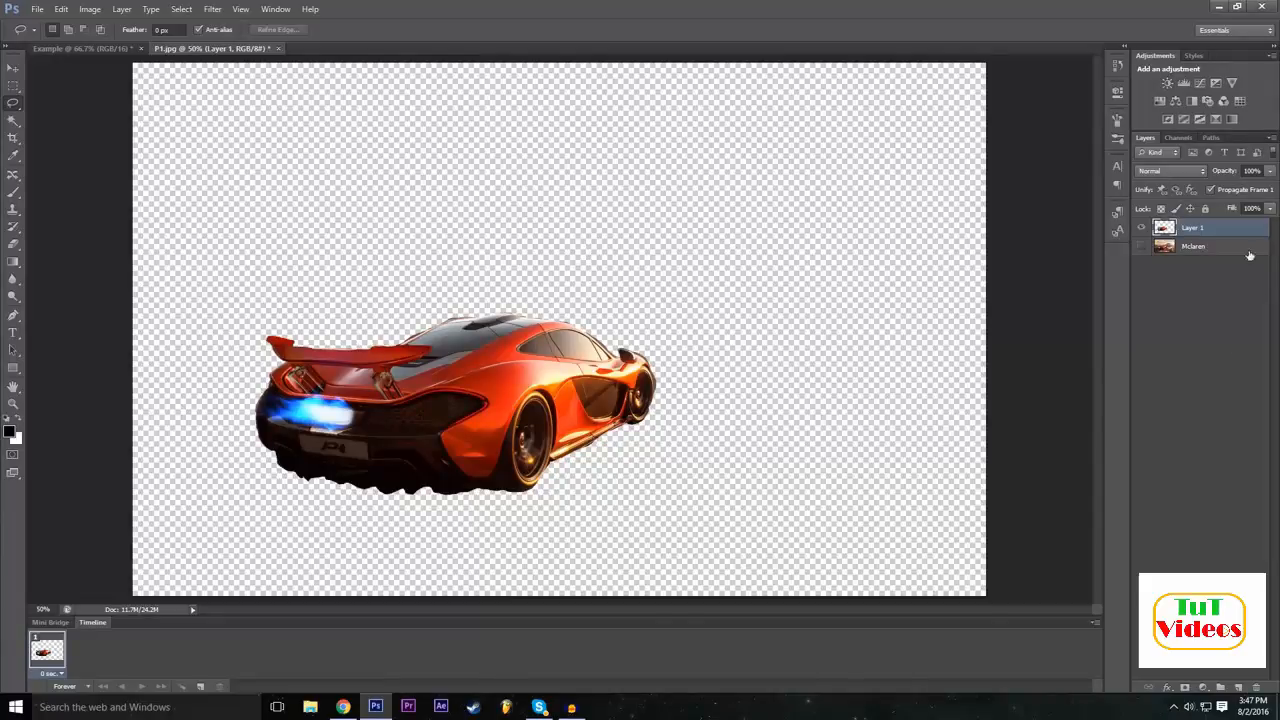
pyautogui.click(1141, 246)
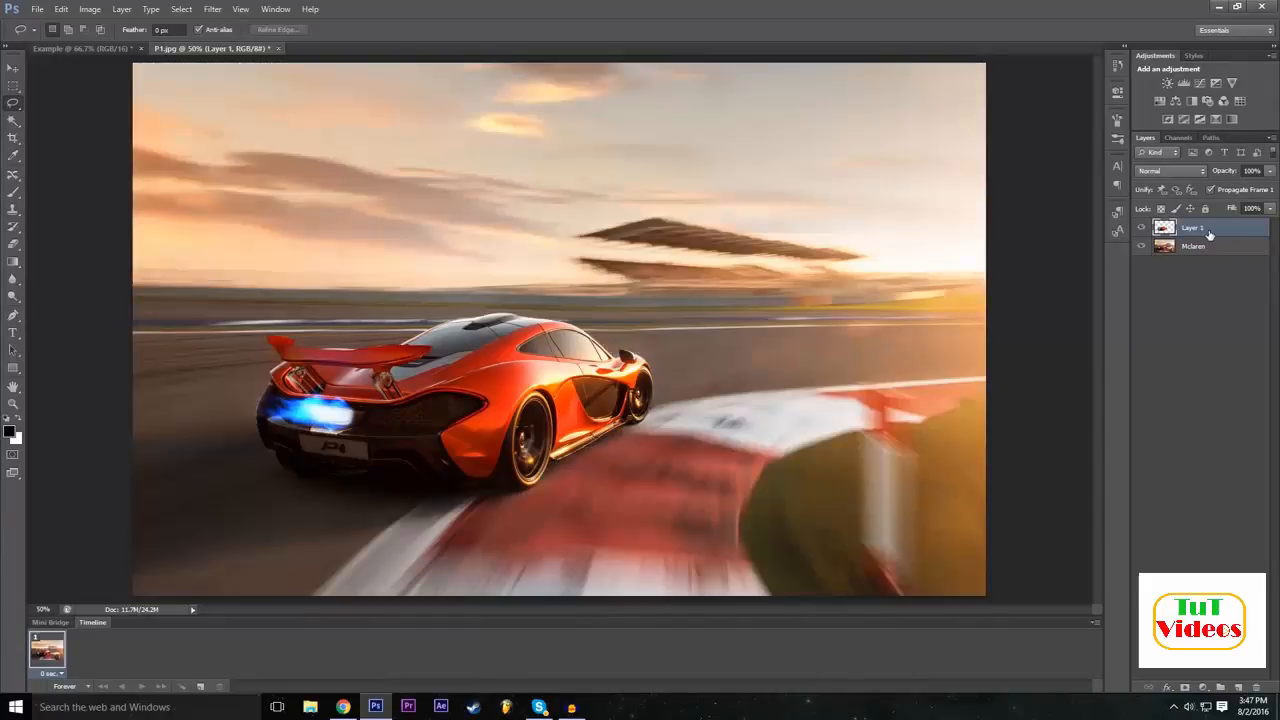
# Move the pasted car around the picture, leaving it partly overlapping the original car, slightly higher and to its right.
pyautogui.press('v')
pyautogui.moveTo(562, 368); pyautogui.dragTo(596, 372)
pyautogui.moveTo(521, 387)
pyautogui.mouseDown()
pyautogui.moveTo(682, 402)
pyautogui.moveTo(263, 271)
pyautogui.moveTo(536, 370)
pyautogui.mouseUp()
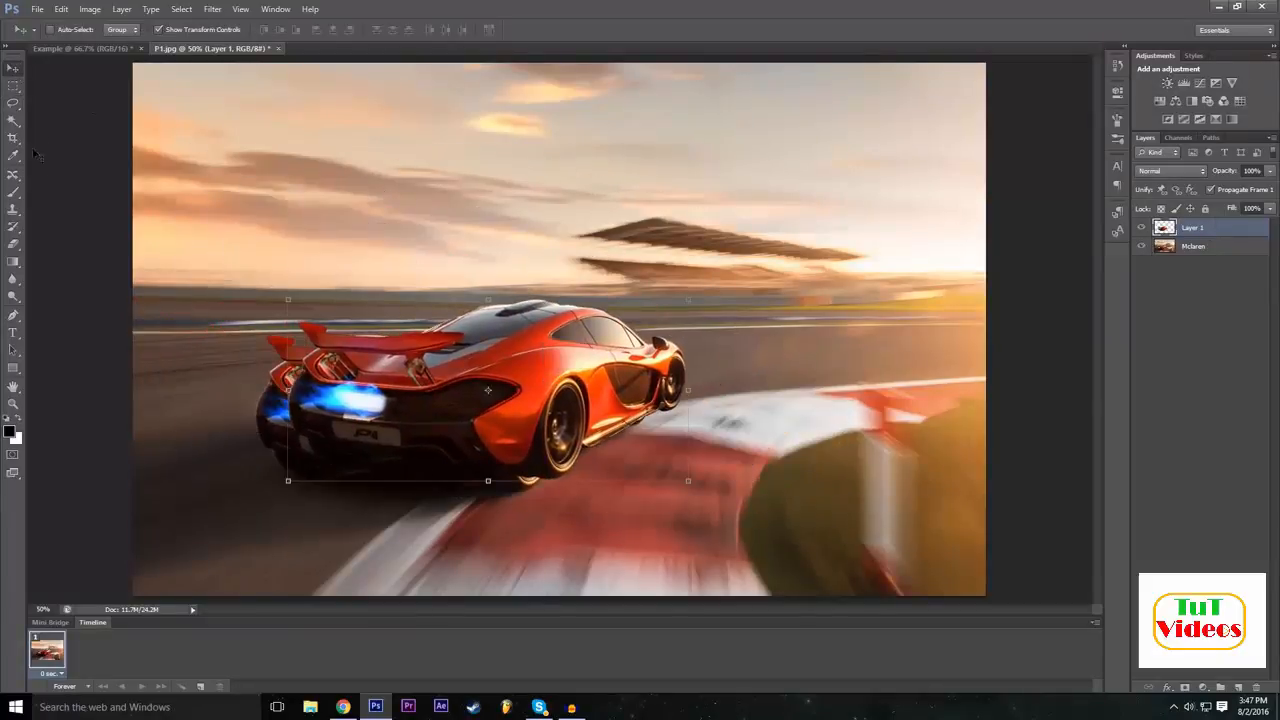
pyautogui.moveTo(594, 426); pyautogui.dragTo(681, 453)
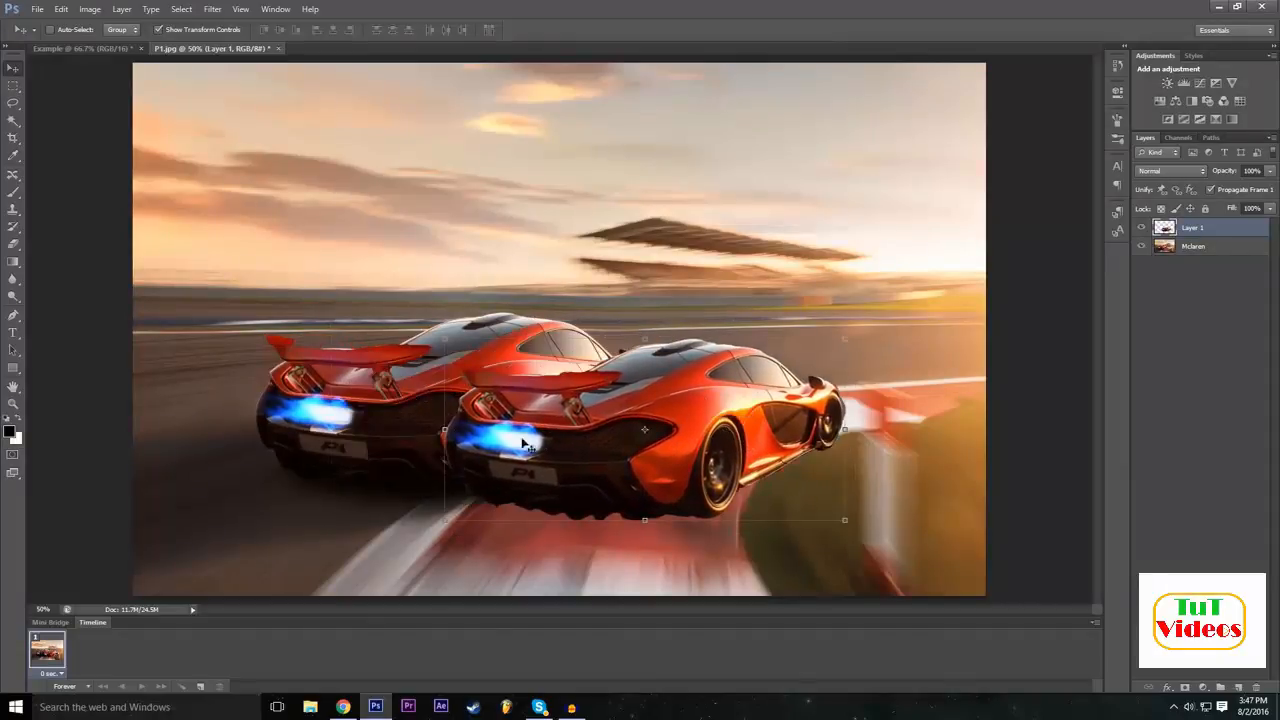
pyautogui.moveTo(657, 440); pyautogui.dragTo(565, 387)
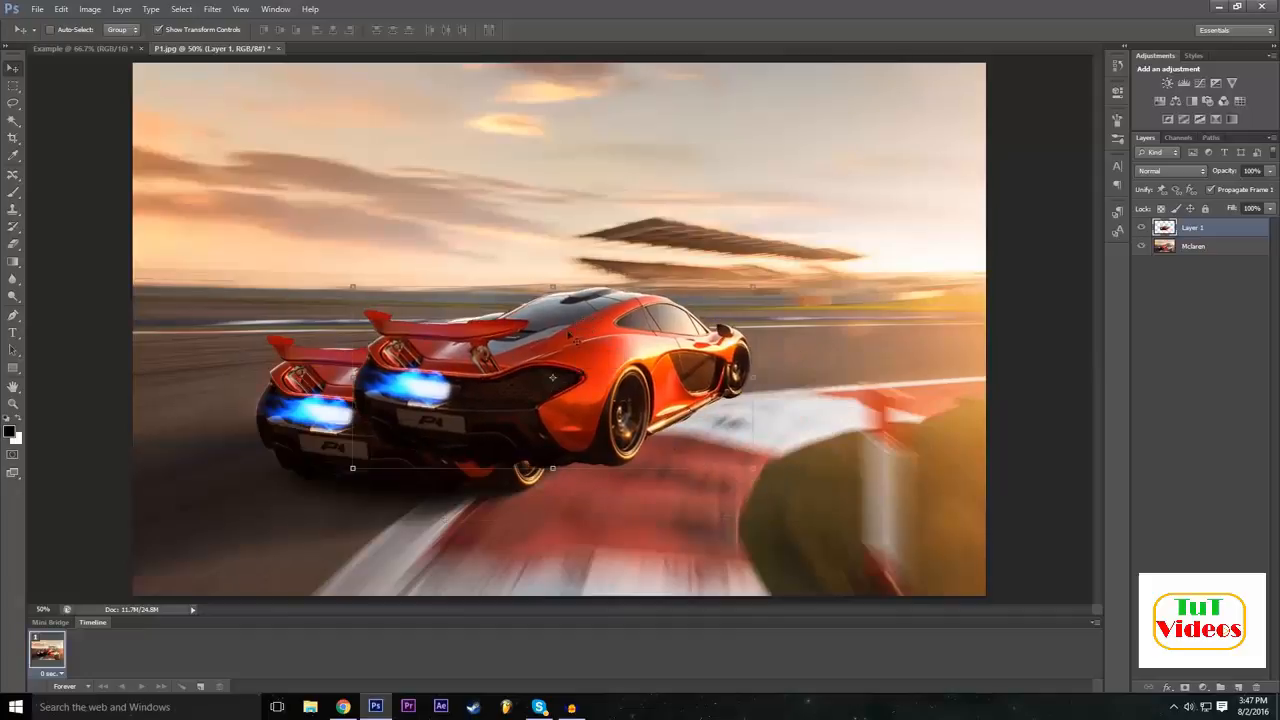
# Start a free transform on the car copy and try flipping it vertically with a height of -100%, restoring it to 100%.
pyautogui.hotkey('ctrl', 't')
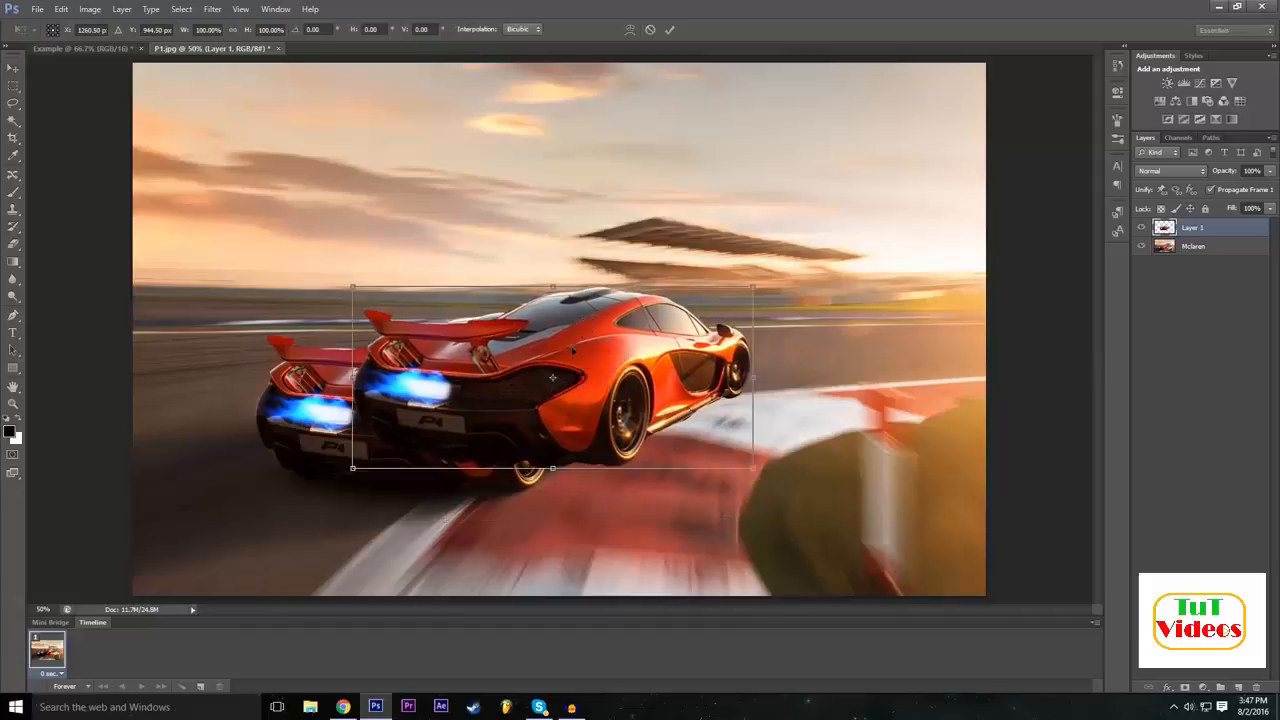
pyautogui.click(262, 29)
pyautogui.write('-100')
pyautogui.press('Return')
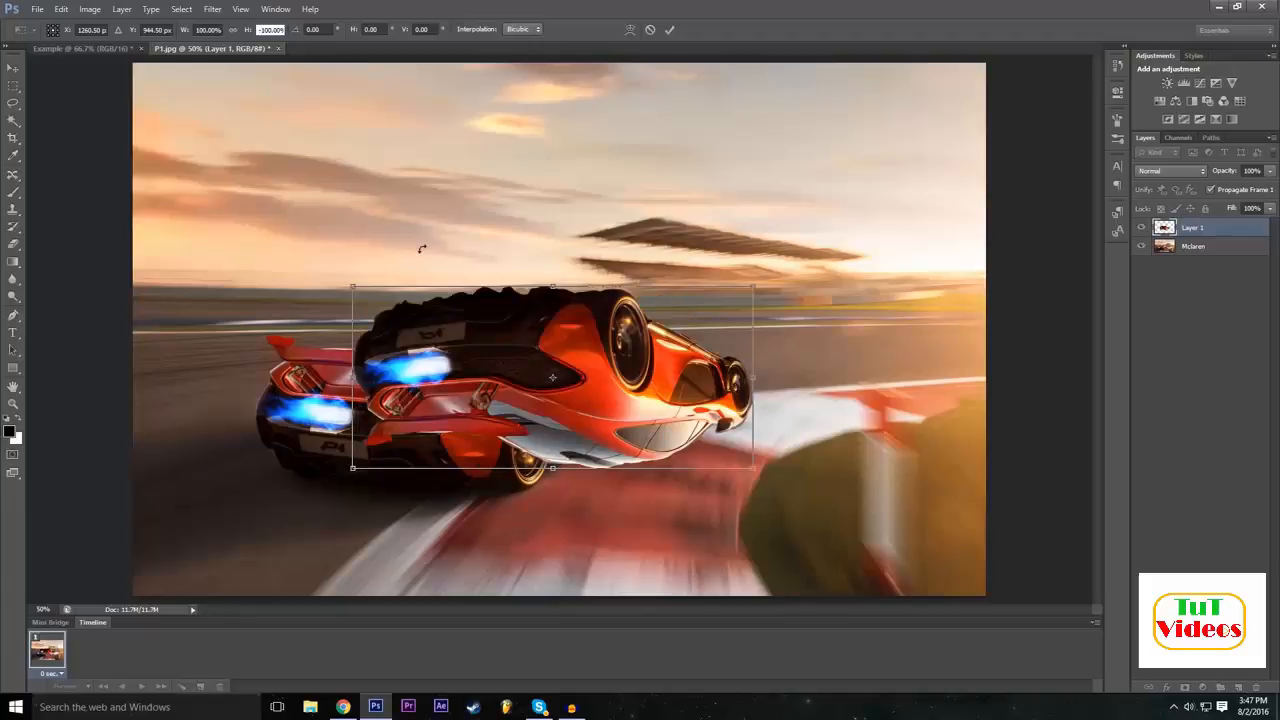
pyautogui.press('BackSpace')
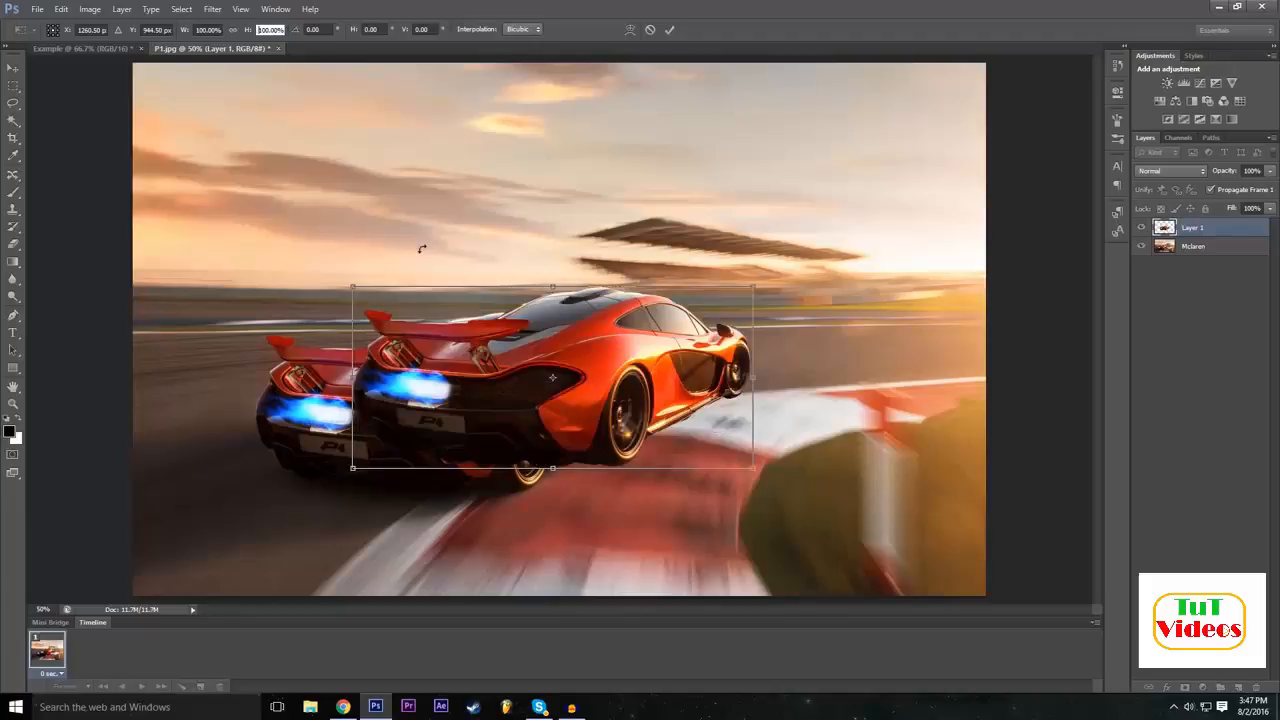
# Mirror the car copy horizontally with a width of -100% and move it to the right of the original car.
pyautogui.click(196, 30)
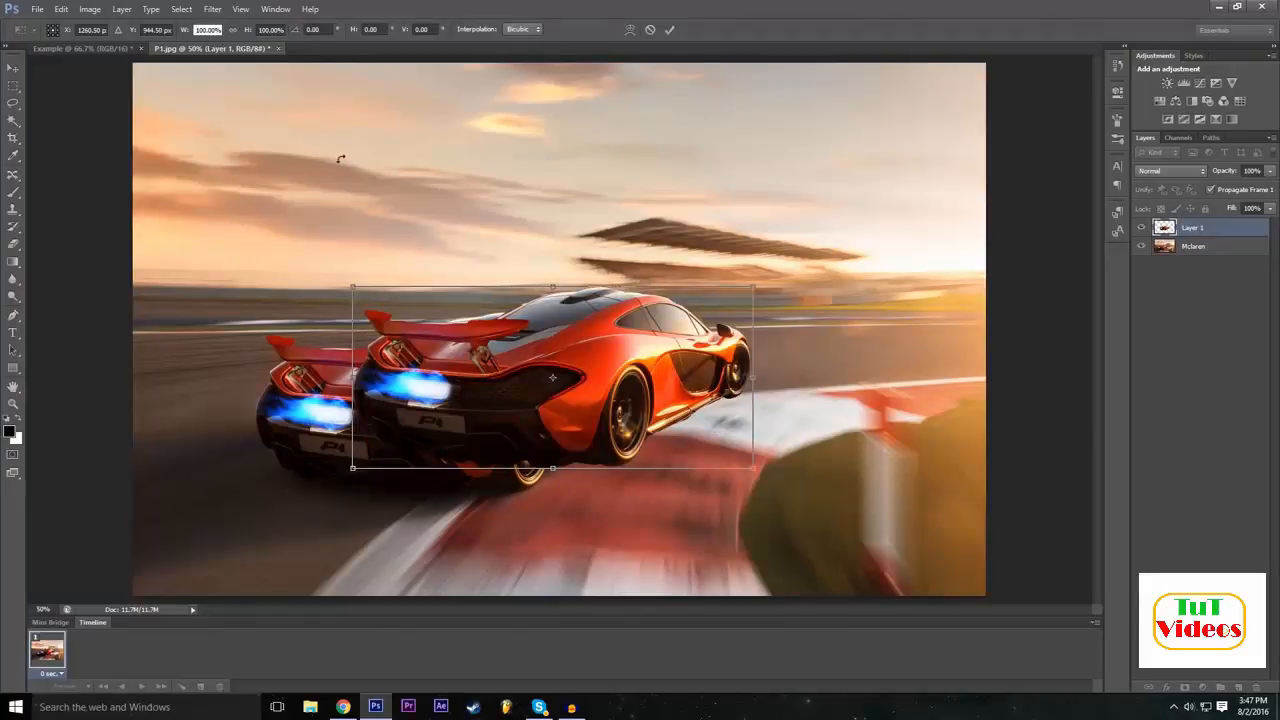
pyautogui.write('-100')
pyautogui.press('Return')
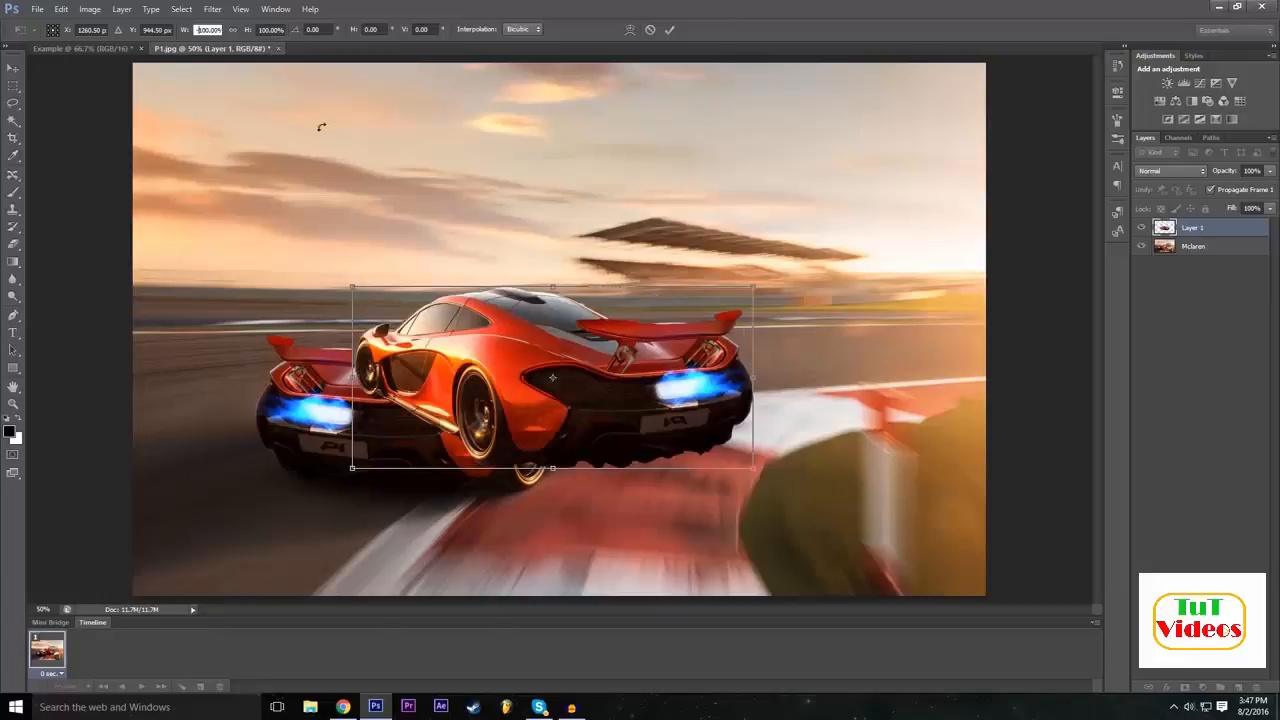
pyautogui.moveTo(553, 376); pyautogui.dragTo(853, 421)
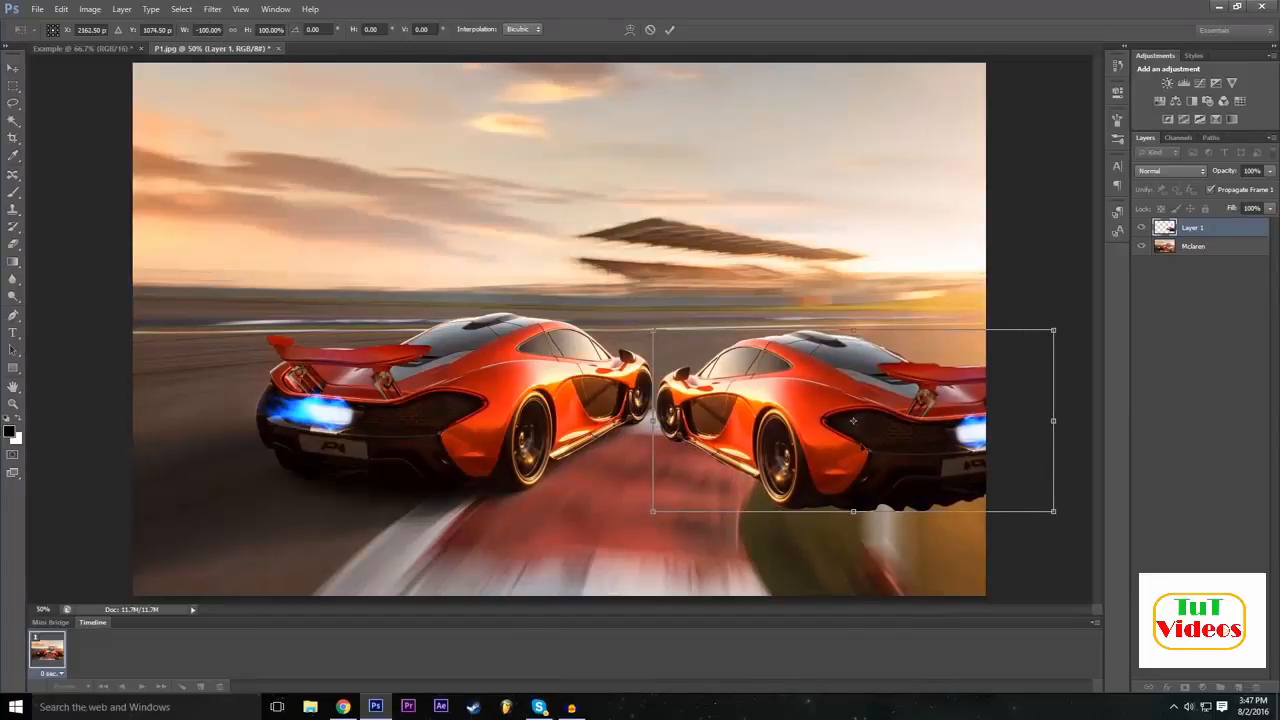
# Try narrowing the mirrored car over the original, reset its width to -100%, and return it to the original car's right side.
pyautogui.moveTo(767, 434); pyautogui.dragTo(455, 382)
pyautogui.moveTo(745, 369); pyautogui.dragTo(652, 369)
pyautogui.click(209, 29)
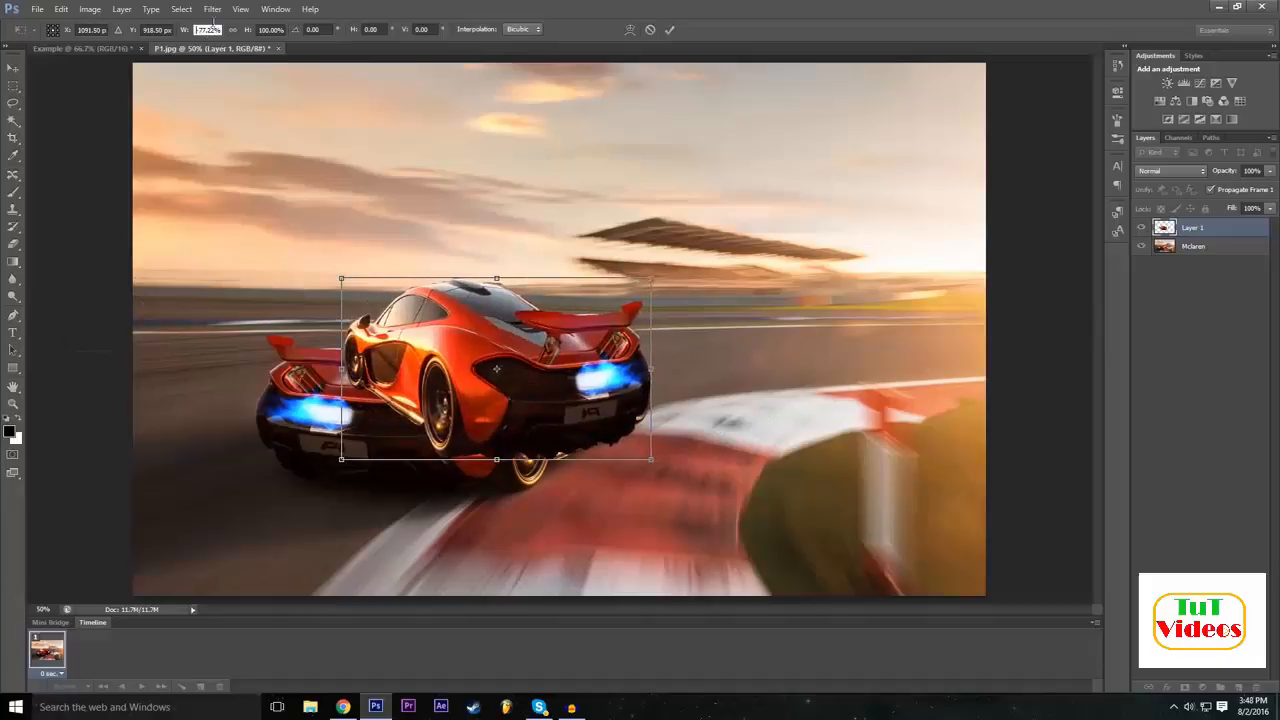
pyautogui.doubleClick(217, 23)
pyautogui.write('-100')
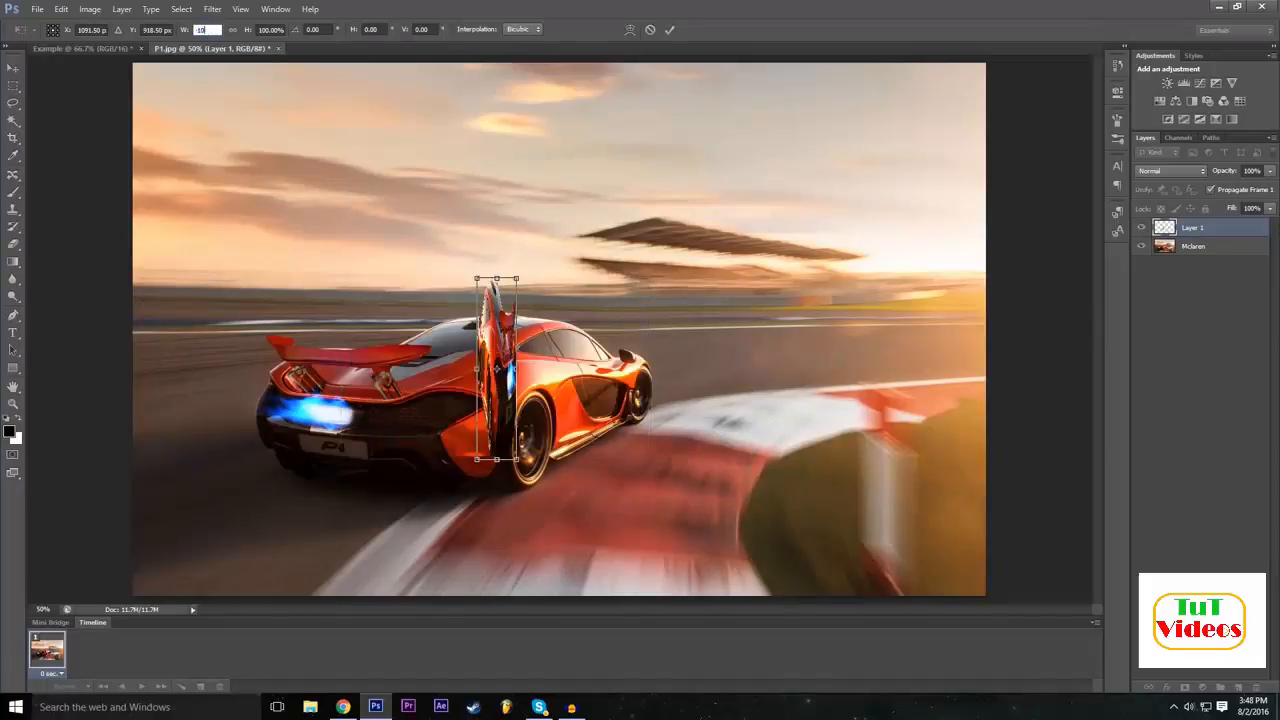
pyautogui.press('Return')
pyautogui.moveTo(630, 377); pyautogui.dragTo(856, 417)
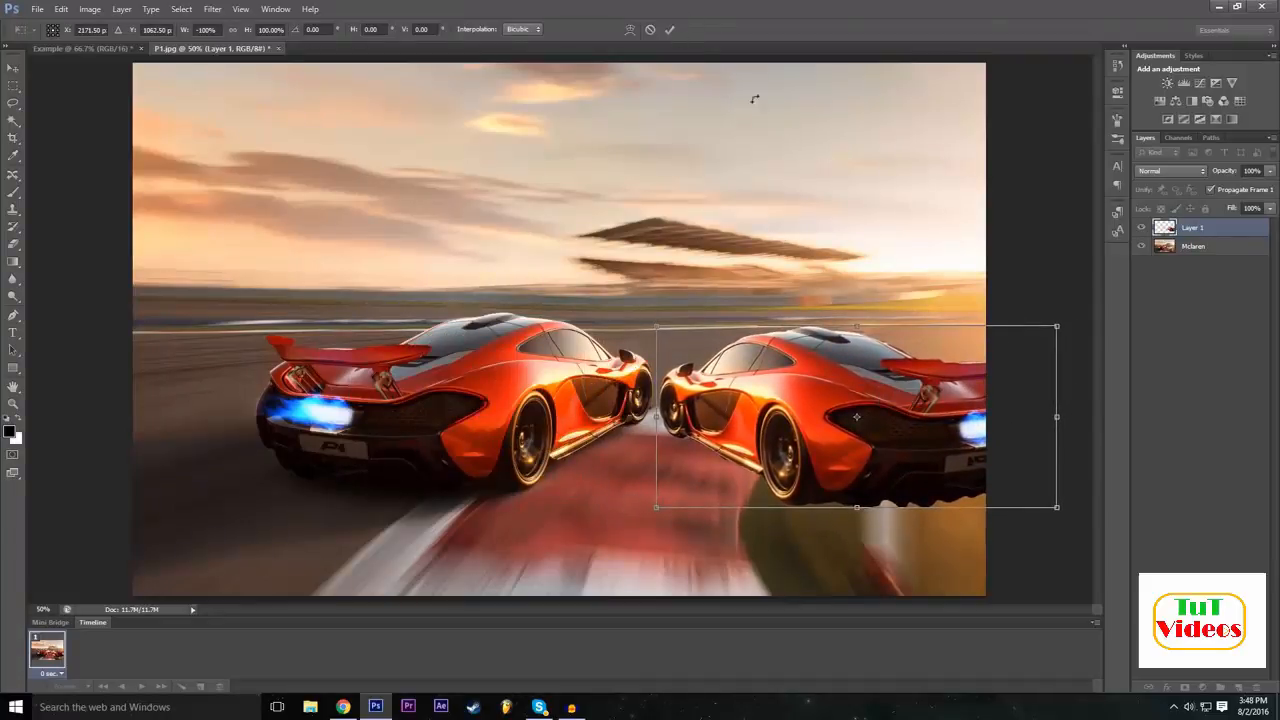
# Rotate the mirrored car copy about 9° clockwise, reposition it slightly lower beside the original car, and apply the transform.
pyautogui.moveTo(660, 310); pyautogui.dragTo(681, 283)
pyautogui.moveTo(797, 374); pyautogui.dragTo(804, 410)
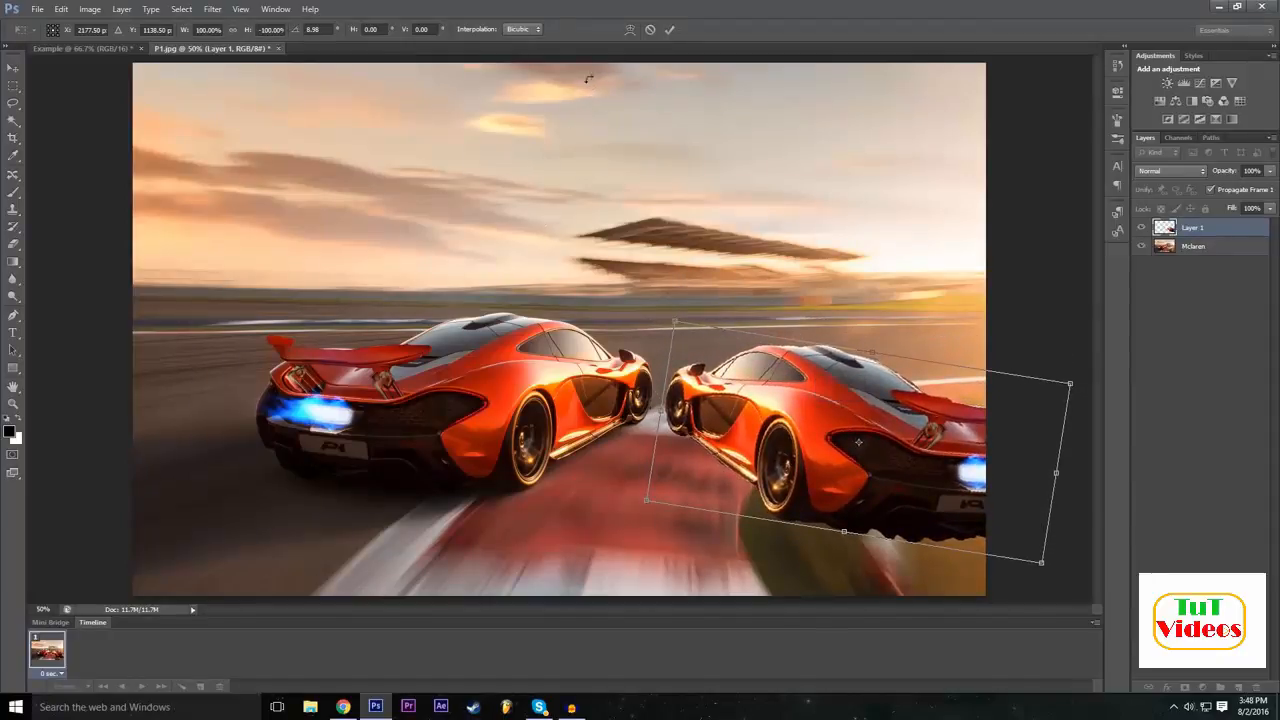
pyautogui.click(673, 32)
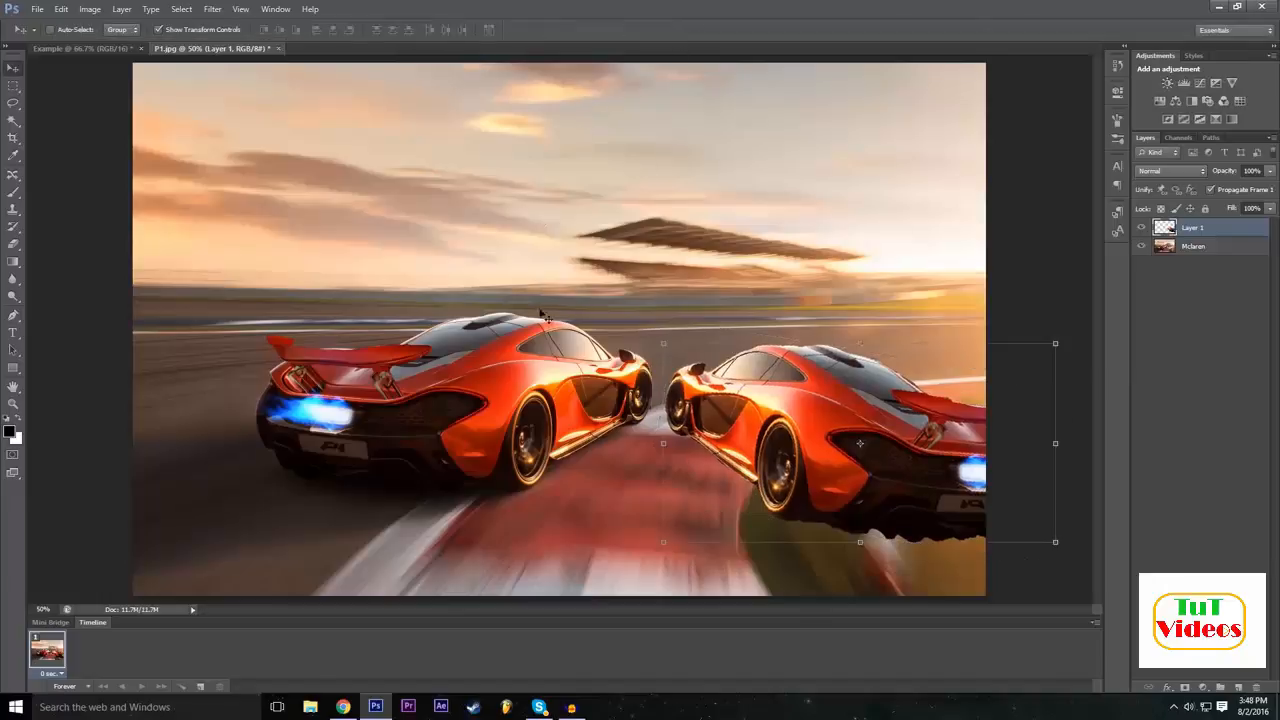
# Add a black drop shadow to the car copy on Layer 1, enlarging its size slightly.
pyautogui.click(1167, 687)
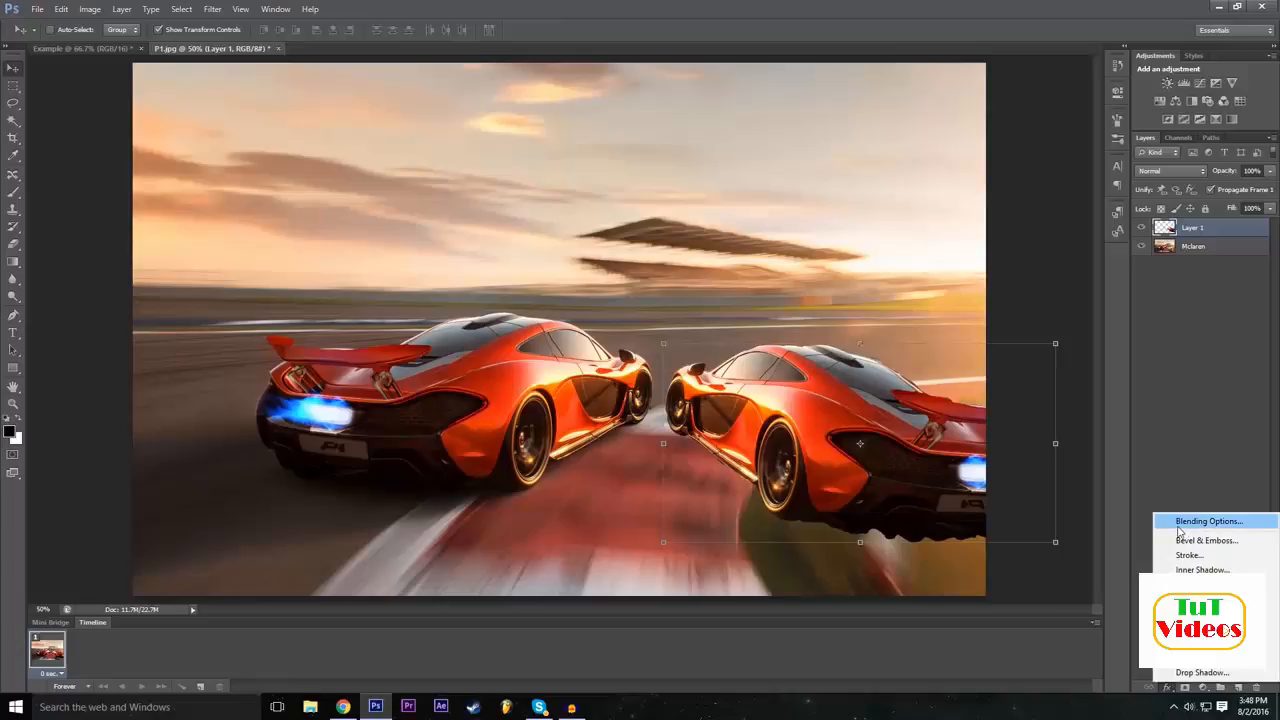
pyautogui.click(1200, 520)
pyautogui.moveTo(600, 291); pyautogui.dragTo(537, 218)
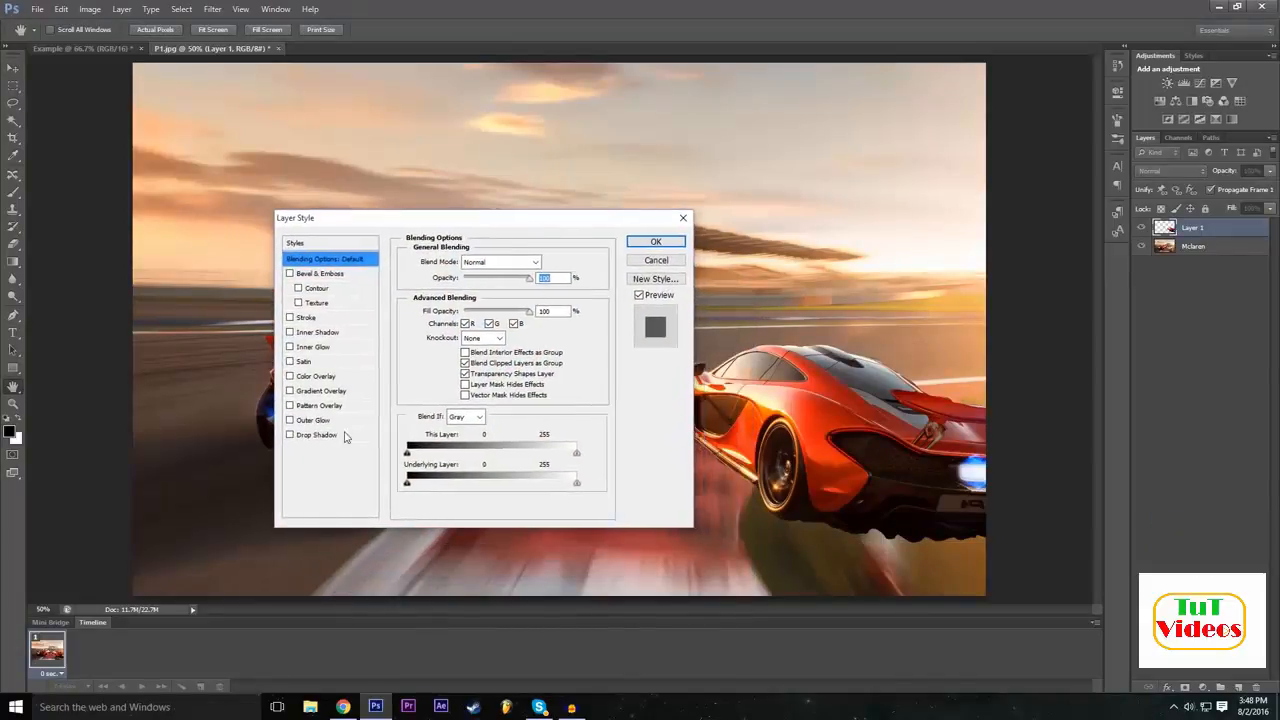
pyautogui.click(290, 435)
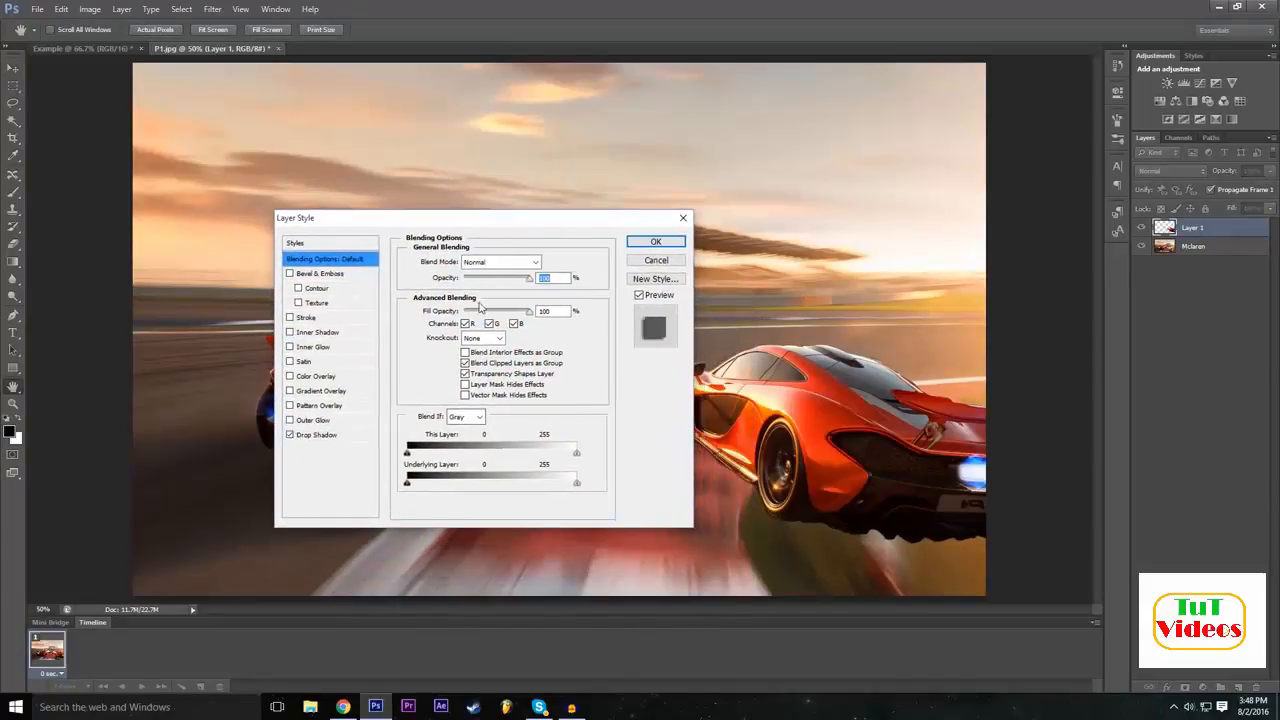
pyautogui.moveTo(492, 218); pyautogui.dragTo(396, 220)
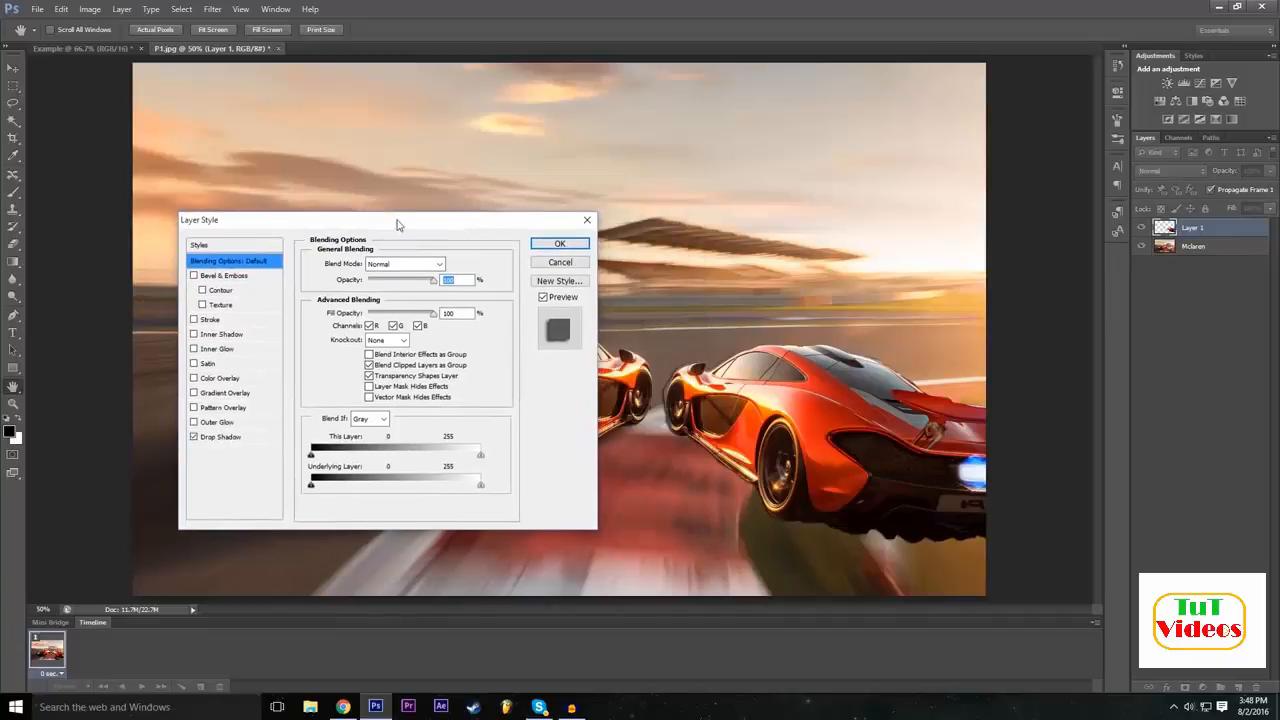
pyautogui.click(252, 438)
pyautogui.moveTo(373, 355); pyautogui.dragTo(378, 355)
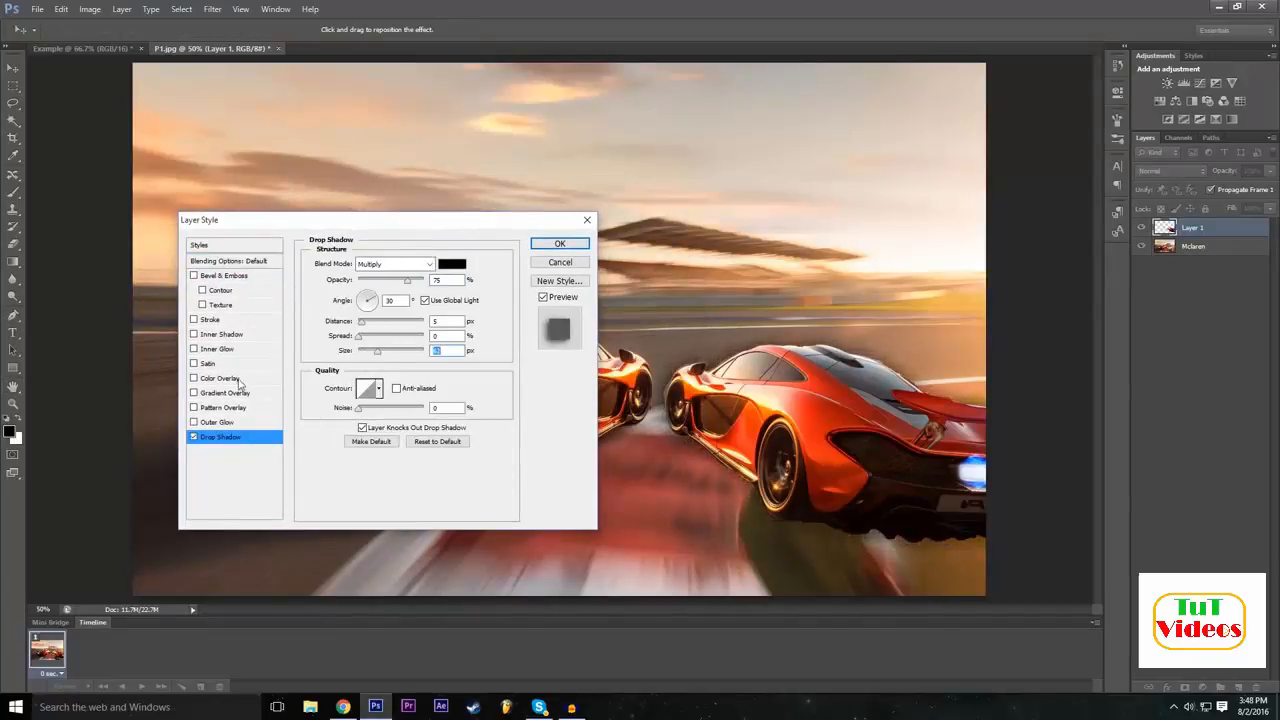
# Add a pale yellow outer glow about 68 px in size to the car copy and apply the layer style.
pyautogui.click(195, 422)
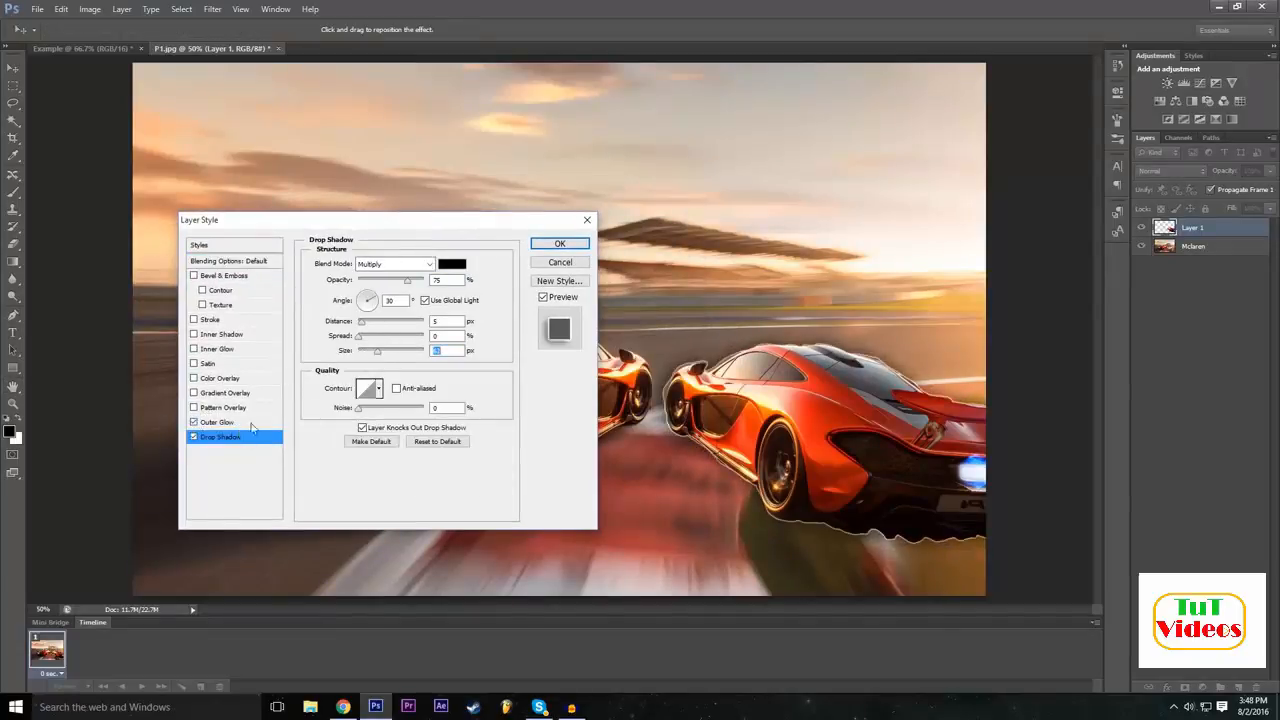
pyautogui.click(220, 422)
pyautogui.moveTo(366, 378); pyautogui.dragTo(376, 380)
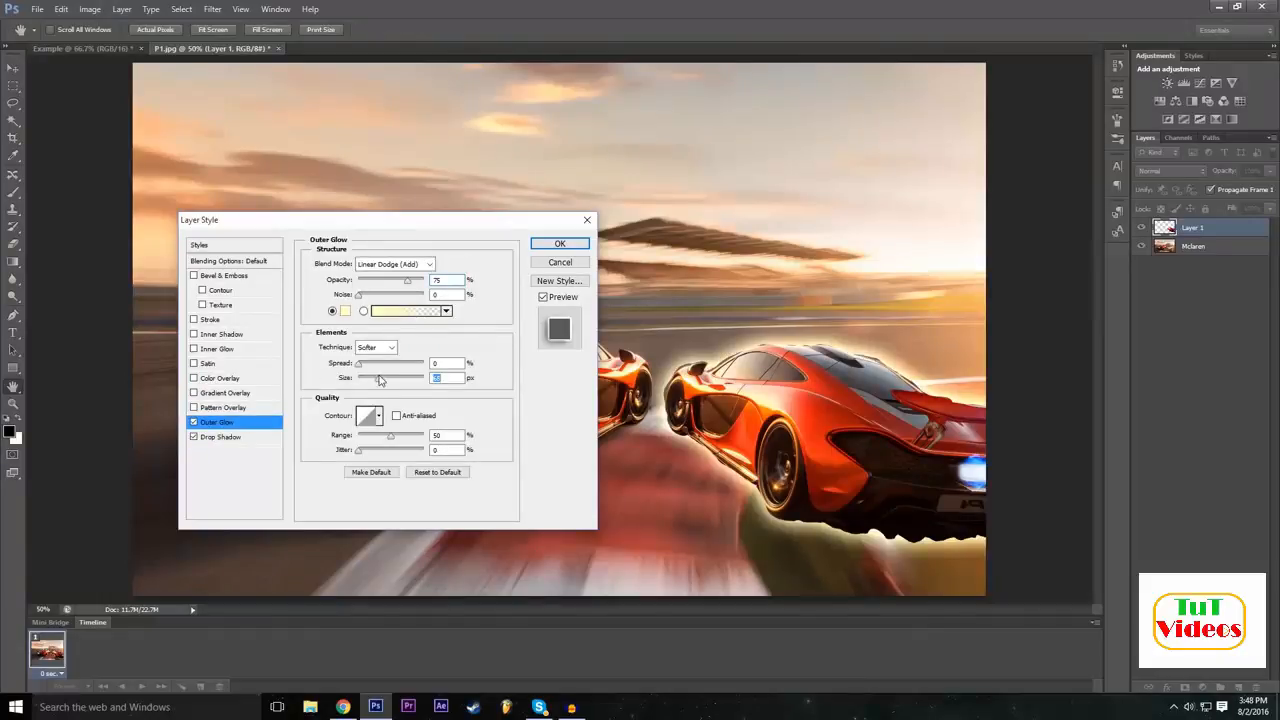
pyautogui.moveTo(453, 229); pyautogui.dragTo(512, 252)
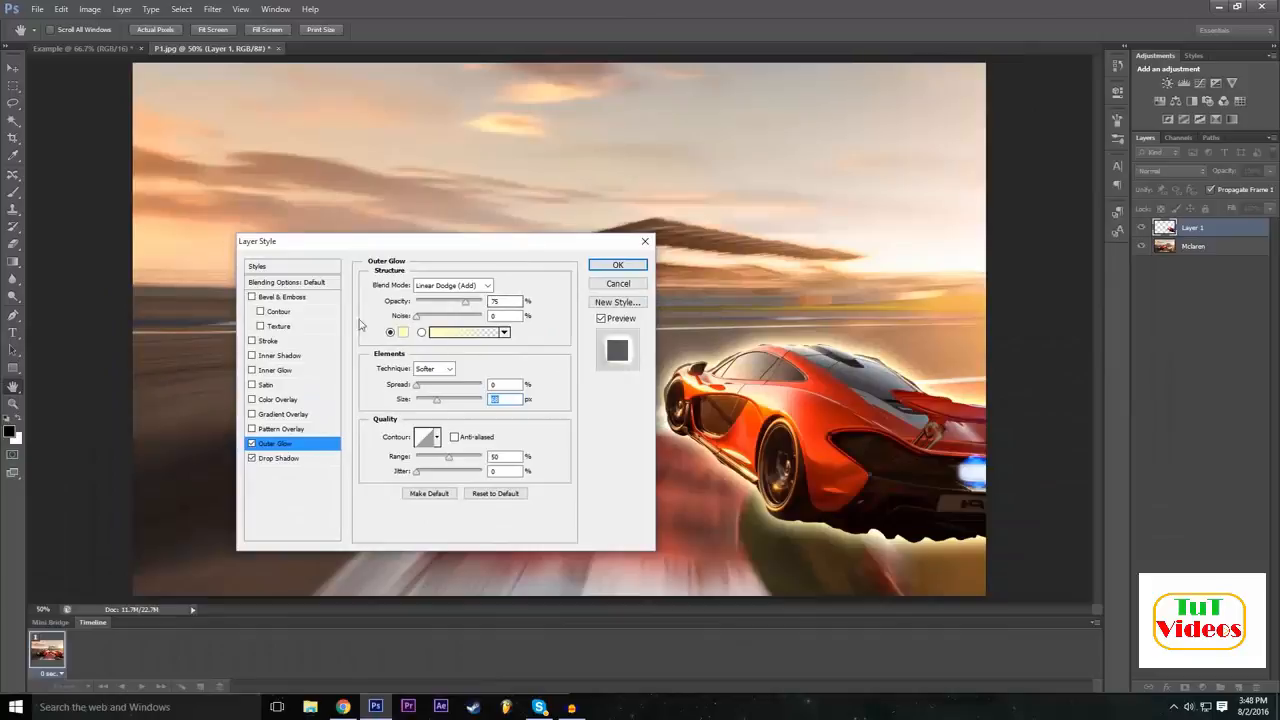
pyautogui.click(617, 264)
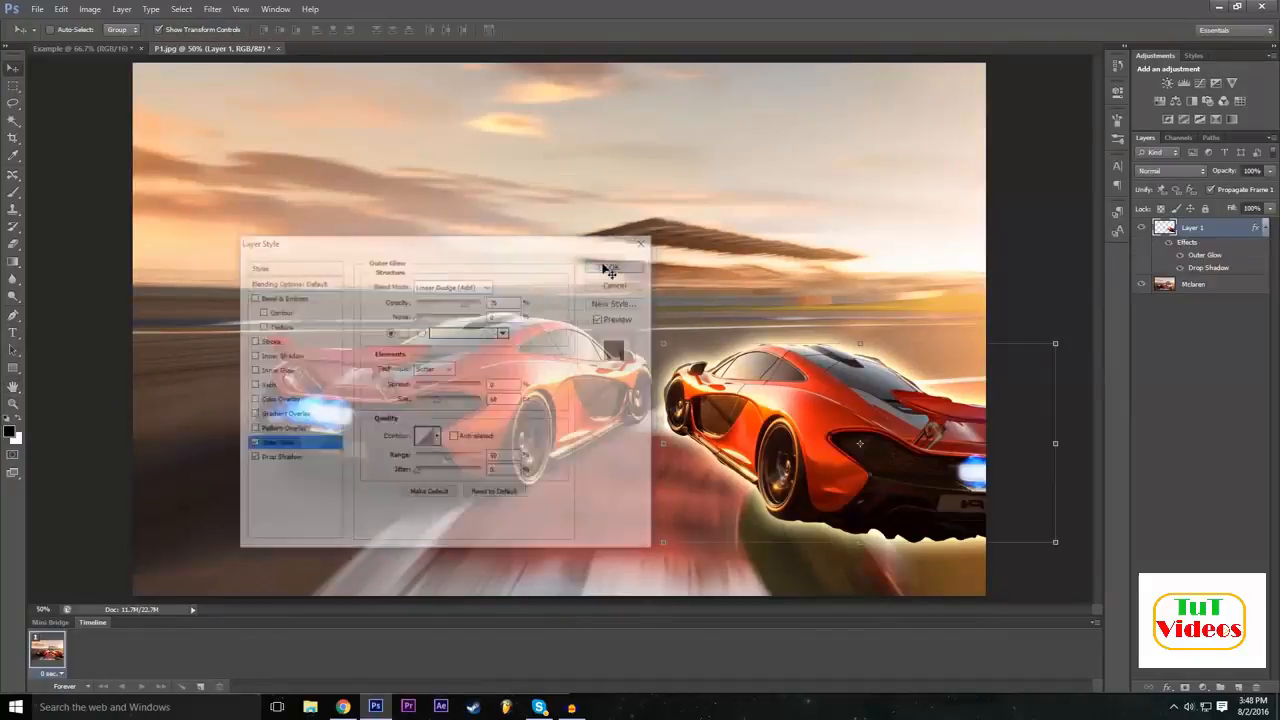
# Deselect all layers and create a Brightness/Contrast adjustment layer with no colour label, Normal mode and 100% opacity.
pyautogui.click(1214, 455)
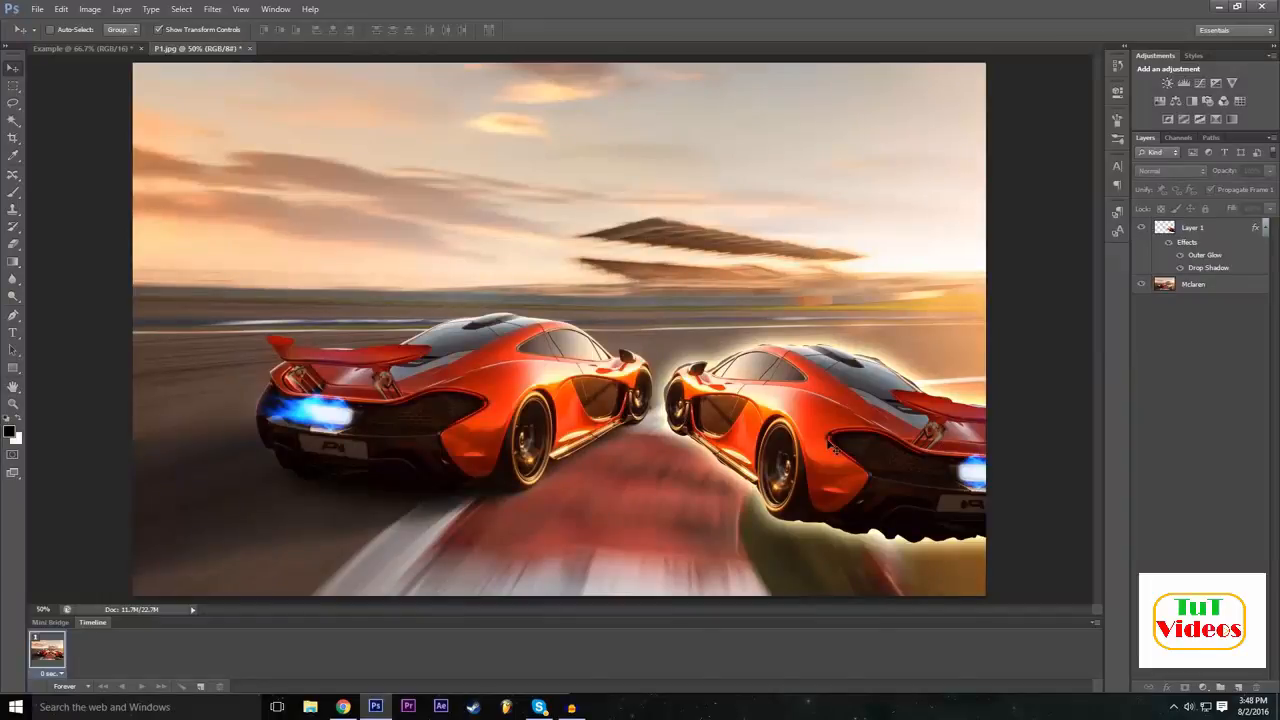
pyautogui.click(1154, 236)
pyautogui.click(1195, 426)
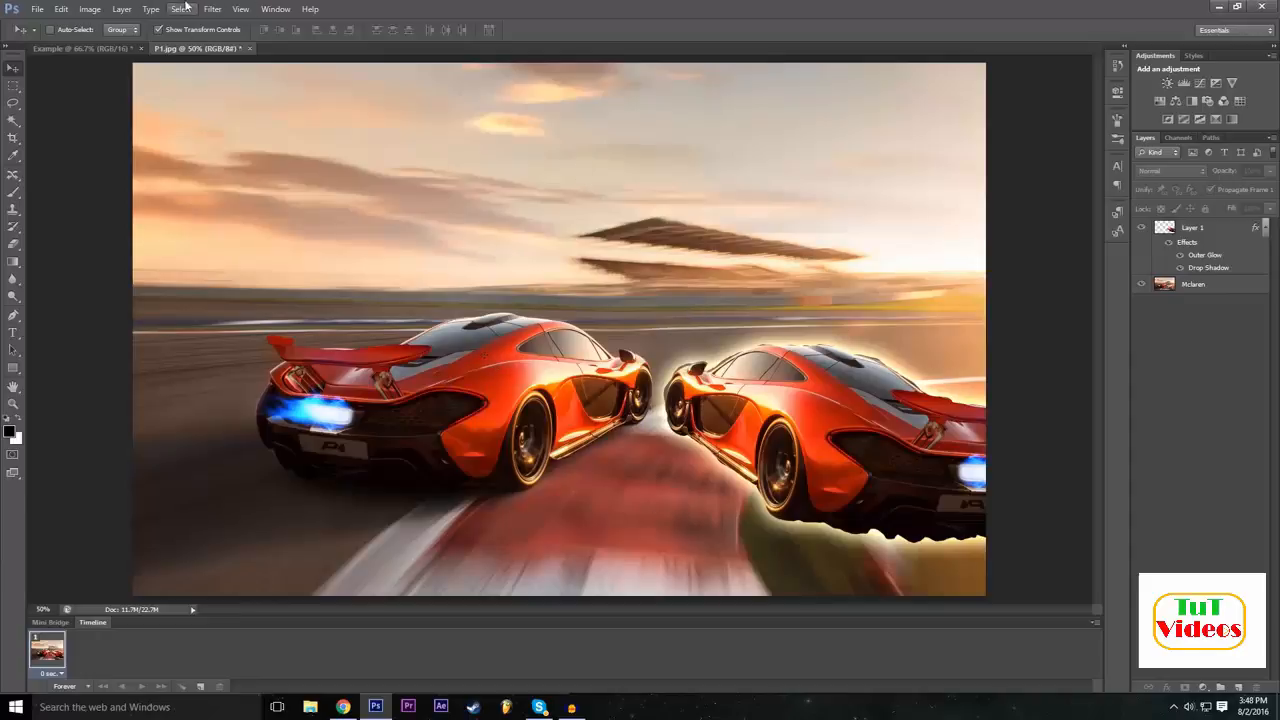
pyautogui.click(122, 9)
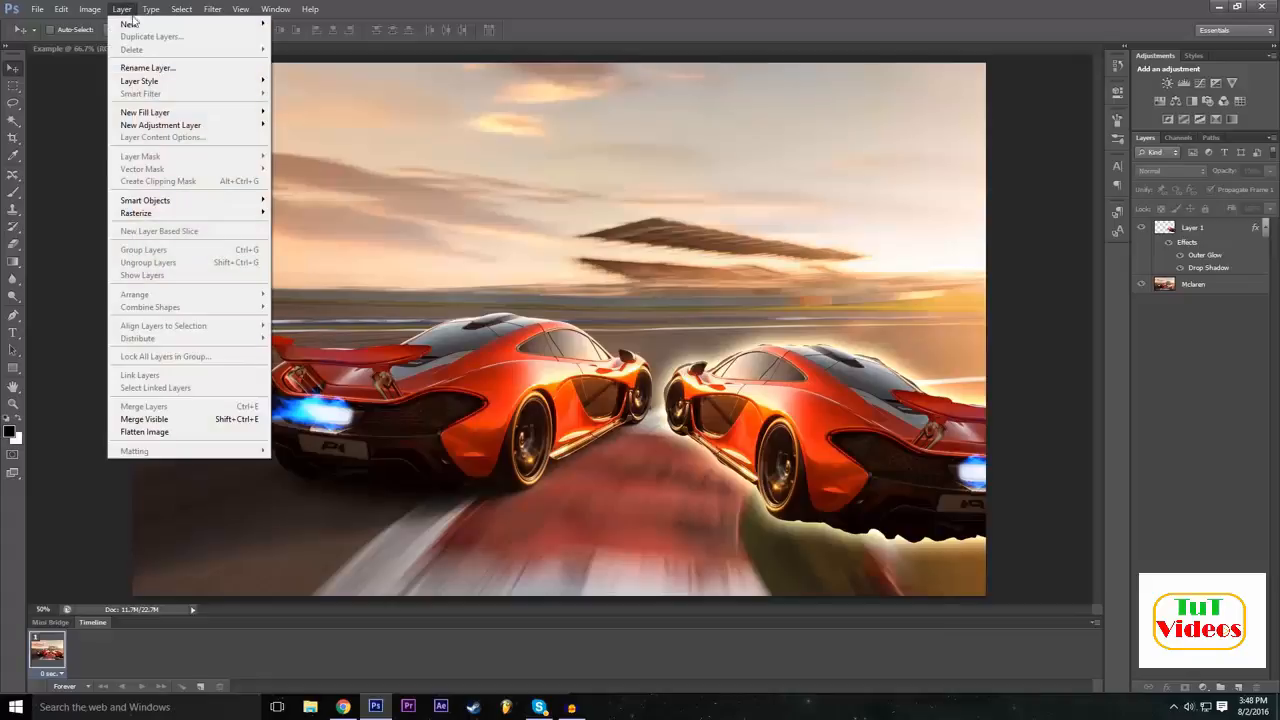
pyautogui.moveTo(137, 25)
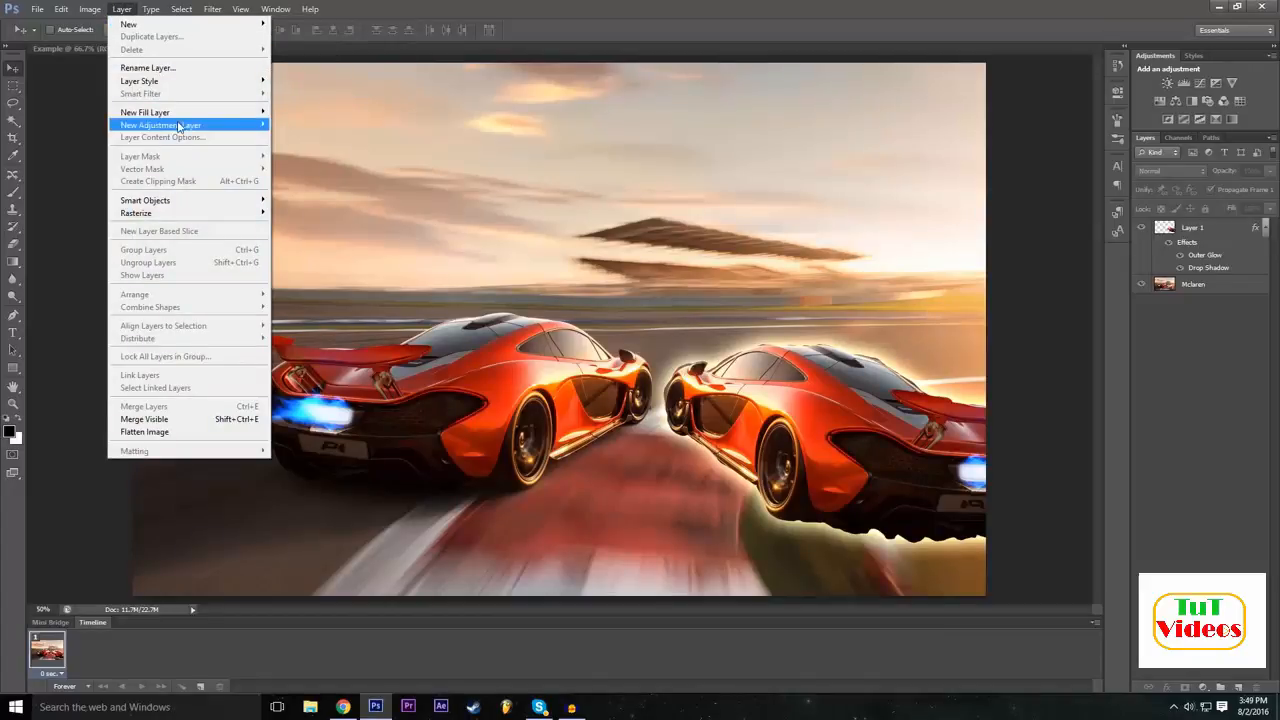
pyautogui.moveTo(180, 125)
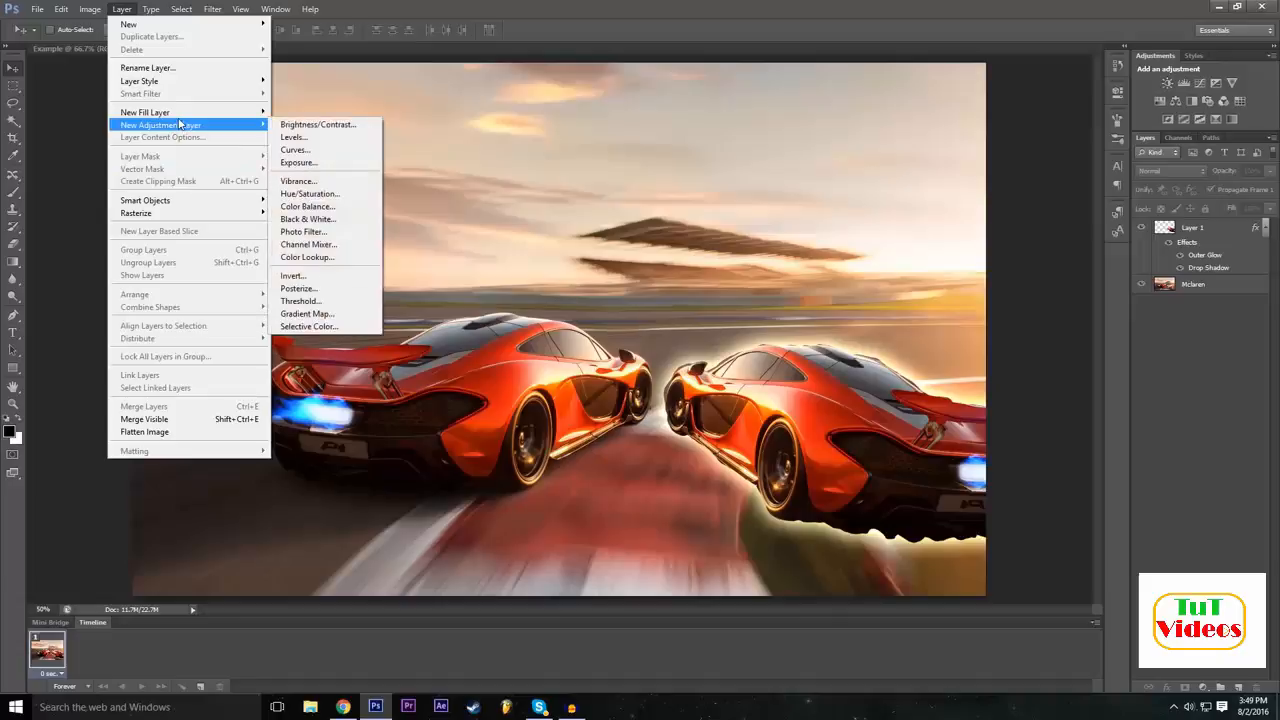
pyautogui.click(343, 131)
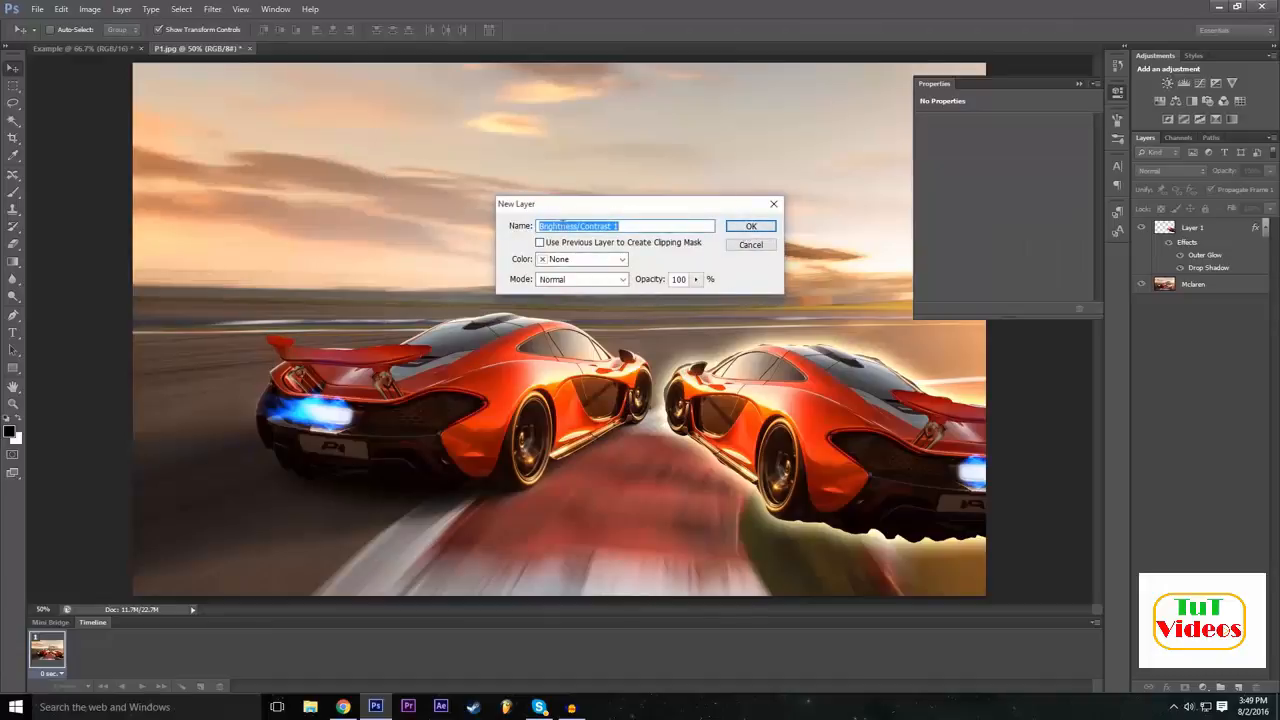
pyautogui.click(593, 263)
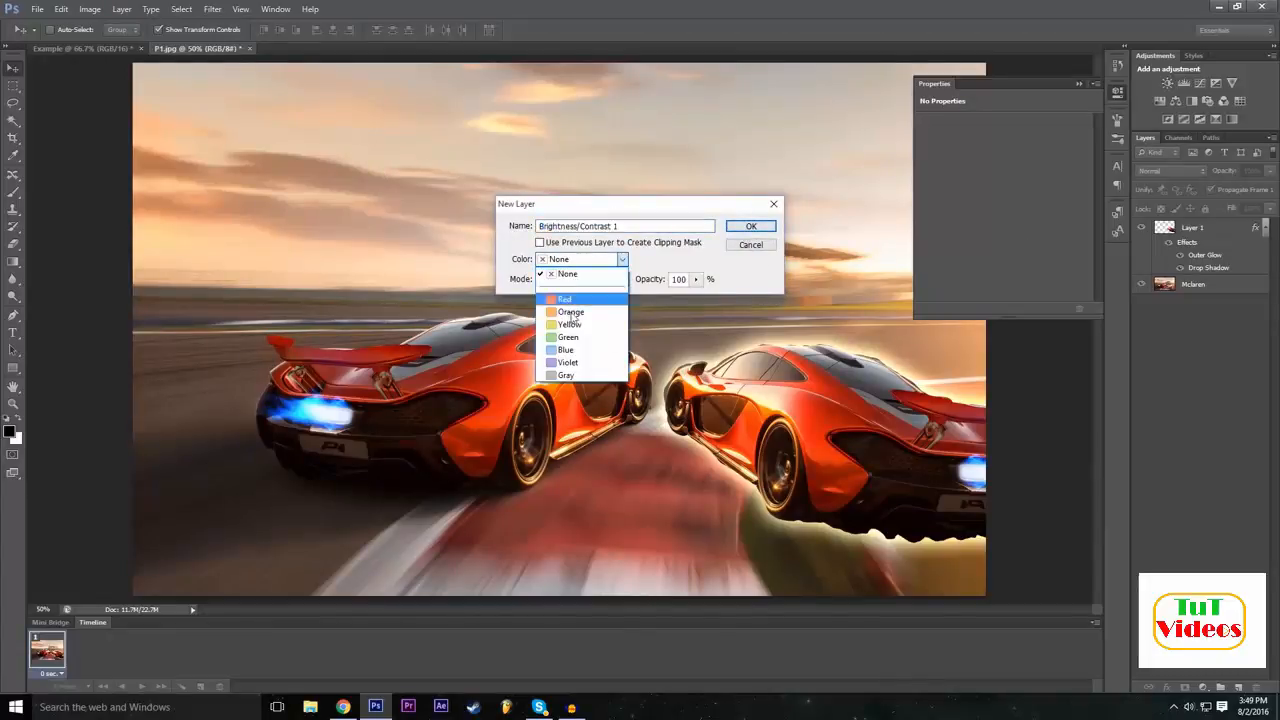
pyautogui.click(612, 264)
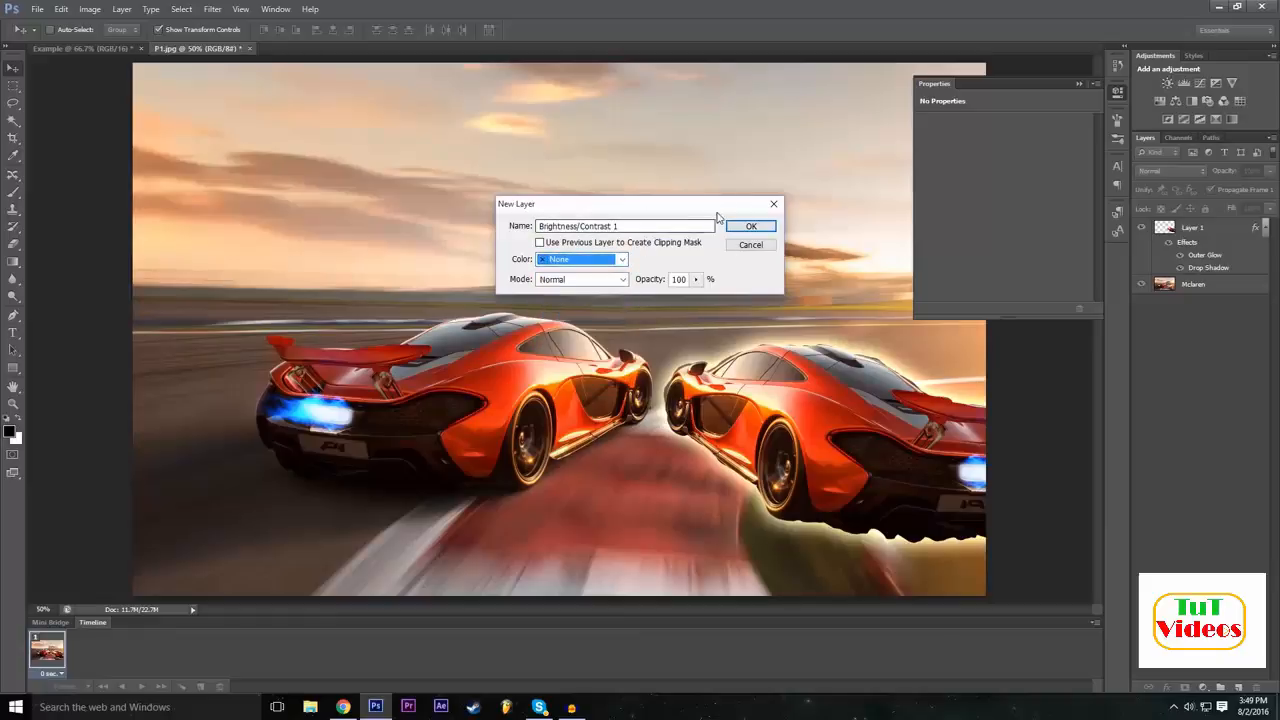
pyautogui.click(751, 227)
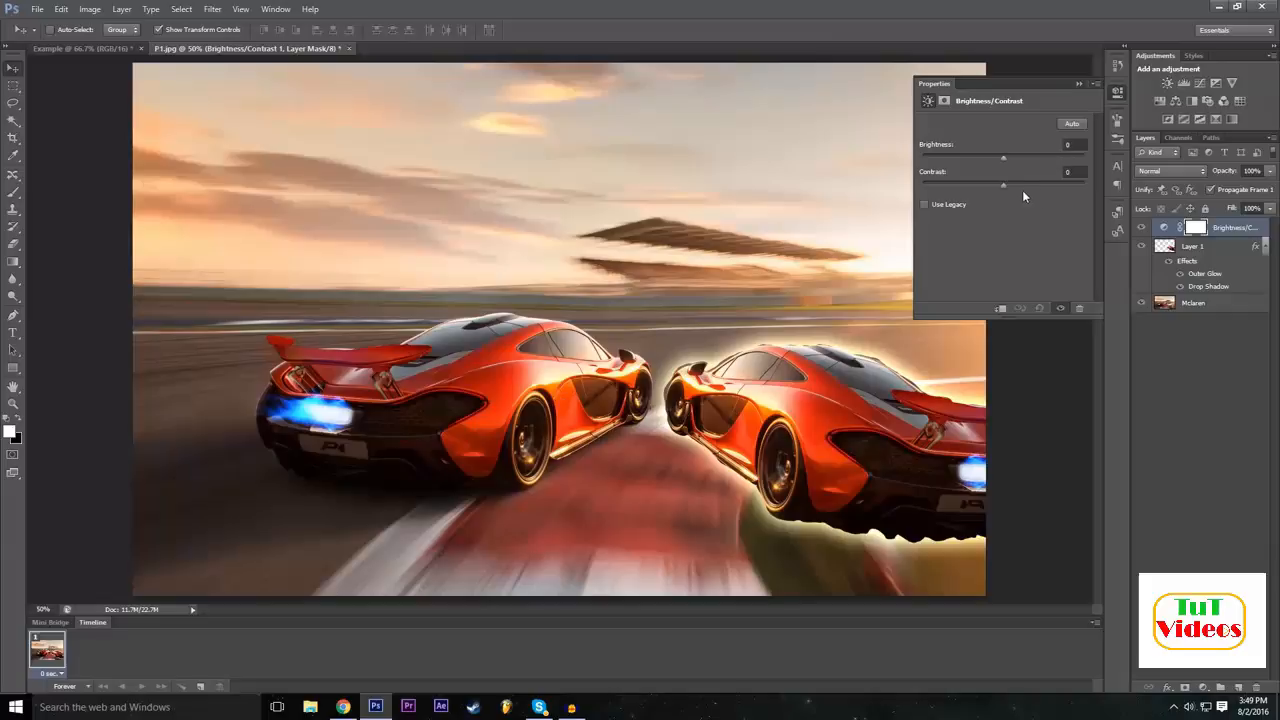
# Set the adjustment layer's contrast to 40 and brightness to -7, and toggle its visibility to compare the picture with and without it.
pyautogui.moveTo(1003, 185); pyautogui.dragTo(857, 229)
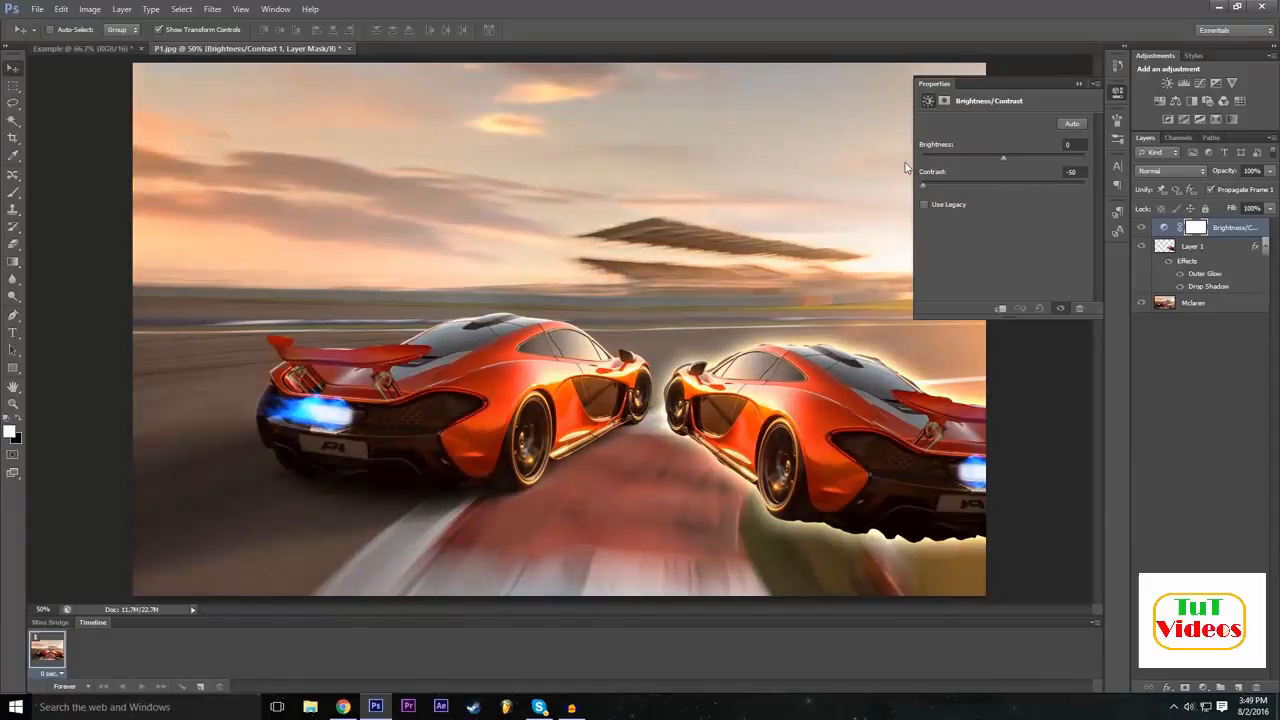
pyautogui.click(1035, 185)
pyautogui.moveTo(1041, 193); pyautogui.dragTo(1045, 195)
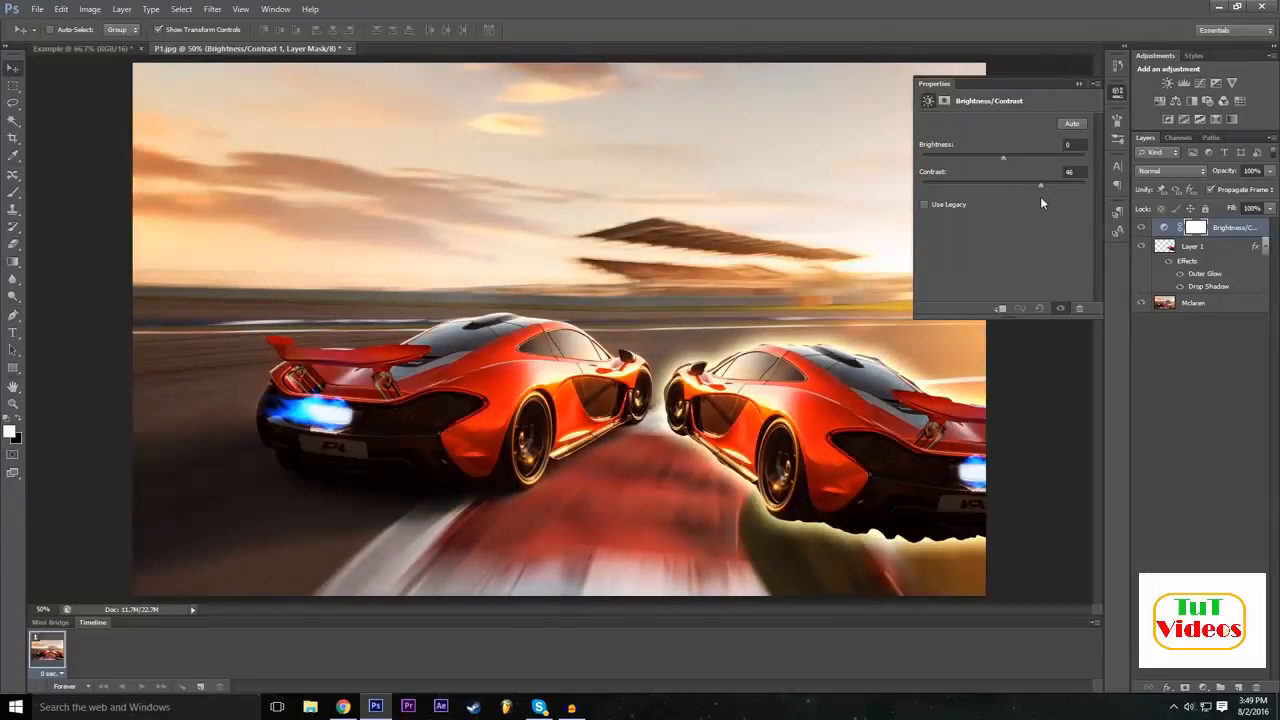
pyautogui.click(1024, 186)
pyautogui.moveTo(1037, 198); pyautogui.dragTo(1035, 195)
pyautogui.moveTo(996, 157)
pyautogui.mouseDown()
pyautogui.moveTo(1020, 157)
pyautogui.moveTo(982, 158)
pyautogui.moveTo(1024, 157)
pyautogui.moveTo(999, 163)
pyautogui.mouseUp()
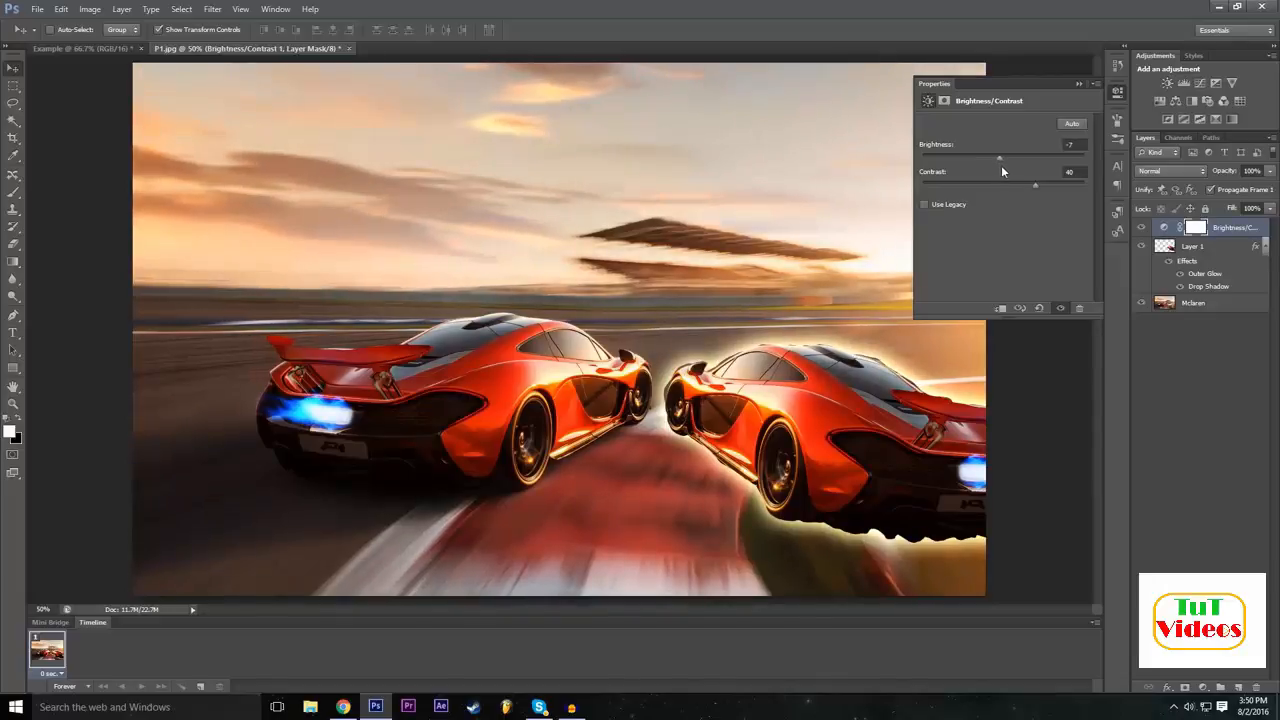
pyautogui.click(1079, 86)
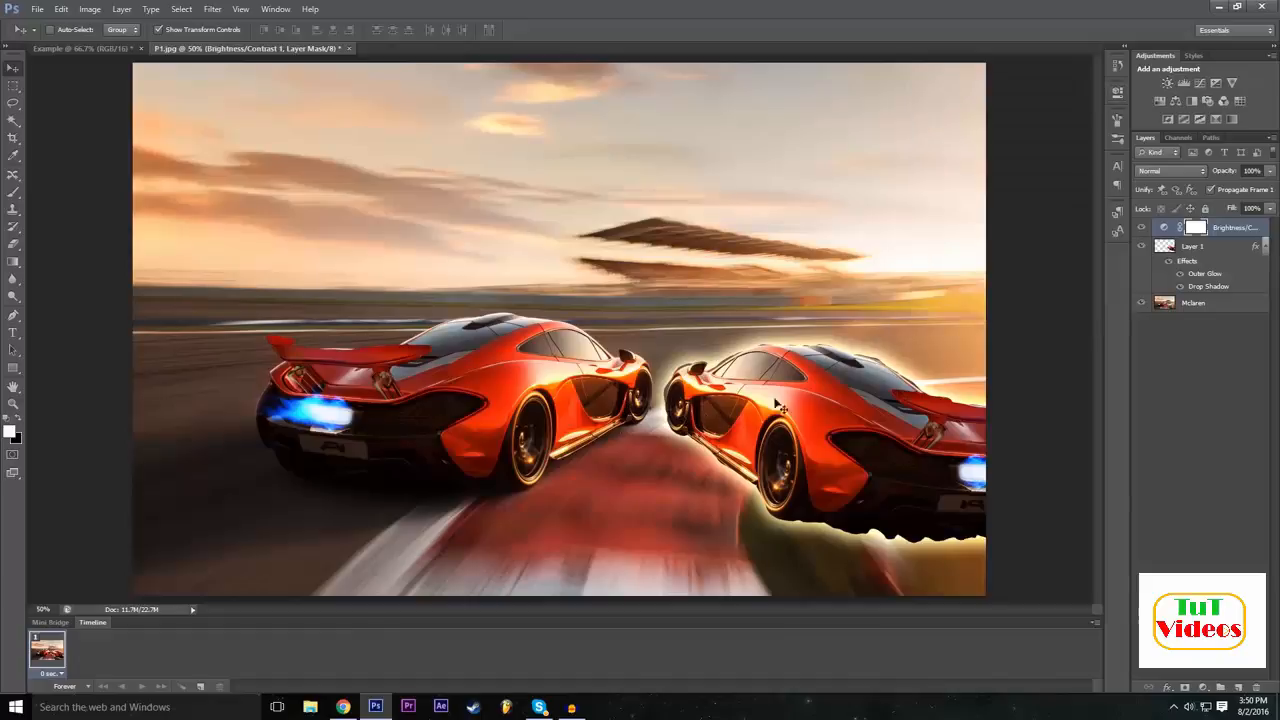
pyautogui.click(1141, 227)
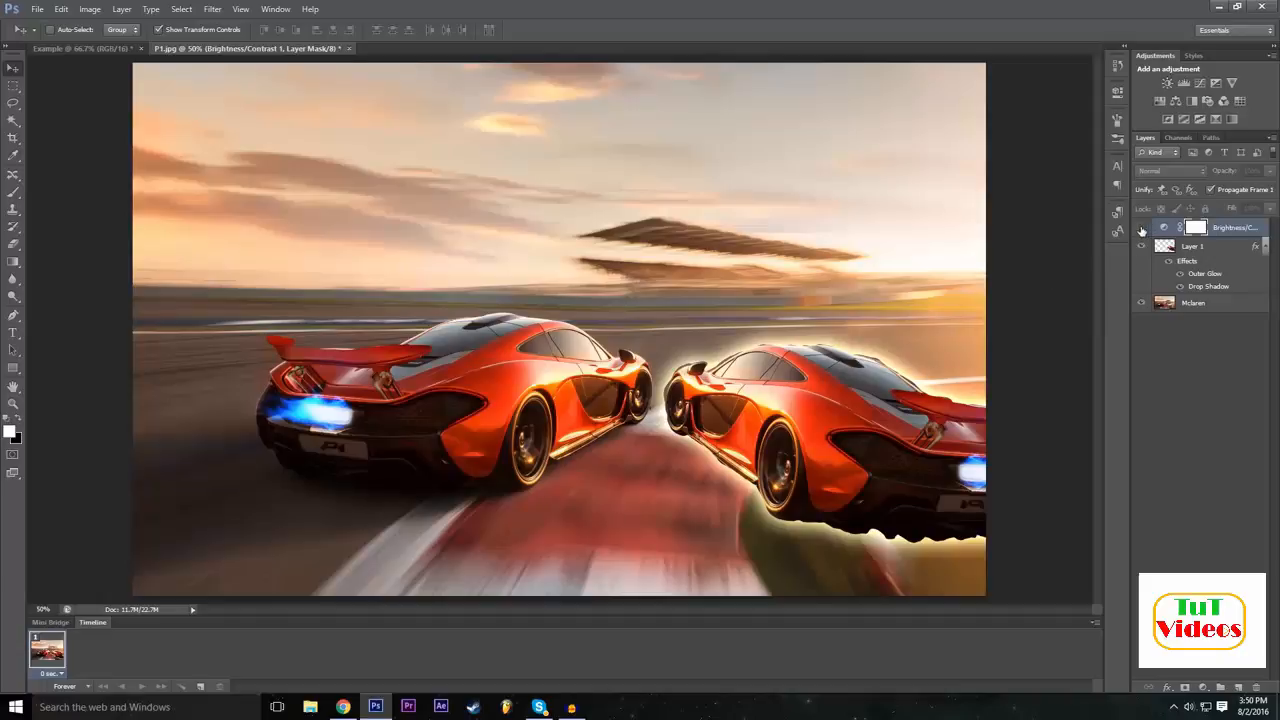
pyautogui.click(1141, 228)
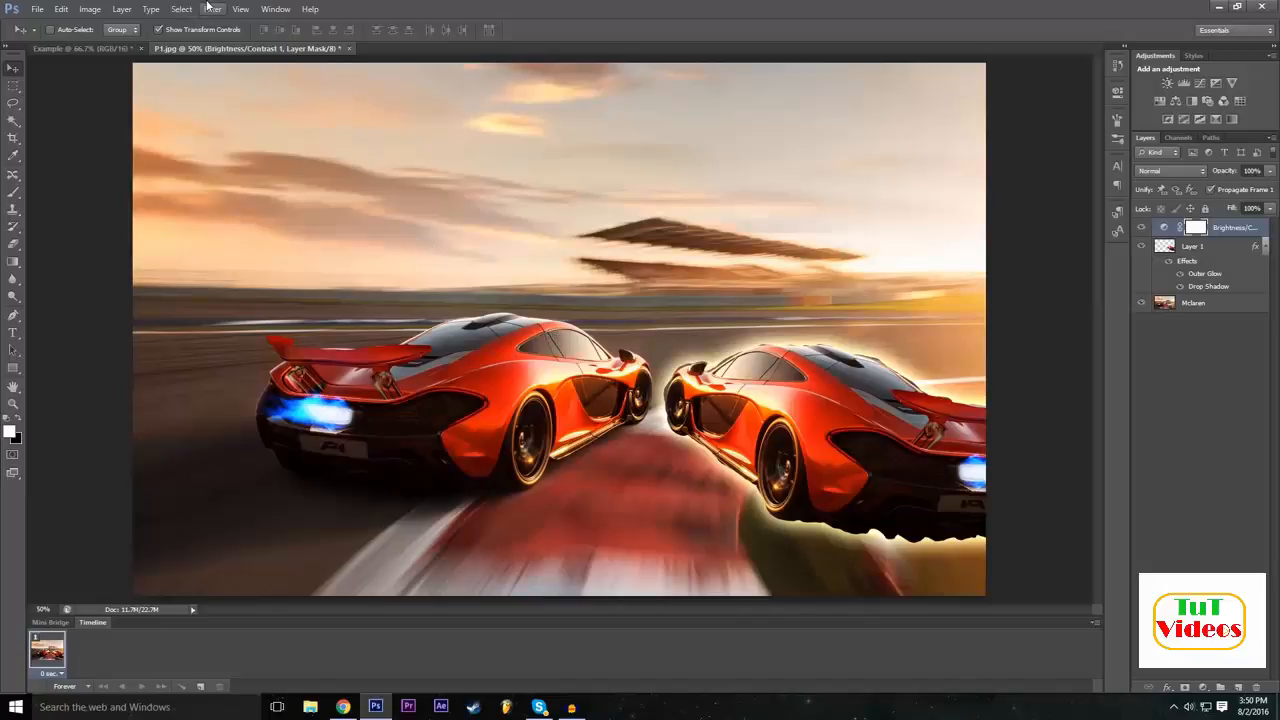
# Create a Levels adjustment layer above the Brightness/Contrast layer, keeping the default name, Normal mode and 100% opacity.
pyautogui.click(122, 8)
pyautogui.moveTo(190, 126)
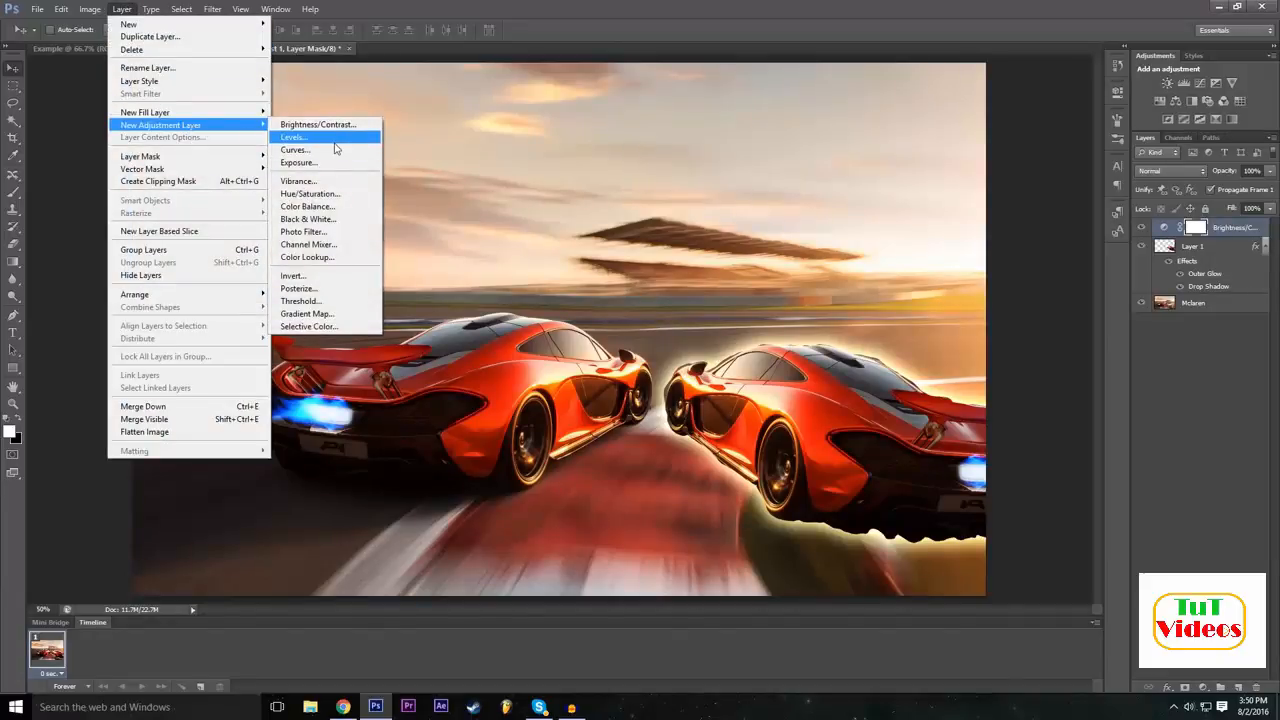
pyautogui.click(335, 141)
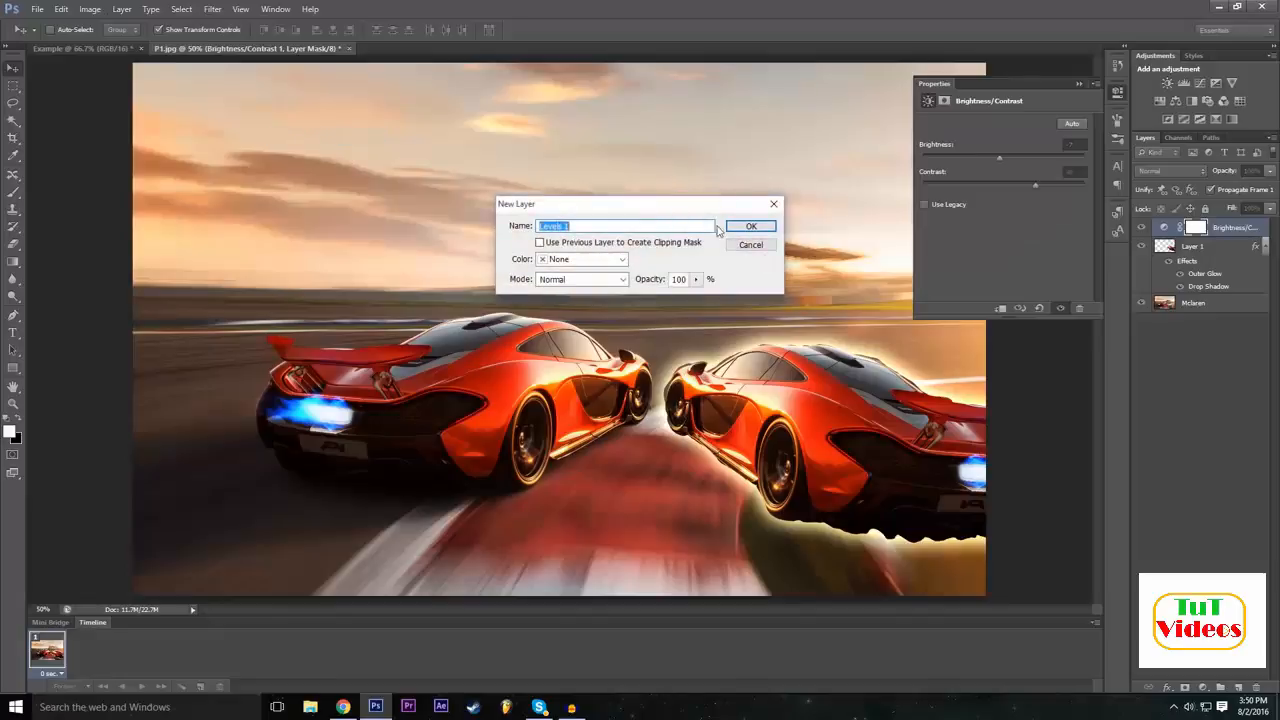
pyautogui.click(751, 226)
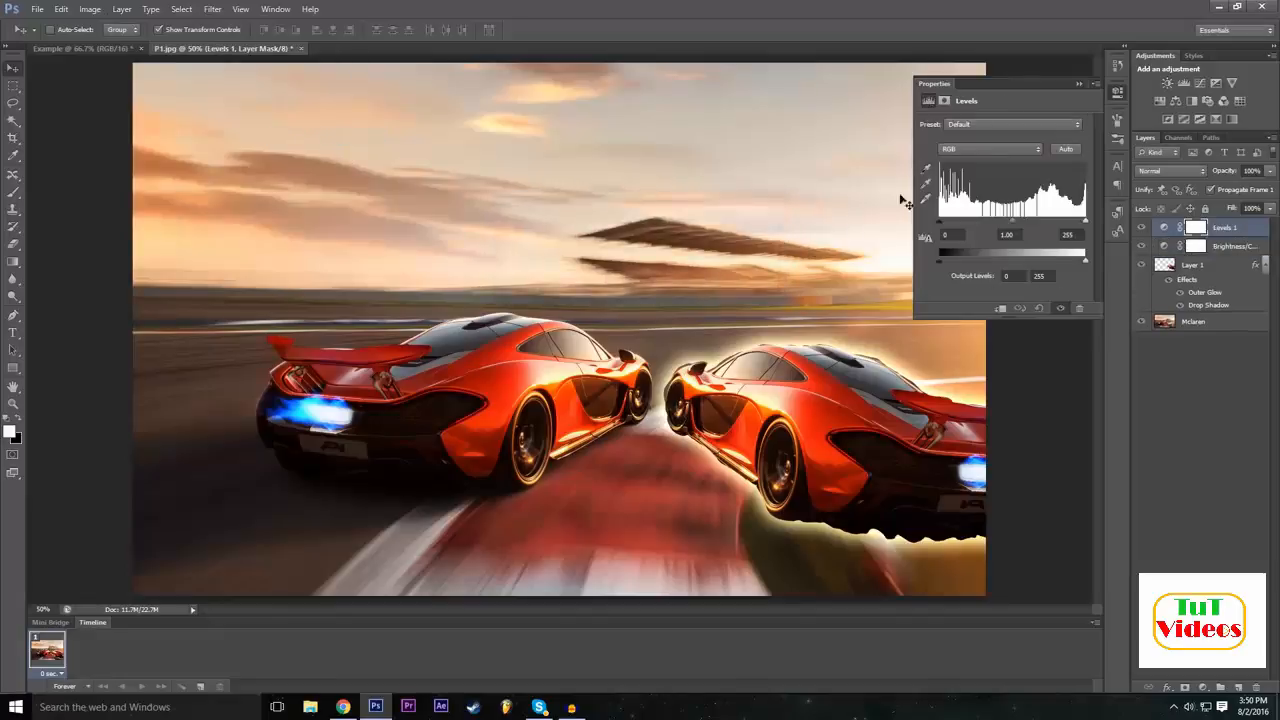
# Try the Darker and Increase Contrast 1 presets on the Levels adjustment.
pyautogui.click(976, 124)
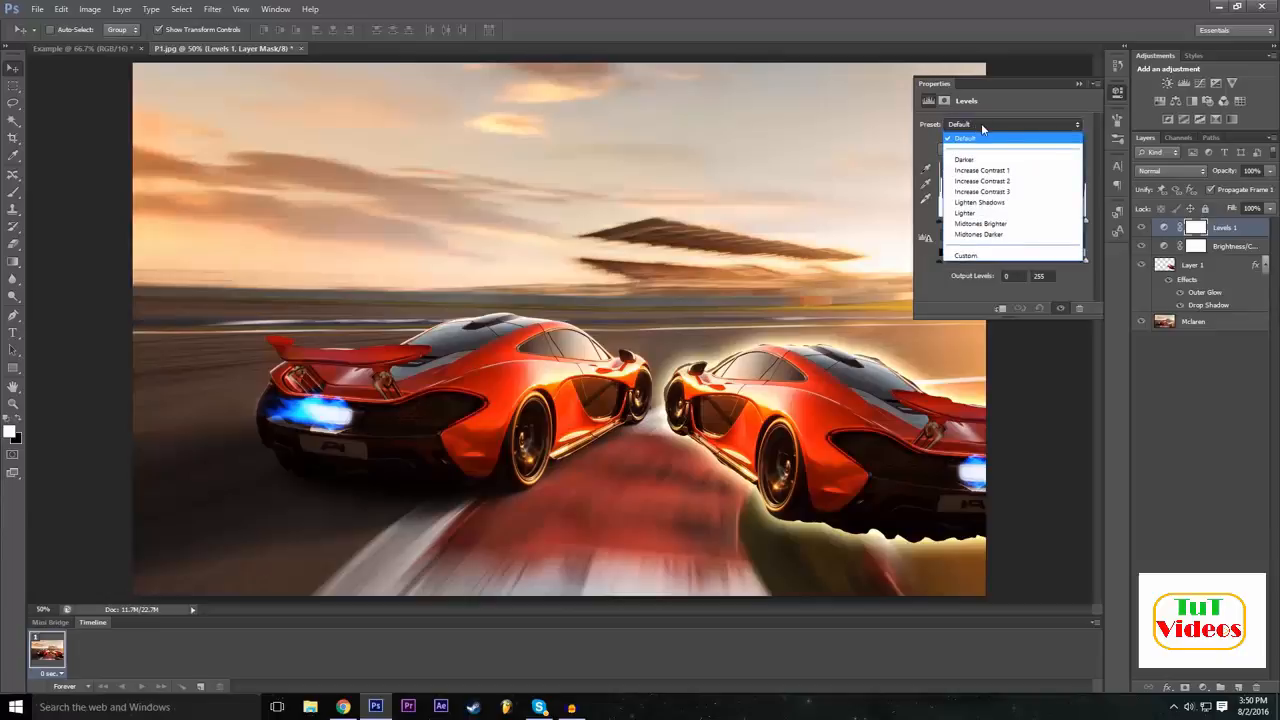
pyautogui.click(981, 123)
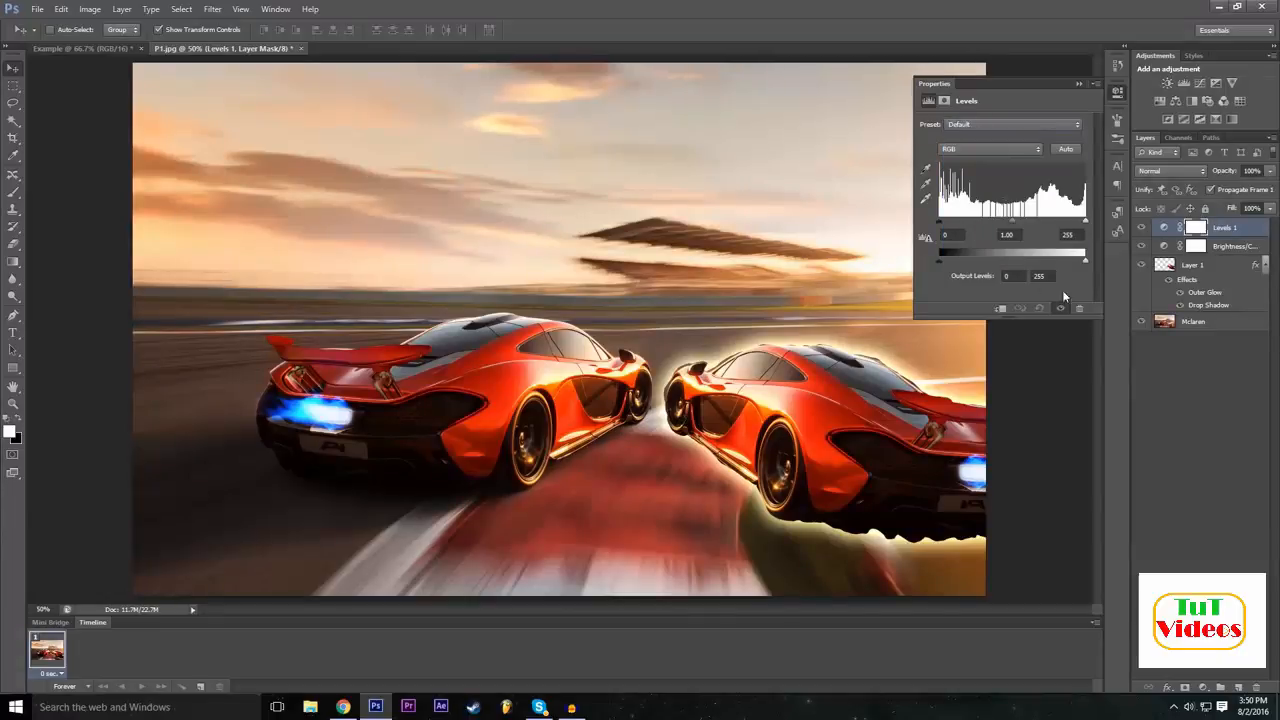
pyautogui.click(970, 126)
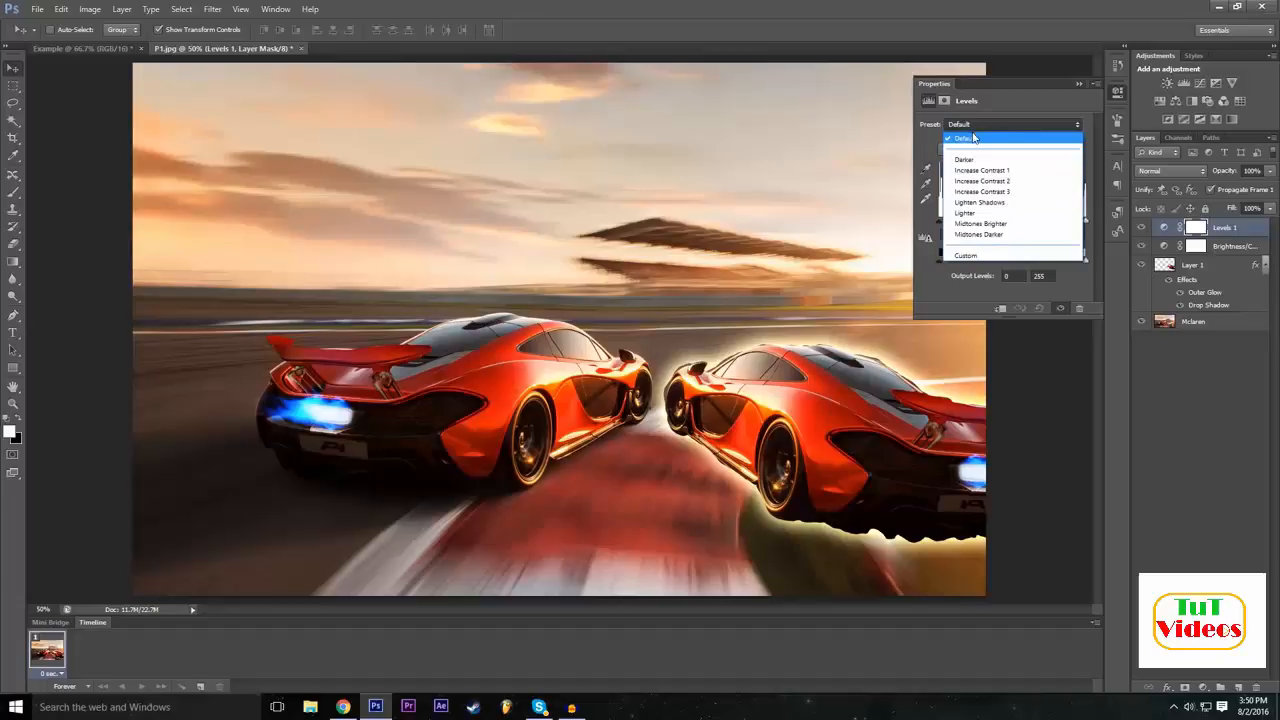
pyautogui.click(975, 160)
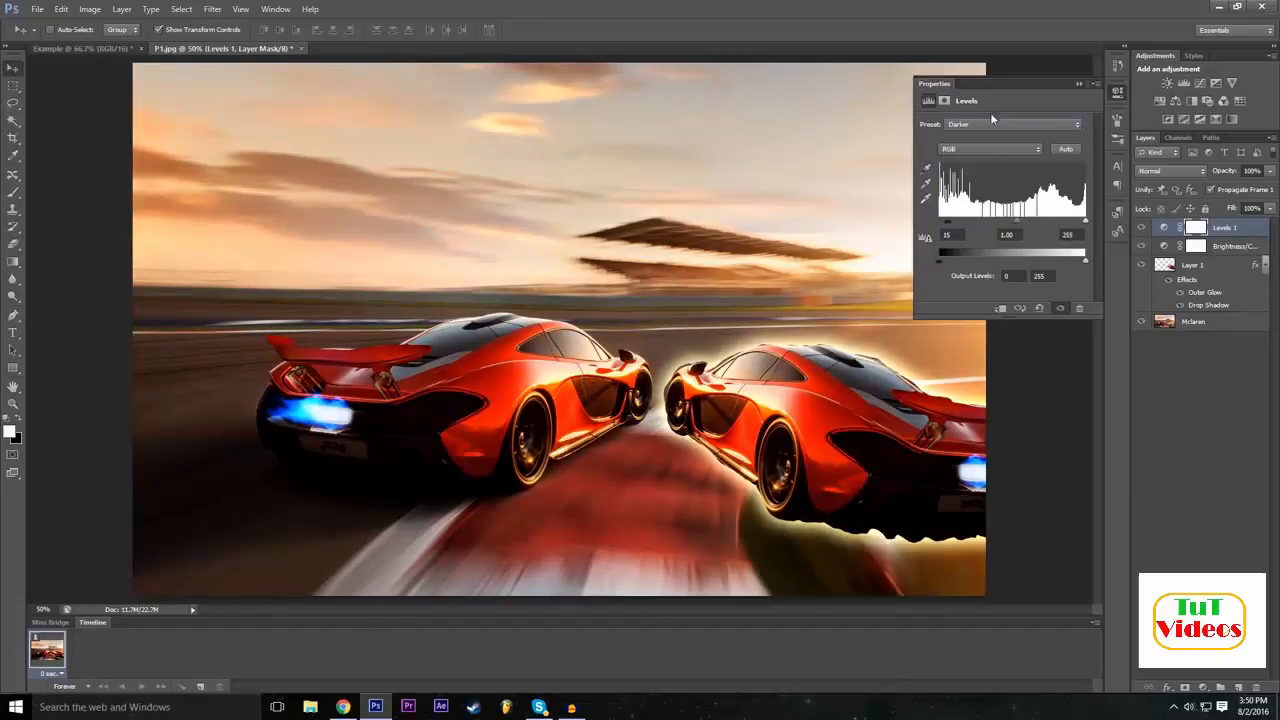
pyautogui.click(991, 123)
pyautogui.click(993, 172)
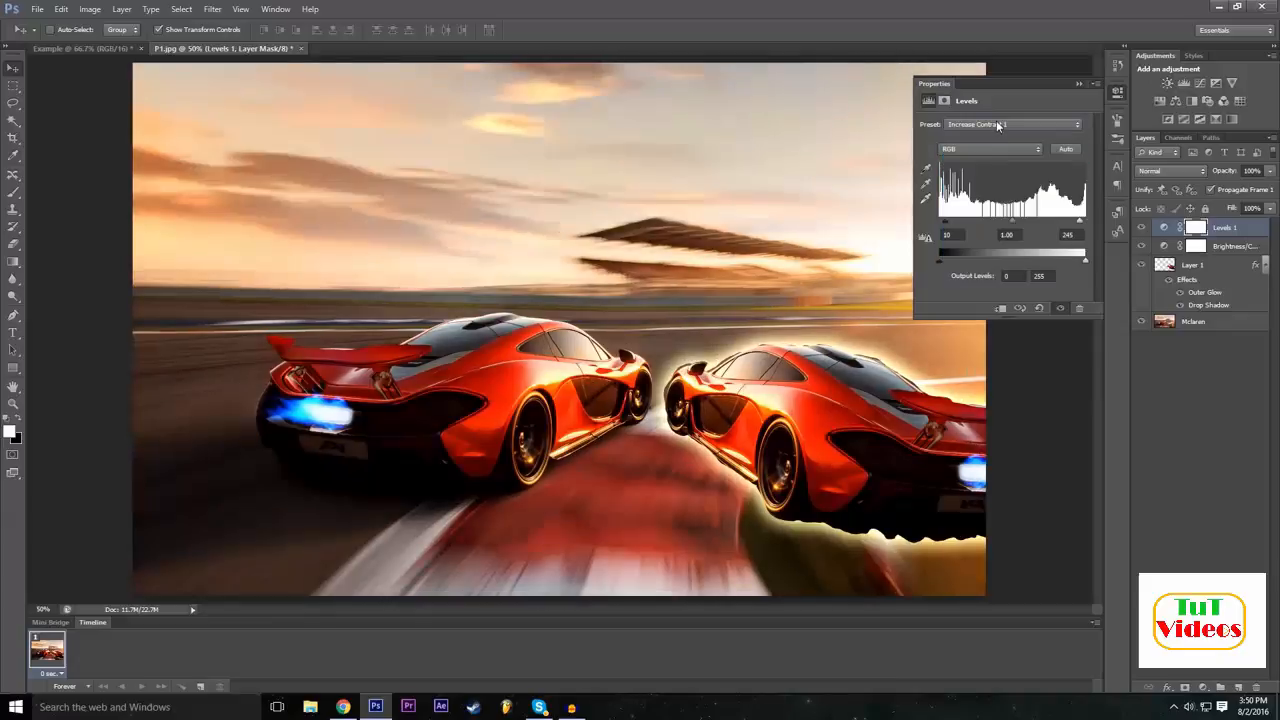
# Try the Custom, Midtones Darker and Lighten Shadows presets on the Levels adjustment.
pyautogui.click(996, 120)
pyautogui.click(1000, 204)
pyautogui.click(981, 126)
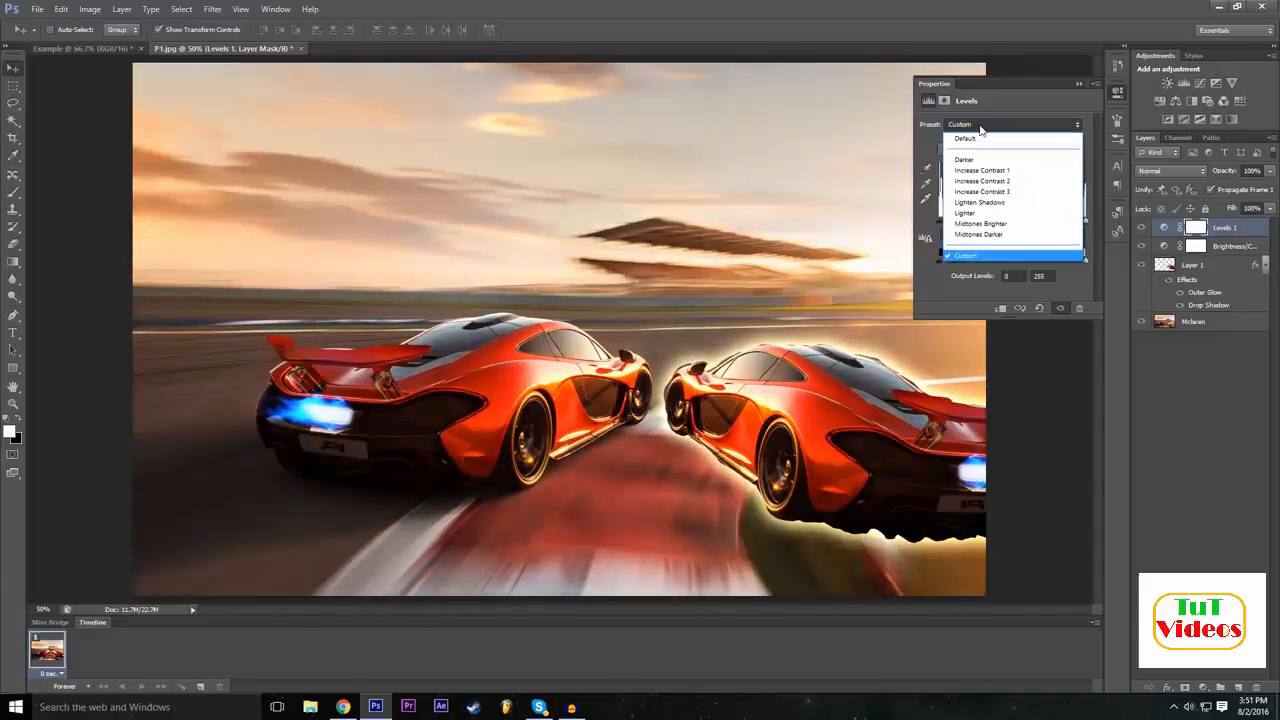
pyautogui.click(998, 234)
pyautogui.click(1000, 124)
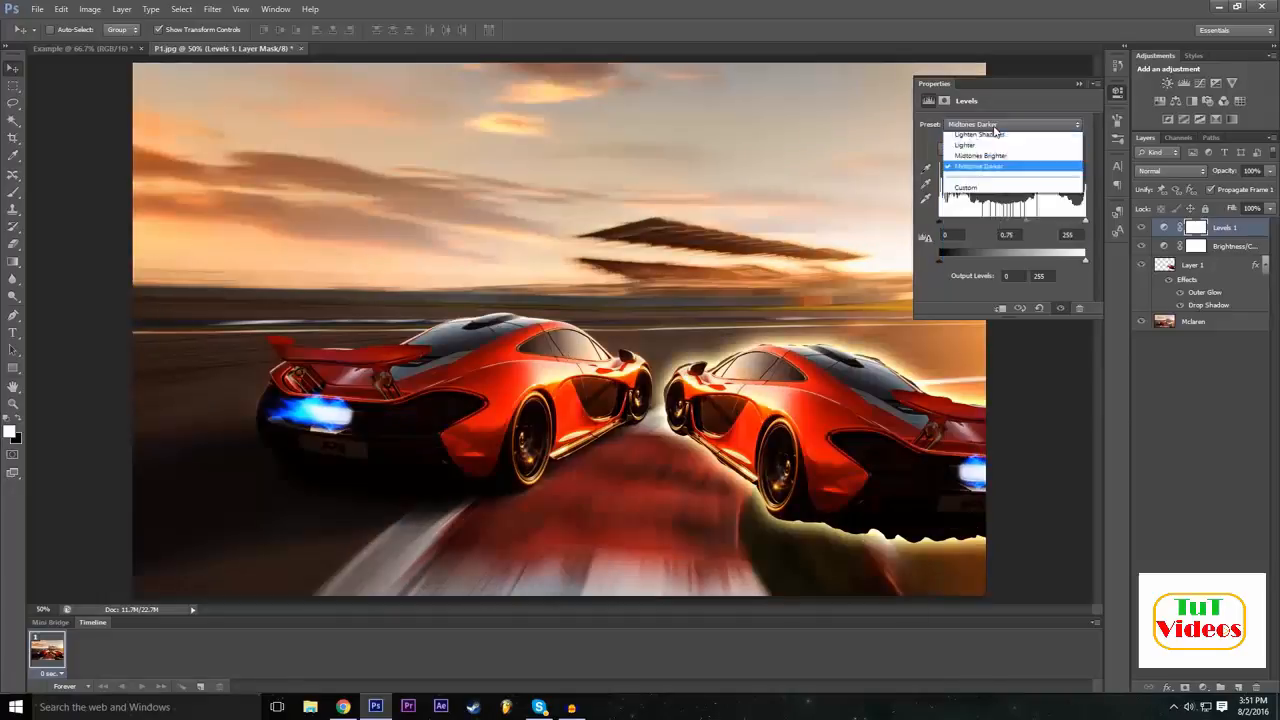
pyautogui.click(998, 220)
pyautogui.click(987, 124)
pyautogui.click(985, 202)
# Try the Increase Contrast 3, Increase Contrast 1 and Darker presets on the Levels adjustment.
pyautogui.click(1000, 124)
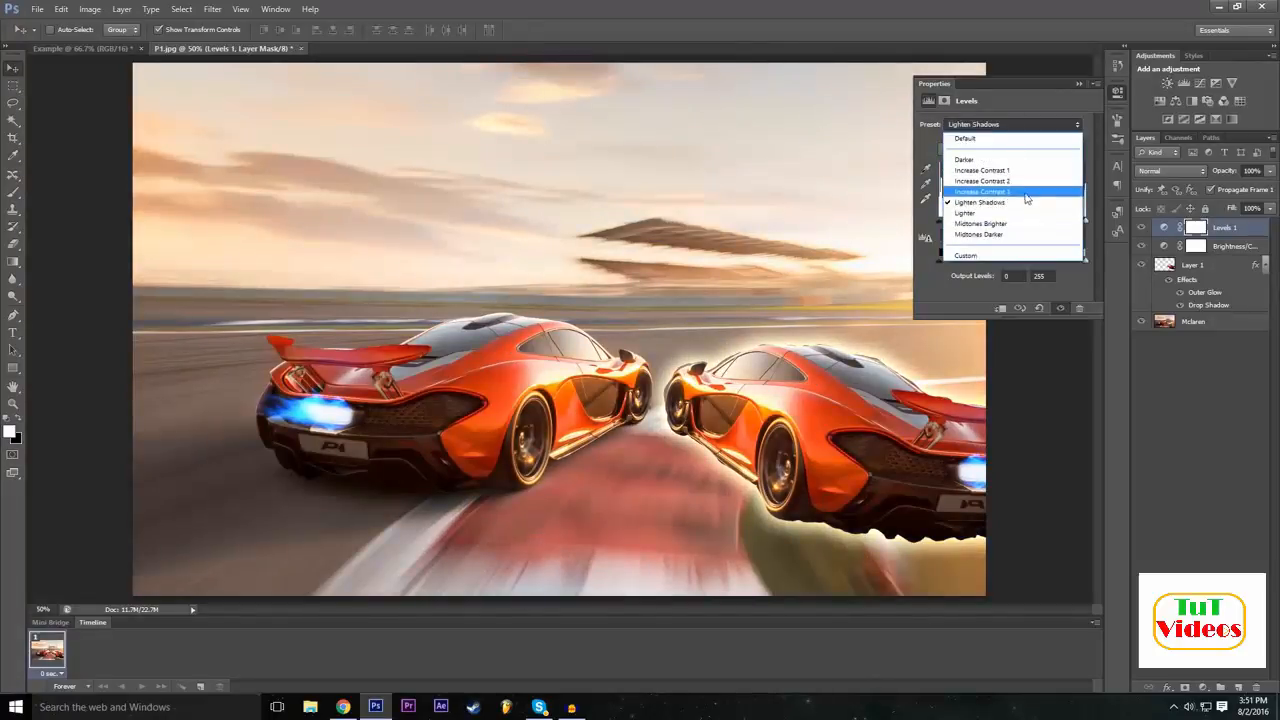
pyautogui.click(1025, 191)
pyautogui.click(993, 126)
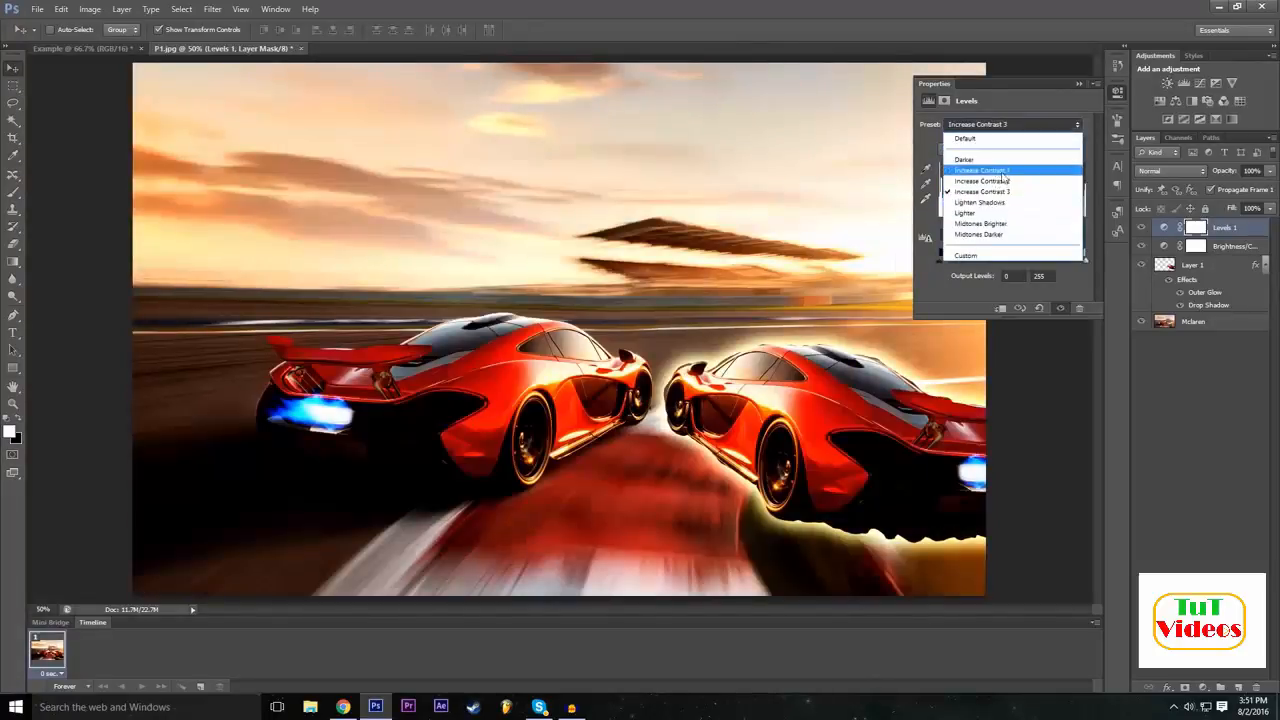
pyautogui.click(1000, 170)
pyautogui.click(992, 127)
pyautogui.click(1000, 170)
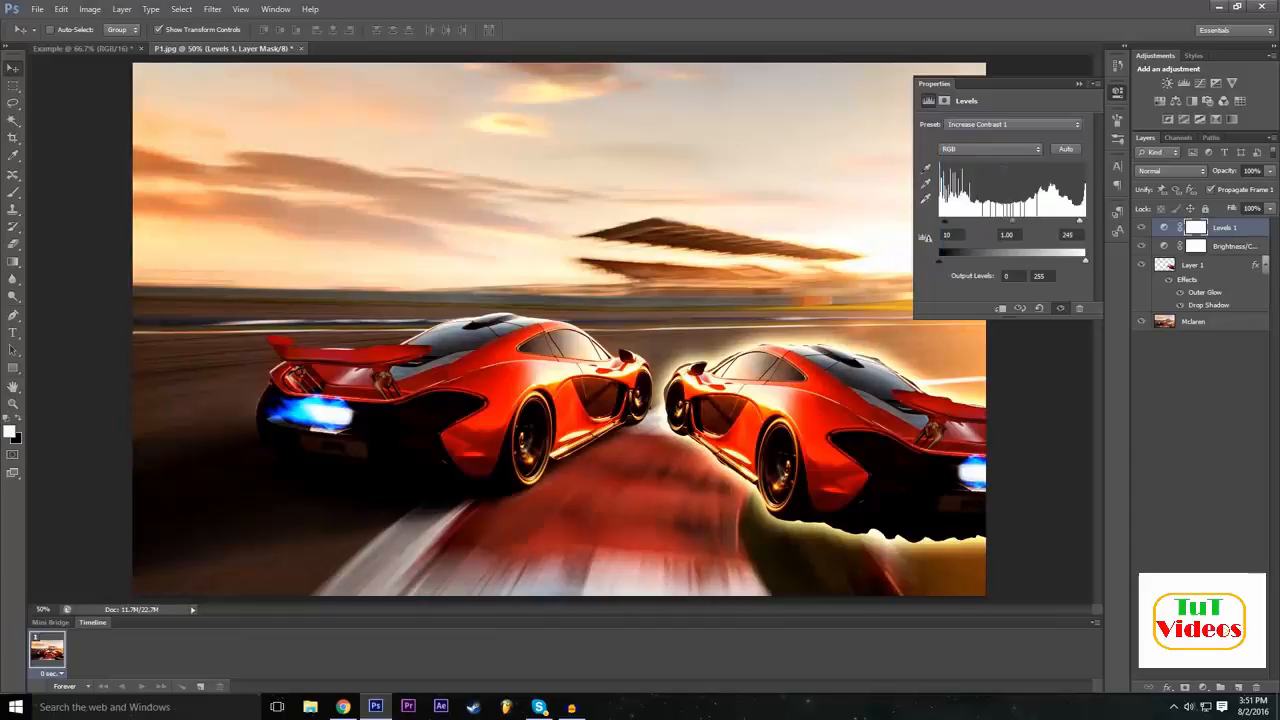
pyautogui.click(1000, 124)
pyautogui.click(985, 158)
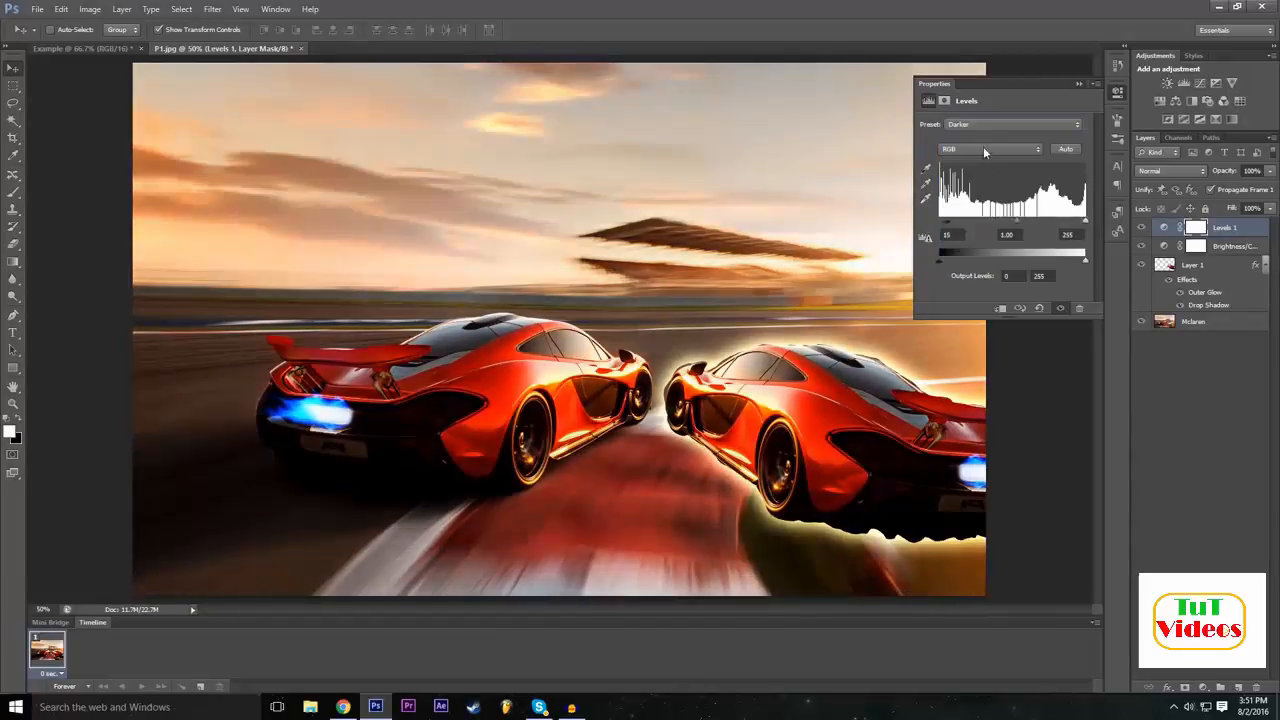
# Preview the Midtones Brighter preset, settle on Midtones Darker for the Levels adjustment, and collapse its properties.
pyautogui.click(987, 134)
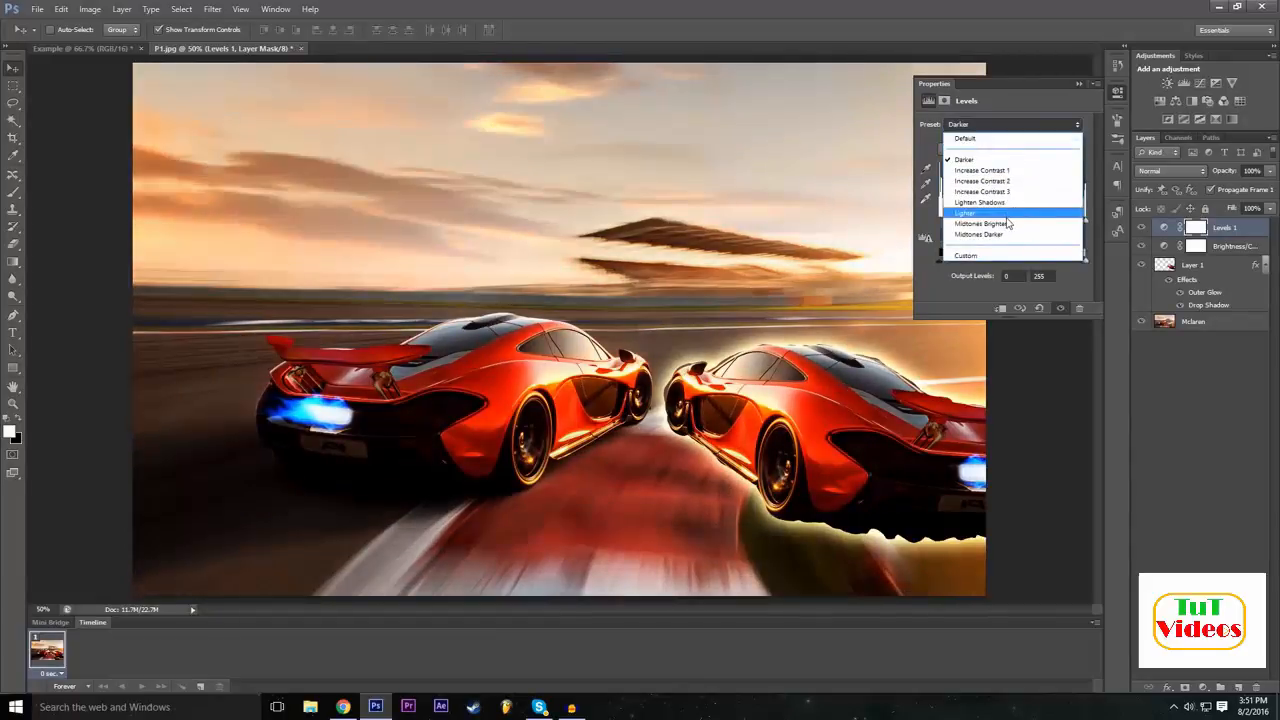
pyautogui.click(1008, 223)
pyautogui.click(1000, 124)
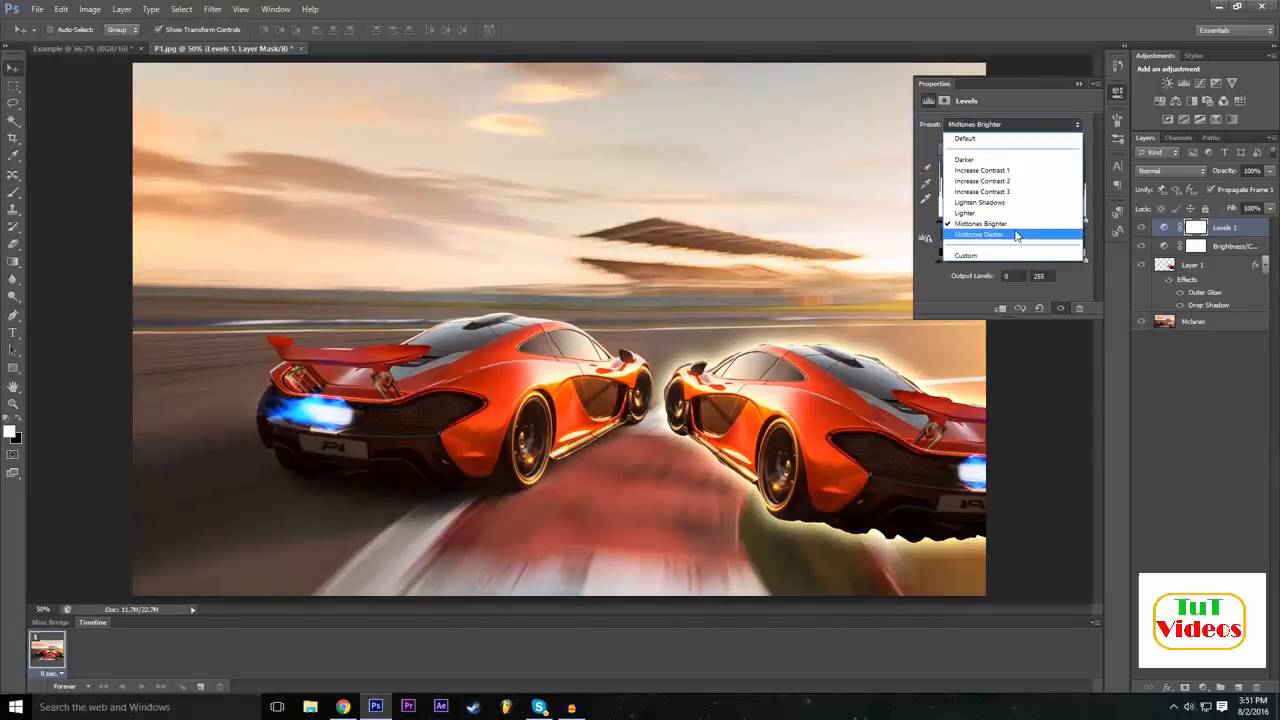
pyautogui.click(1016, 234)
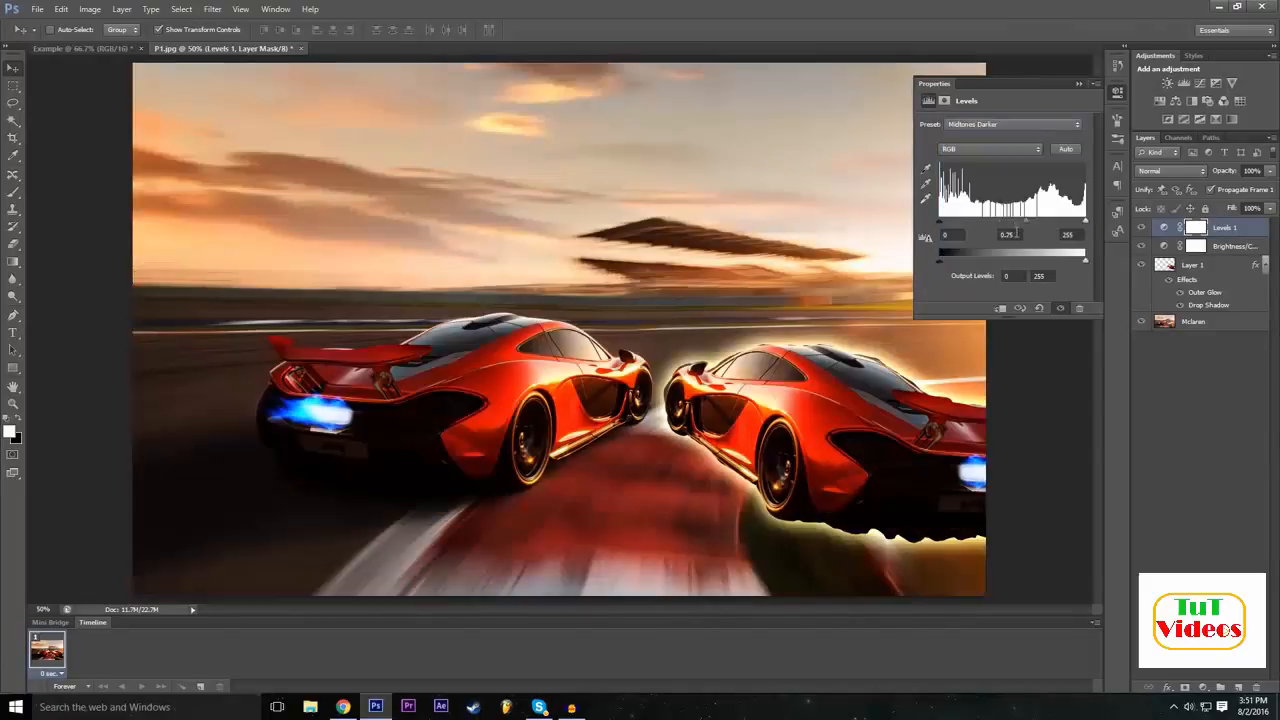
pyautogui.click(1078, 84)
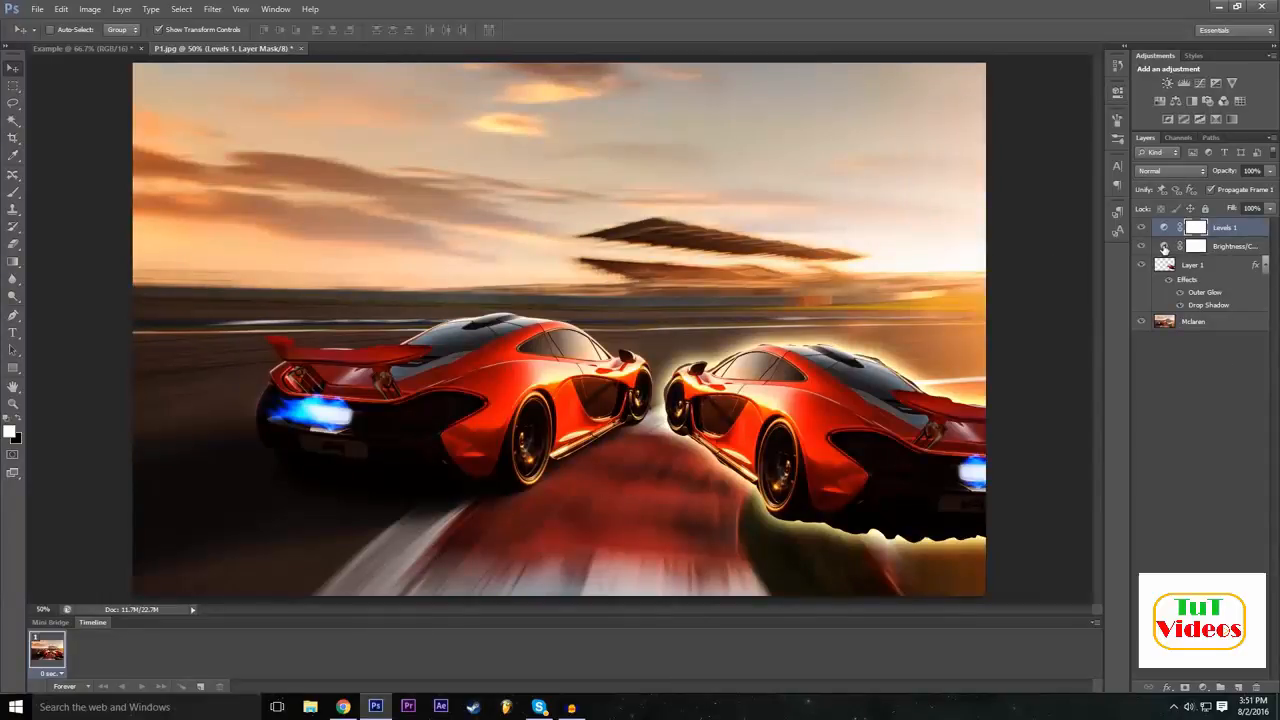
# Reopen the Brightness/Contrast adjustment layer's properties and raise its brightness to about 57.
pyautogui.doubleClick(1163, 248)
pyautogui.moveTo(1001, 155); pyautogui.dragTo(1032, 160)
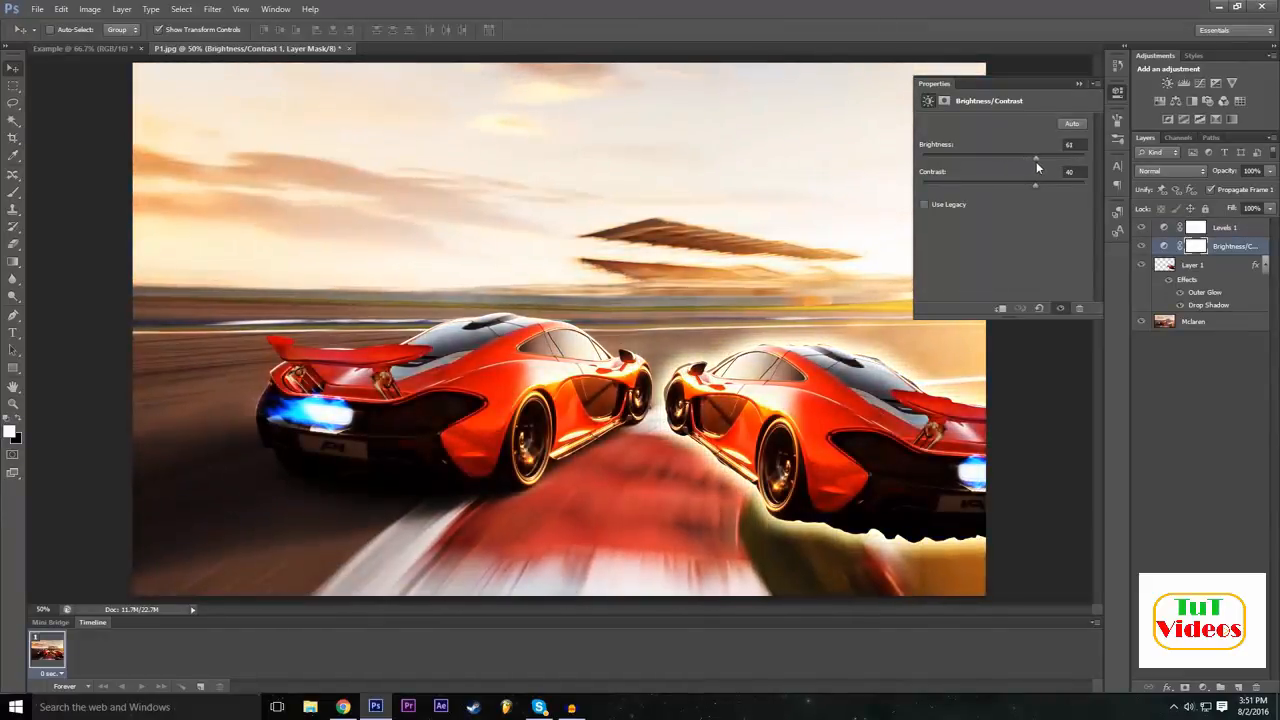
pyautogui.click(1079, 84)
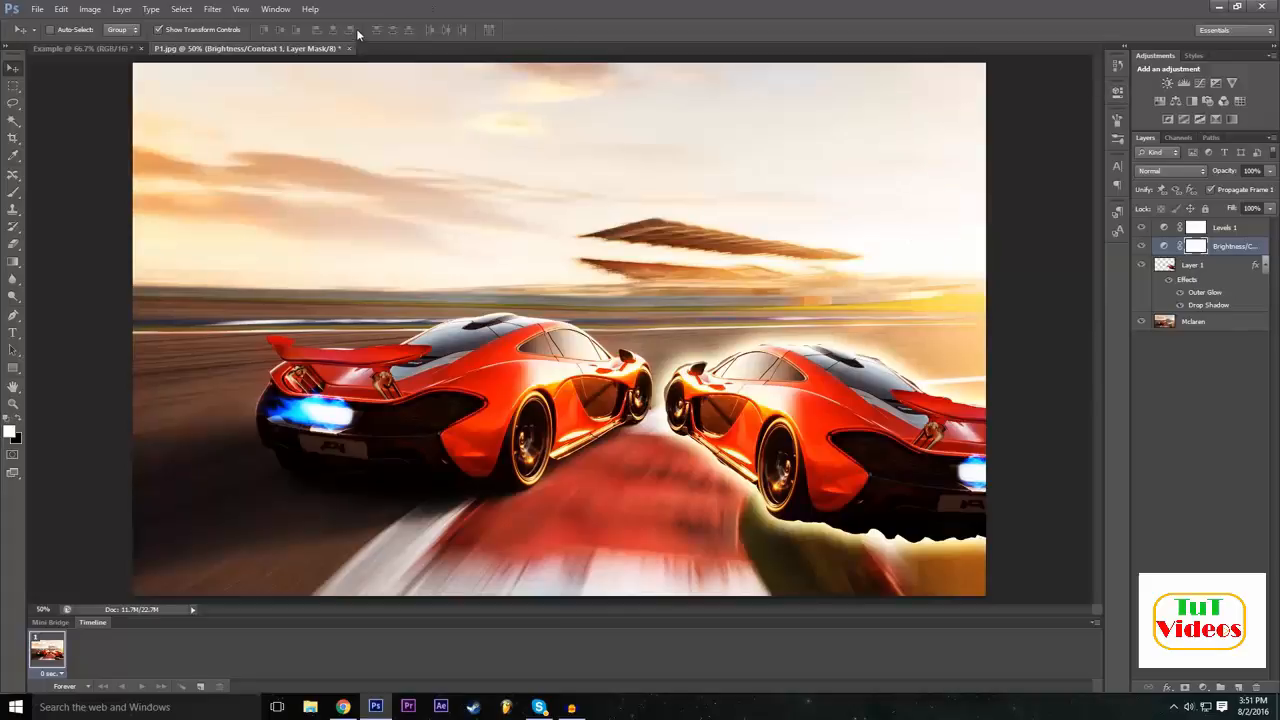
# Create an Exposure adjustment layer above the Brightness/Contrast layer, keeping the default name, Normal mode and 100% opacity.
pyautogui.click(212, 8)
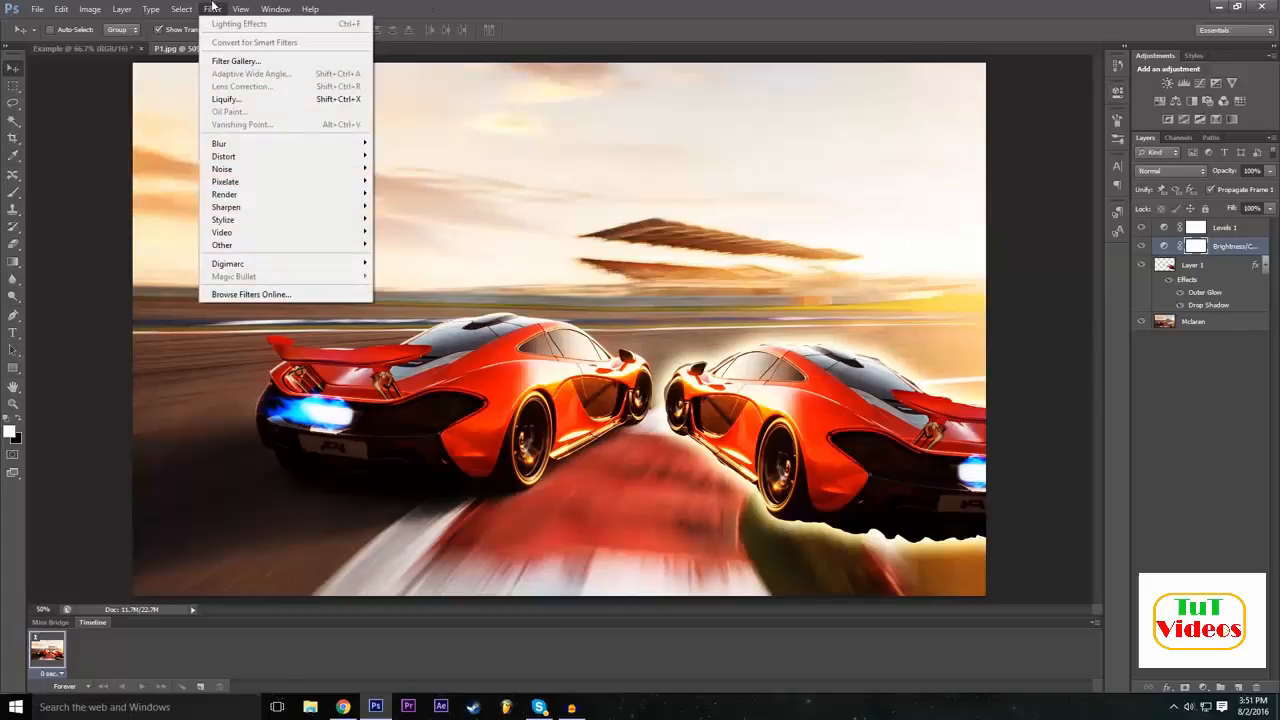
pyautogui.moveTo(132, 6)
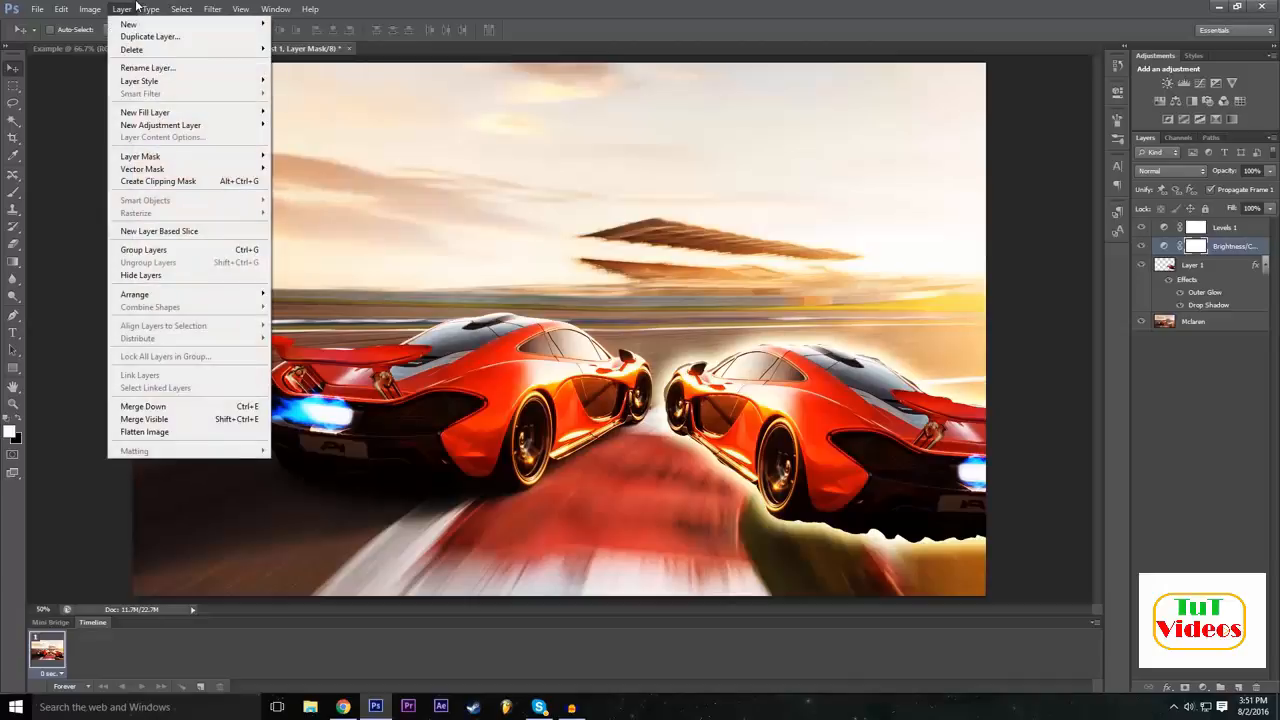
pyautogui.moveTo(163, 126)
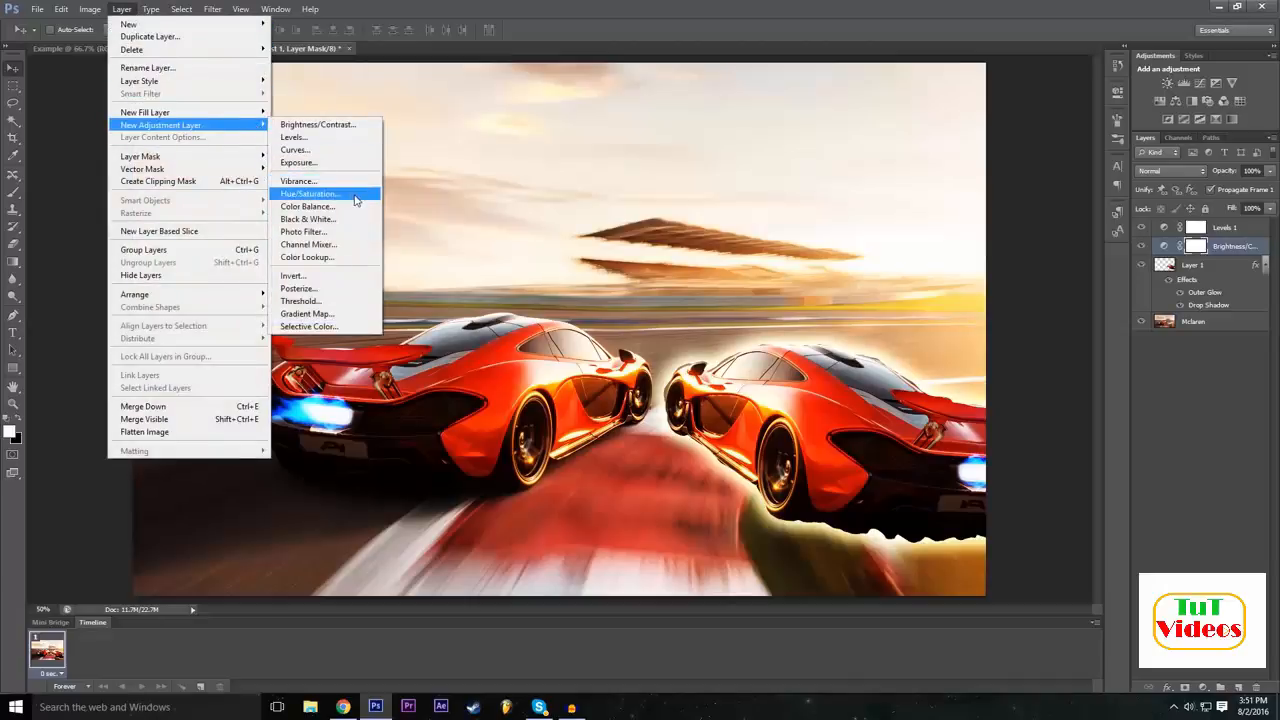
pyautogui.click(320, 163)
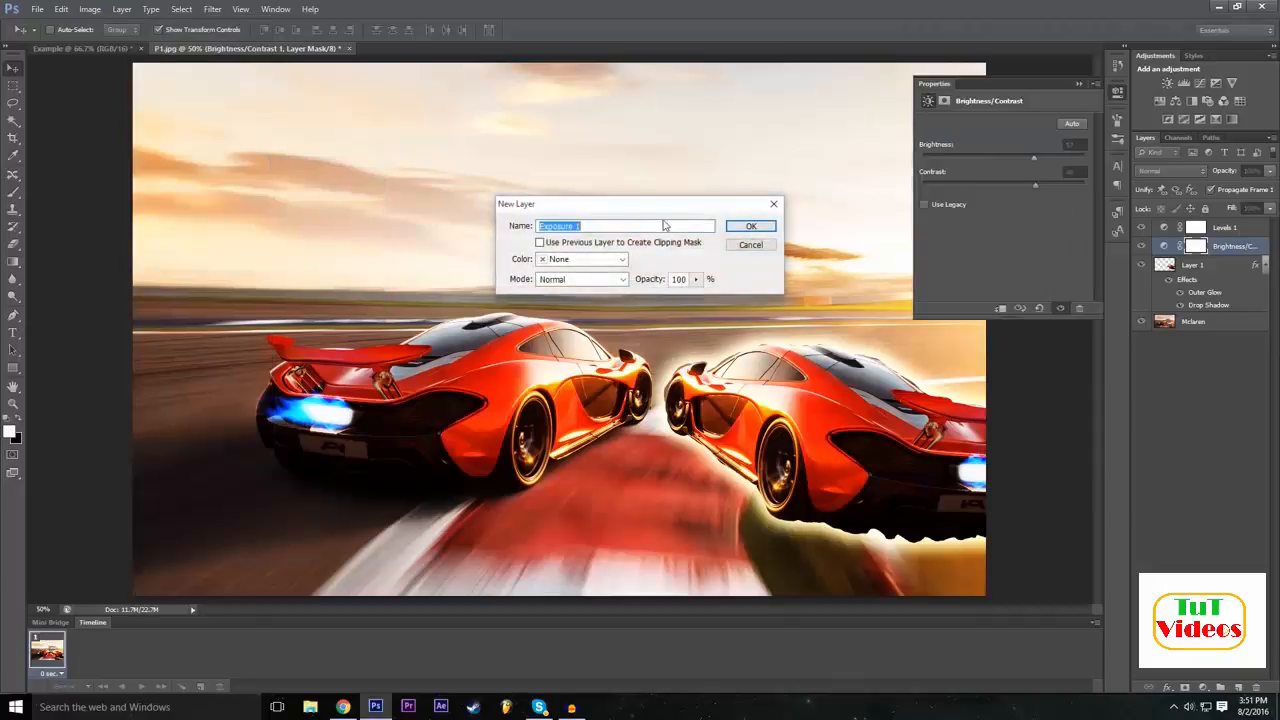
pyautogui.click(748, 226)
# Set exposure to -0.22, offset to +0.0207 and gamma correction to 0.78, and toggle the three adjustment layers' visibility to compare the picture.
pyautogui.moveTo(1005, 159); pyautogui.dragTo(1007, 190)
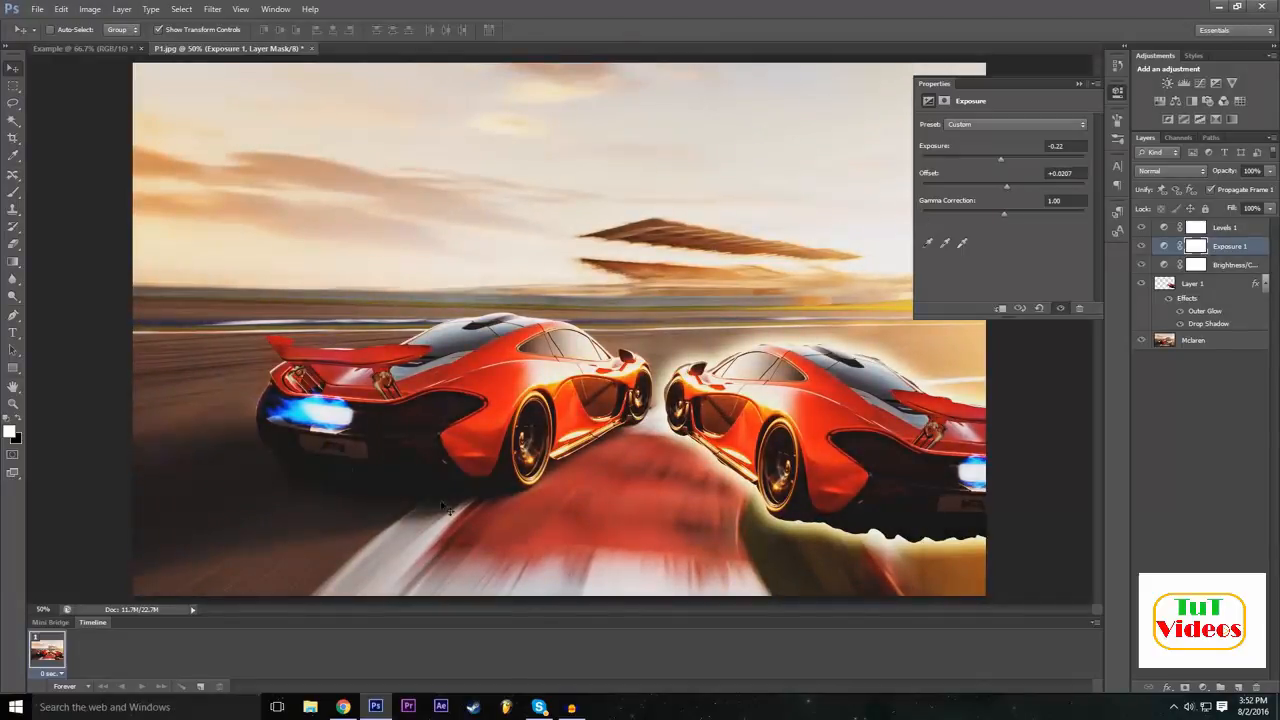
pyautogui.moveTo(1005, 215); pyautogui.dragTo(1017, 213)
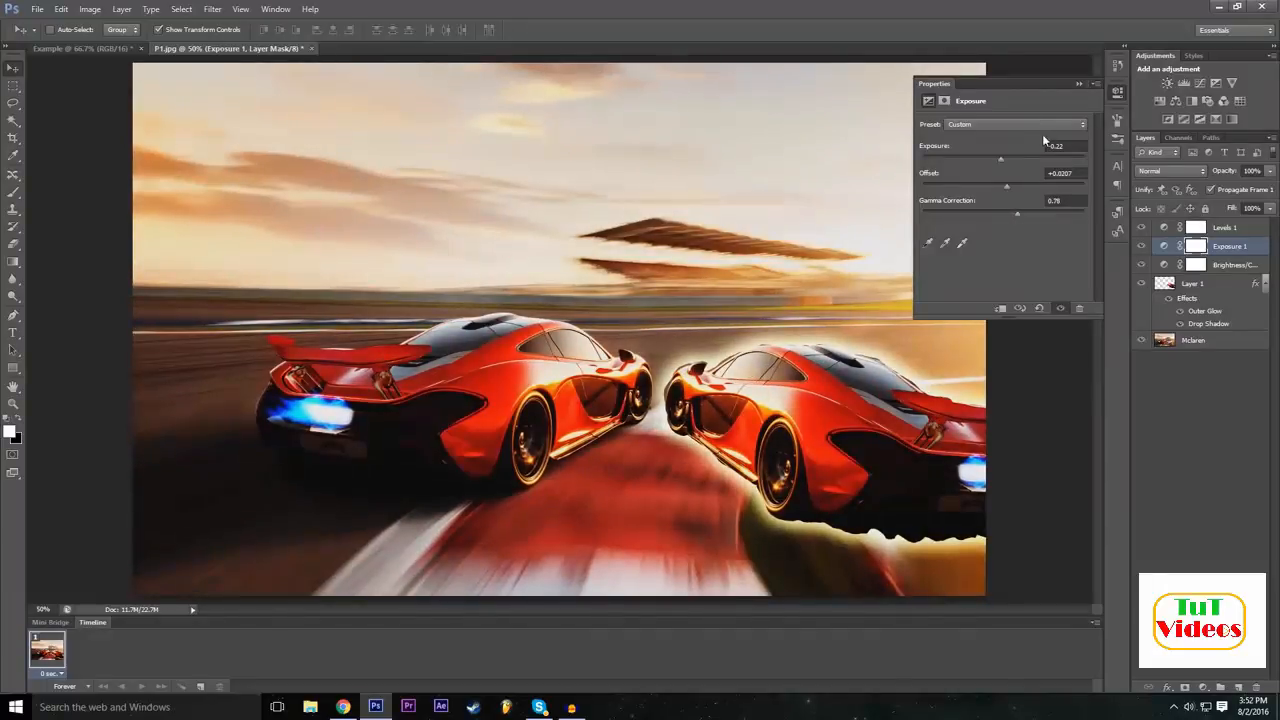
pyautogui.click(1079, 83)
pyautogui.moveTo(1141, 228); pyautogui.dragTo(1145, 276)
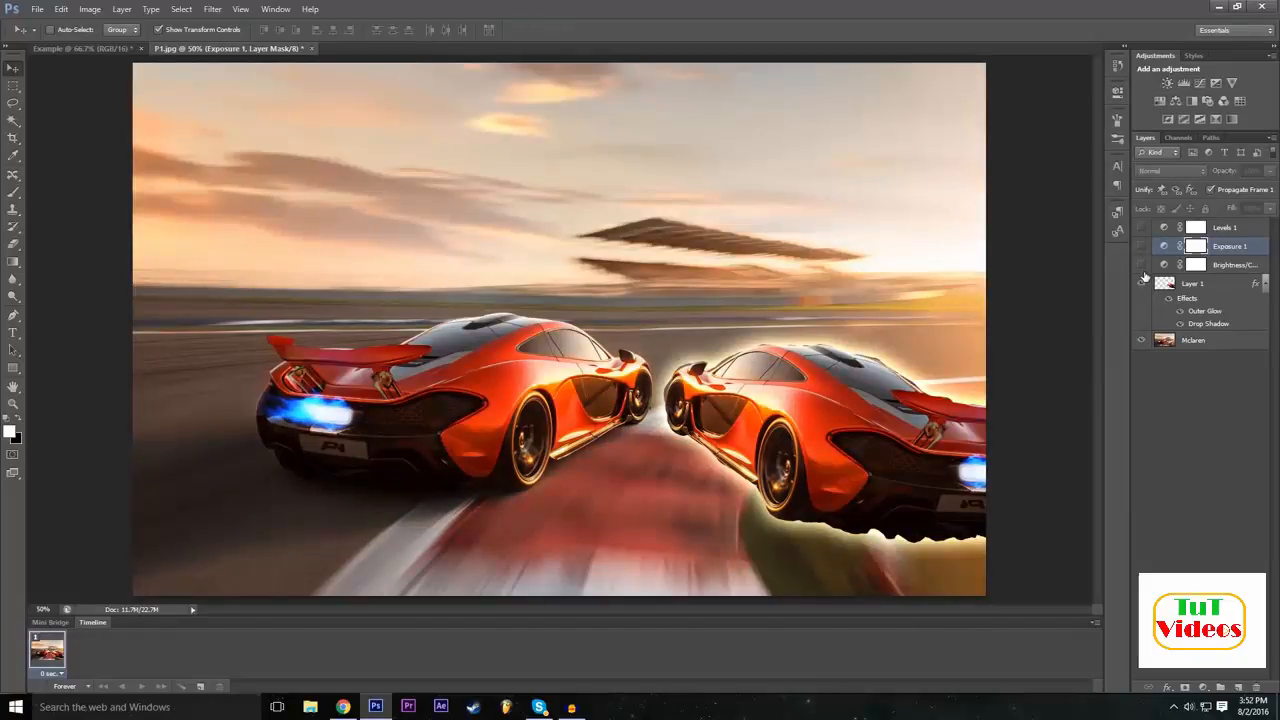
pyautogui.moveTo(1142, 266); pyautogui.dragTo(1141, 230)
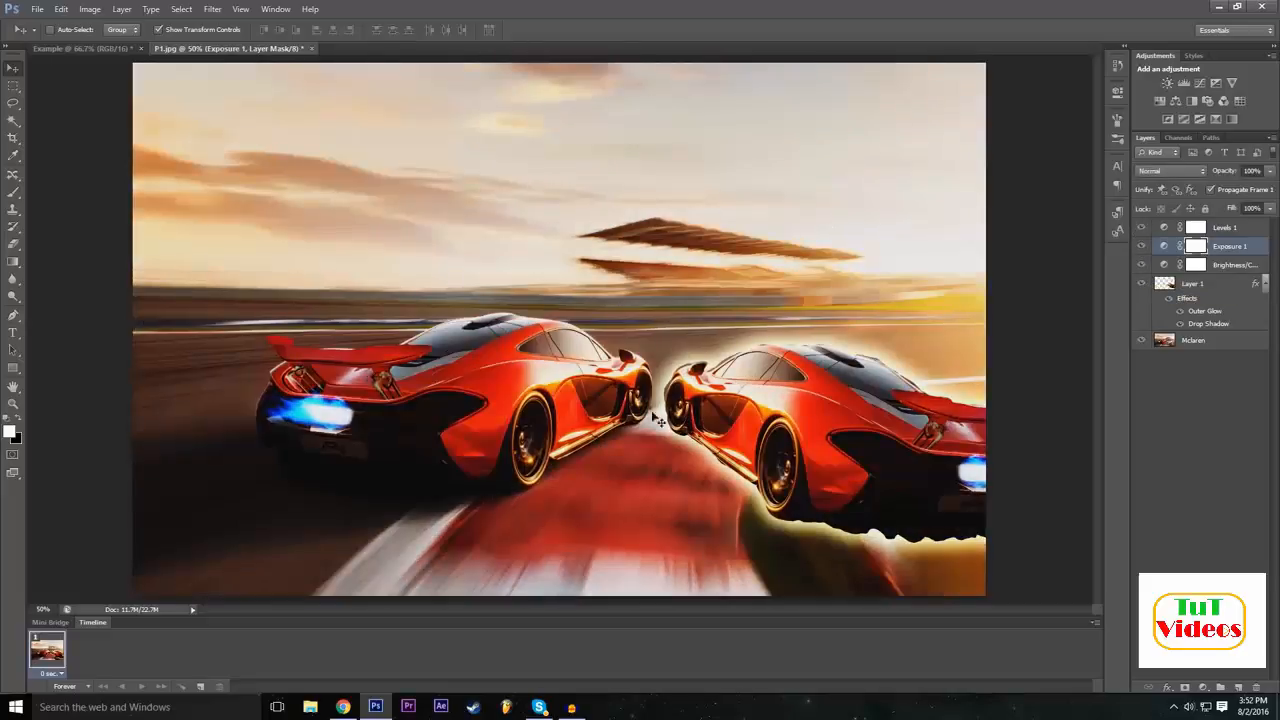
# Create a Color Lookup adjustment layer above the Exposure layer, keeping the default name, Normal mode and 100% opacity.
pyautogui.click(120, 8)
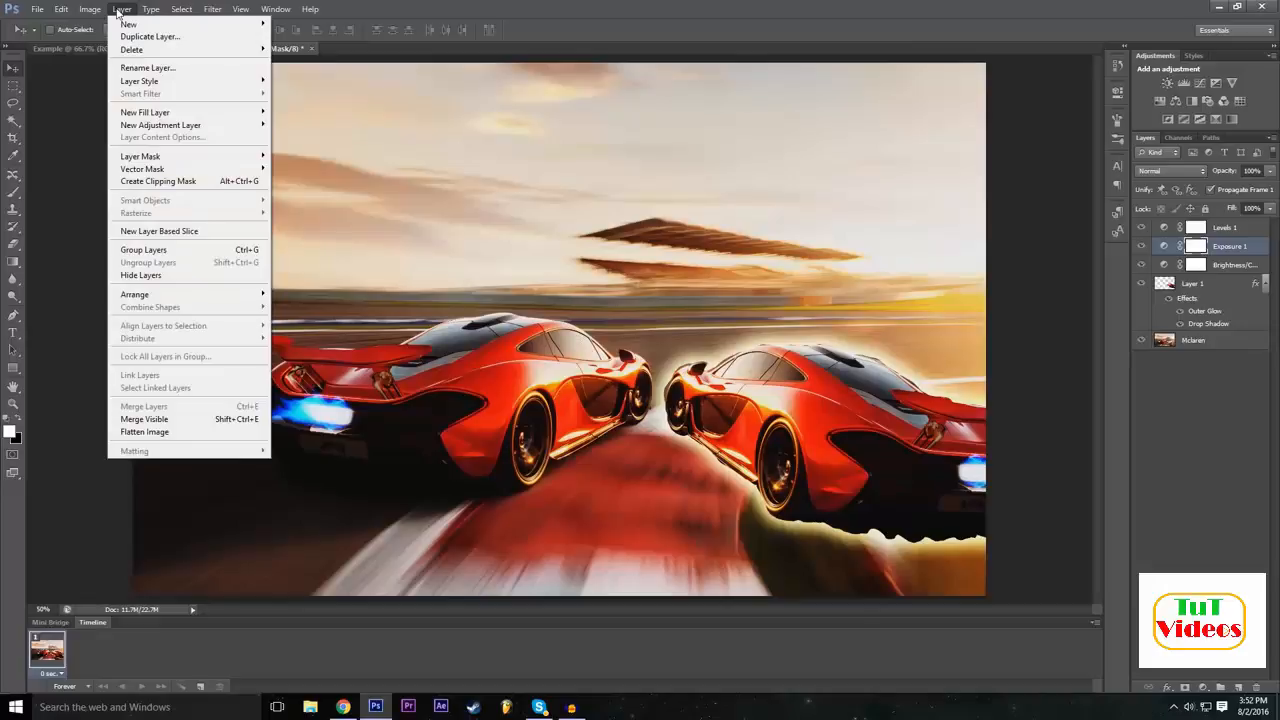
pyautogui.moveTo(105, 6)
pyautogui.moveTo(155, 6)
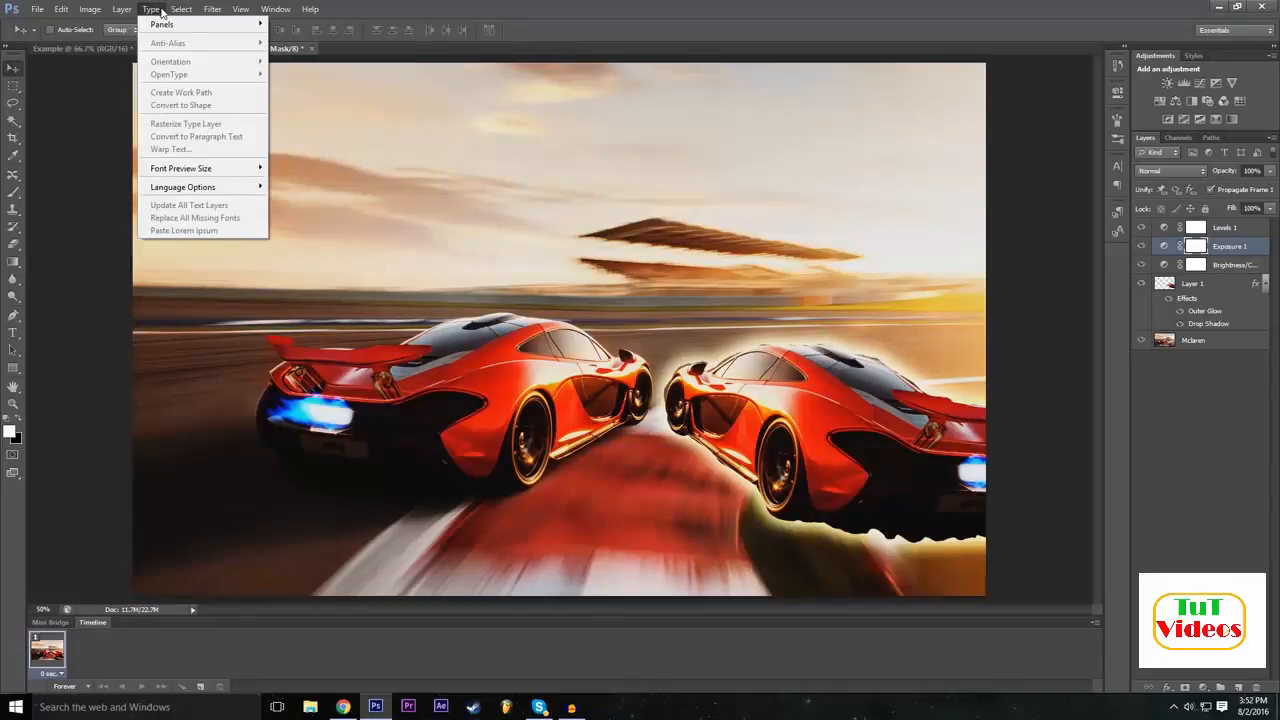
pyautogui.moveTo(124, 8)
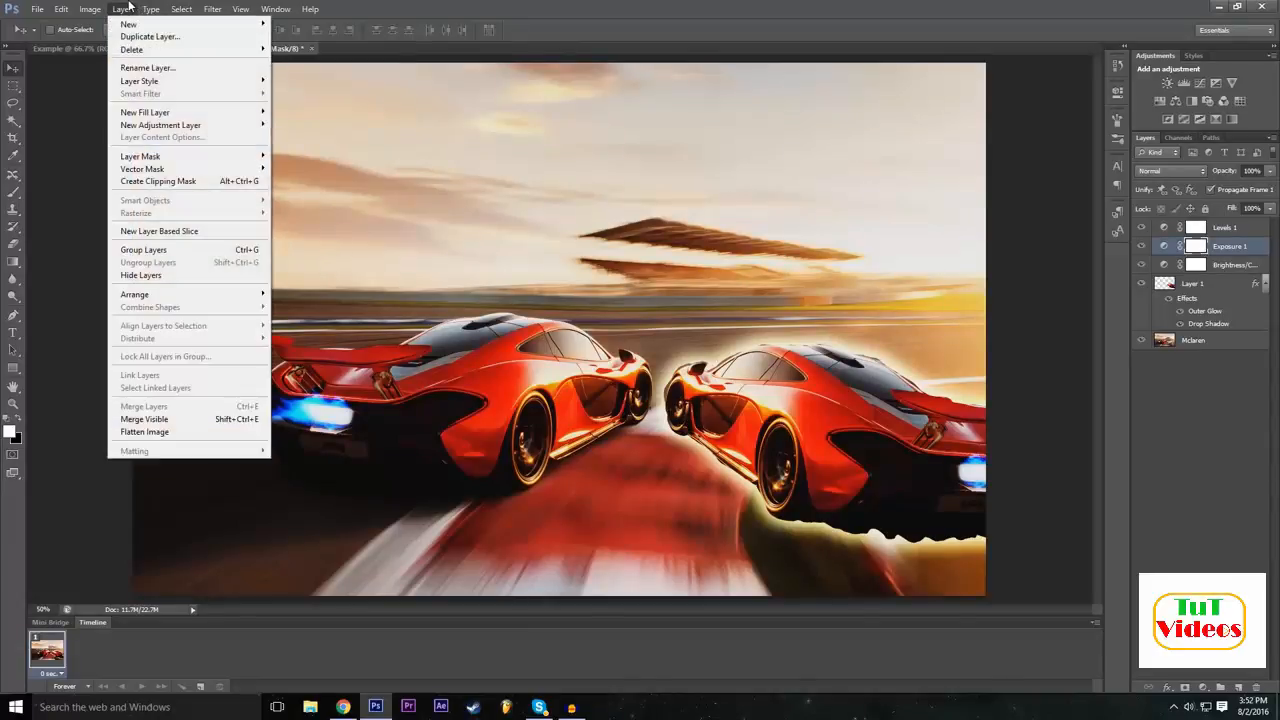
pyautogui.moveTo(172, 128)
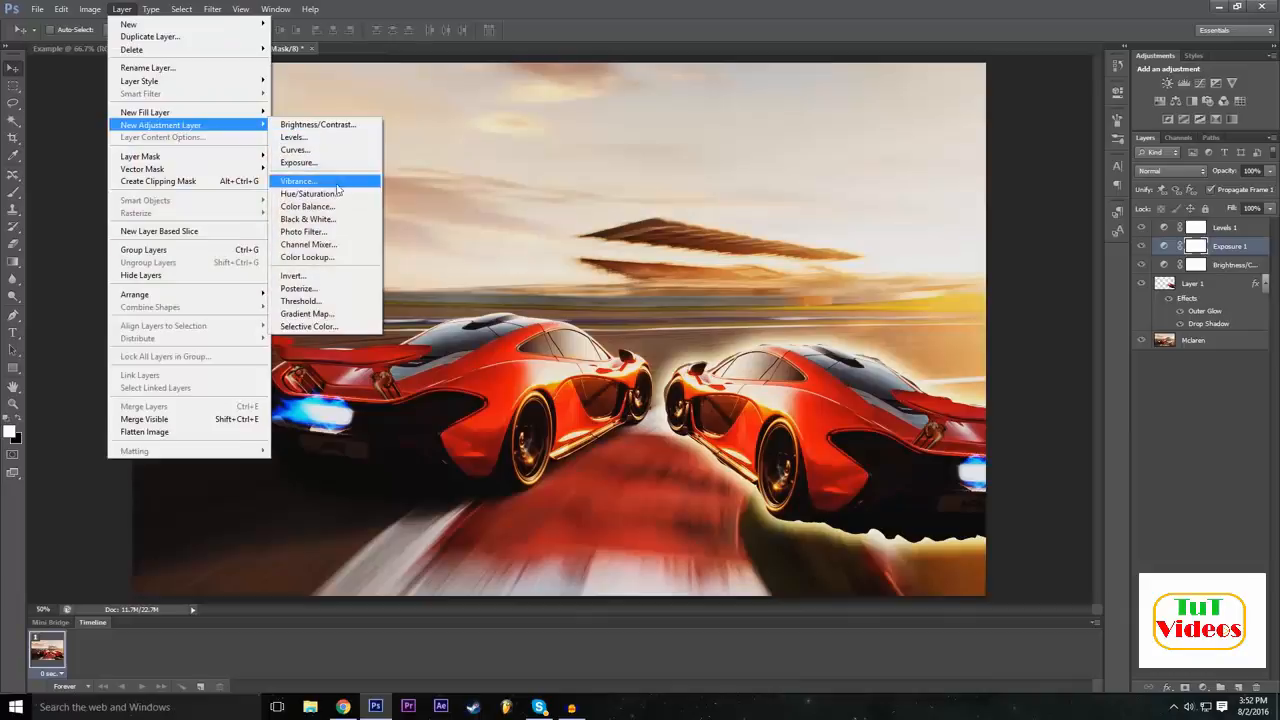
pyautogui.click(328, 258)
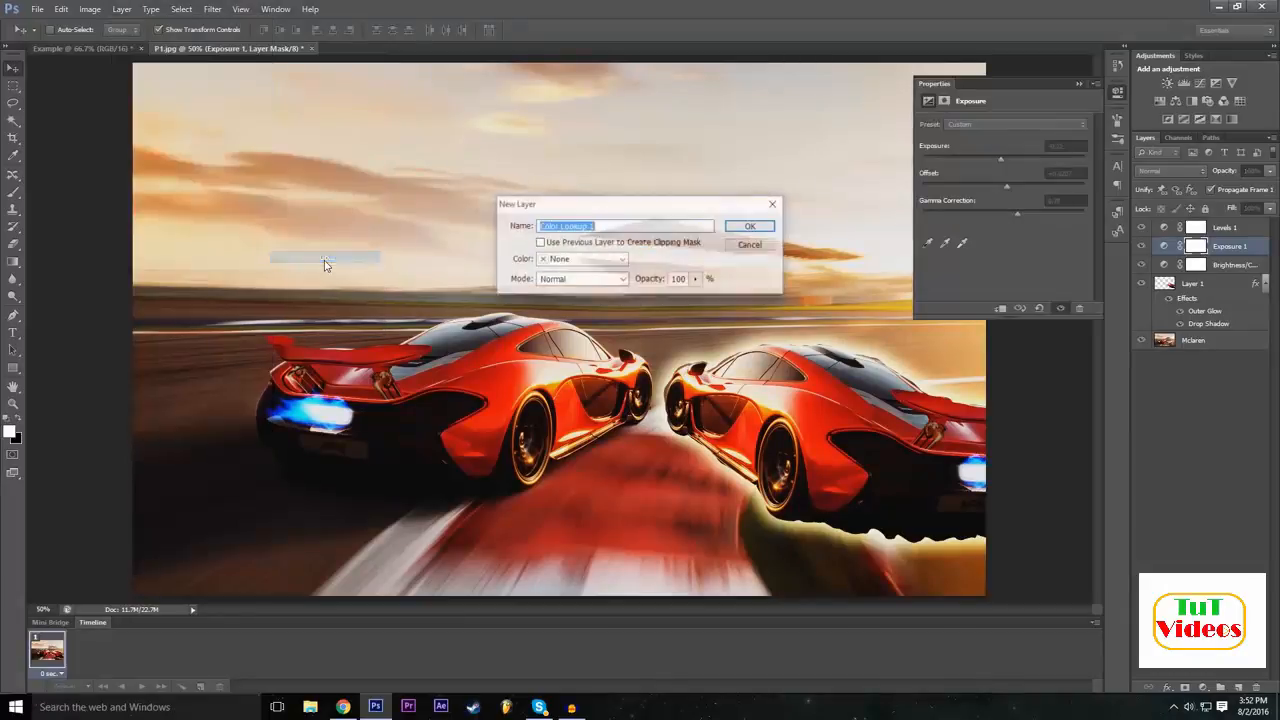
pyautogui.click(751, 226)
# Try the Turquoise-Sepia and Gold-Crimson abstract profiles on the Color Lookup adjustment.
pyautogui.click(1022, 123)
pyautogui.click(1022, 123)
pyautogui.click(1010, 141)
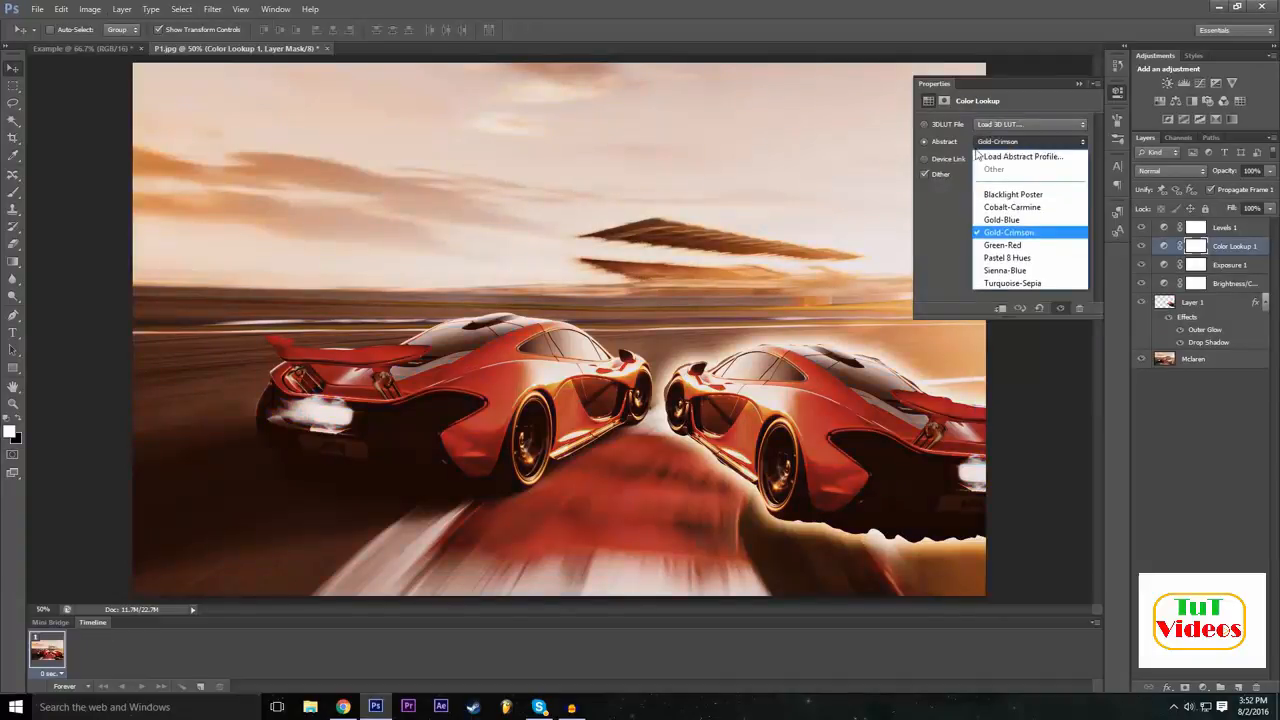
pyautogui.click(1010, 283)
pyautogui.click(1010, 141)
pyautogui.click(990, 233)
pyautogui.click(1016, 142)
pyautogui.click(1018, 141)
# Try the 3Strip.look, filmstock_50.3dl, Moonlight.3DL and Candlelight.CUBE 3D LUTs on the Color Lookup adjustment.
pyautogui.click(1000, 124)
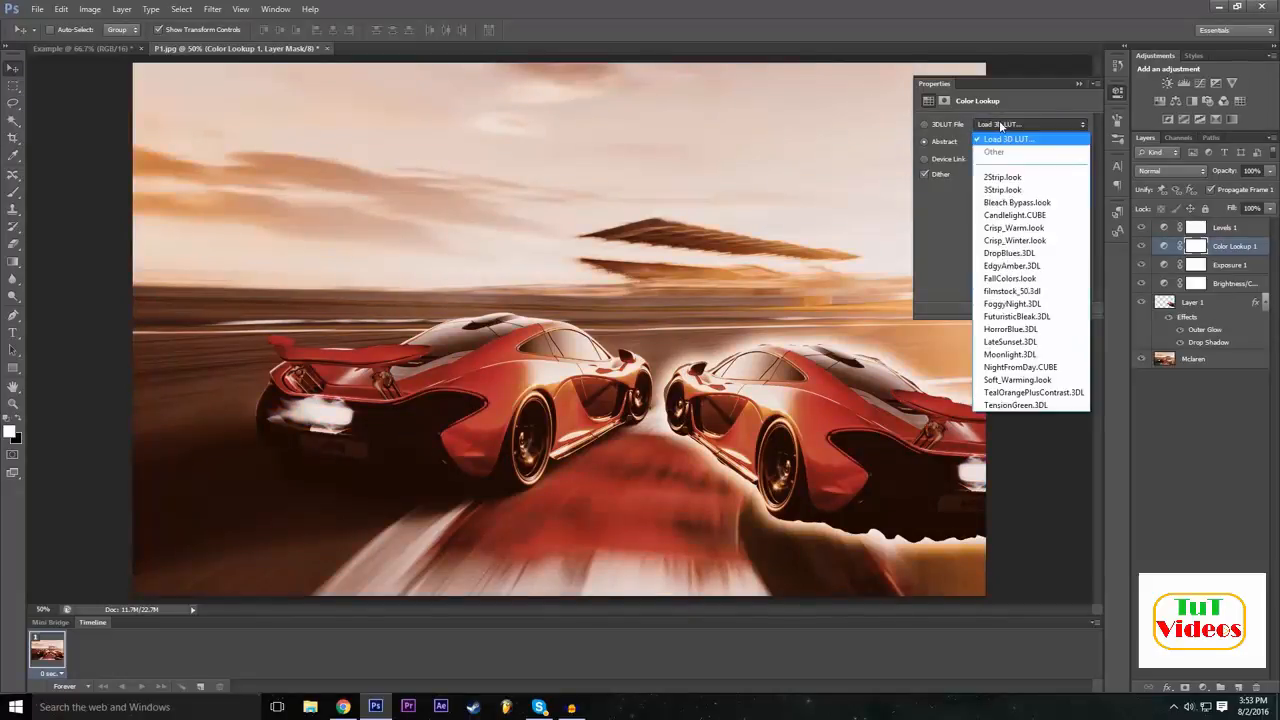
pyautogui.click(1012, 189)
pyautogui.click(1024, 126)
pyautogui.click(1020, 295)
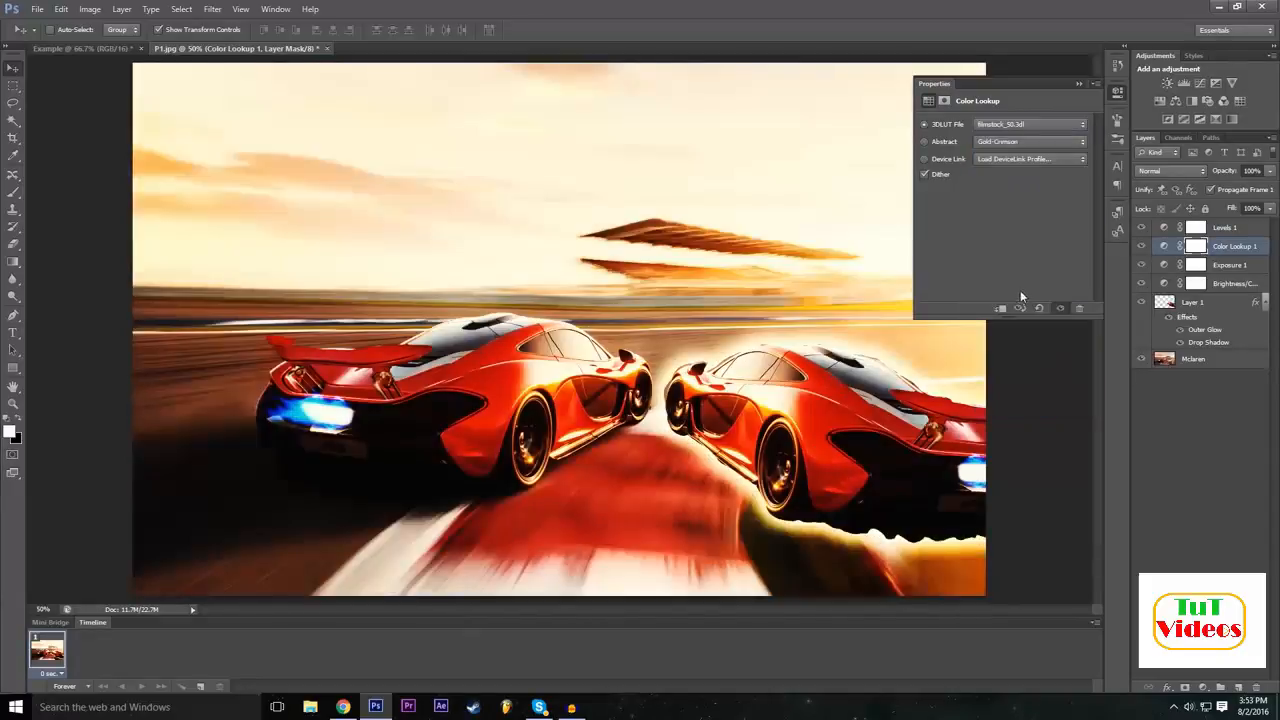
pyautogui.click(1015, 124)
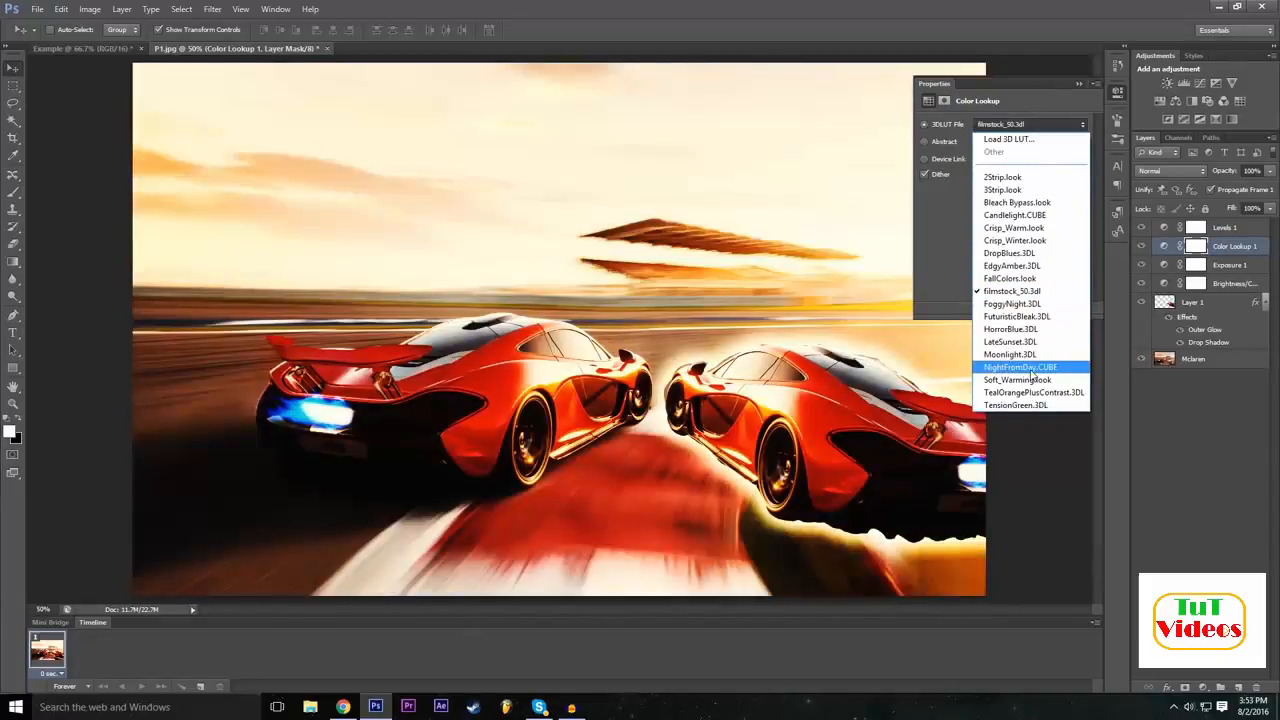
pyautogui.click(1028, 355)
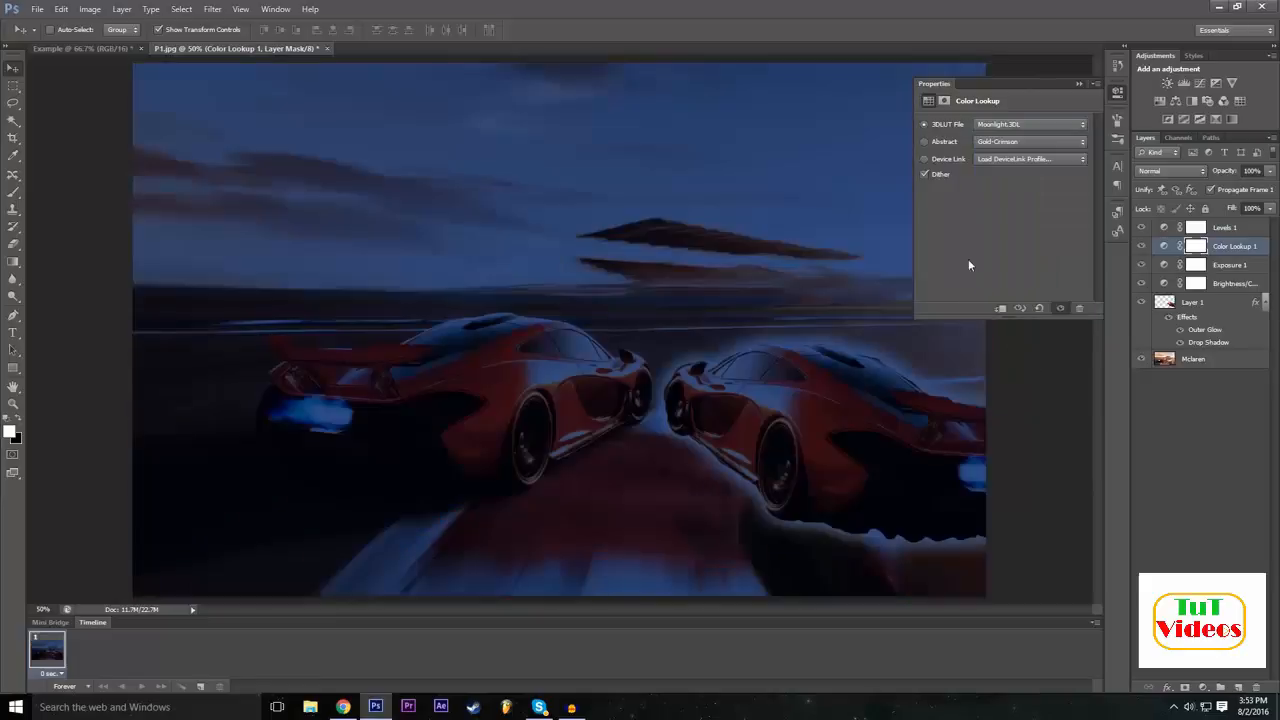
pyautogui.click(994, 122)
pyautogui.click(1020, 216)
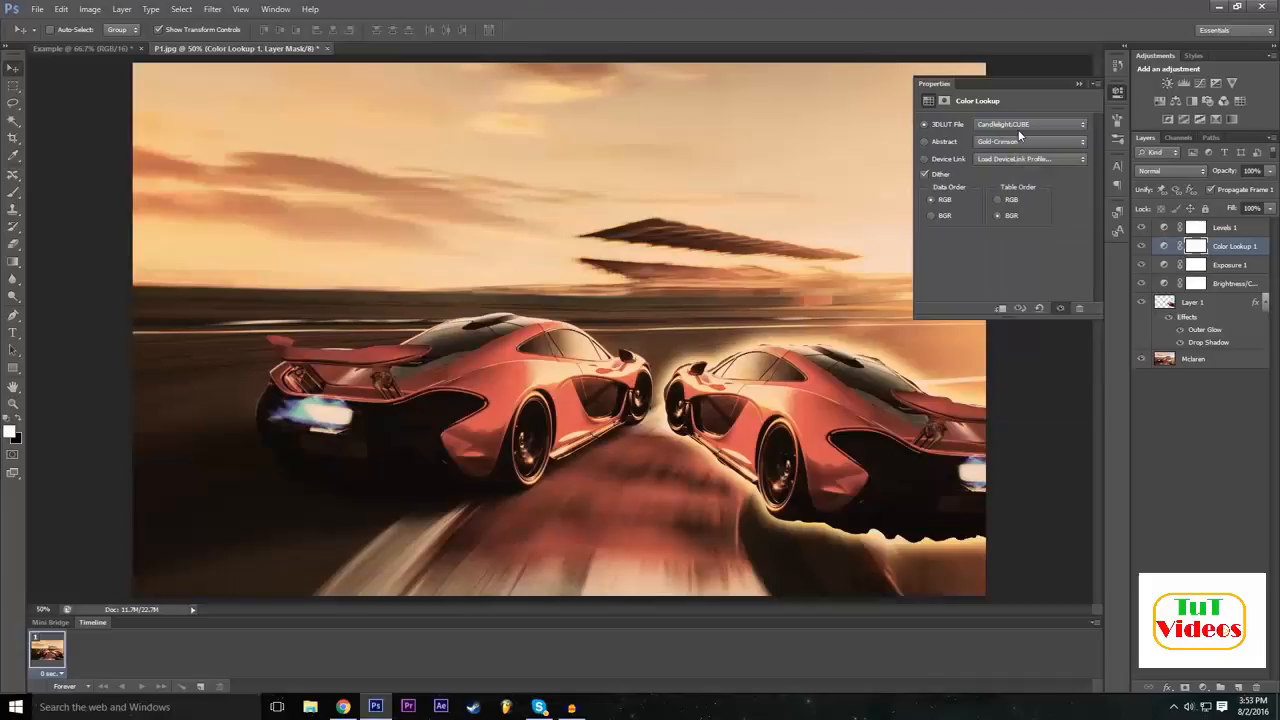
pyautogui.click(1018, 129)
pyautogui.click(1018, 129)
pyautogui.click(1018, 129)
pyautogui.click(1016, 139)
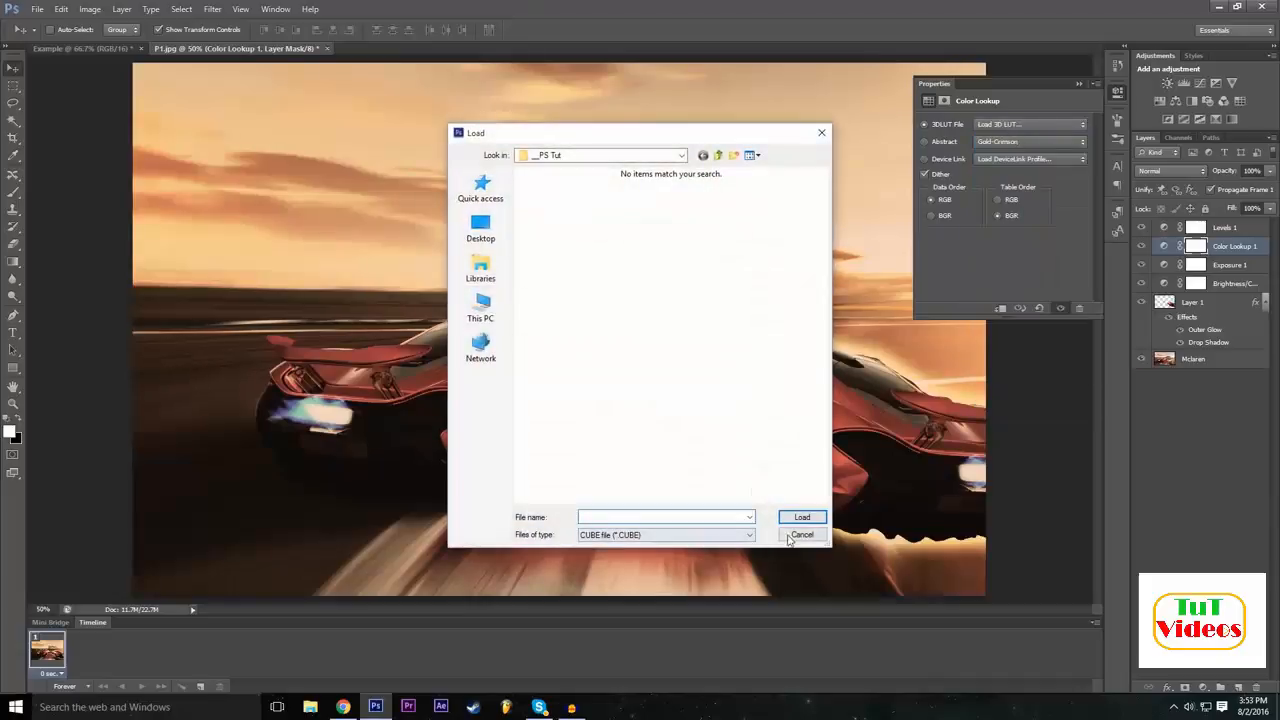
pyautogui.click(800, 535)
# Try the 2Strip.look 3D LUT, then the Green-Red and Sienna-Blue abstract profiles on the Color Lookup adjustment.
pyautogui.click(1030, 122)
pyautogui.click(1007, 132)
pyautogui.click(1006, 143)
pyautogui.click(1001, 142)
pyautogui.click(1002, 145)
pyautogui.click(1008, 246)
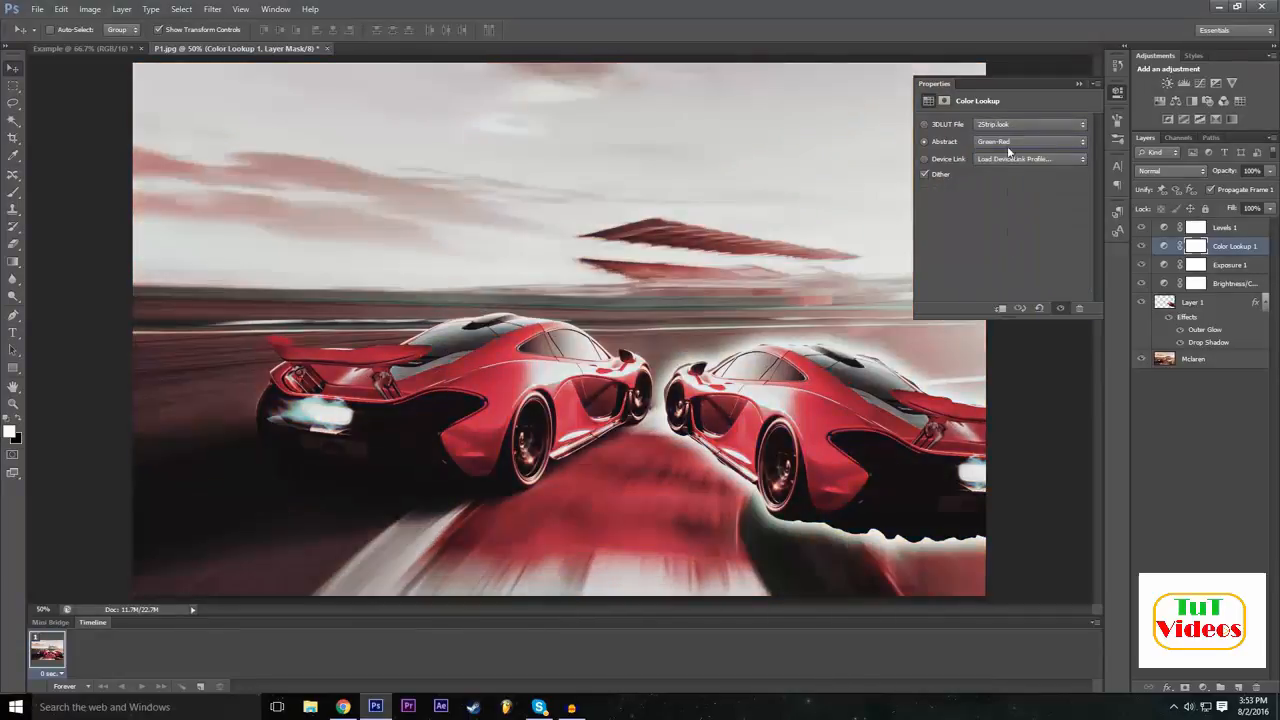
pyautogui.click(1008, 142)
pyautogui.click(1018, 268)
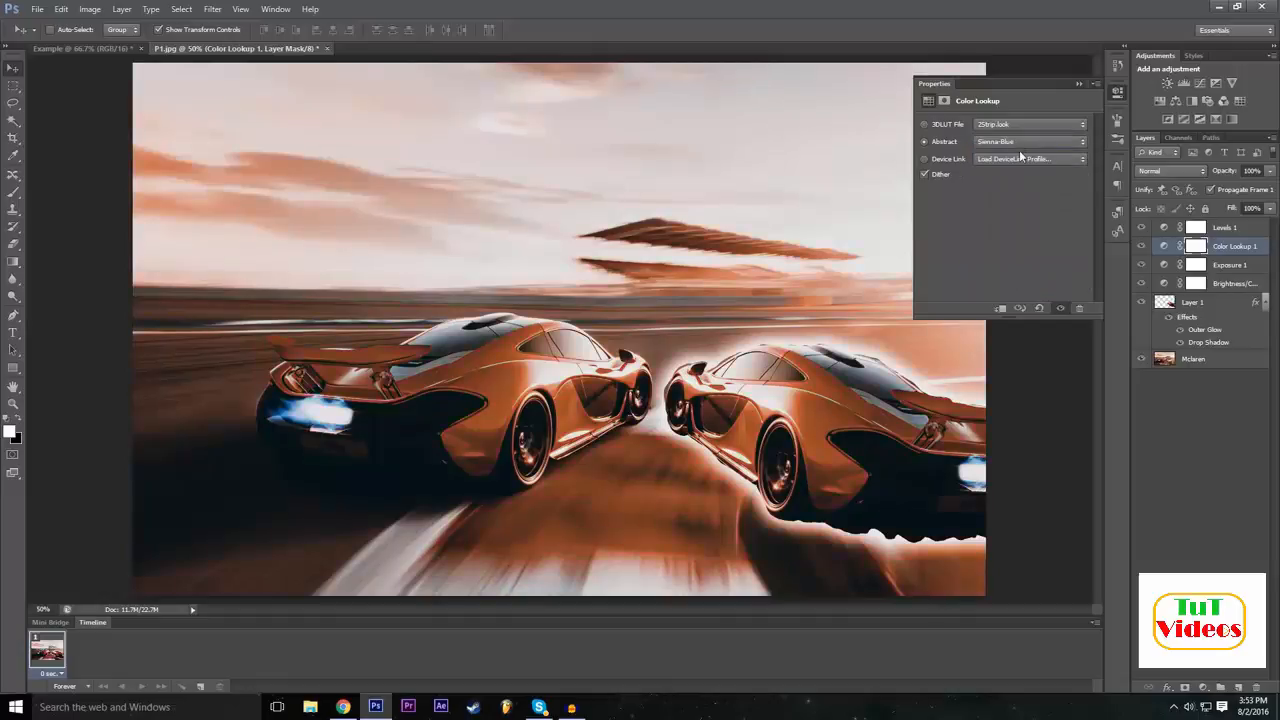
# Try the Turquoise-Sepia, Gold-Blue, Blacklight Poster and Cobalt-Carmine abstract profiles on the Color Lookup adjustment.
pyautogui.click(1016, 143)
pyautogui.click(1015, 280)
pyautogui.click(1014, 143)
pyautogui.click(1014, 164)
pyautogui.click(996, 145)
pyautogui.click(1014, 199)
pyautogui.click(1015, 143)
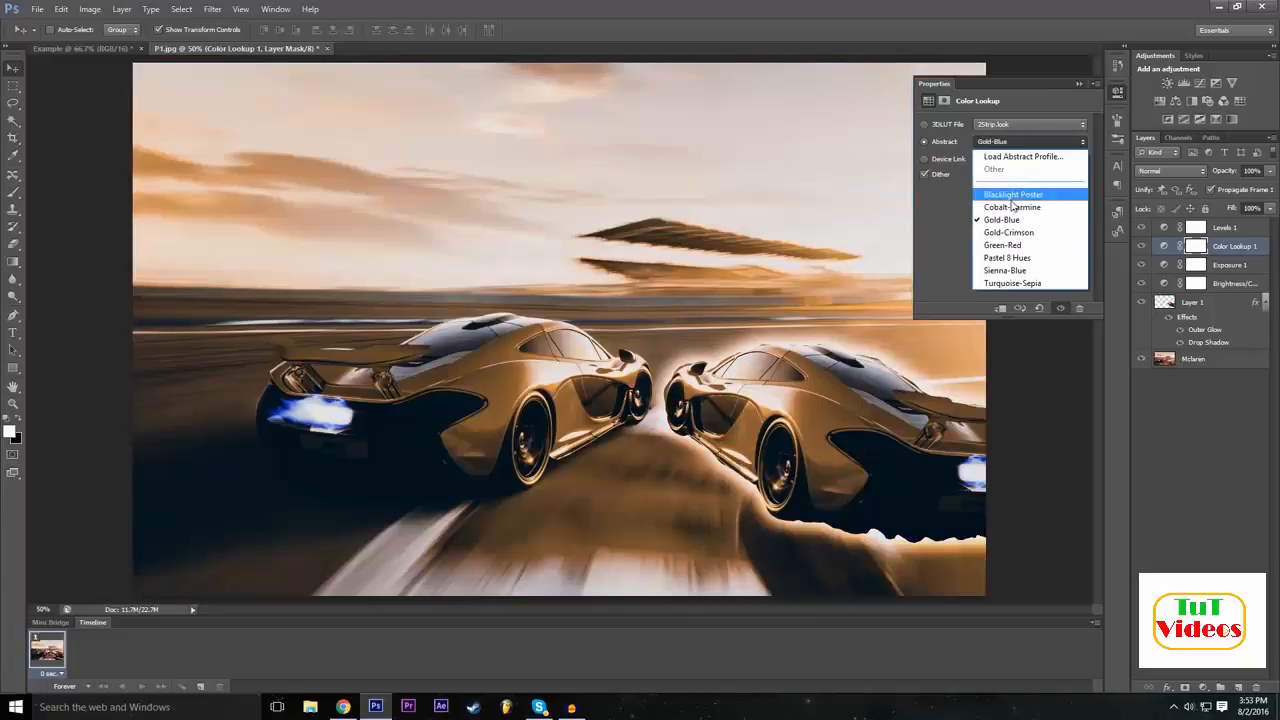
pyautogui.click(1014, 194)
pyautogui.click(1015, 146)
pyautogui.click(1013, 207)
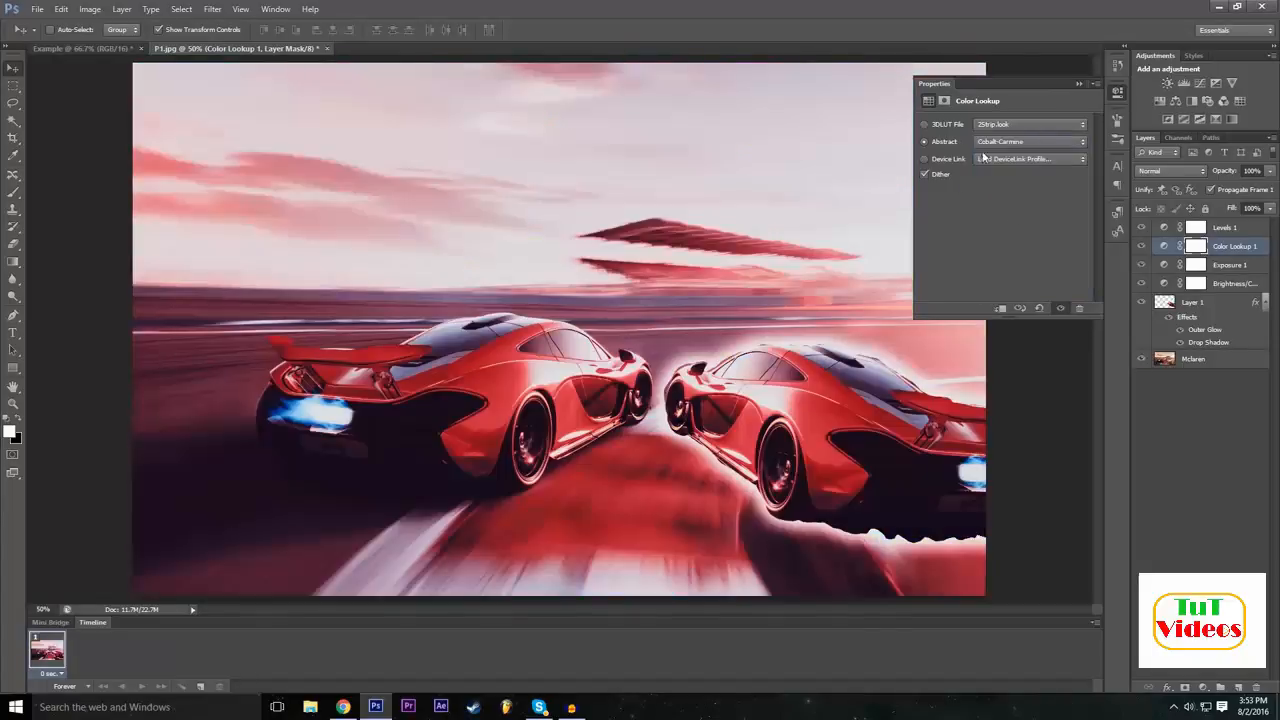
# Apply the DropBlues.3DL 3D LUT to the Color Lookup adjustment and toggle the layer's visibility to compare the picture.
pyautogui.click(1028, 124)
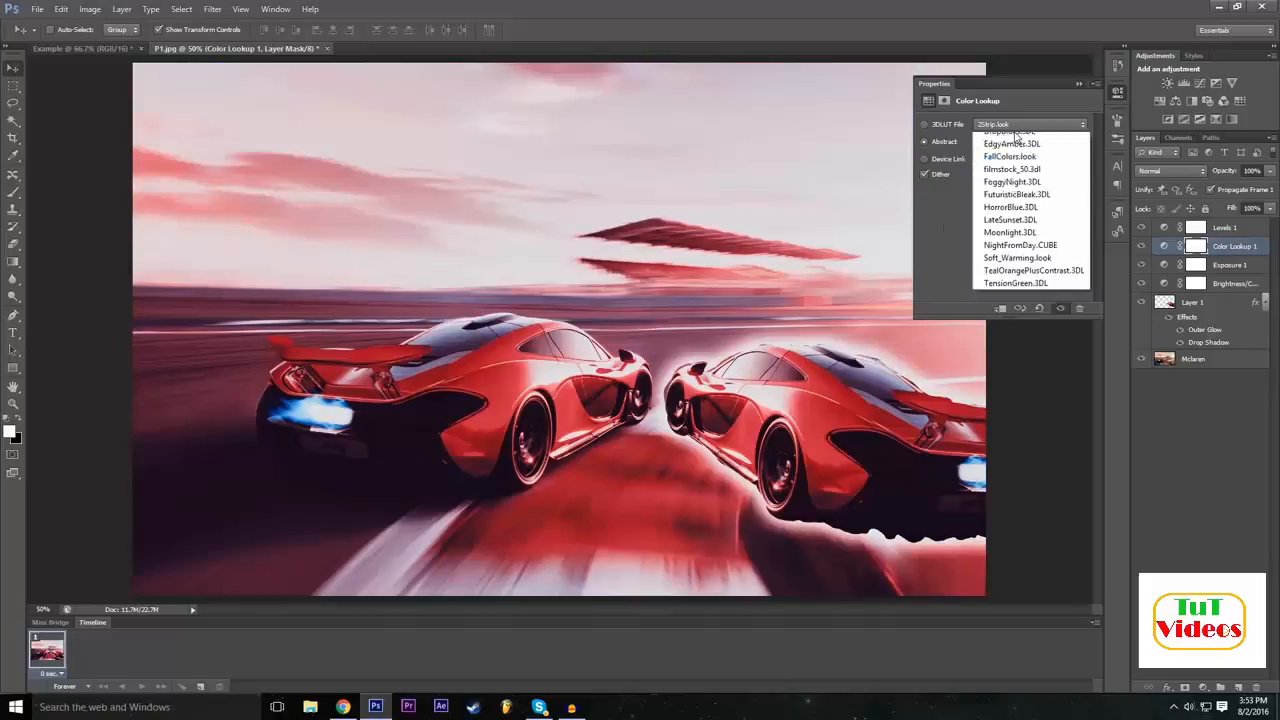
pyautogui.click(1020, 258)
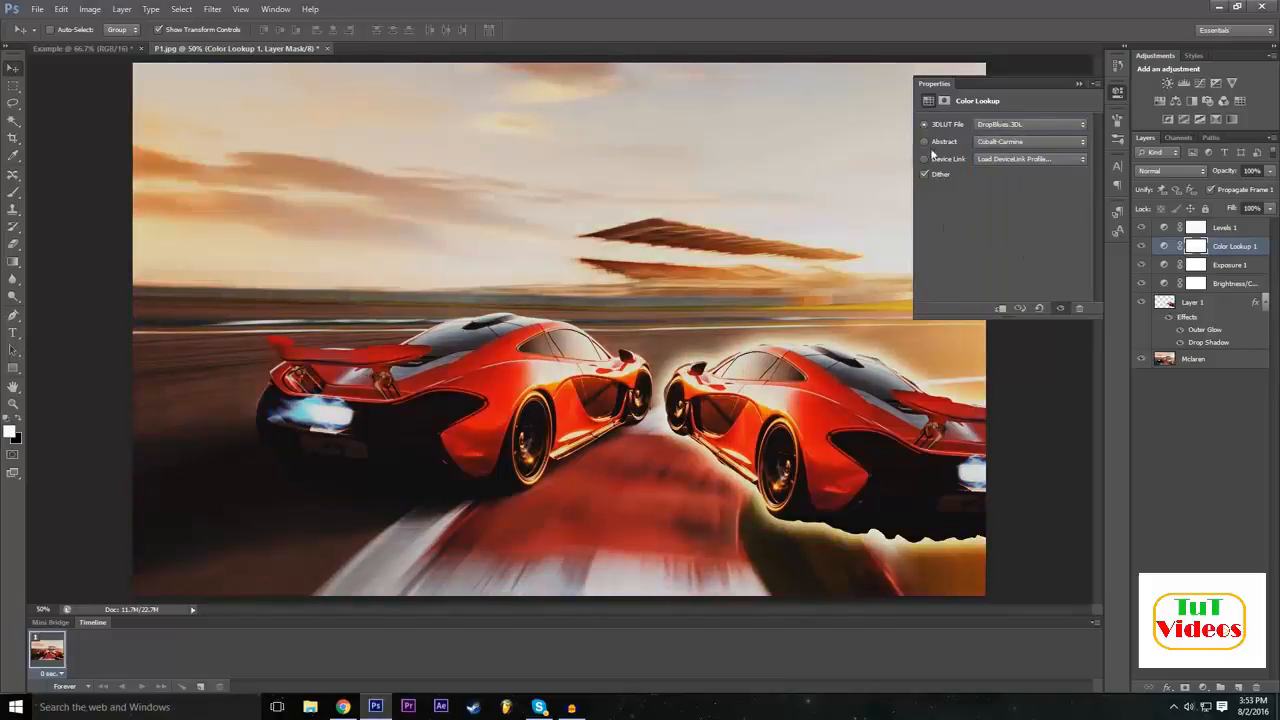
pyautogui.click(1081, 84)
pyautogui.click(1147, 251)
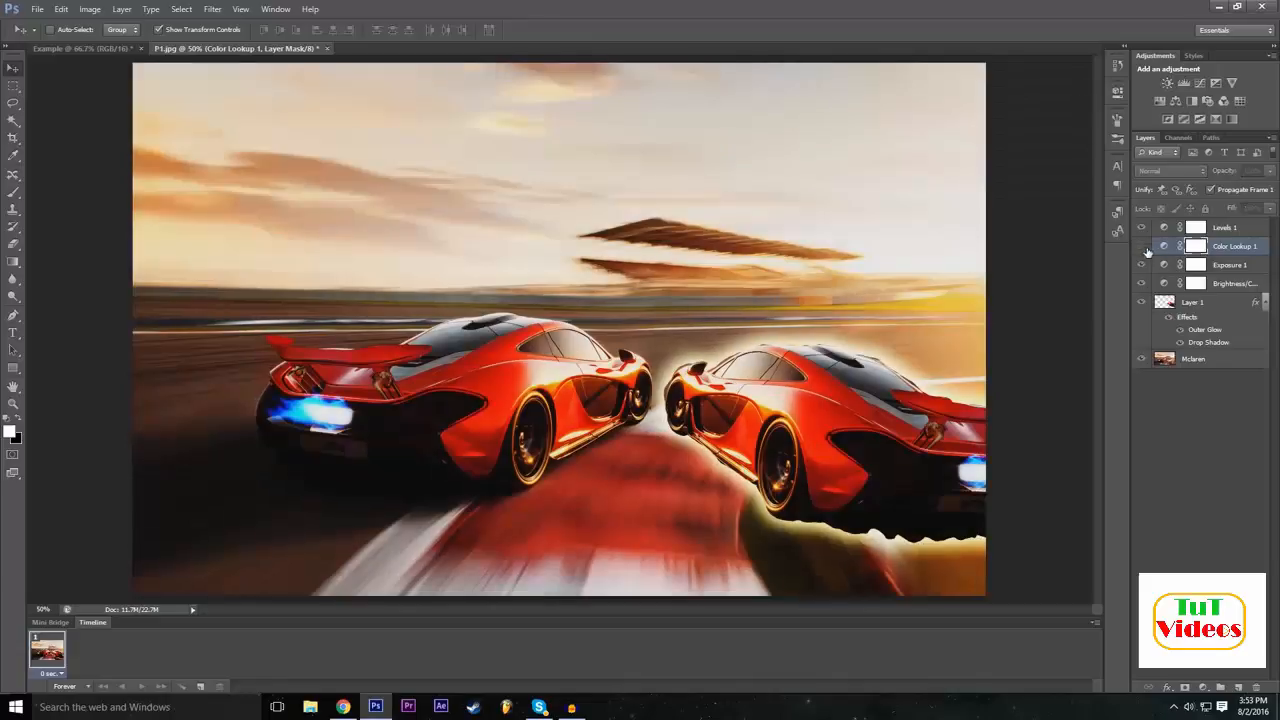
pyautogui.click(1146, 253)
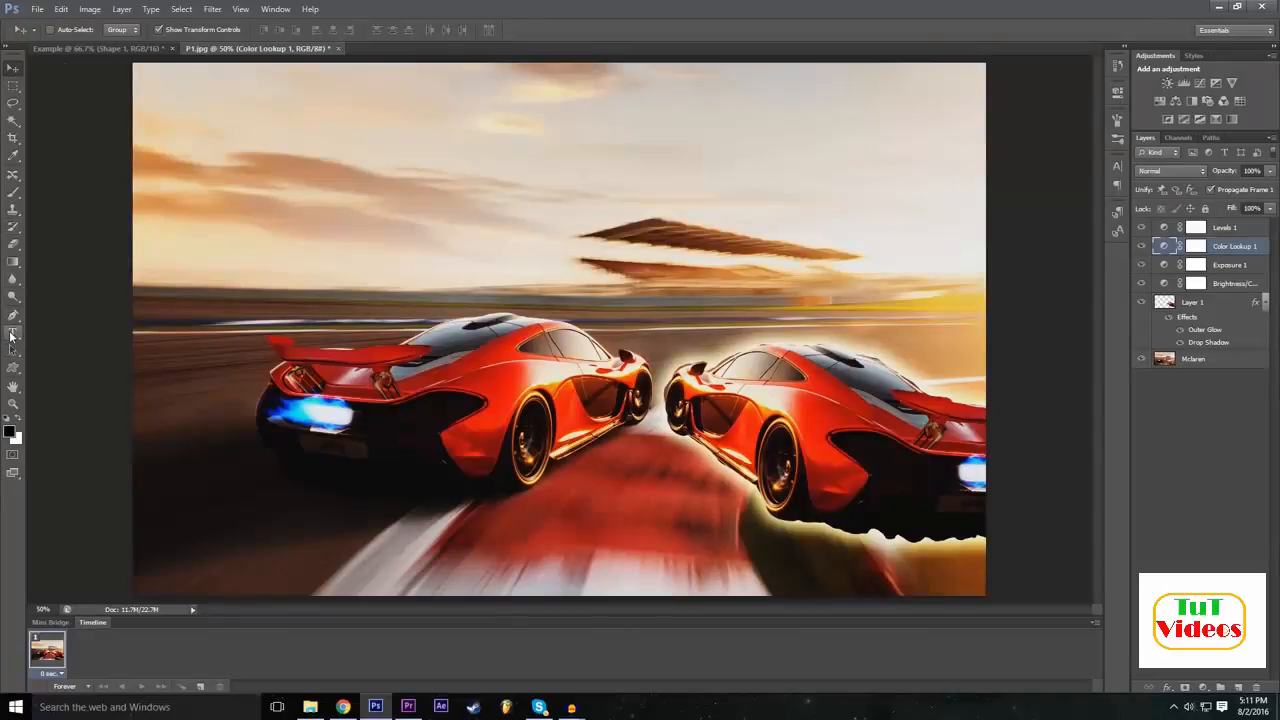
# Add the text "Example" in white Long Shot at 1000 pt and move it over the upper half of the picture.
pyautogui.click(13, 333)
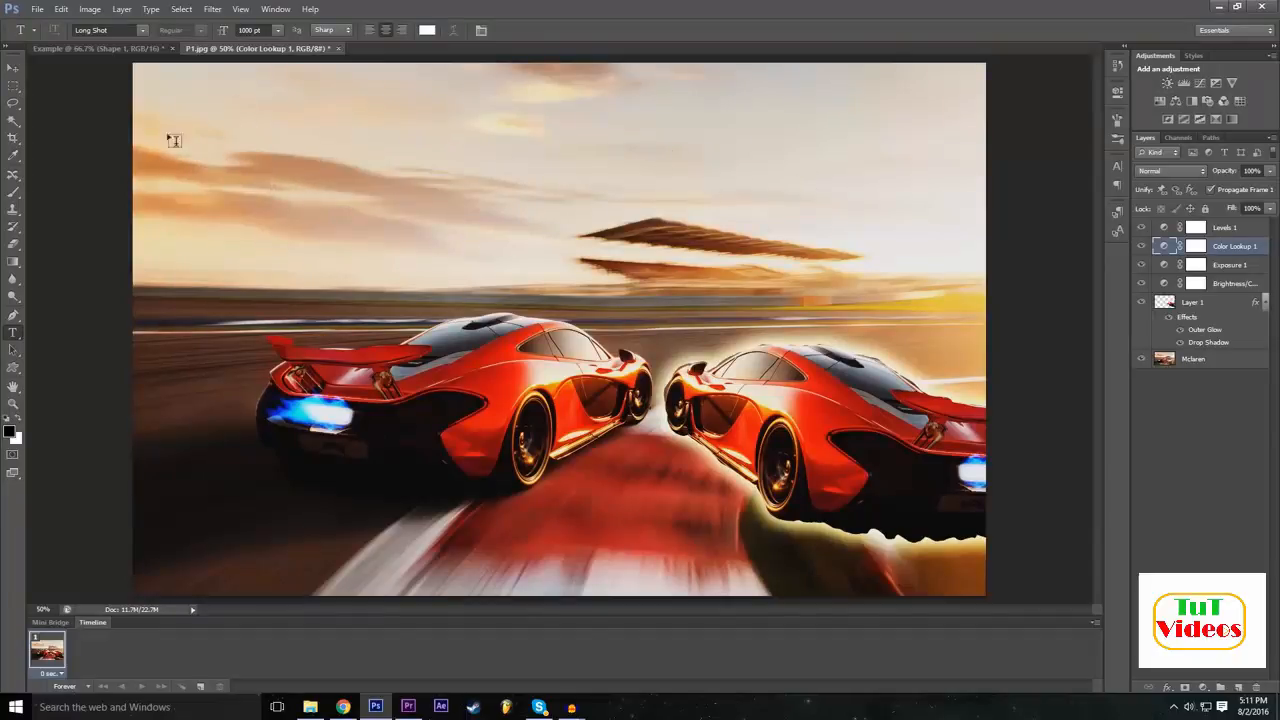
pyautogui.click(205, 138)
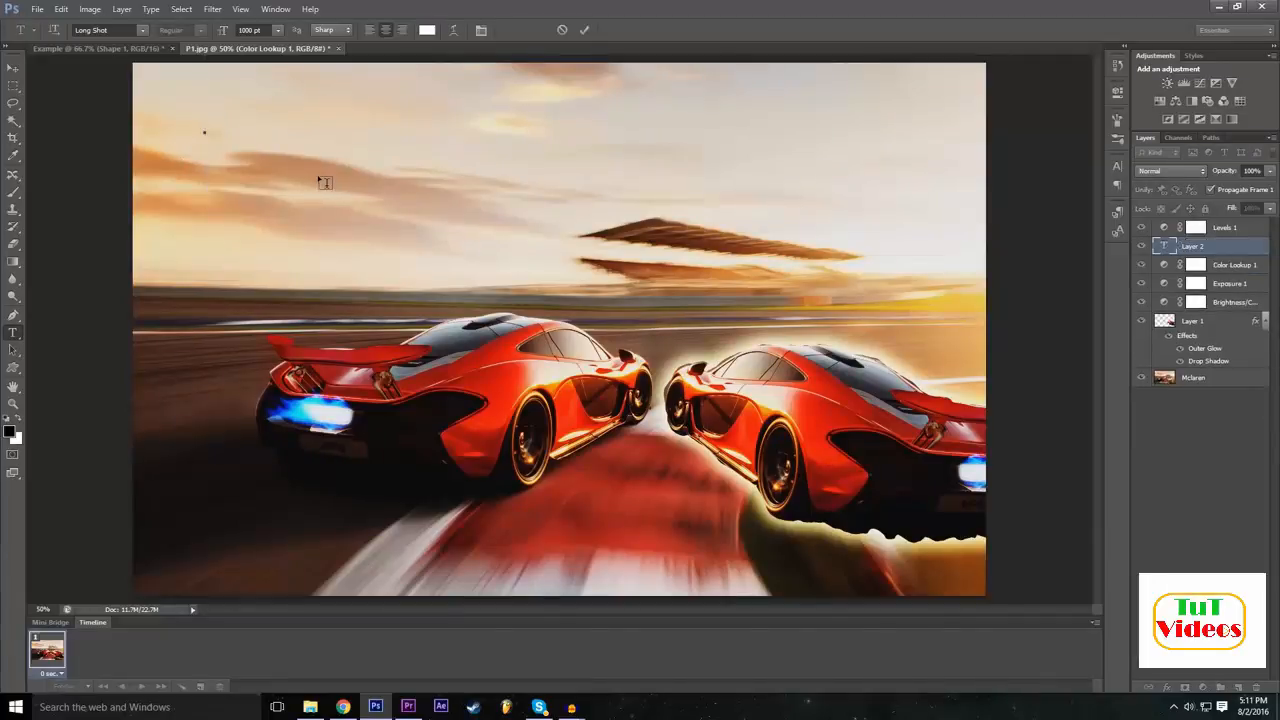
pyautogui.write('SAample')
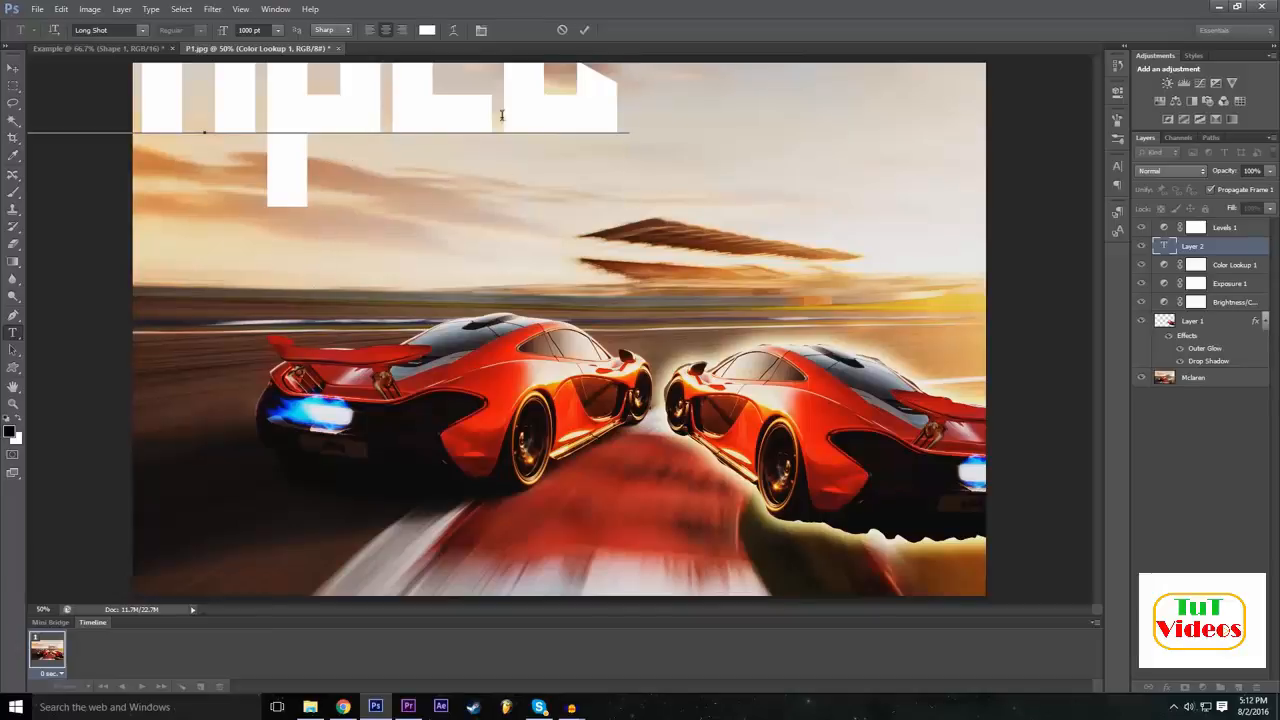
pyautogui.moveTo(336, 283); pyautogui.dragTo(641, 447)
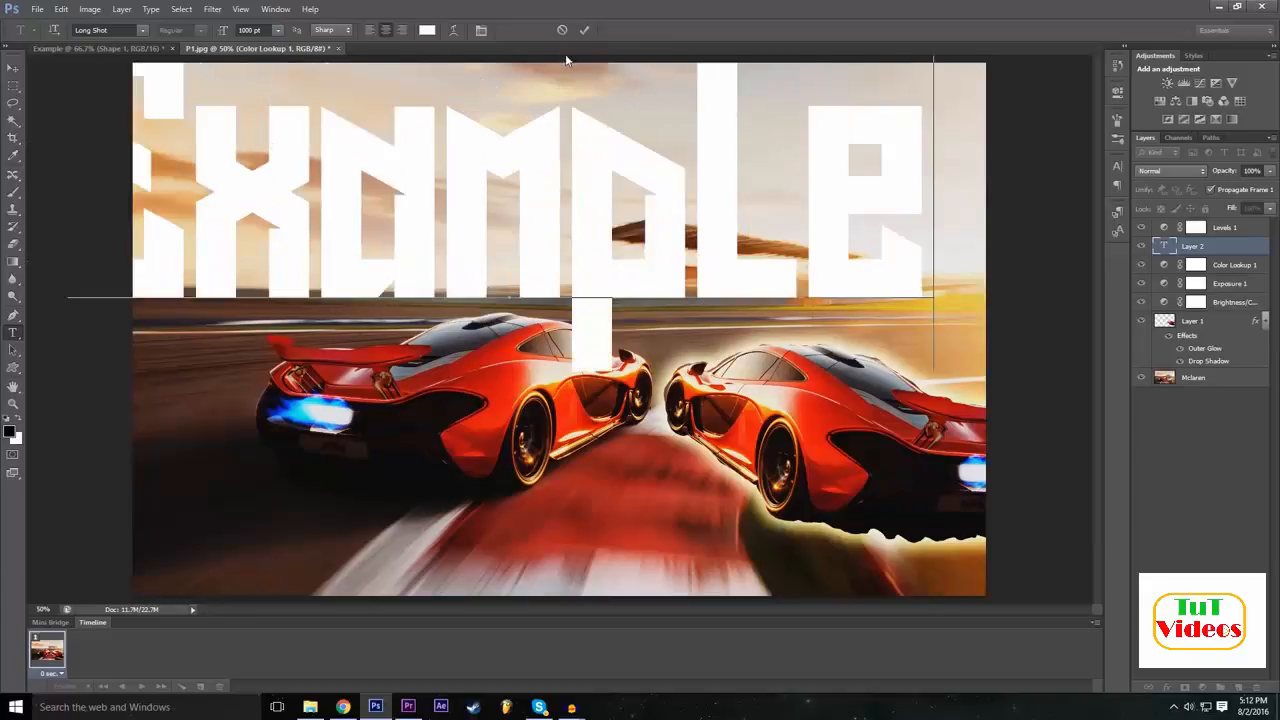
pyautogui.moveTo(352, 415); pyautogui.dragTo(418, 419)
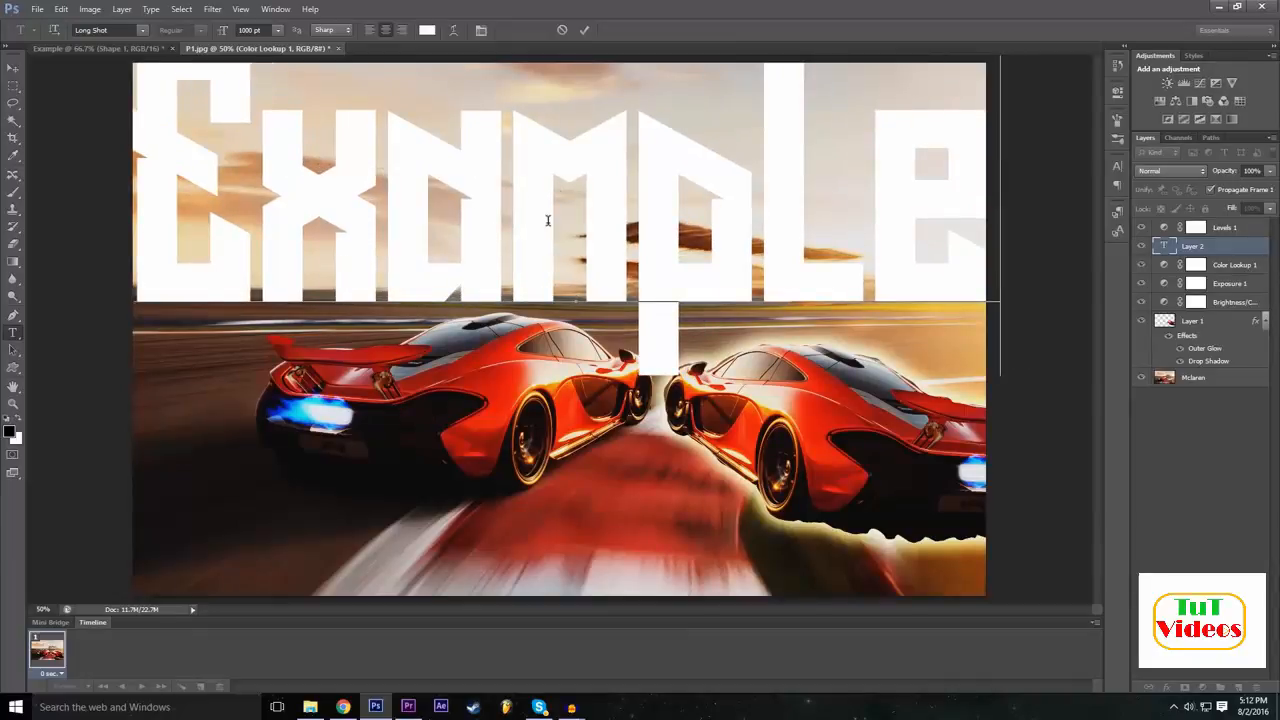
# Try Microsoft Tai Le on the whole "Example" text and then set its font to Nexa Bold.
pyautogui.hotkey('ctrl', 'a')
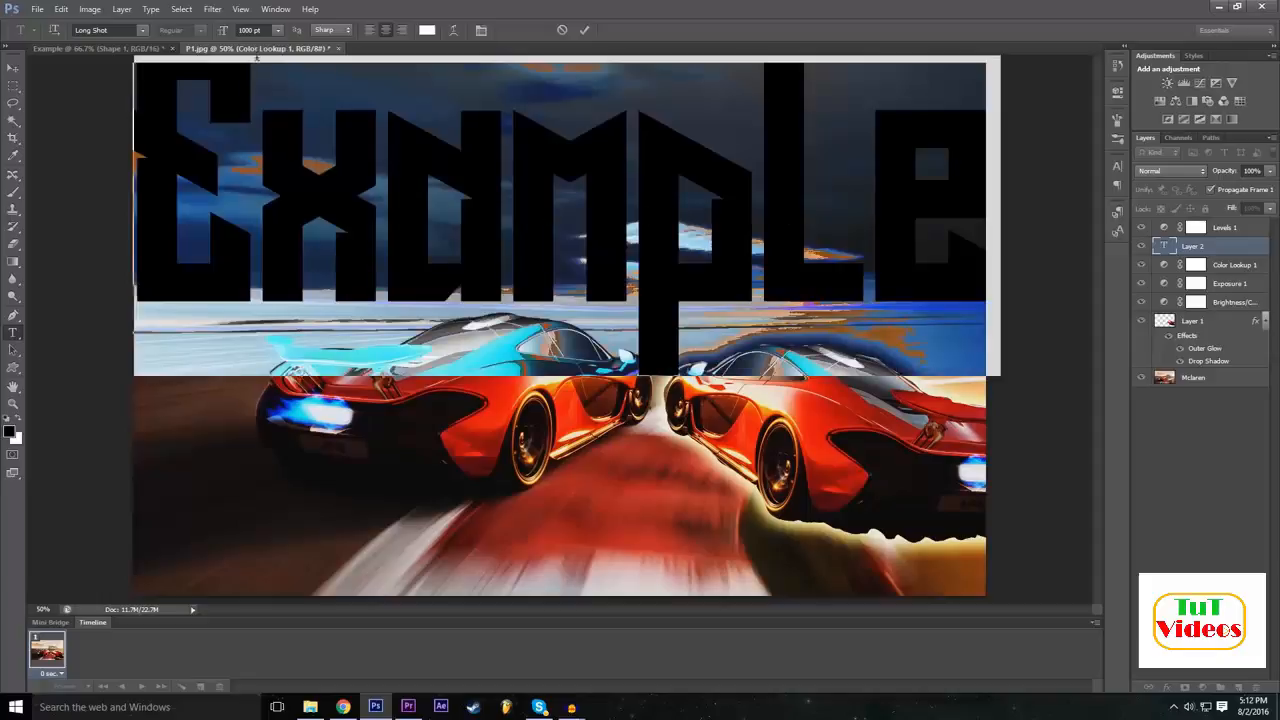
pyautogui.click(250, 30)
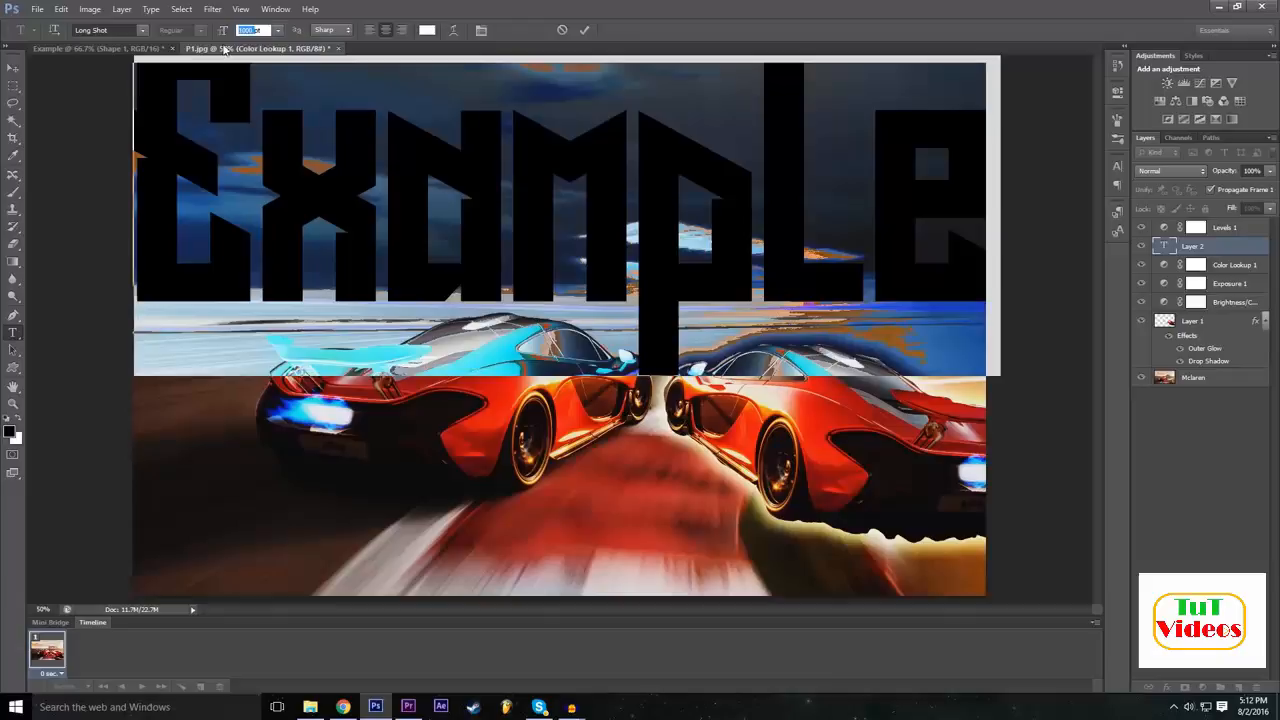
pyautogui.click(140, 31)
pyautogui.scroll(-5, 165, 270)
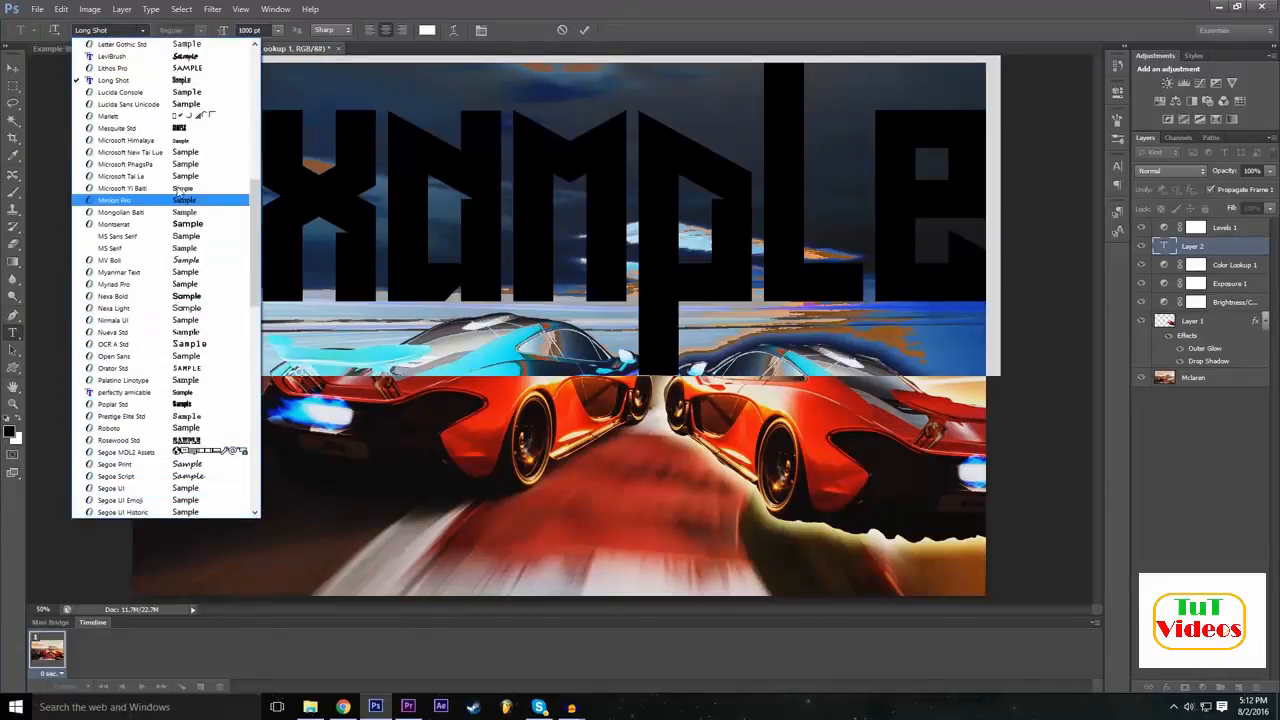
pyautogui.click(180, 177)
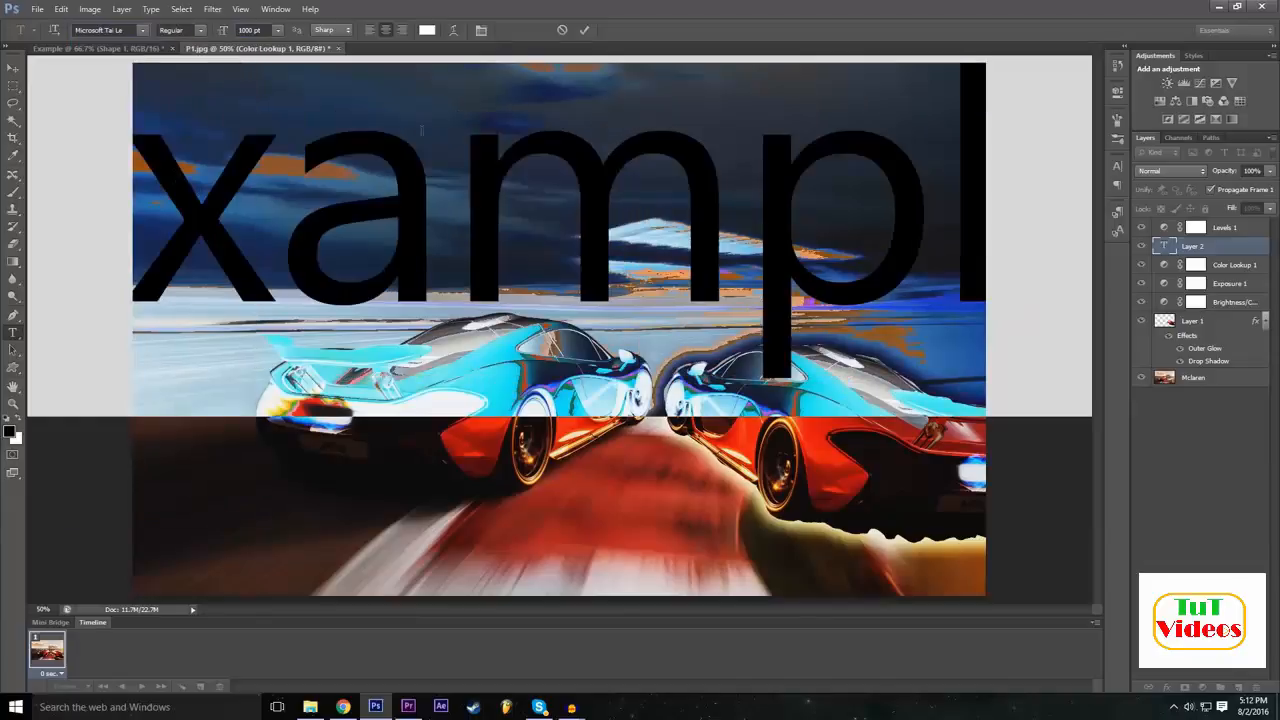
pyautogui.click(148, 33)
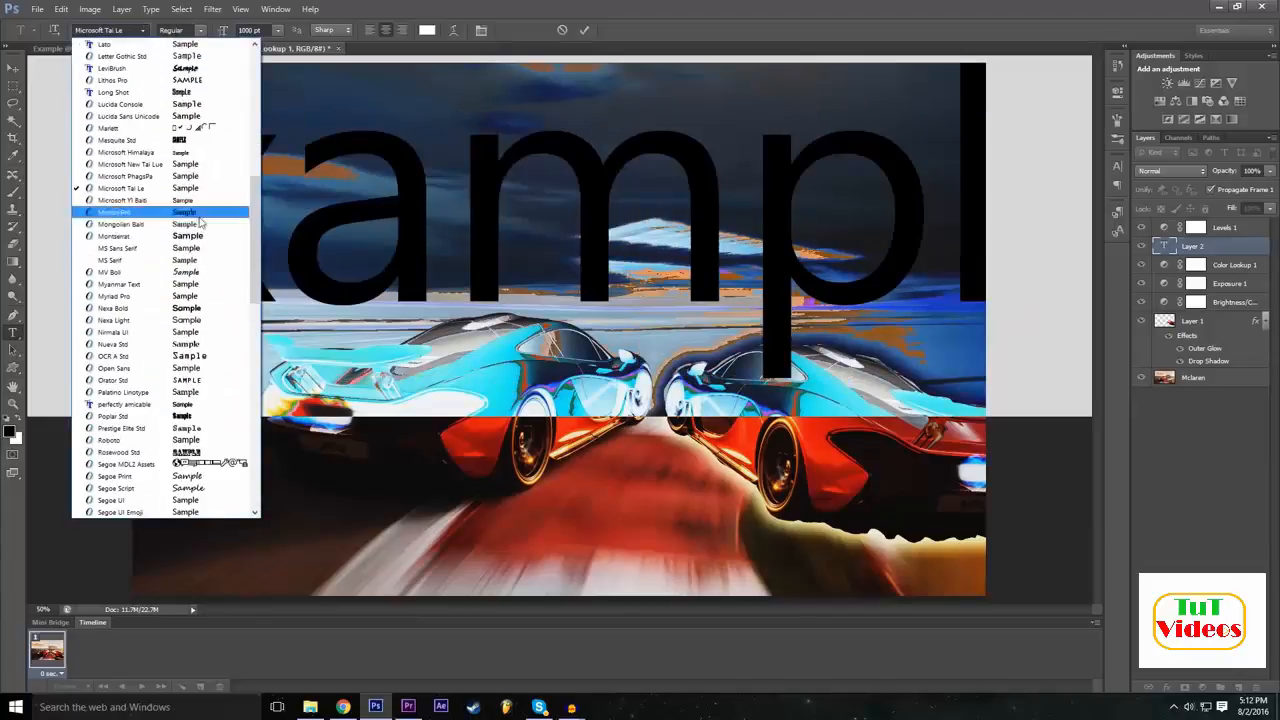
pyautogui.click(196, 310)
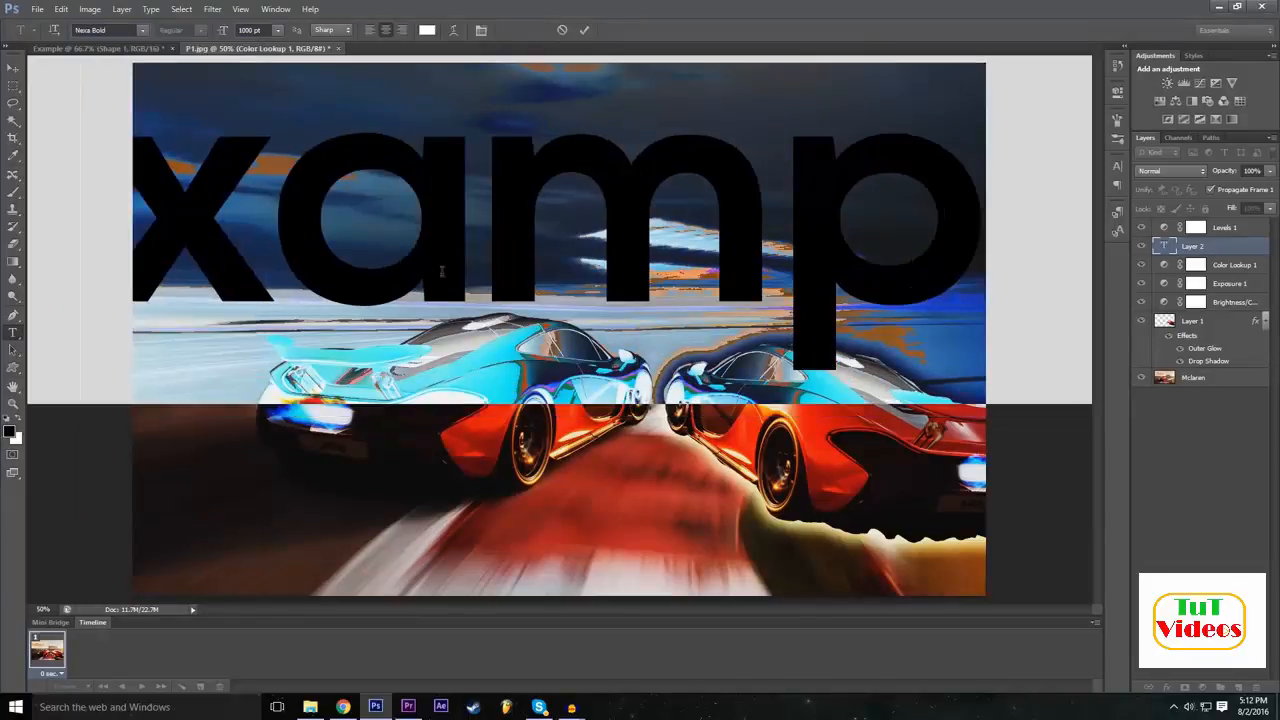
# Try a font size of 72 pt on the "Example" text and then set it to 500 pt.
pyautogui.click(243, 28)
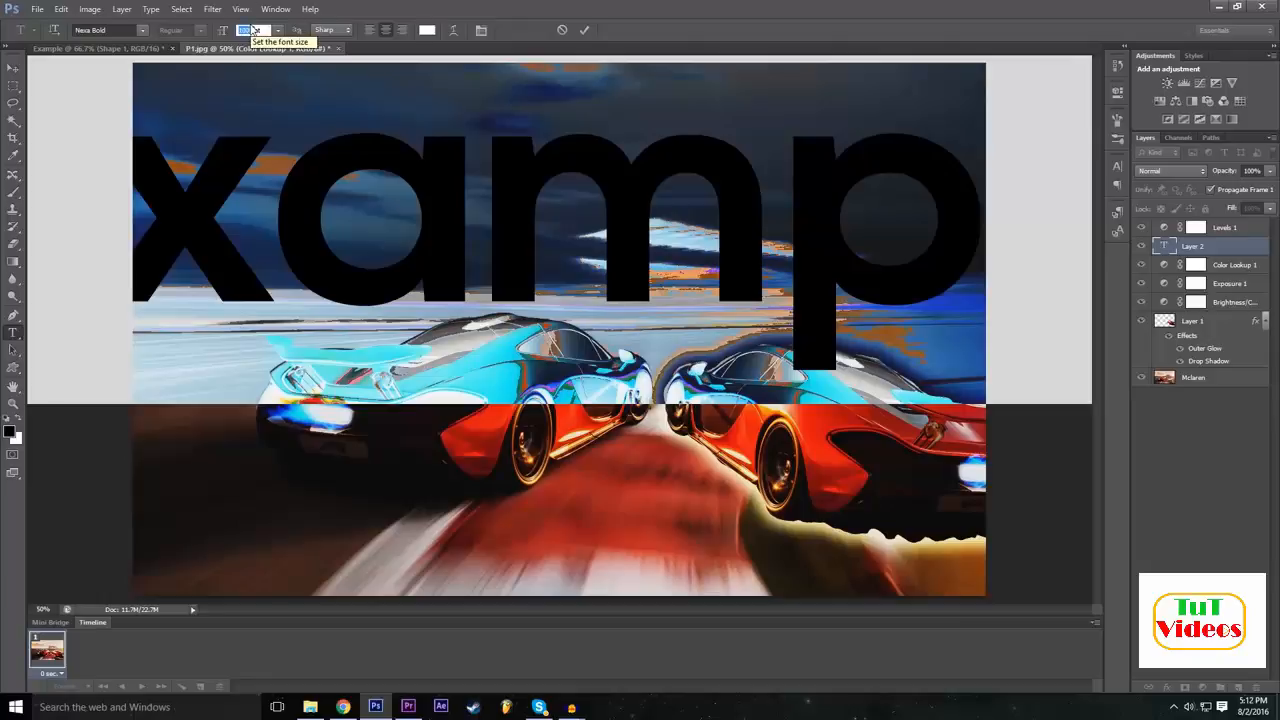
pyautogui.click(277, 30)
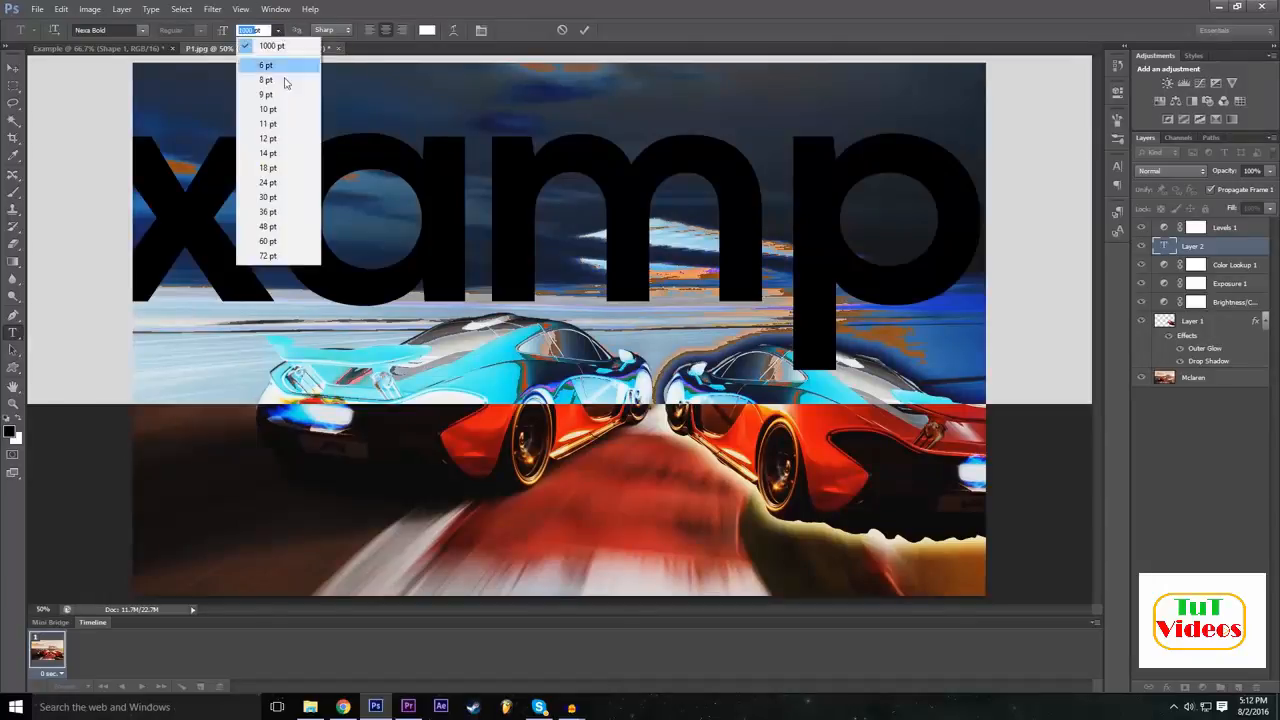
pyautogui.click(268, 256)
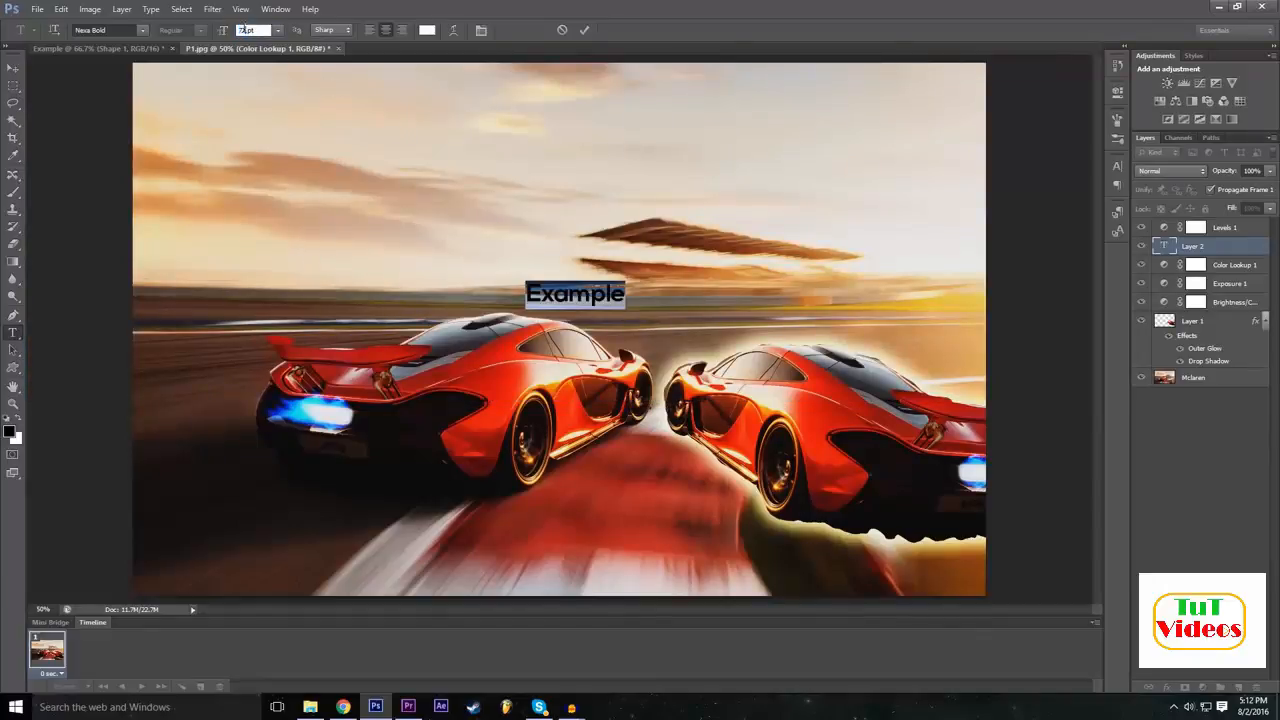
pyautogui.click(243, 30)
pyautogui.click(225, 31)
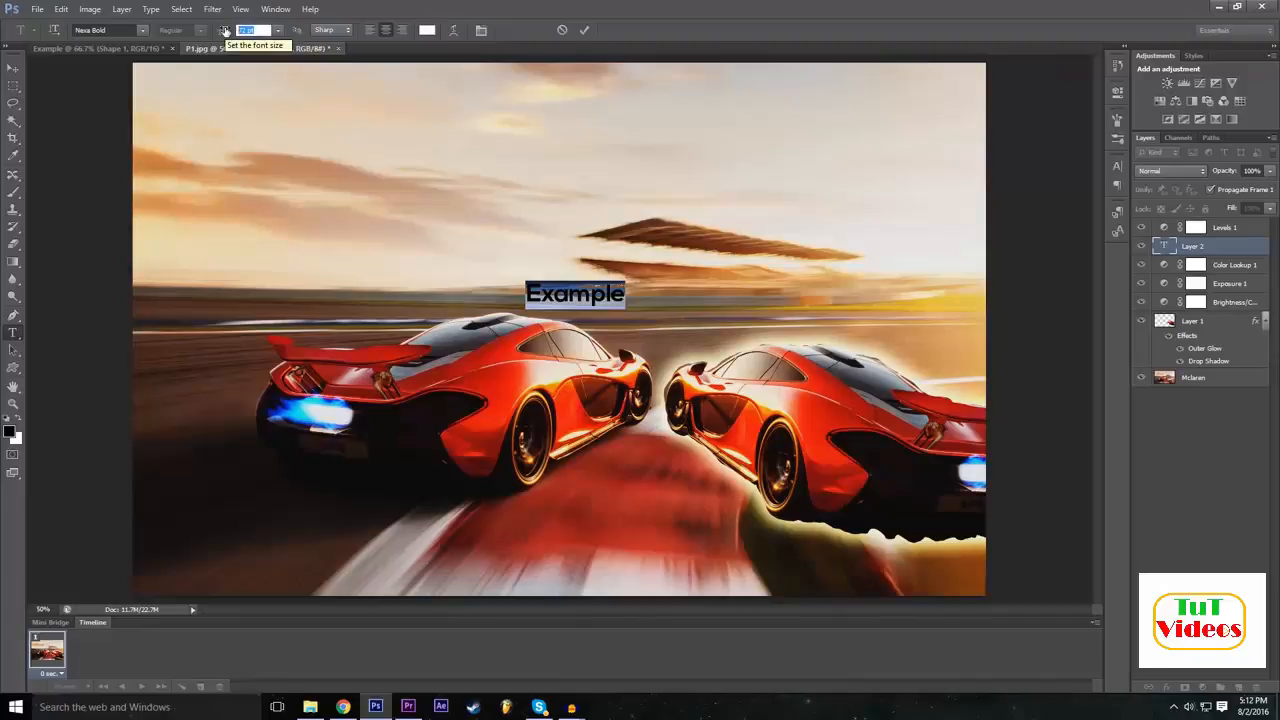
pyautogui.write('500')
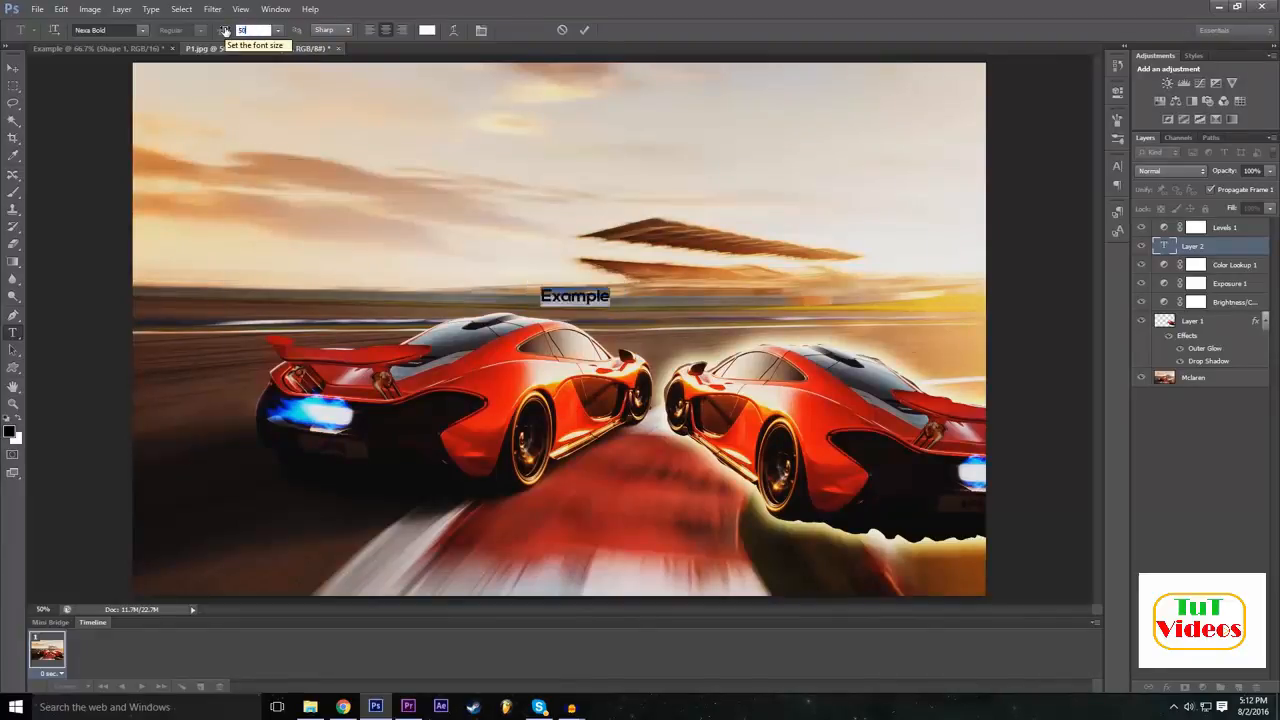
pyautogui.press('Return')
# Position the text in the sky above the cars, commit it, and move its layer above the Levels layer.
pyautogui.moveTo(497, 366); pyautogui.dragTo(529, 342)
pyautogui.click(585, 31)
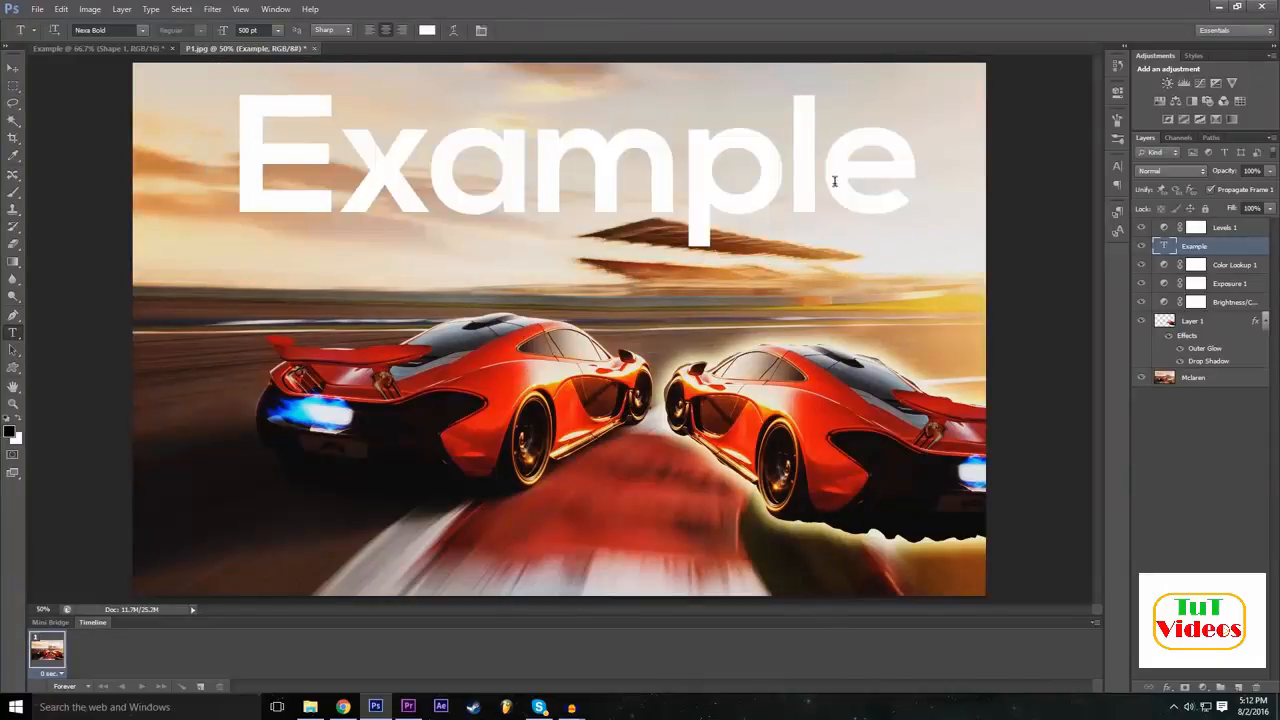
pyautogui.moveTo(1215, 249); pyautogui.dragTo(1218, 224)
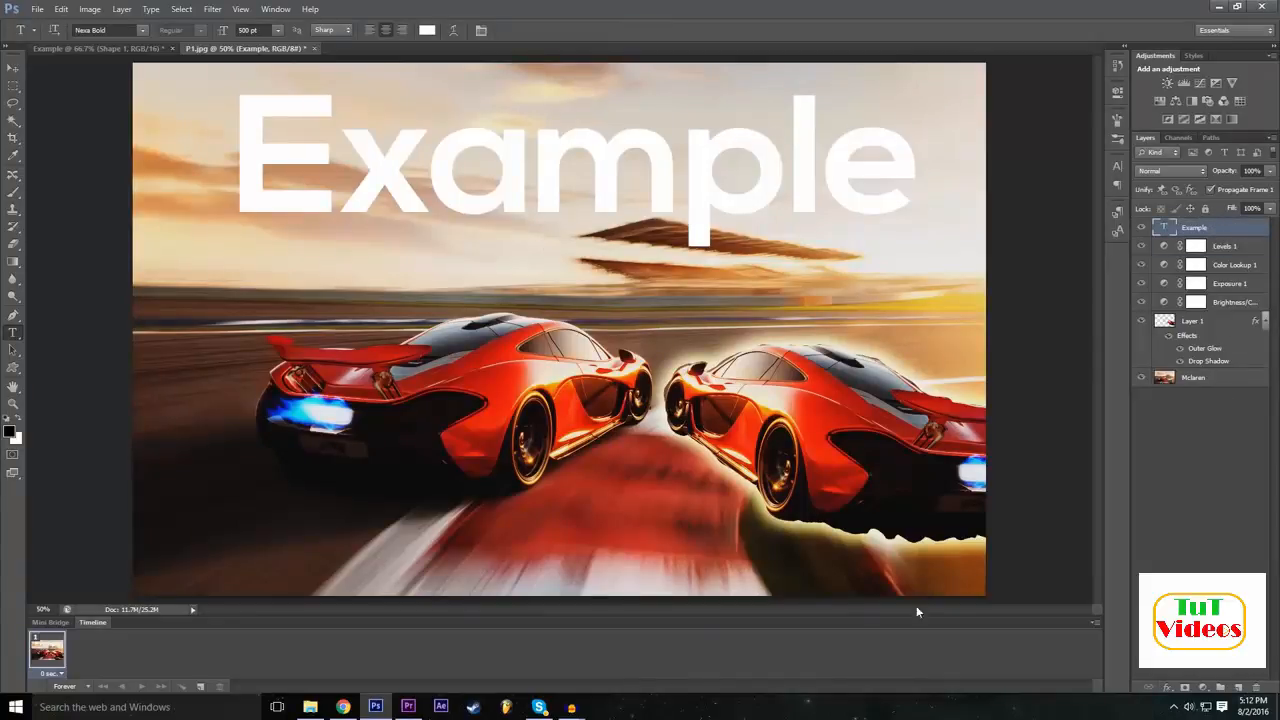
# Open the blending options of the "Example" text layer and set its blend mode to Overlay.
pyautogui.click(1167, 688)
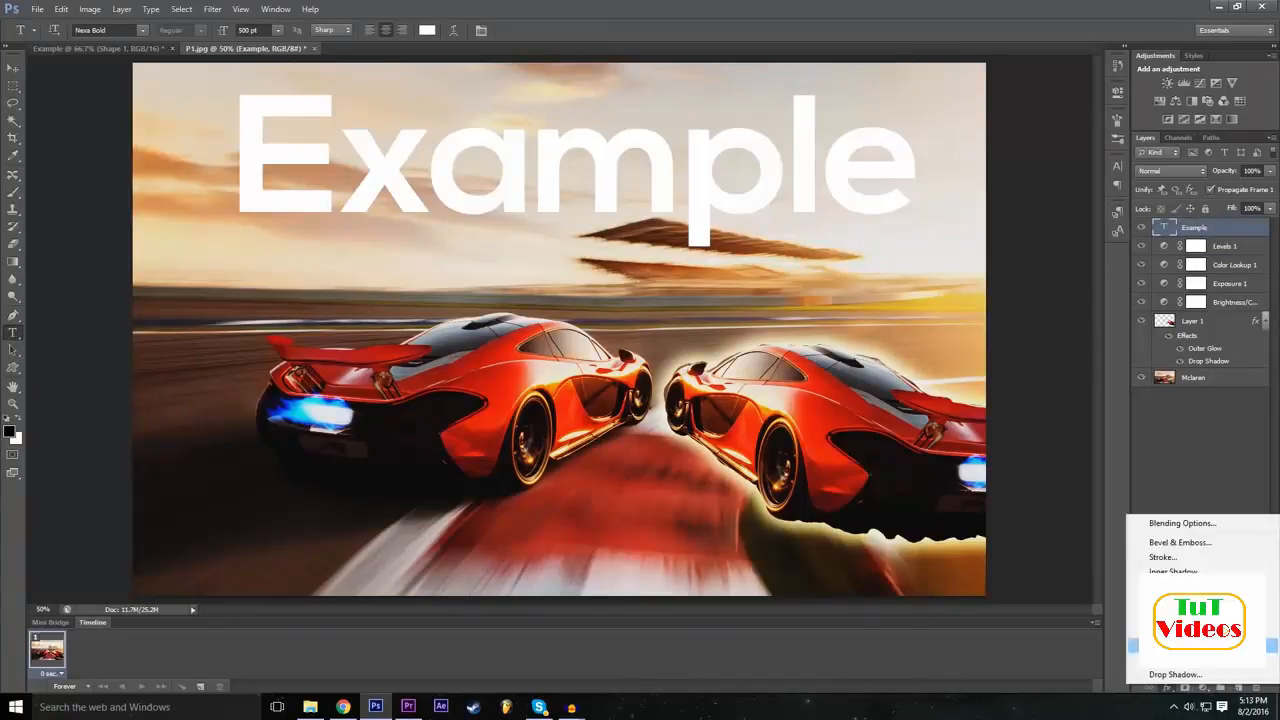
pyautogui.click(1188, 523)
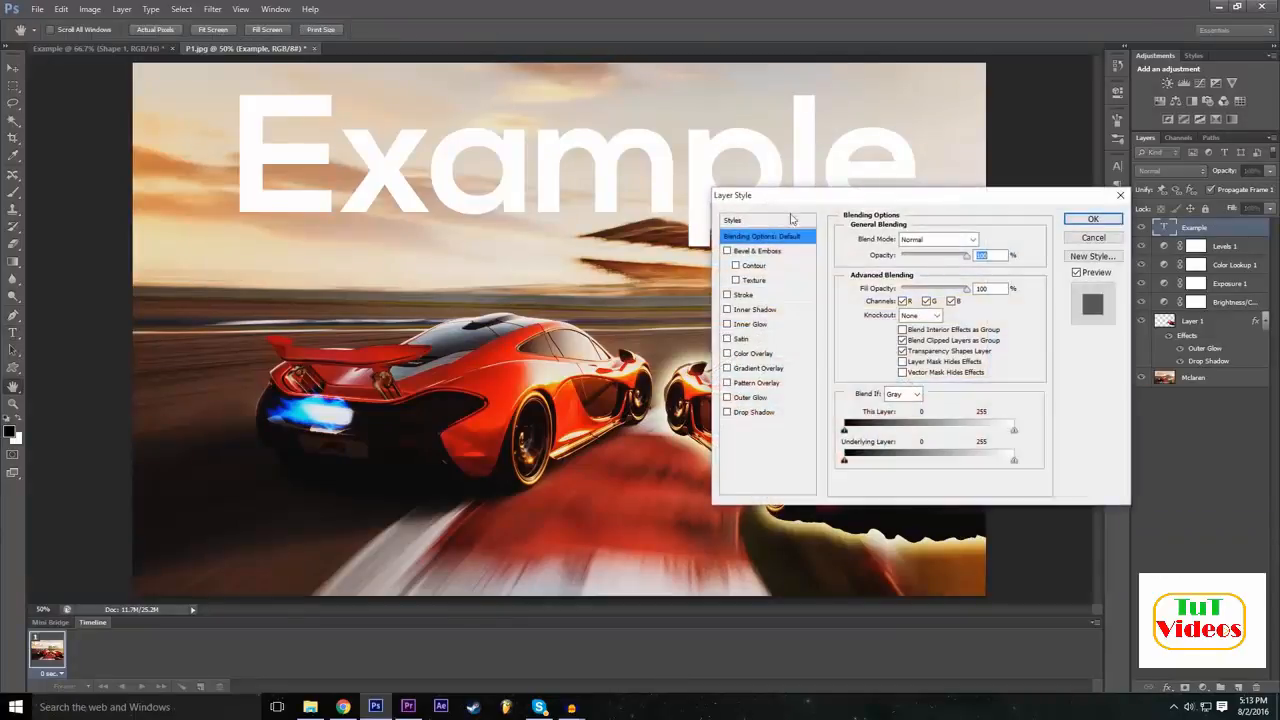
pyautogui.click(912, 240)
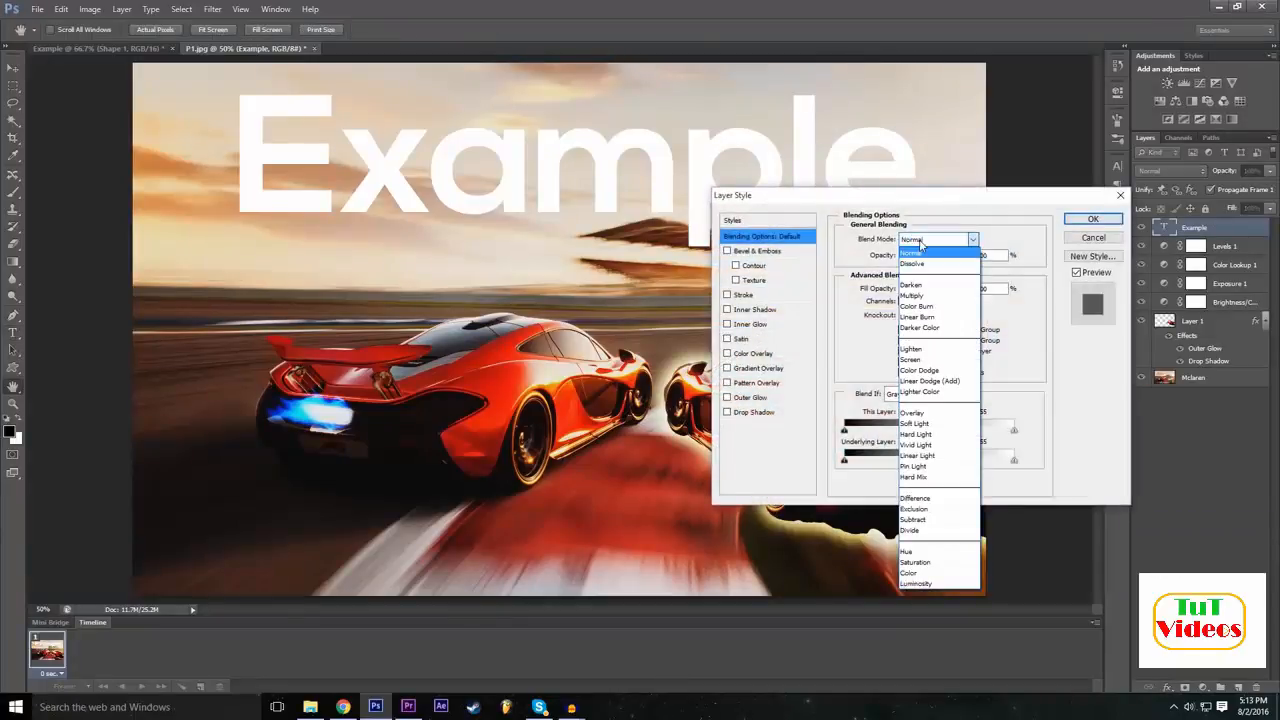
pyautogui.click(934, 414)
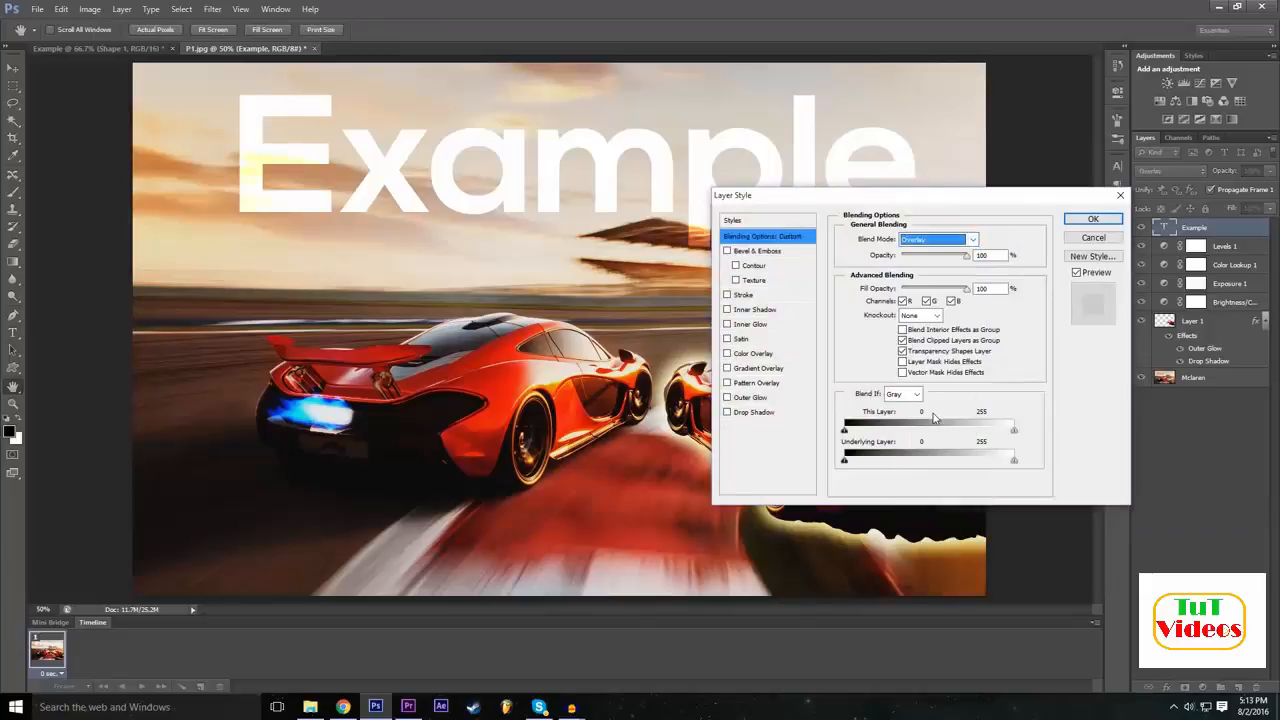
pyautogui.press('Tab')
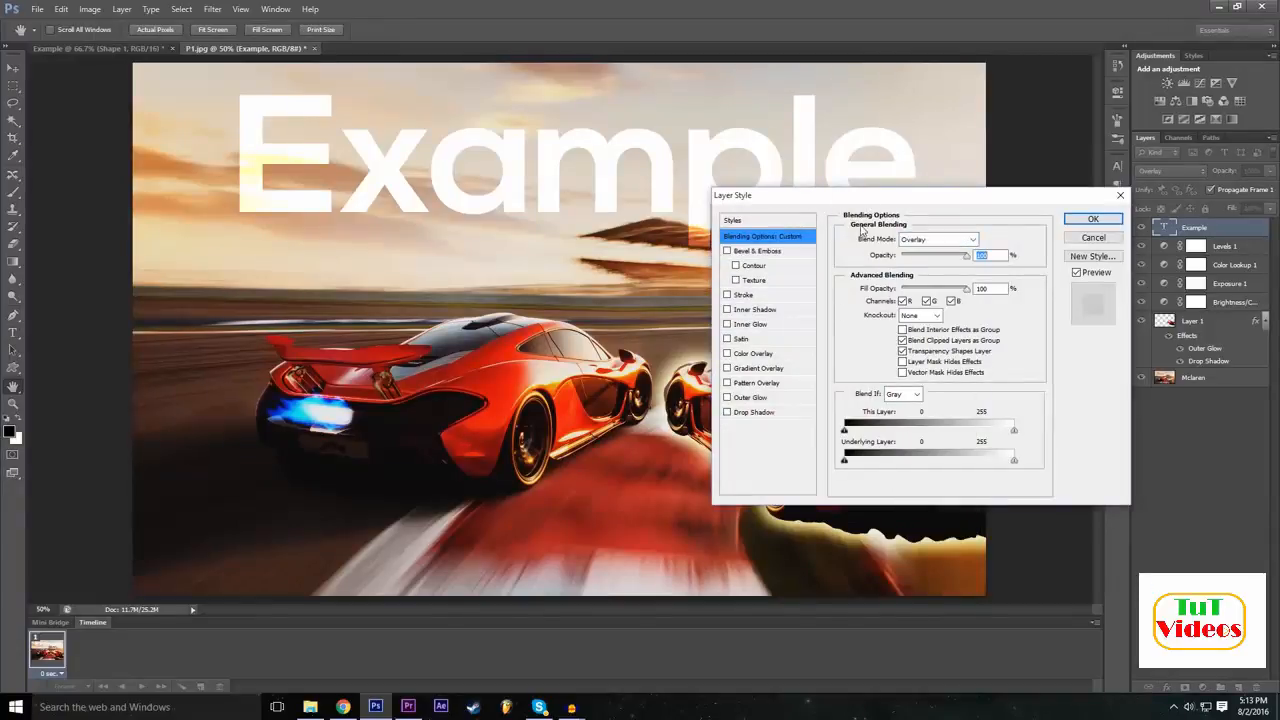
# Try the Difference, Exclusion, Darken and Overlay blend modes on the "Example" text.
pyautogui.click(929, 244)
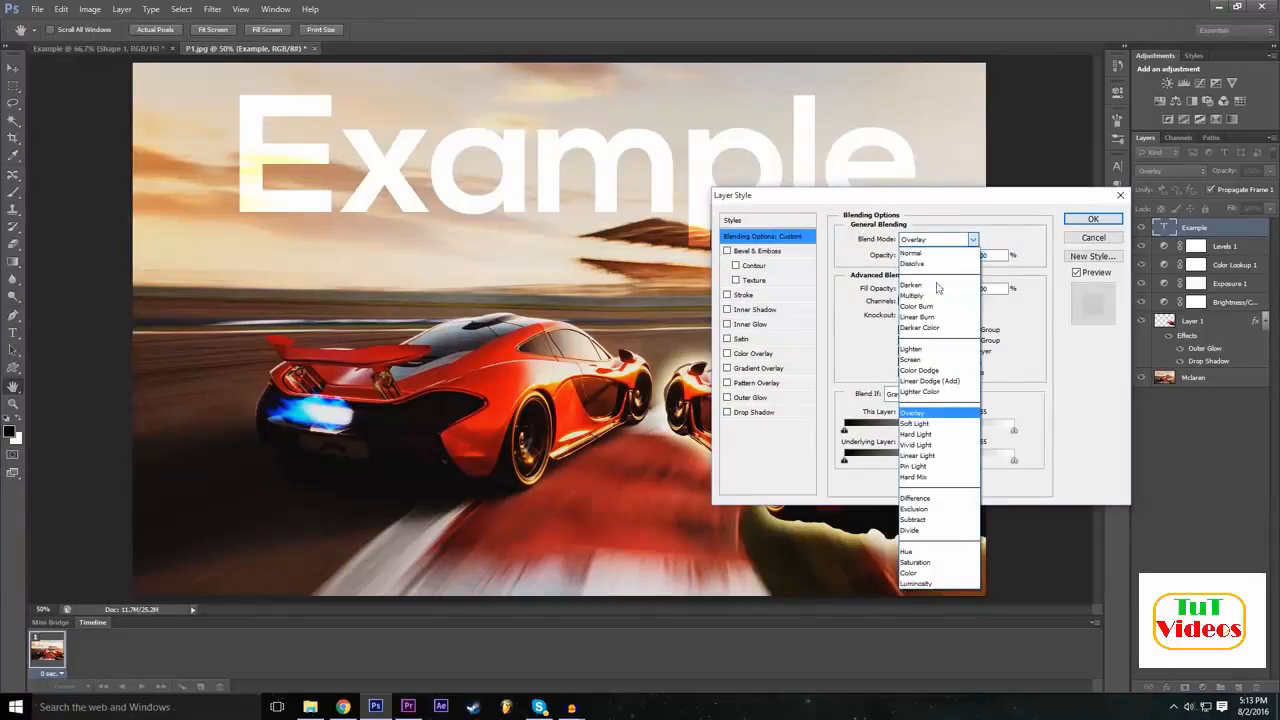
pyautogui.click(942, 499)
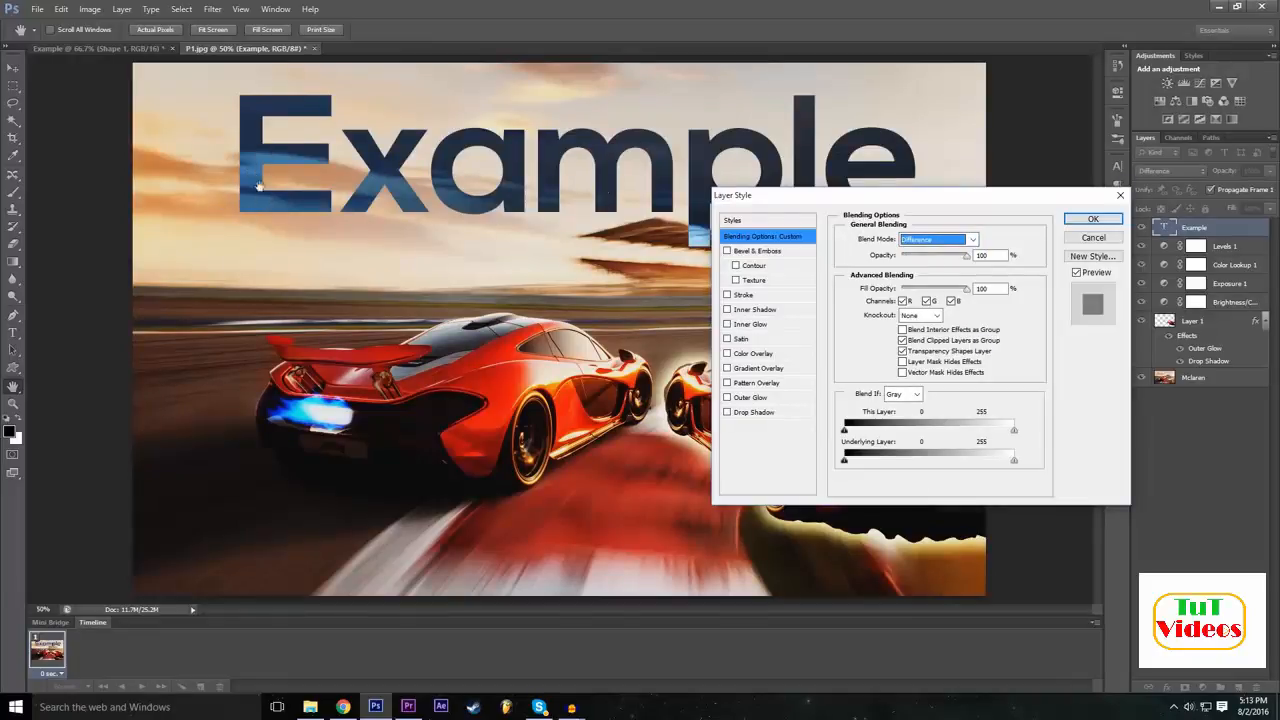
pyautogui.click(920, 241)
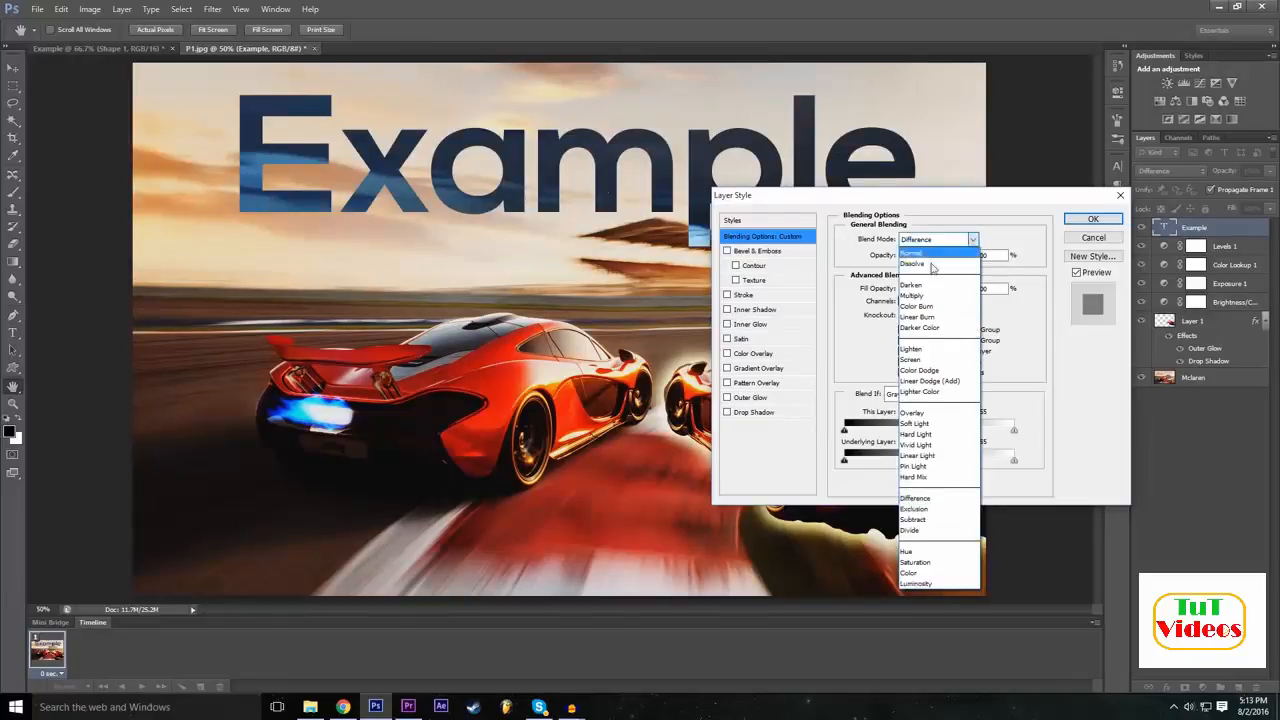
pyautogui.click(938, 510)
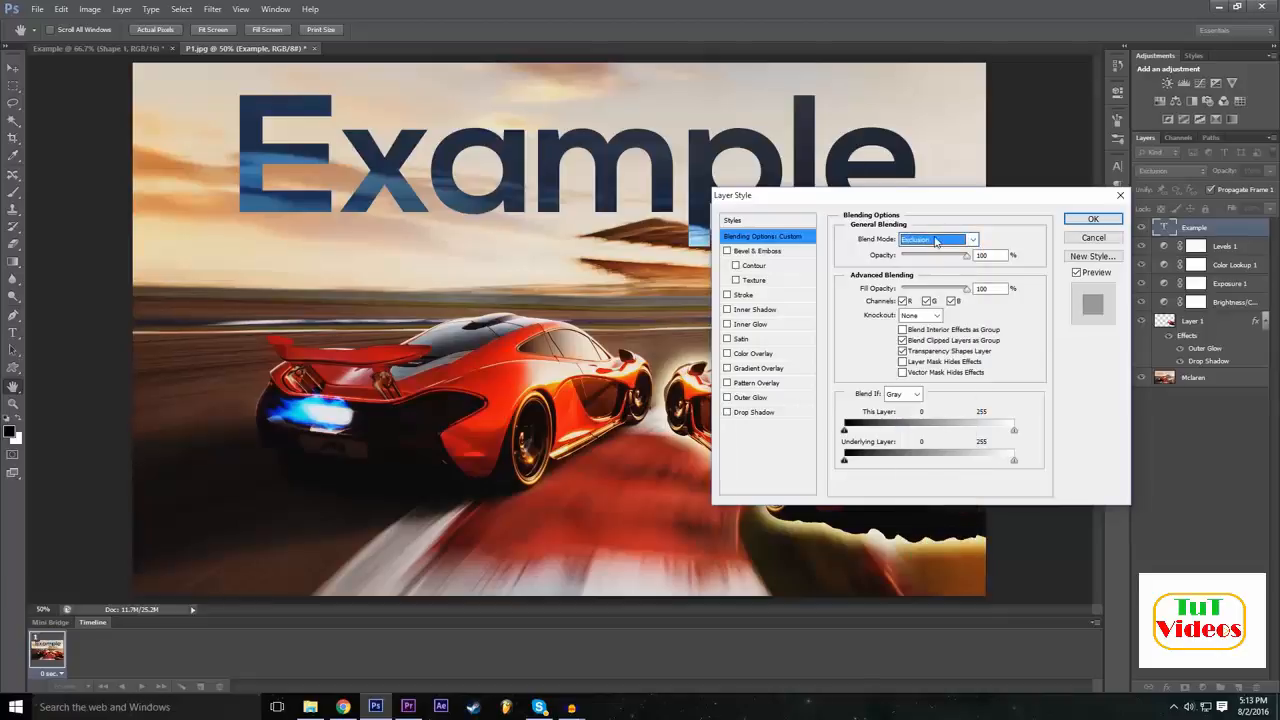
pyautogui.click(936, 241)
pyautogui.click(937, 285)
pyautogui.click(927, 239)
pyautogui.click(935, 308)
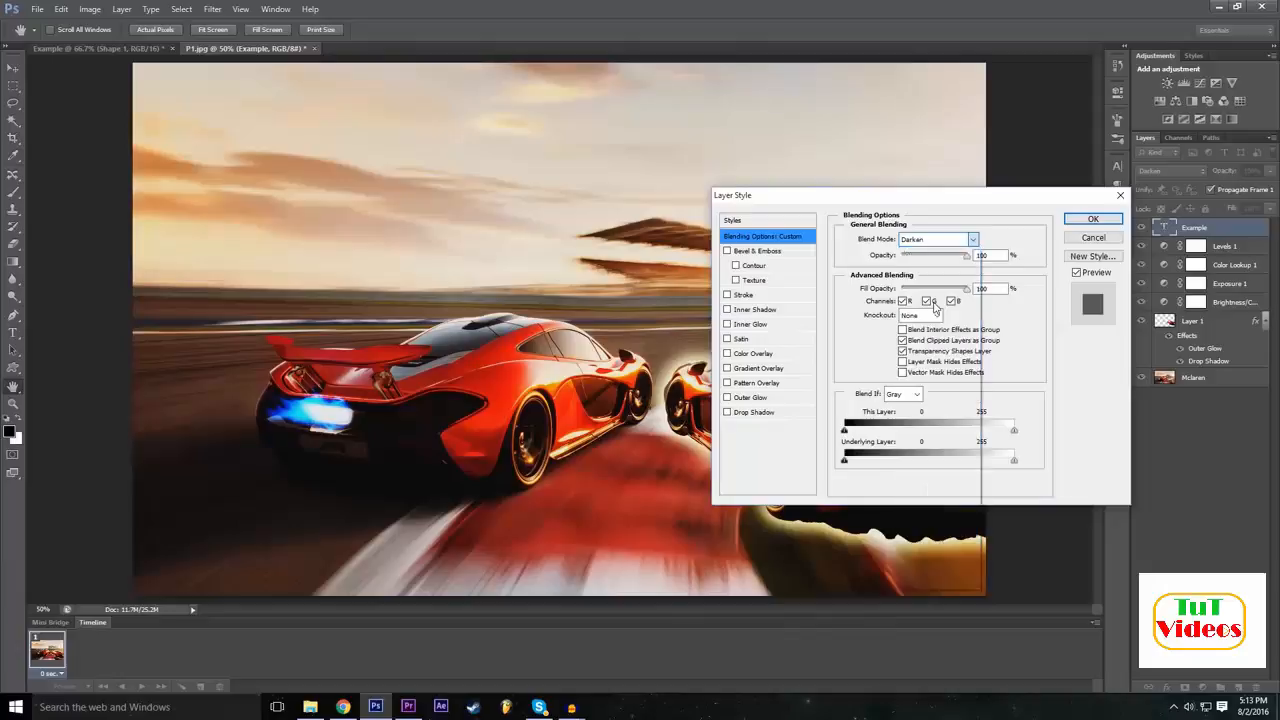
pyautogui.click(937, 244)
pyautogui.click(925, 412)
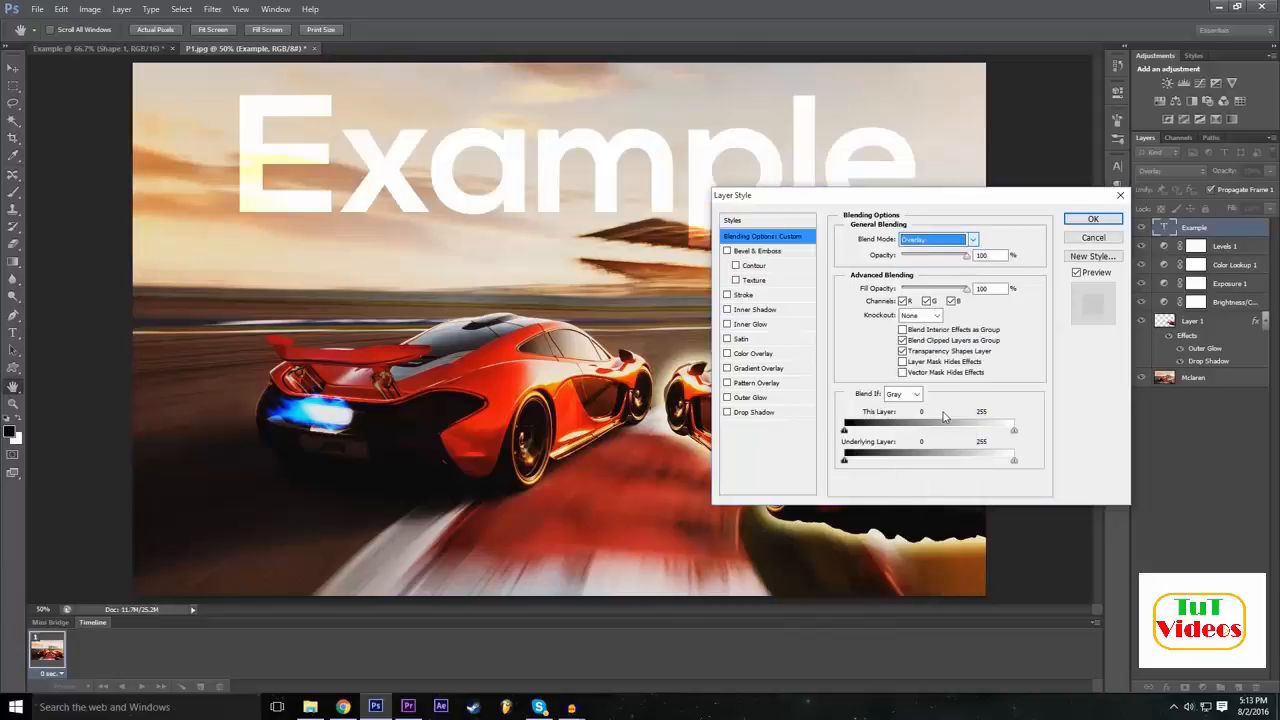
# Try the Vivid Light blend mode on the "Example" text and then apply Difference.
pyautogui.click(930, 245)
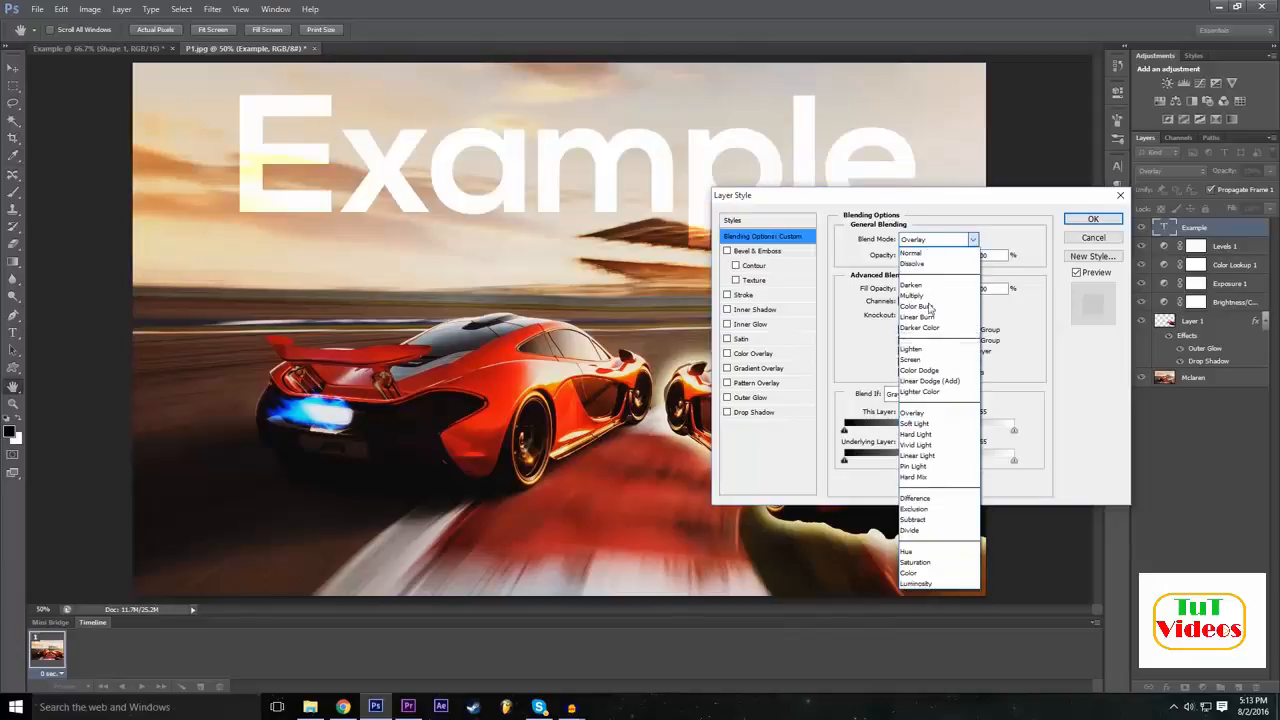
pyautogui.click(917, 445)
pyautogui.click(931, 238)
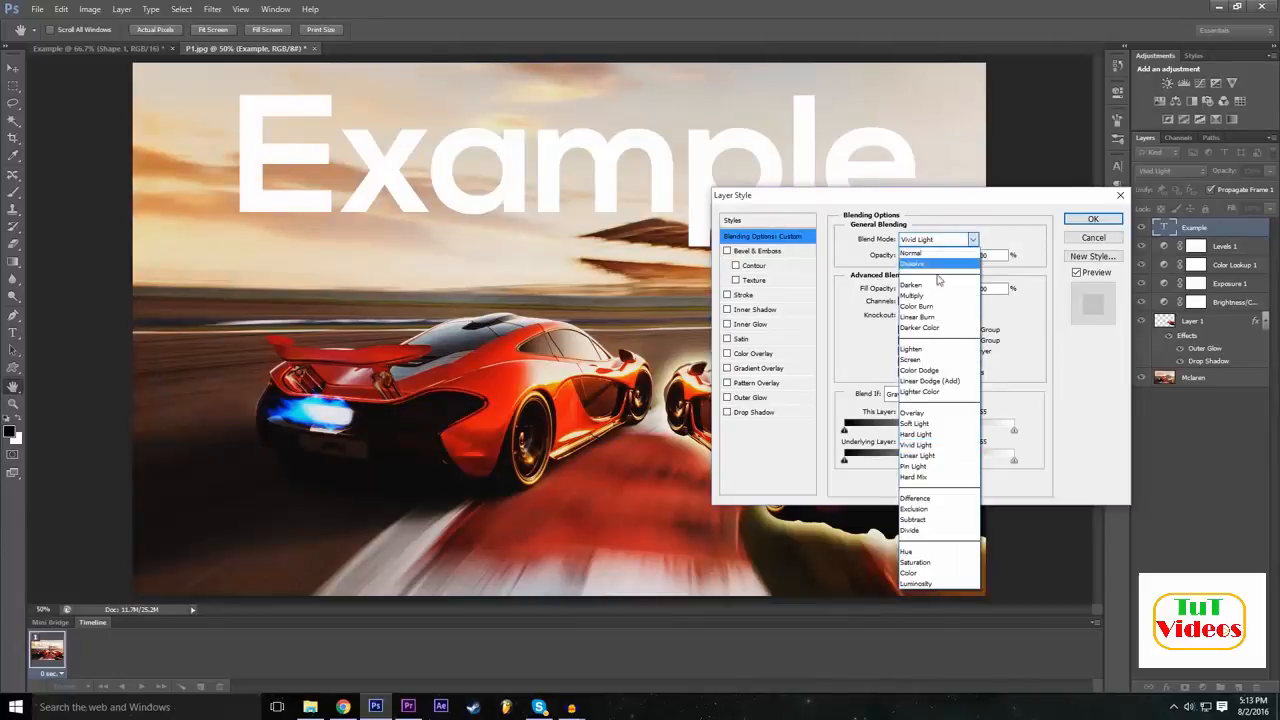
pyautogui.click(944, 492)
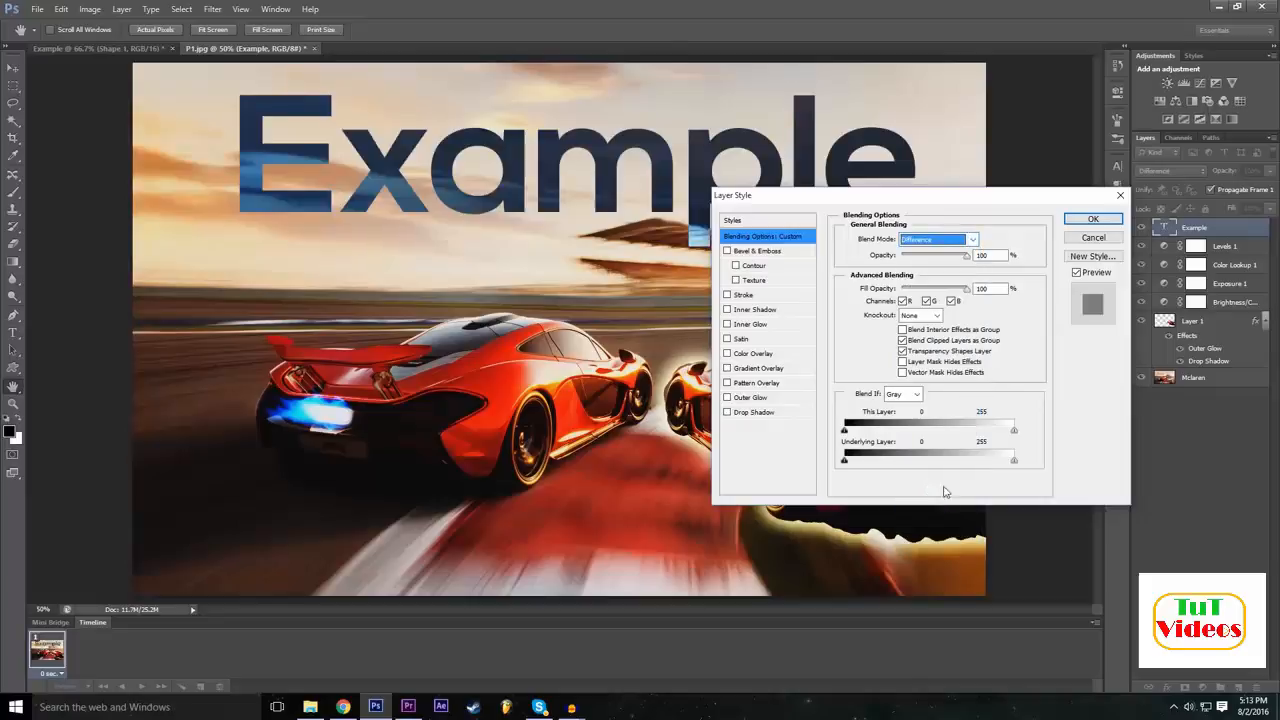
pyautogui.click(1094, 220)
# Move the "Example" text toward the upper-left corner of the picture and reselect its layer.
pyautogui.press('v')
pyautogui.moveTo(462, 146); pyautogui.dragTo(373, 172)
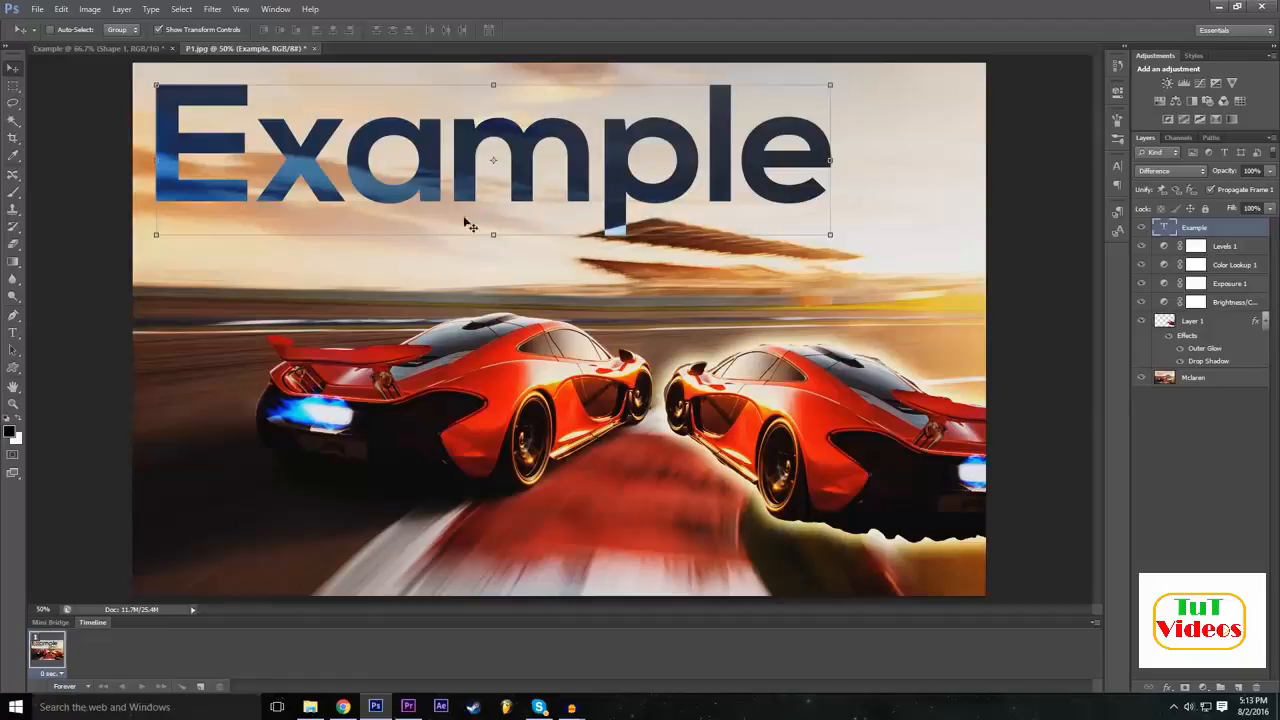
pyautogui.click(1248, 463)
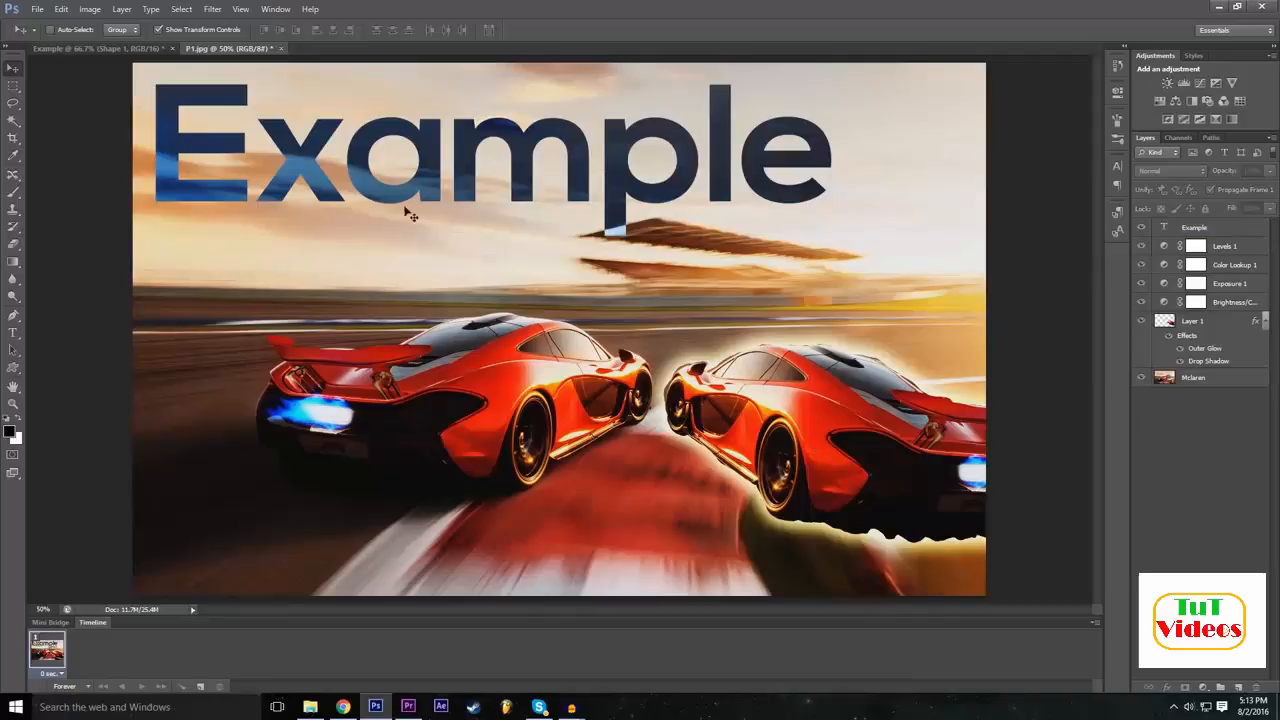
pyautogui.click(1186, 232)
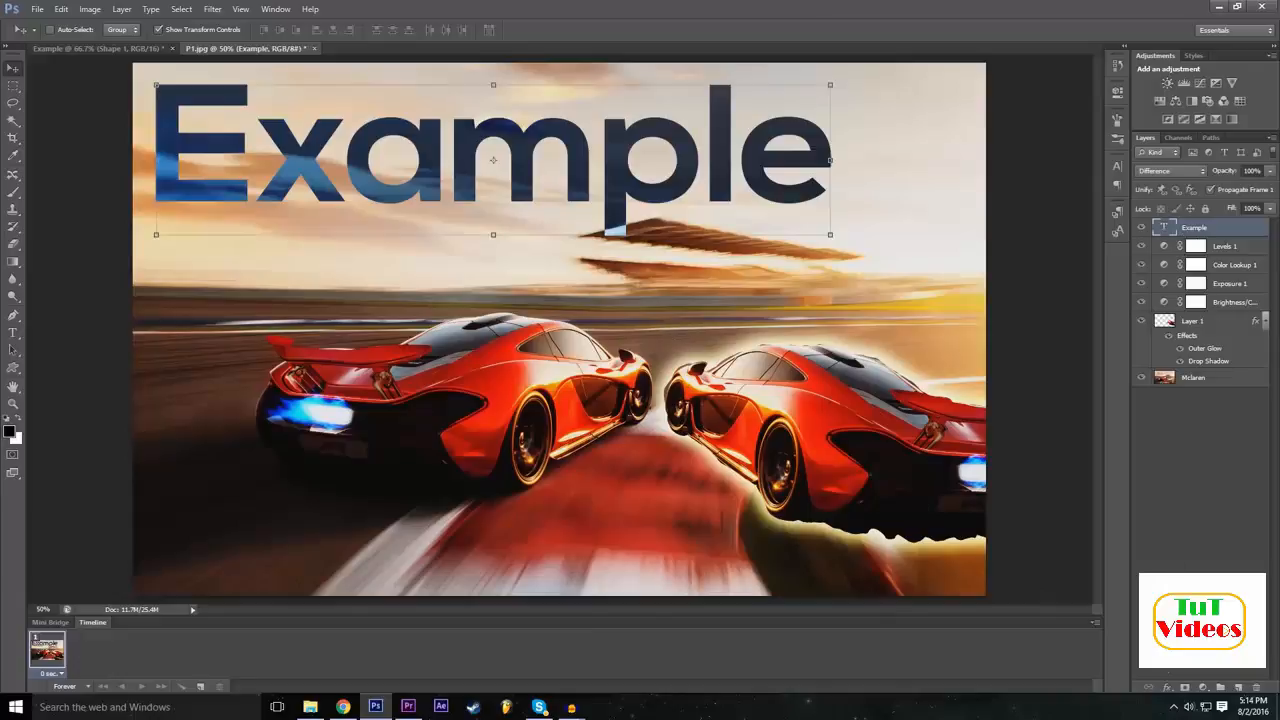
pyautogui.click(1168, 688)
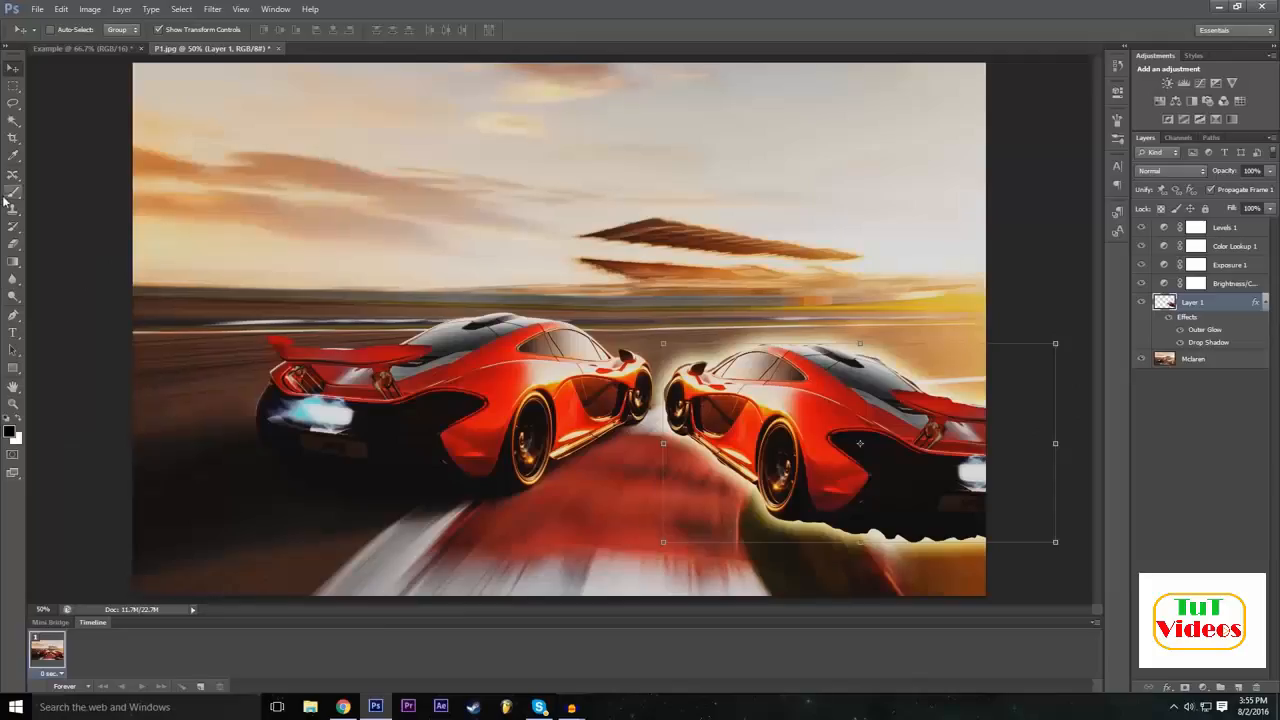
# Set up the Eraser with a soft 100 px brush, trying different hardness values.
pyautogui.click(17, 244)
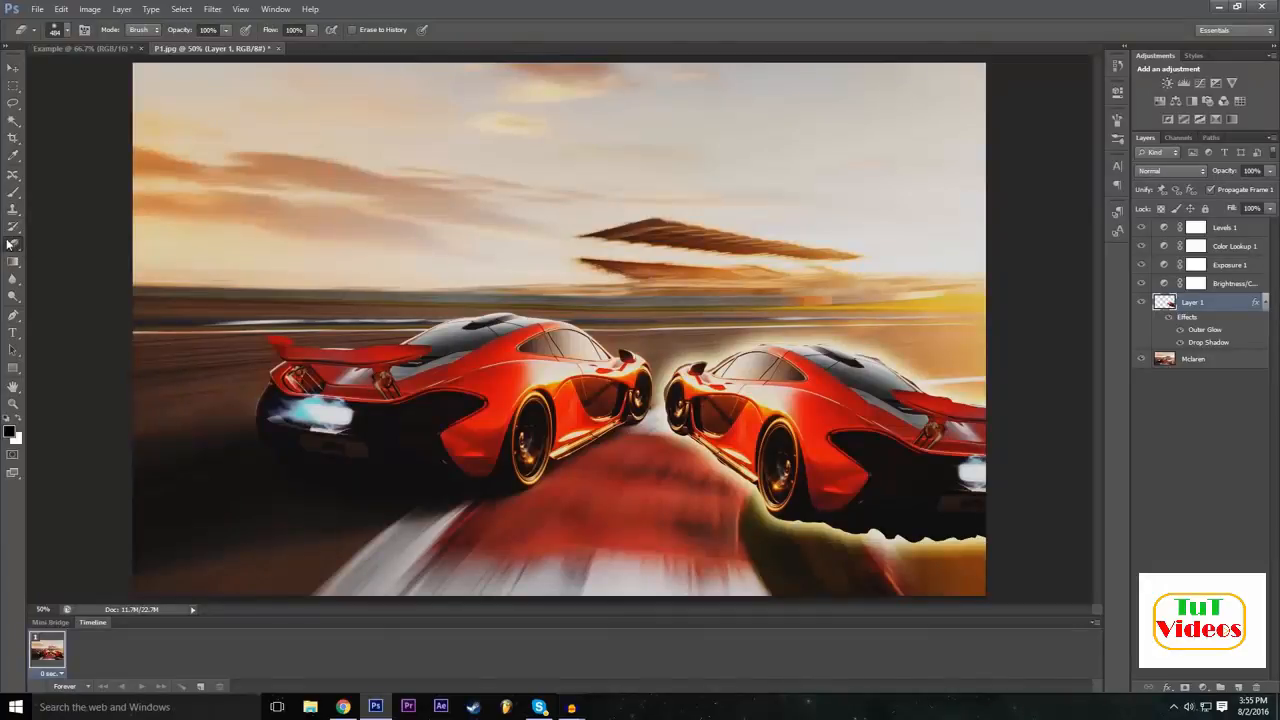
pyautogui.click(68, 31)
pyautogui.moveTo(27, 108); pyautogui.dragTo(15, 108)
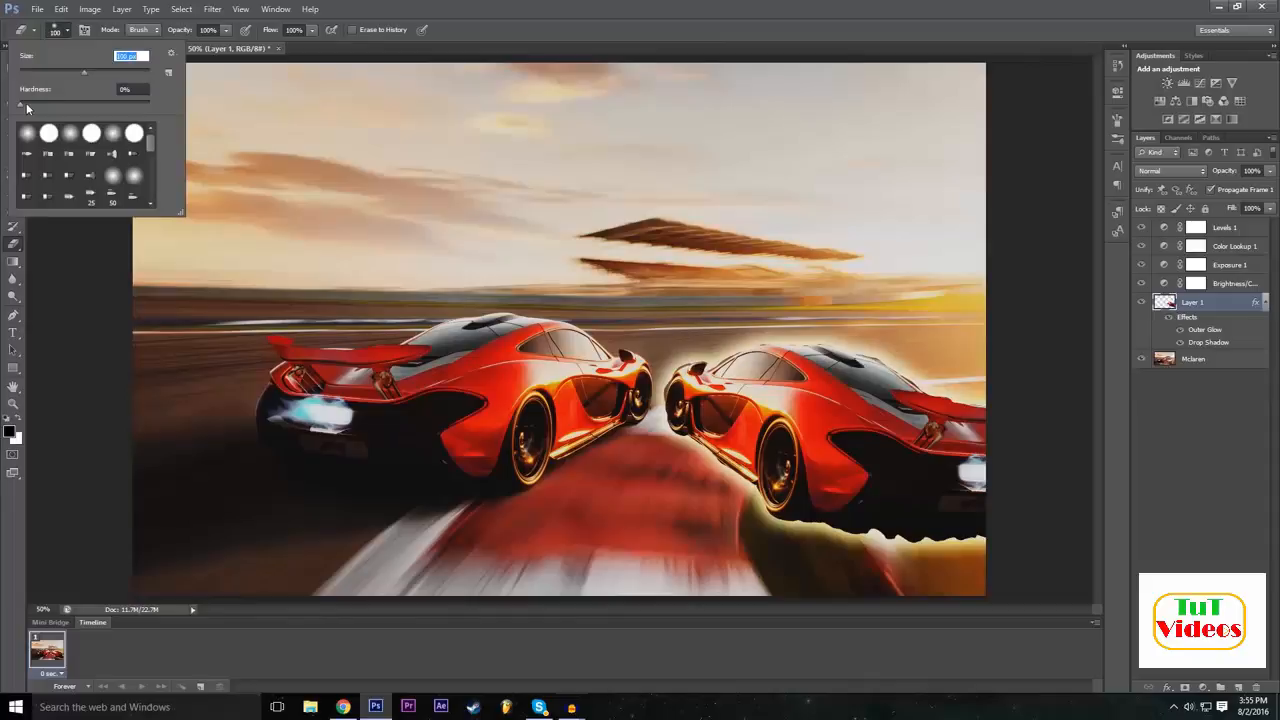
pyautogui.moveTo(27, 108); pyautogui.dragTo(94, 108)
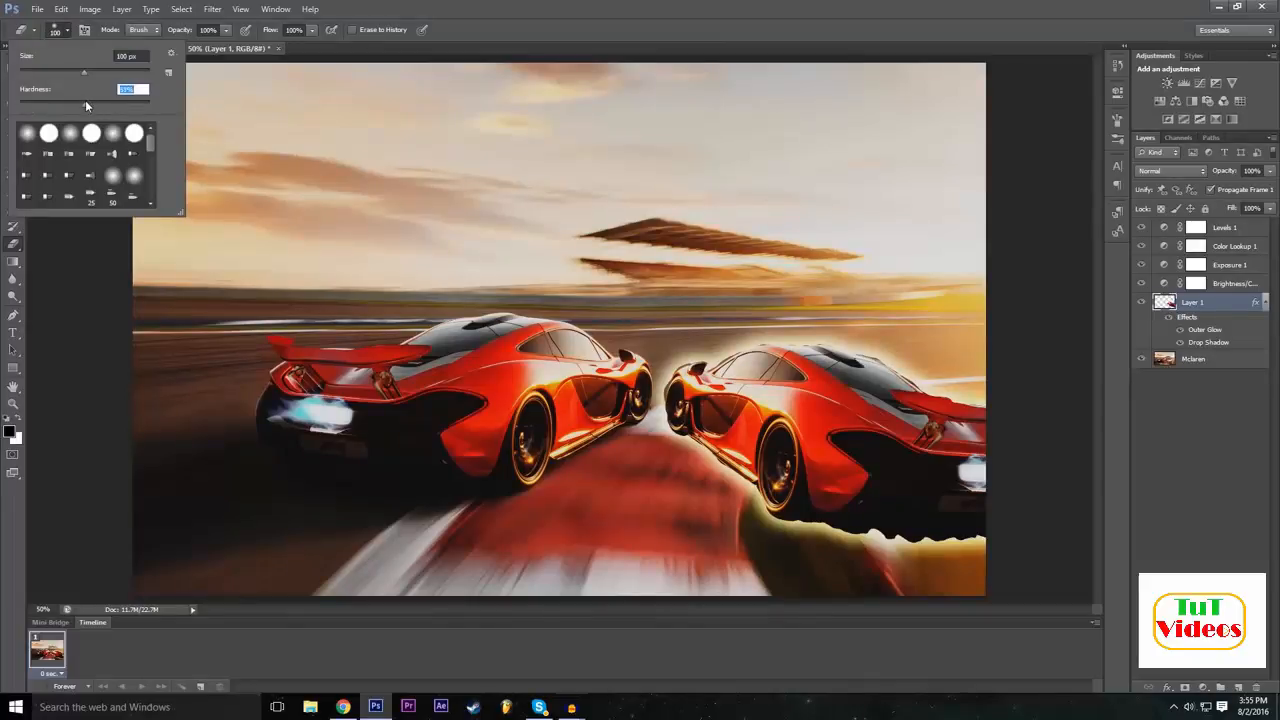
pyautogui.moveTo(47, 114); pyautogui.dragTo(31, 111)
pyautogui.press('Return')
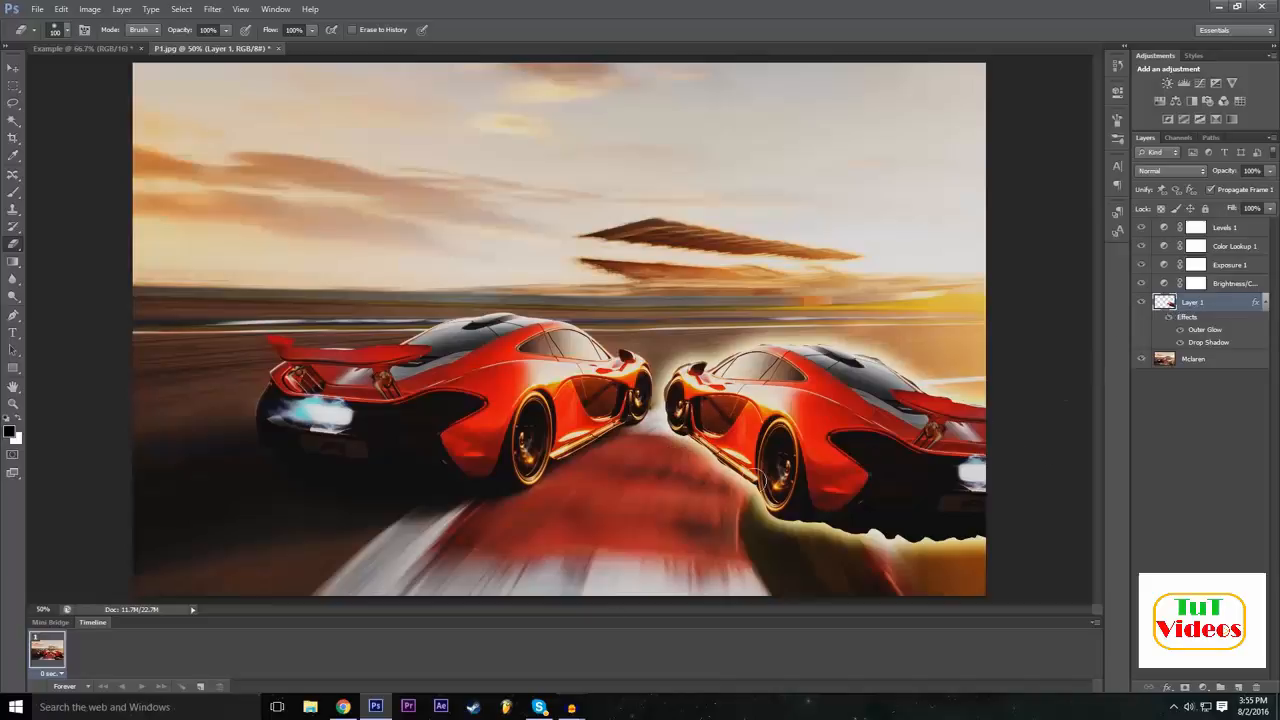
# Erase most of the second car on Layer 1 with the soft eraser and undo the stroke.
pyautogui.moveTo(684, 485)
pyautogui.mouseDown()
pyautogui.moveTo(870, 301)
pyautogui.moveTo(666, 479)
pyautogui.moveTo(819, 336)
pyautogui.moveTo(691, 470)
pyautogui.moveTo(678, 474)
pyautogui.moveTo(683, 443)
pyautogui.moveTo(632, 453)
pyautogui.moveTo(681, 377)
pyautogui.moveTo(818, 420)
pyautogui.moveTo(902, 342)
pyautogui.moveTo(847, 370)
pyautogui.moveTo(825, 338)
pyautogui.moveTo(904, 355)
pyautogui.moveTo(910, 410)
pyautogui.moveTo(860, 393)
pyautogui.moveTo(945, 426)
pyautogui.moveTo(989, 395)
pyautogui.moveTo(962, 412)
pyautogui.moveTo(993, 422)
pyautogui.moveTo(958, 409)
pyautogui.moveTo(941, 442)
pyautogui.moveTo(919, 403)
pyautogui.moveTo(983, 447)
pyautogui.moveTo(968, 476)
pyautogui.moveTo(1000, 477)
pyautogui.mouseUp()
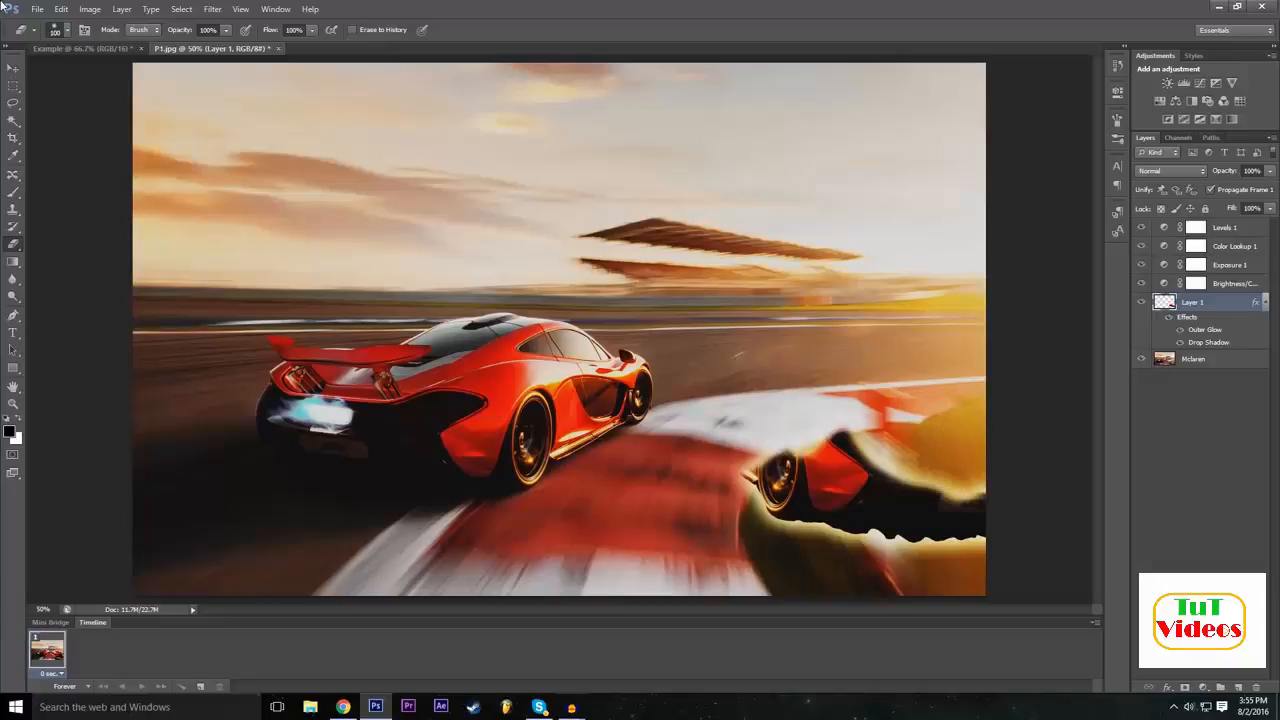
pyautogui.click(70, 8)
pyautogui.click(80, 48)
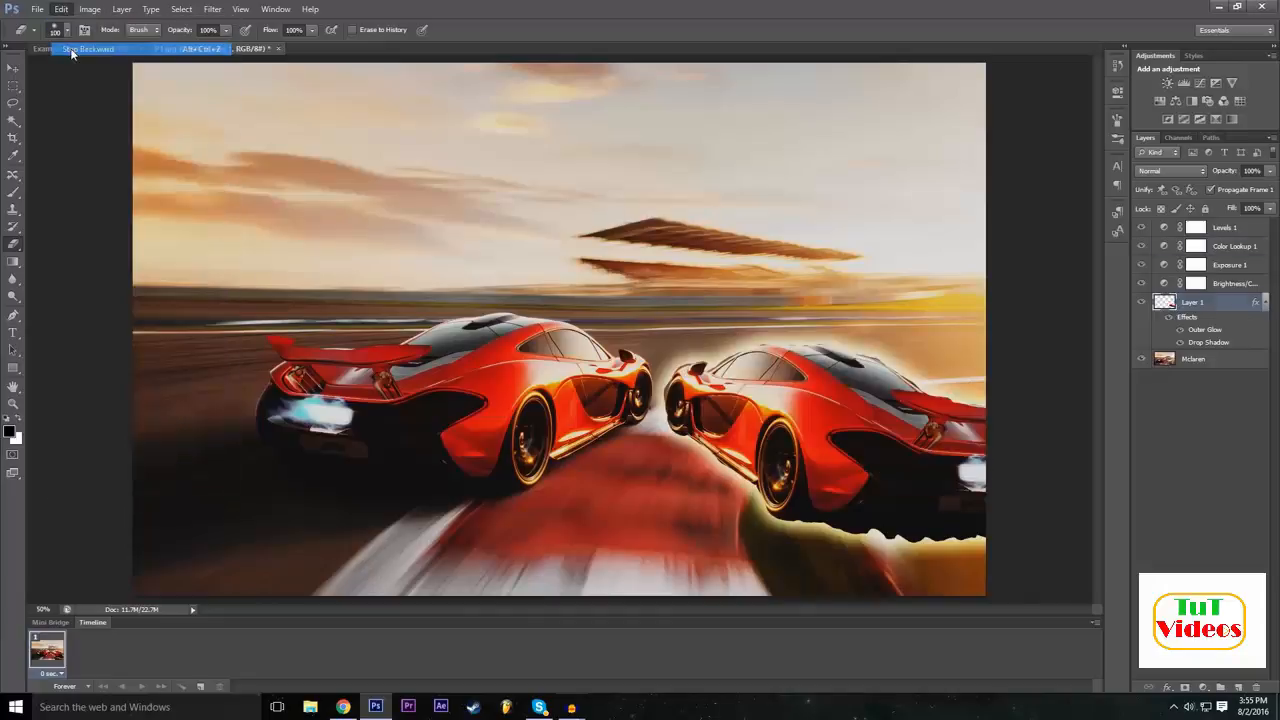
# Set the eraser hardness to 100% and erase the front part of the second car on Layer 1.
pyautogui.click(67, 31)
pyautogui.moveTo(37, 103); pyautogui.dragTo(85, 104)
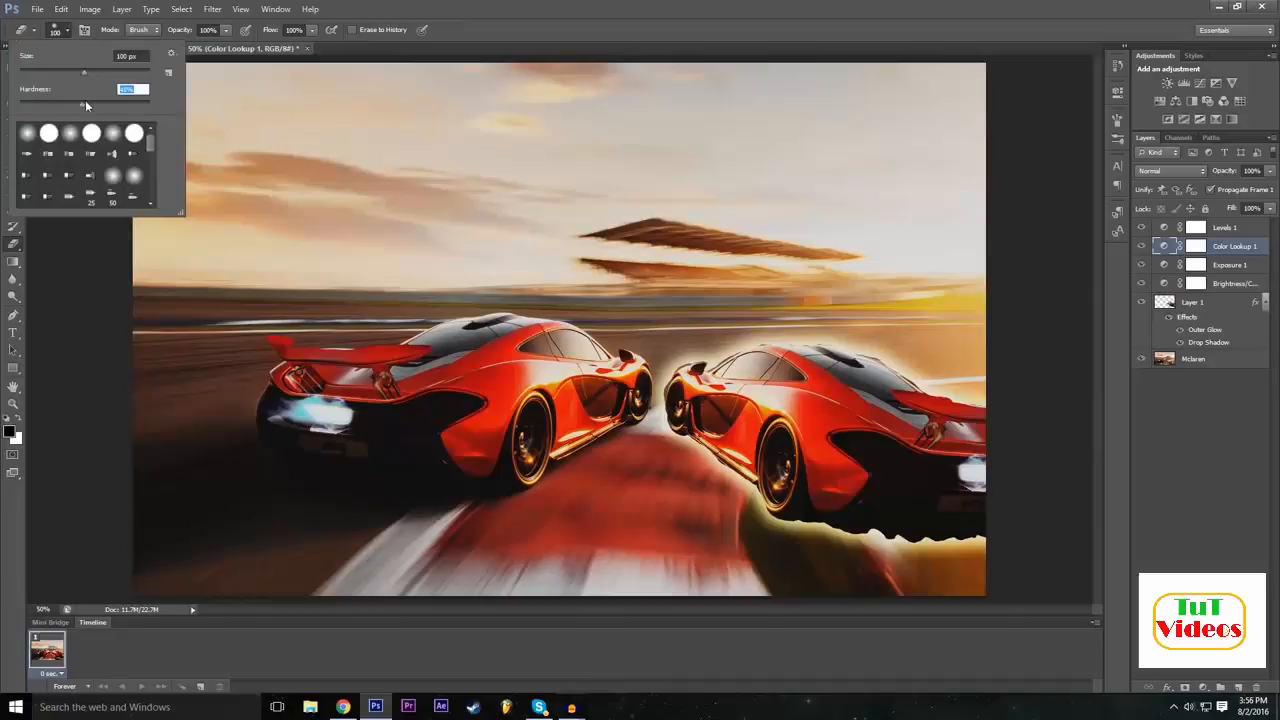
pyautogui.click(733, 6)
pyautogui.click(1187, 302)
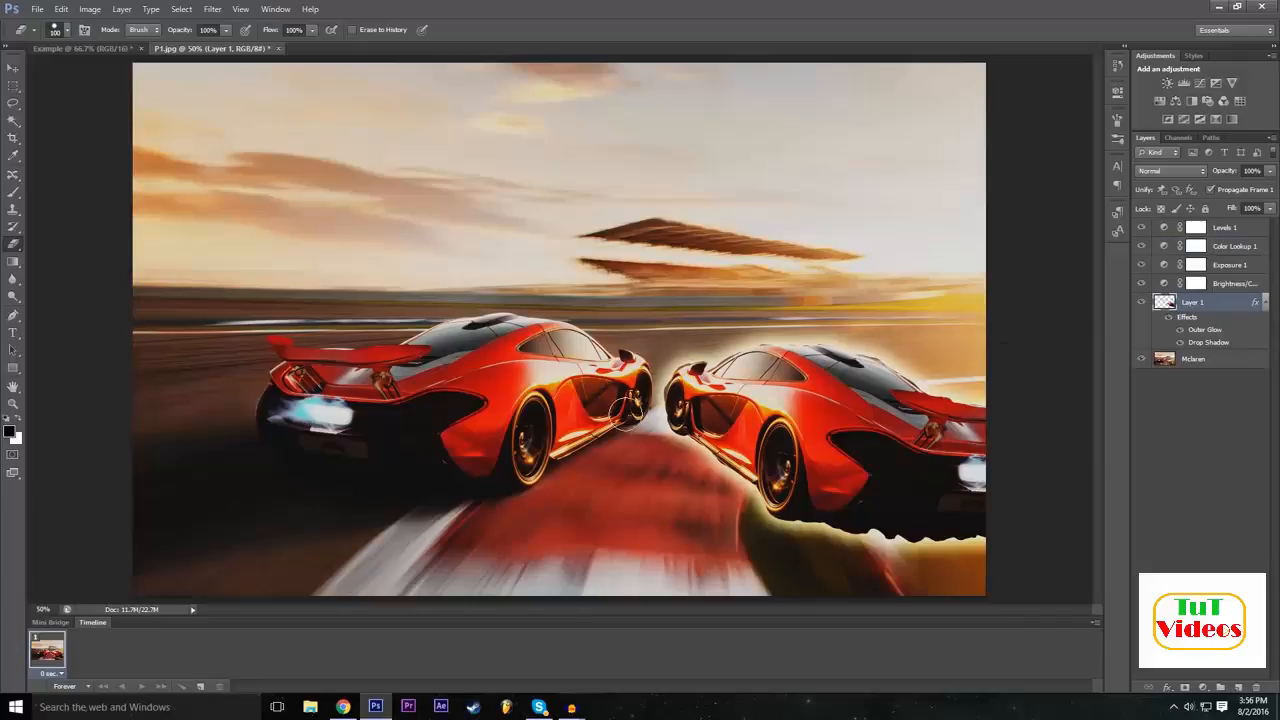
pyautogui.moveTo(664, 453)
pyautogui.mouseDown()
pyautogui.moveTo(717, 352)
pyautogui.moveTo(698, 357)
pyautogui.moveTo(642, 421)
pyautogui.moveTo(793, 294)
pyautogui.moveTo(698, 396)
pyautogui.moveTo(678, 465)
pyautogui.moveTo(846, 279)
pyautogui.moveTo(657, 494)
pyautogui.mouseUp()
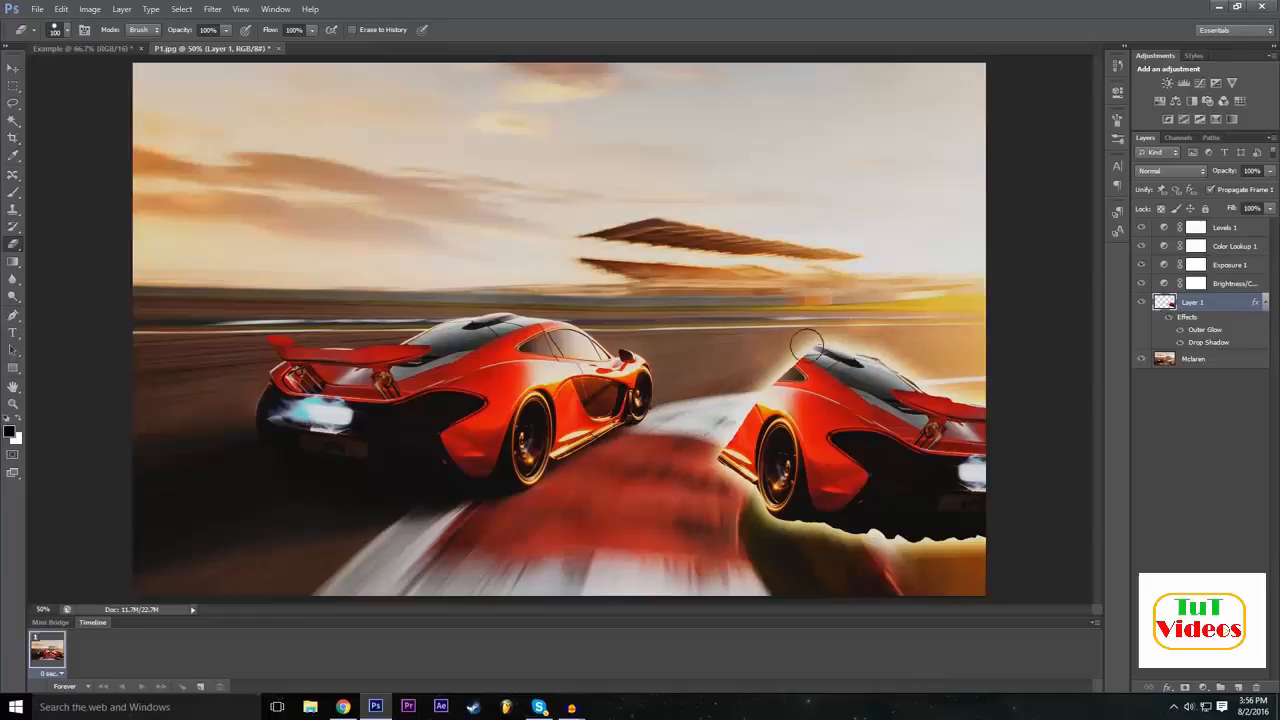
# Lower the eraser hardness to 0% and erase soft strokes across the rear half of the second car.
pyautogui.click(68, 30)
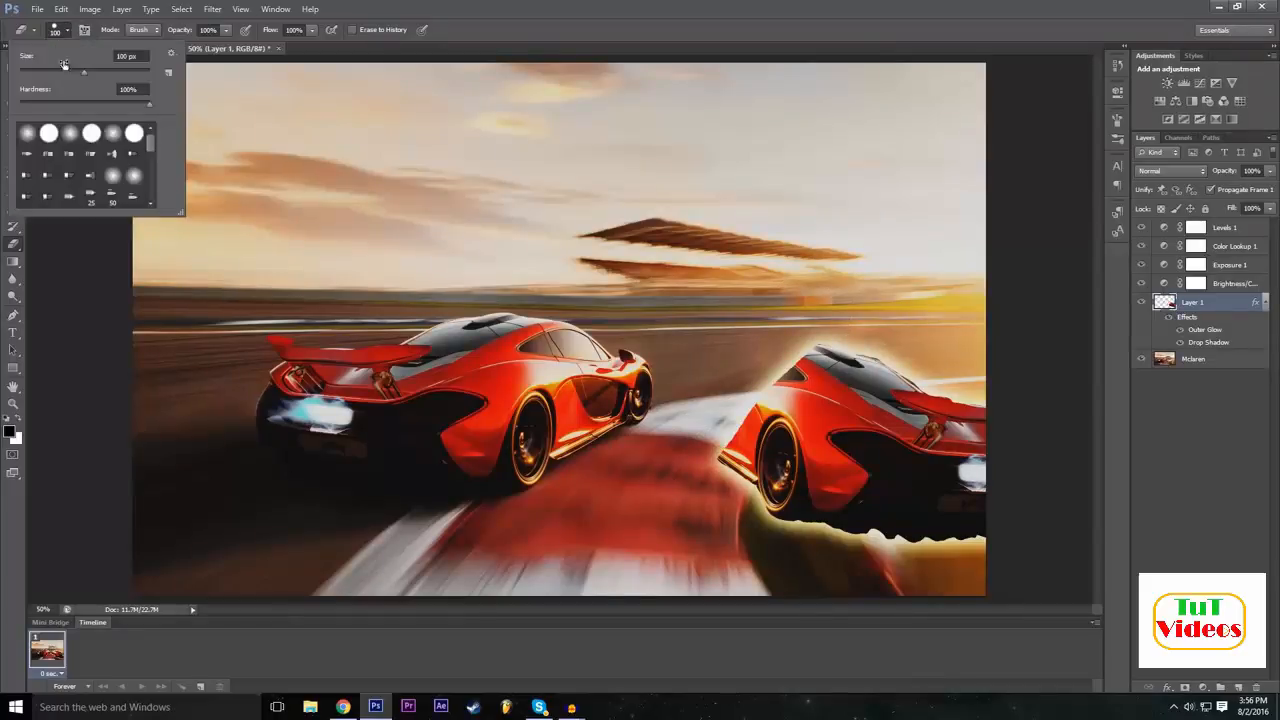
pyautogui.click(86, 105)
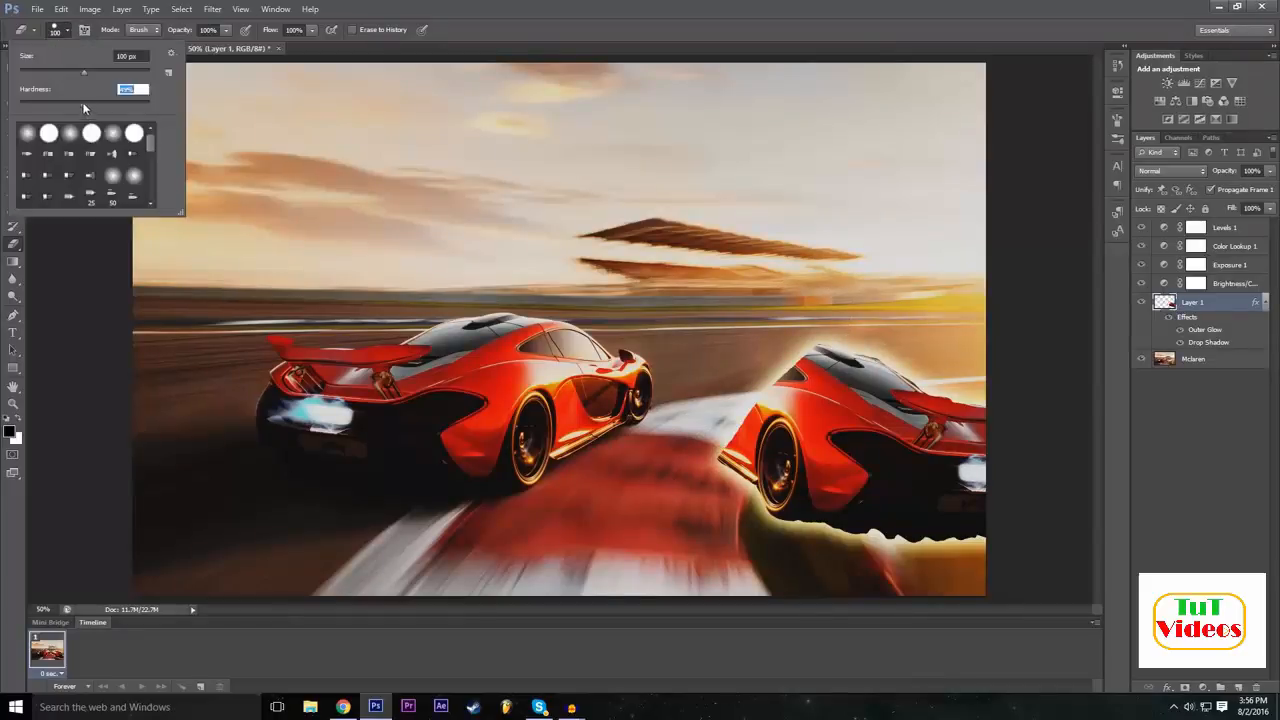
pyautogui.click(865, 6)
pyautogui.click(912, 404)
pyautogui.moveTo(912, 404)
pyautogui.mouseDown()
pyautogui.moveTo(798, 526)
pyautogui.moveTo(918, 421)
pyautogui.moveTo(867, 536)
pyautogui.mouseUp()
pyautogui.moveTo(866, 458)
pyautogui.mouseDown()
pyautogui.moveTo(844, 442)
pyautogui.moveTo(825, 464)
pyautogui.mouseUp()
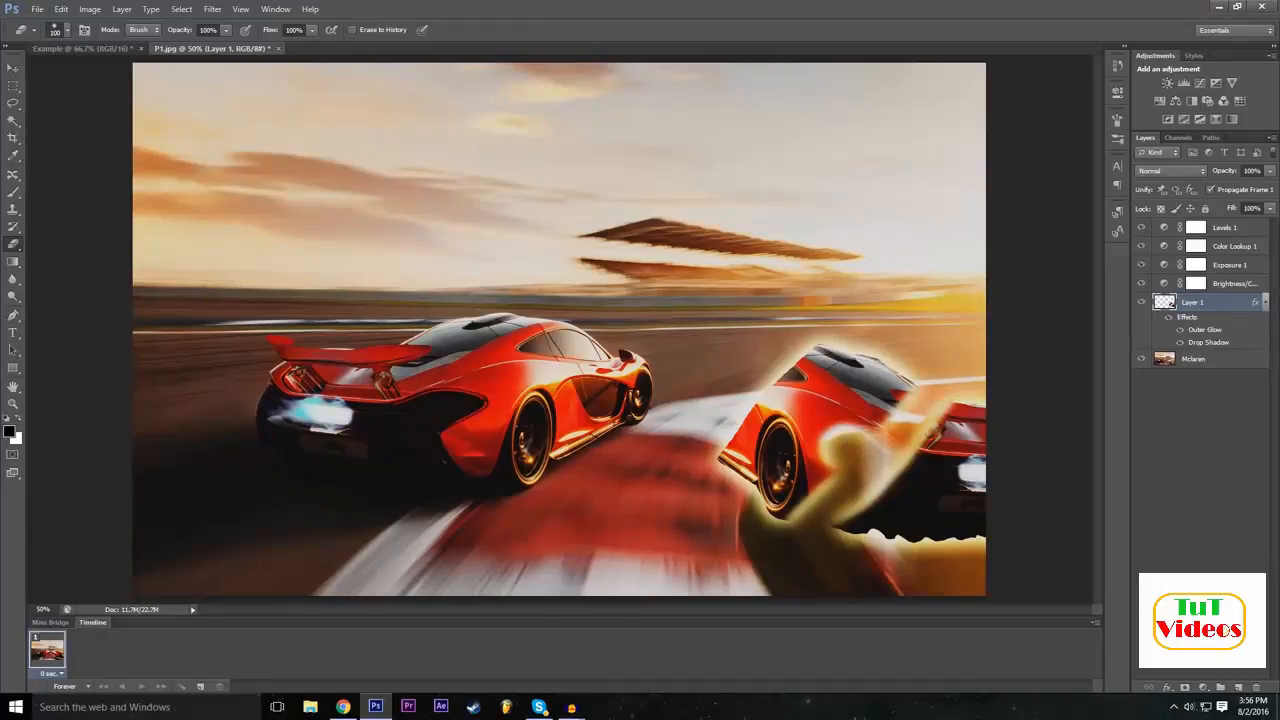
# Choose the textured 59 px brush tip for the Eraser and erase most of the remaining second car.
pyautogui.click(66, 30)
pyautogui.scroll(-5, 80, 165)
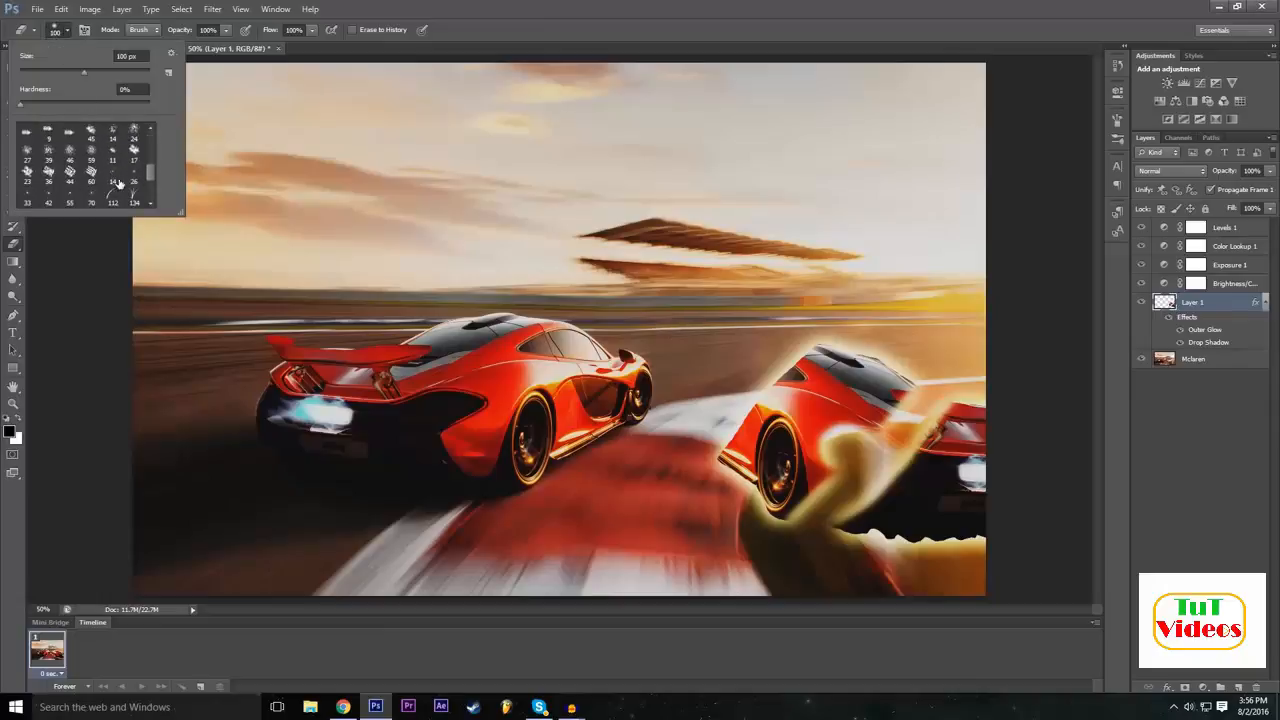
pyautogui.click(133, 152)
pyautogui.click(91, 160)
pyautogui.moveTo(808, 408)
pyautogui.mouseDown()
pyautogui.moveTo(848, 404)
pyautogui.moveTo(808, 423)
pyautogui.moveTo(792, 453)
pyautogui.moveTo(746, 449)
pyautogui.moveTo(783, 399)
pyautogui.moveTo(834, 361)
pyautogui.mouseUp()
pyautogui.moveTo(904, 441)
pyautogui.mouseDown()
pyautogui.moveTo(951, 449)
pyautogui.moveTo(961, 468)
pyautogui.moveTo(961, 506)
pyautogui.moveTo(927, 540)
pyautogui.moveTo(853, 524)
pyautogui.moveTo(926, 532)
pyautogui.moveTo(900, 520)
pyautogui.moveTo(723, 488)
pyautogui.moveTo(733, 452)
pyautogui.moveTo(755, 455)
pyautogui.moveTo(741, 444)
pyautogui.moveTo(763, 412)
pyautogui.moveTo(735, 418)
pyautogui.moveTo(762, 406)
pyautogui.moveTo(787, 444)
pyautogui.moveTo(785, 422)
pyautogui.moveTo(802, 408)
pyautogui.moveTo(805, 362)
pyautogui.moveTo(781, 347)
pyautogui.moveTo(777, 382)
pyautogui.moveTo(771, 366)
pyautogui.moveTo(811, 378)
pyautogui.moveTo(809, 364)
pyautogui.moveTo(795, 382)
pyautogui.moveTo(867, 448)
pyautogui.moveTo(999, 436)
pyautogui.moveTo(993, 466)
pyautogui.moveTo(950, 507)
pyautogui.mouseUp()
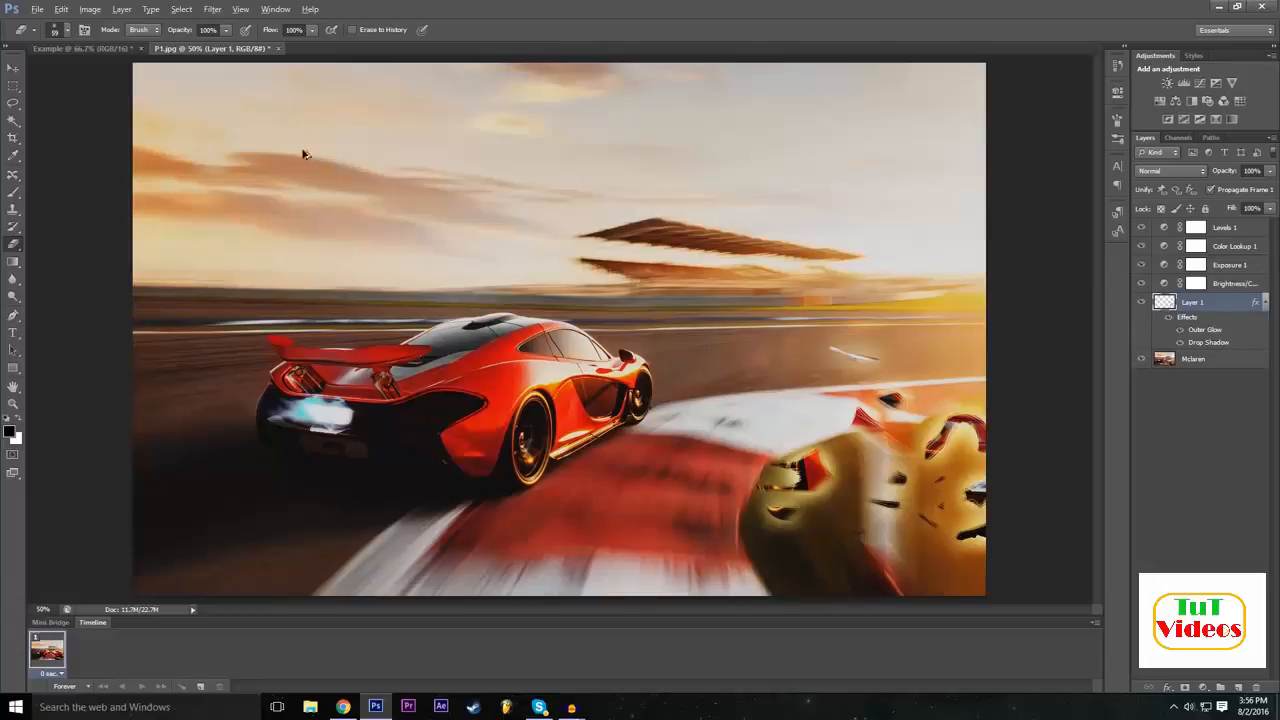
# Undo all the eraser strokes on Layer 1 to restore the second car.
pyautogui.hotkey('ctrl', 'z')
pyautogui.hotkey('ctrl', 'alt', 'z')
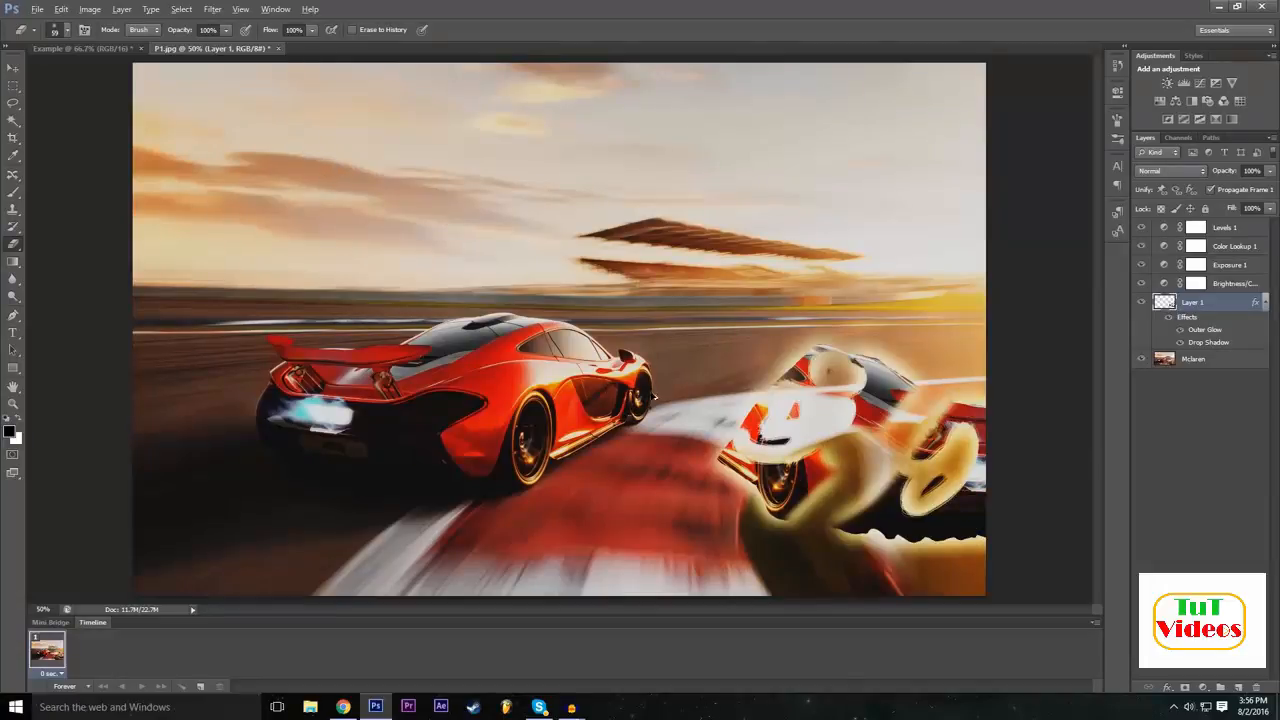
pyautogui.hotkey('ctrl', 'alt', 'z')
pyautogui.hotkey('ctrl', 'alt', 'z')
pyautogui.hotkey('ctrl', 'alt', 'z')
pyautogui.hotkey('ctrl', 'alt', 'z')
pyautogui.hotkey('ctrl', 'alt', 'z')
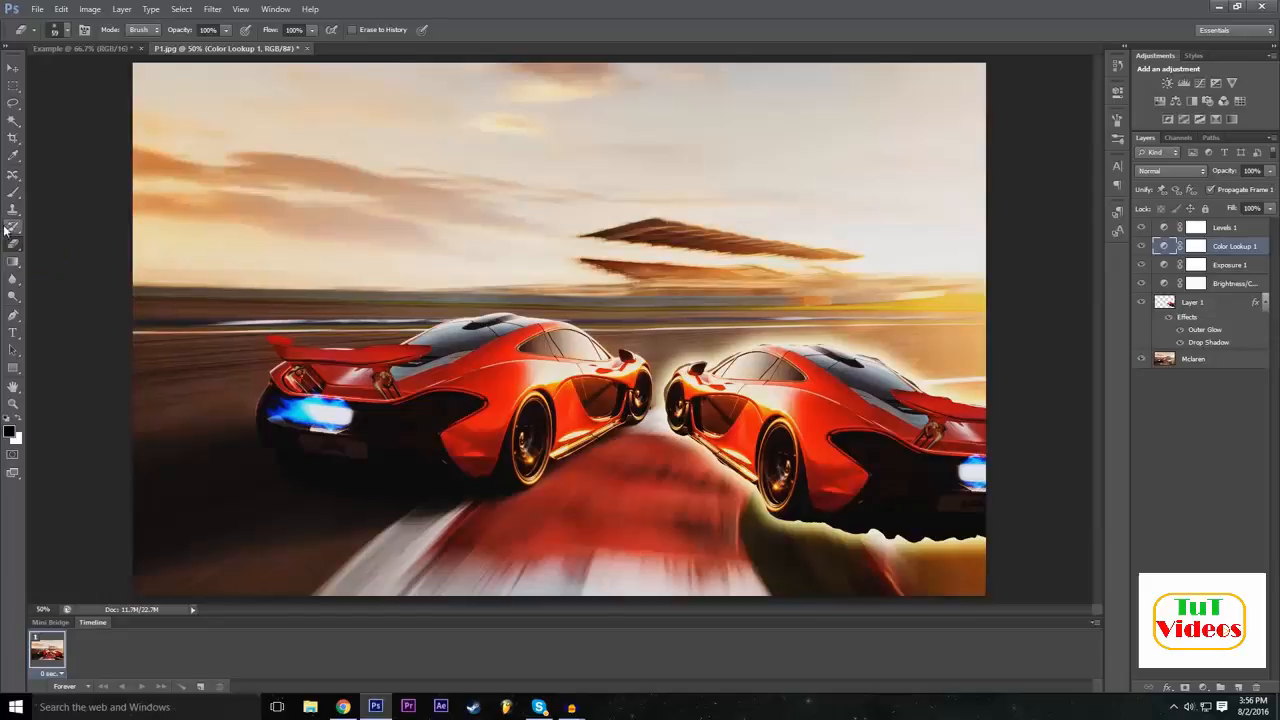
# Activate the Pen tool.
pyautogui.click(14, 318)
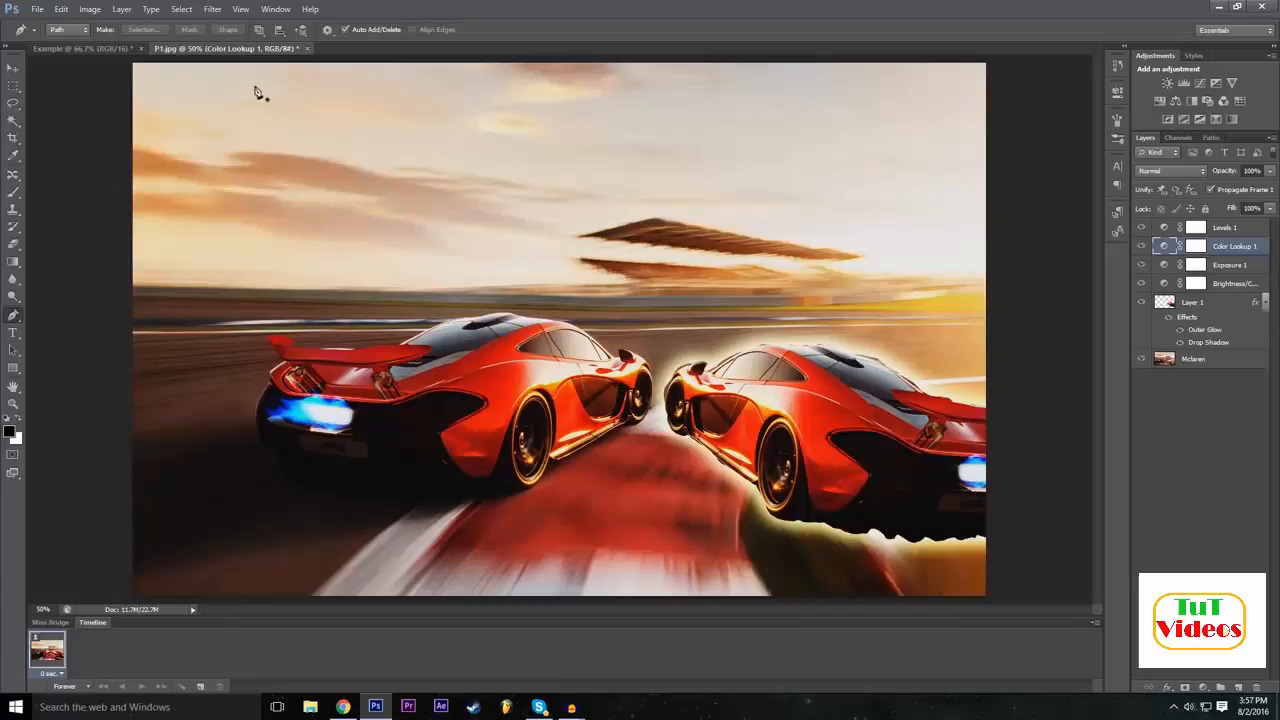
pyautogui.click(110, 48)
pyautogui.click(224, 50)
pyautogui.click(38, 9)
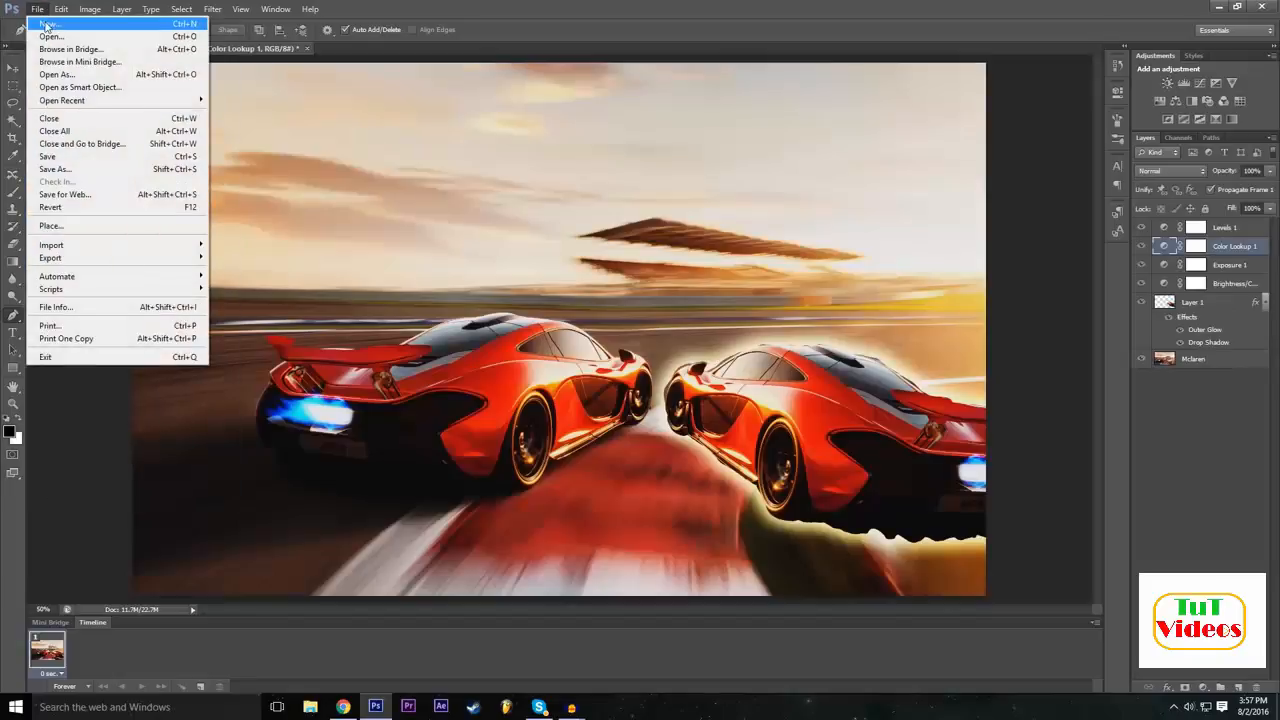
pyautogui.click(49, 23)
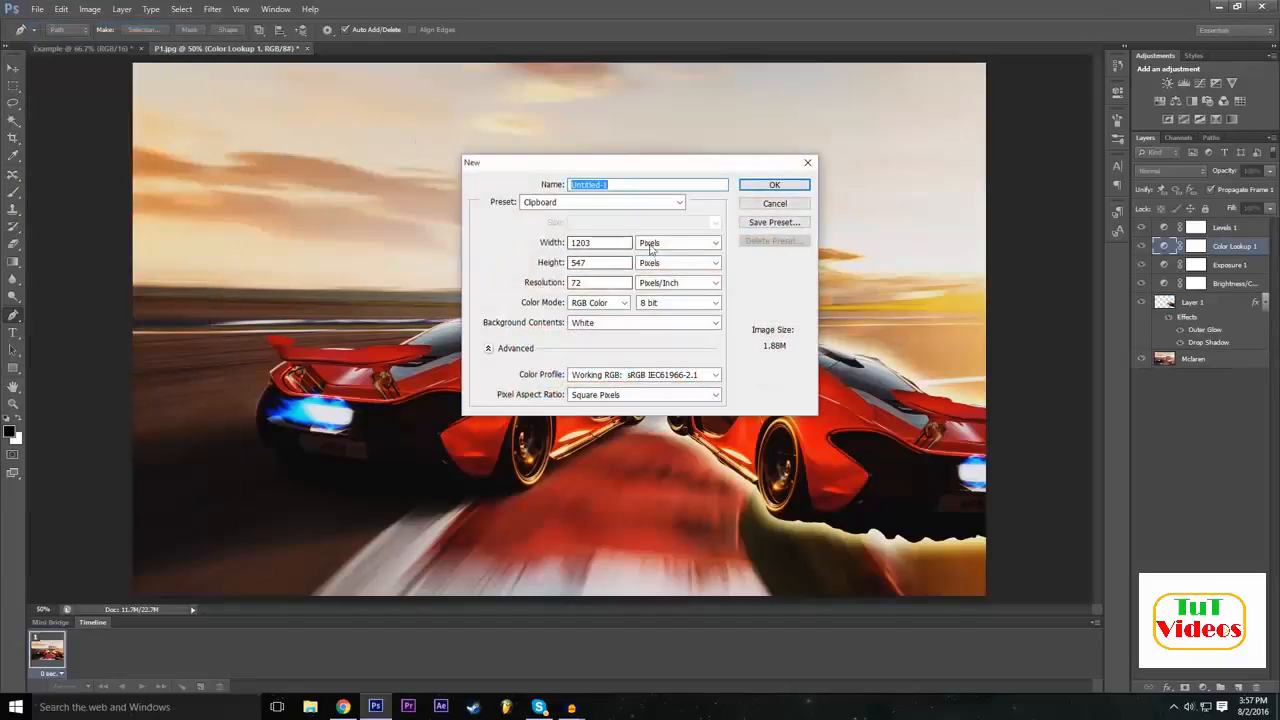
pyautogui.doubleClick(620, 245)
pyautogui.write('1920')
pyautogui.doubleClick(585, 264)
pyautogui.click(585, 264)
pyautogui.click(776, 204)
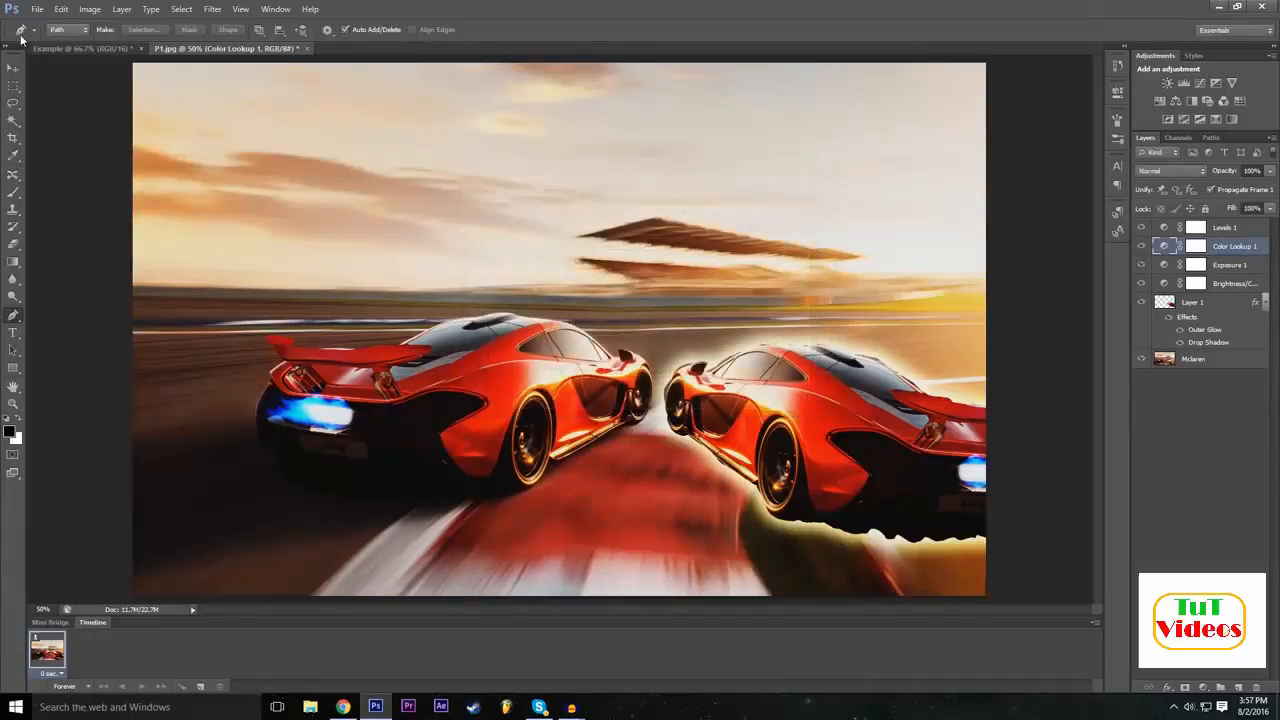
# In the Example document, hide the Rectangle 1 layer and start a Pen path on the Background layer.
pyautogui.click(64, 46)
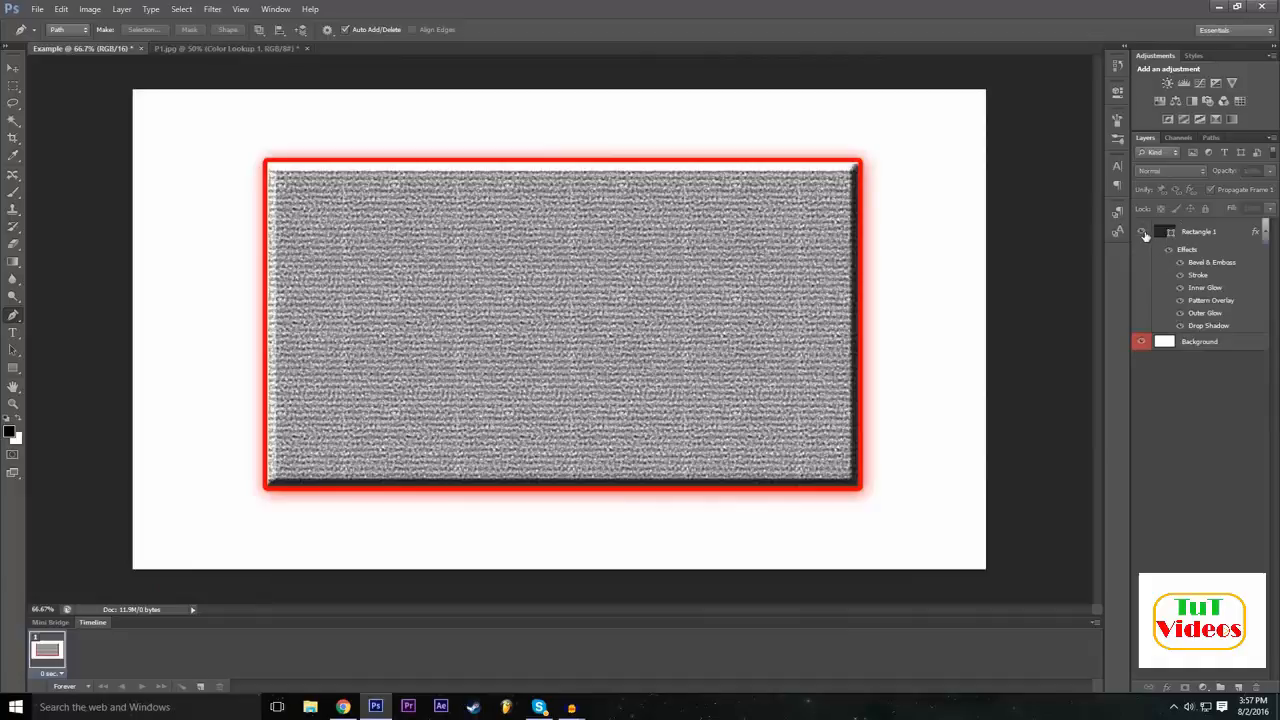
pyautogui.click(1143, 232)
pyautogui.click(1195, 342)
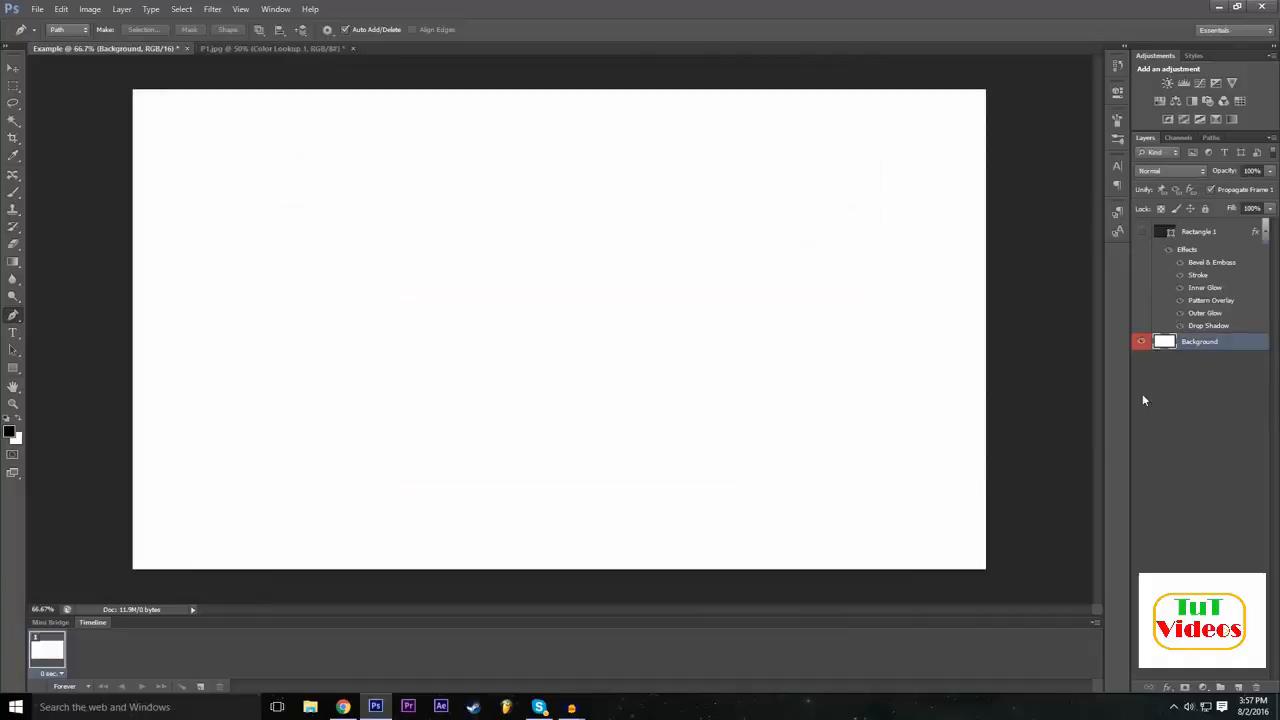
pyautogui.click(1141, 234)
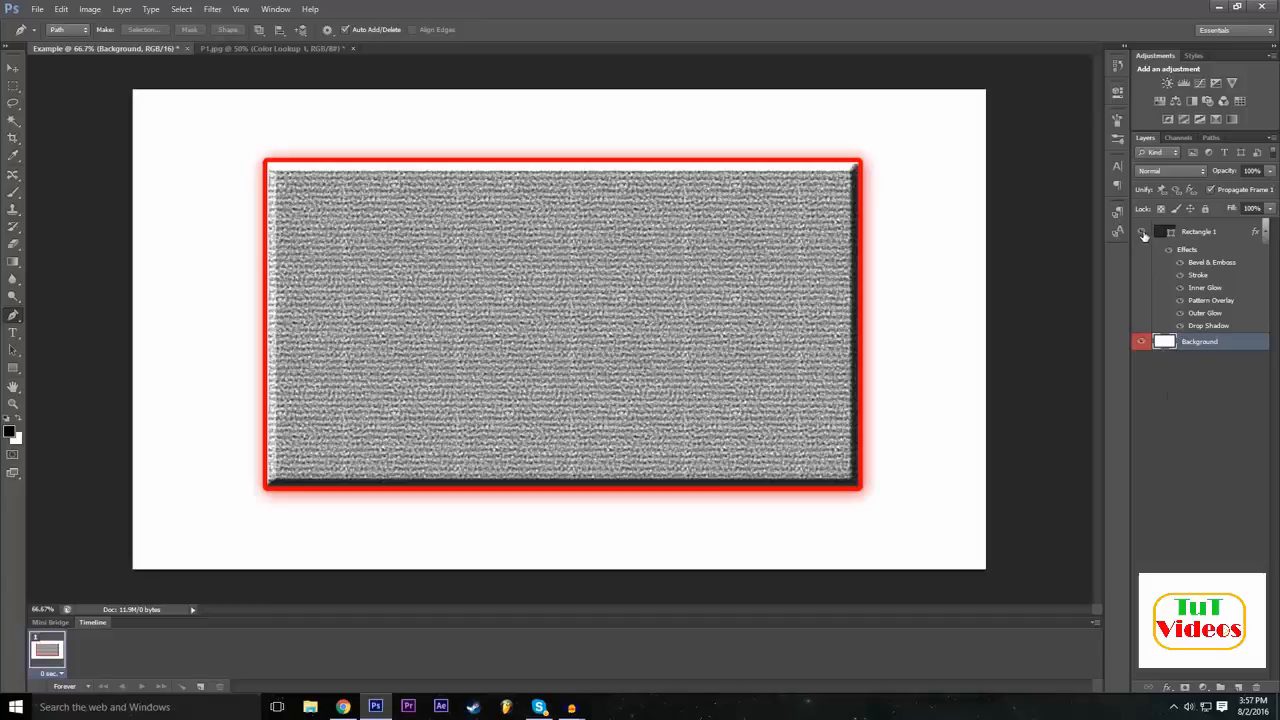
pyautogui.click(1143, 232)
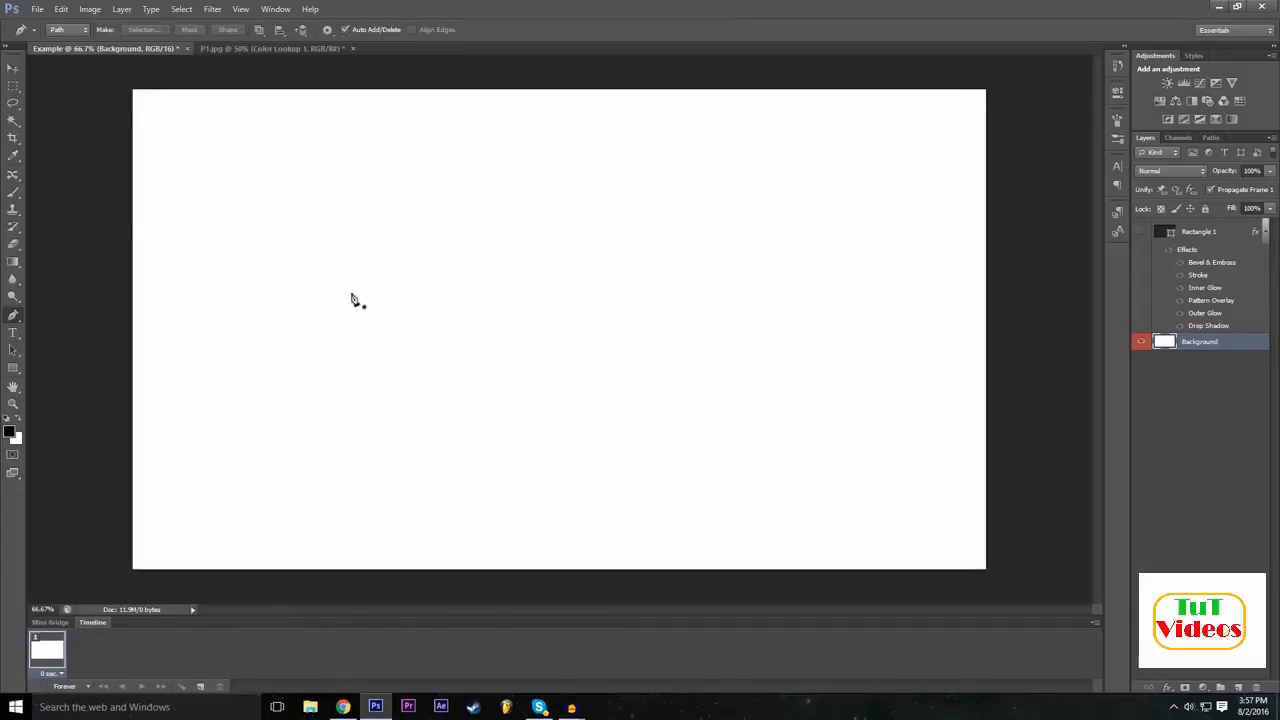
pyautogui.click(355, 193)
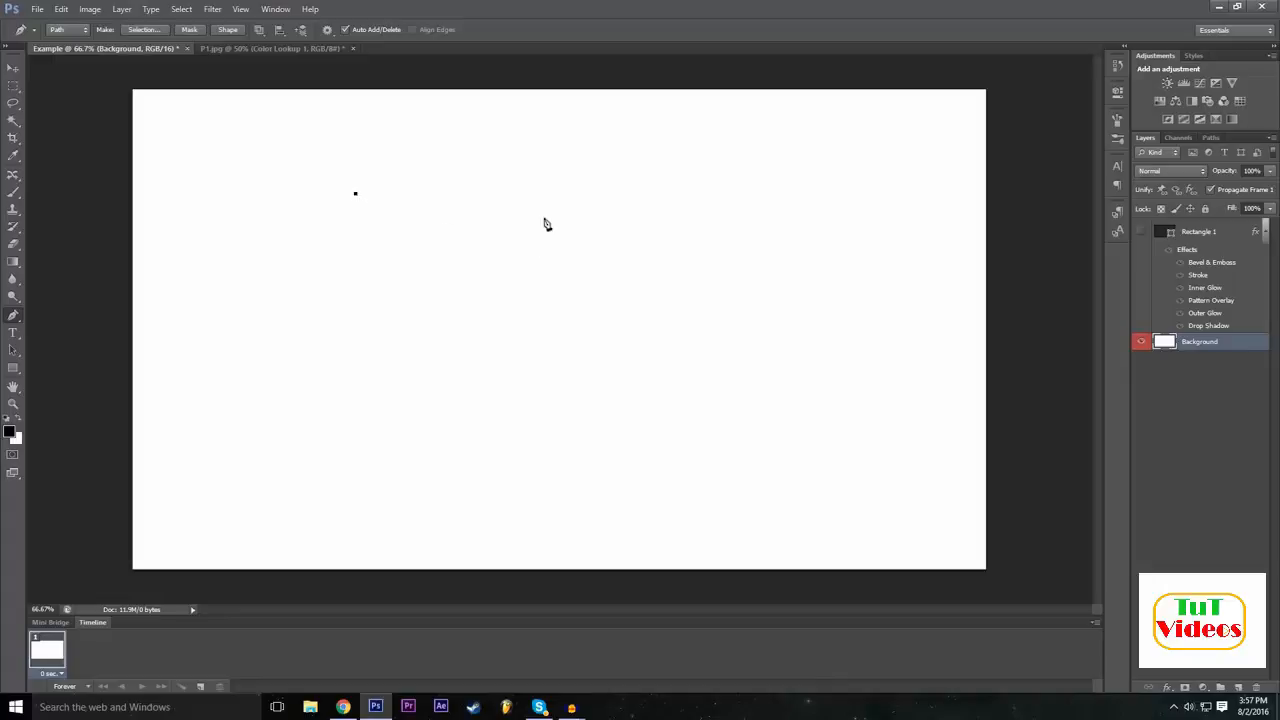
# Try outlining an open Z with three straight path segments from the first anchor, and undo them.
pyautogui.click(567, 189)
pyautogui.click(353, 337)
pyautogui.click(592, 338)
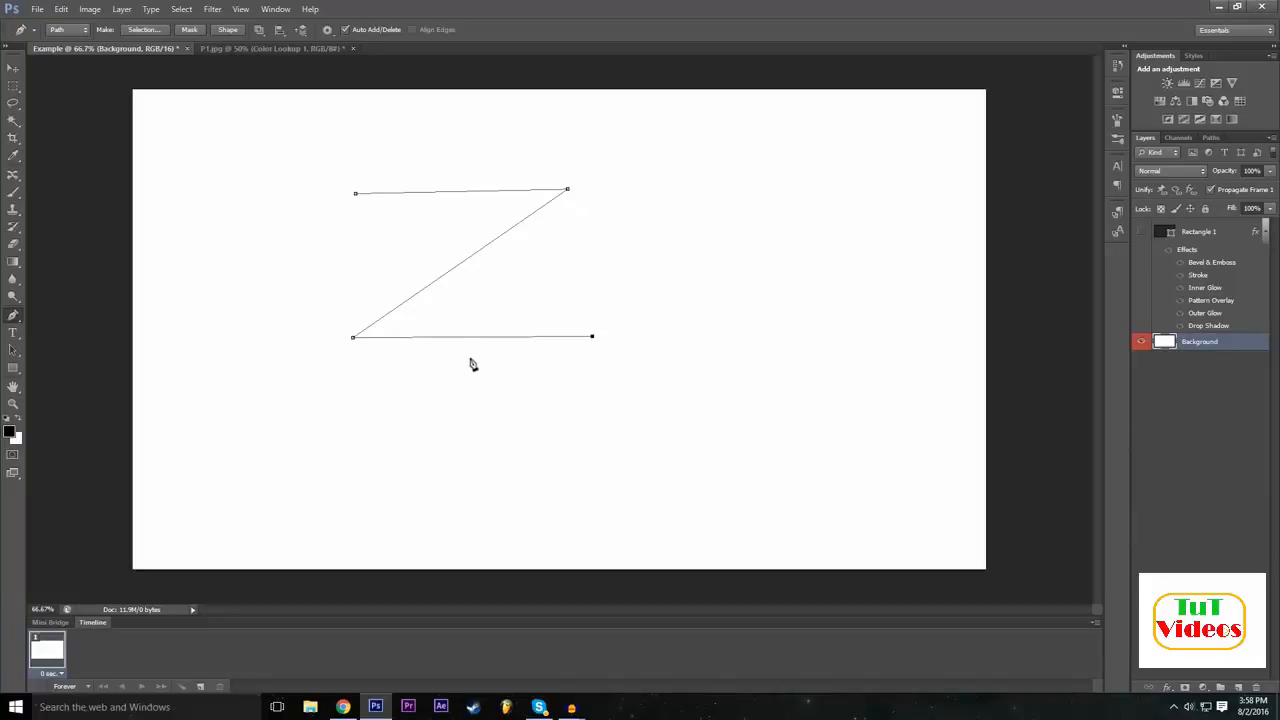
pyautogui.hotkey('ctrl', 'alt', 'z')
pyautogui.hotkey('ctrl', 'alt', 'z')
pyautogui.hotkey('ctrl', 'alt', 'z')
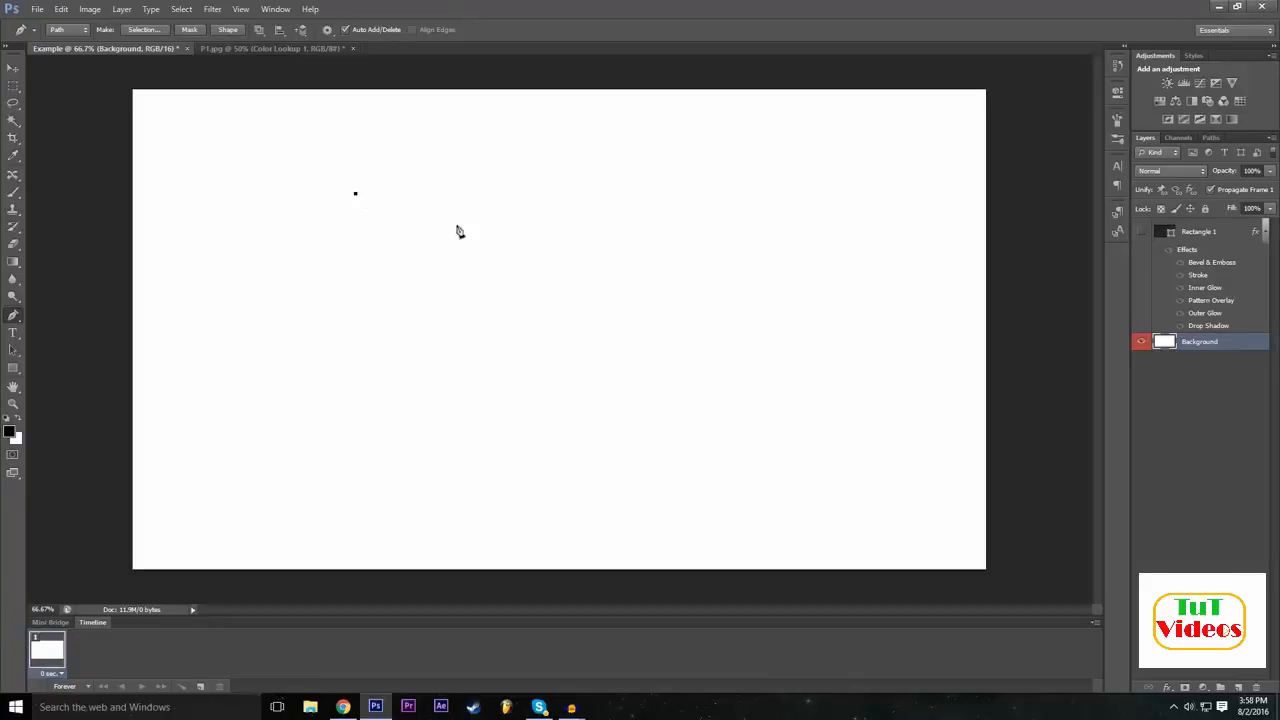
# Draw the Z's straight horizontal upper edge, its diagonal and its horizontal base edge as Pen path segments.
pyautogui.click(569, 193)
pyautogui.click(61, 9)
pyautogui.click(100, 20)
pyautogui.click(569, 194)
pyautogui.click(421, 341)
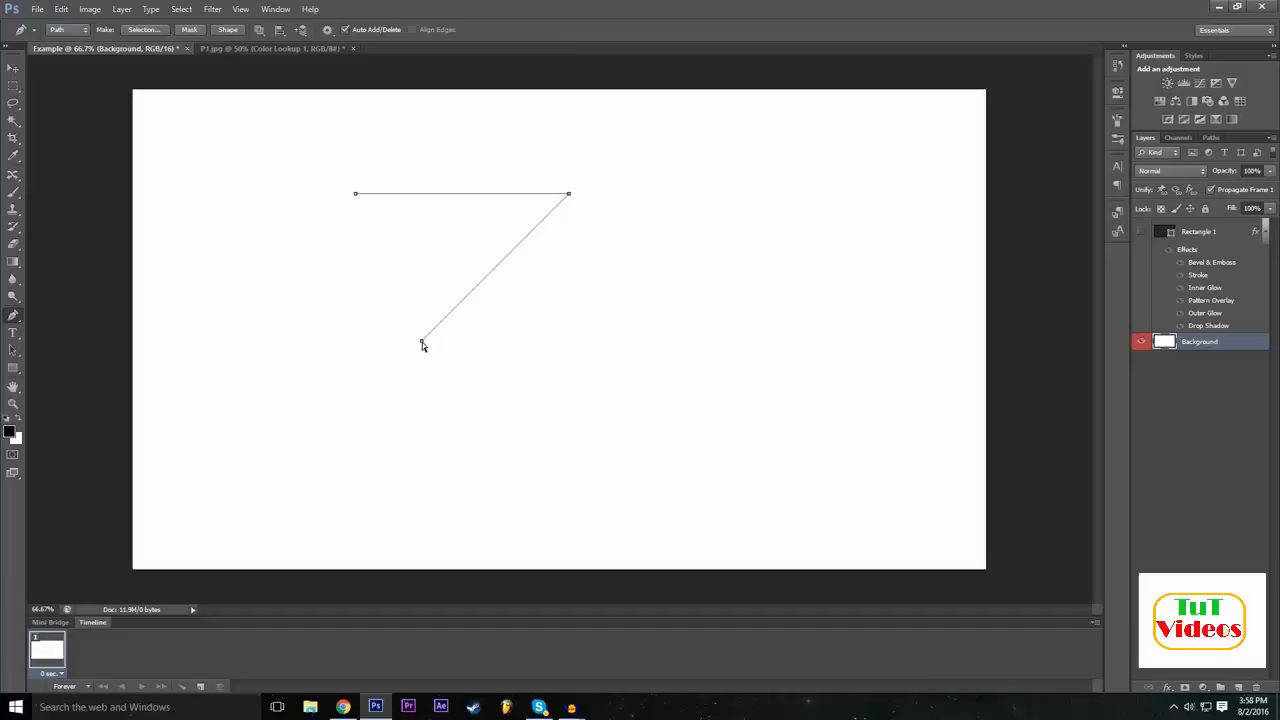
pyautogui.moveTo(422, 342); pyautogui.dragTo(355, 399)
pyautogui.click(586, 398)
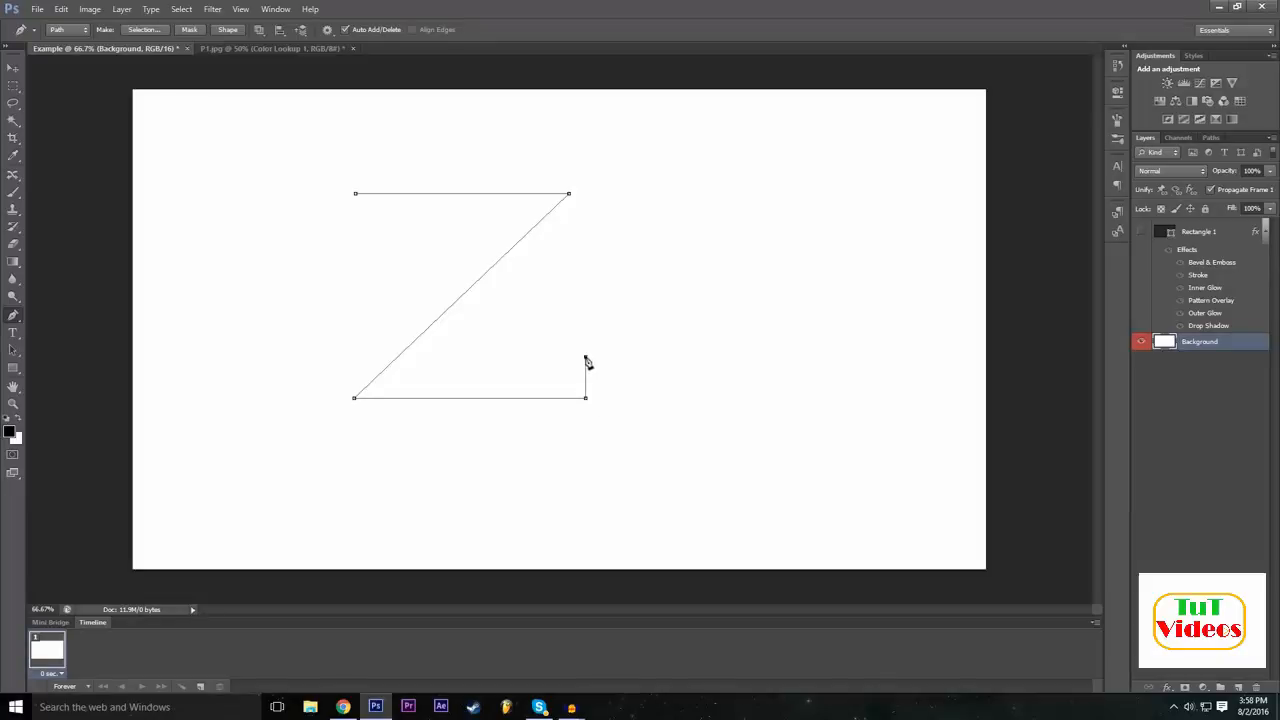
# Complete the thick Z outline with parallel edges for the base, diagonal and upper bar, closing the path at its first anchor.
pyautogui.click(441, 357)
pyautogui.click(604, 194)
pyautogui.moveTo(603, 193); pyautogui.dragTo(624, 177)
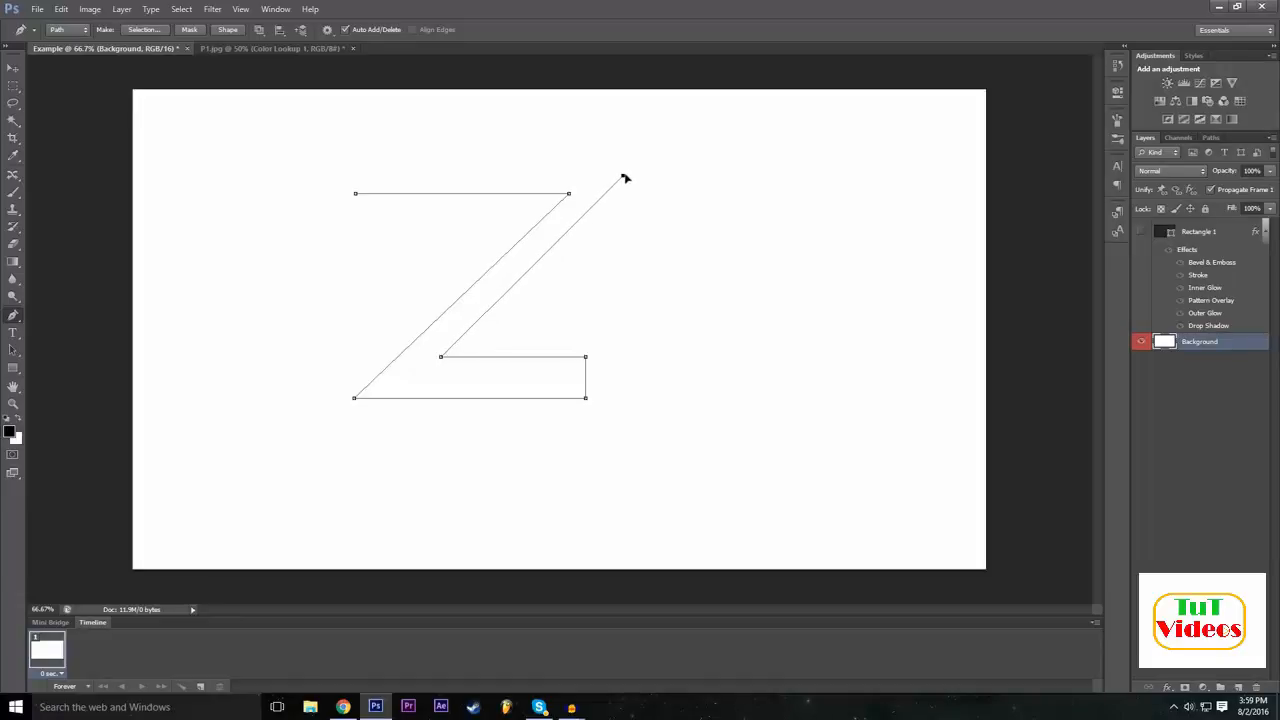
pyautogui.click(357, 176)
pyautogui.click(357, 196)
# Define the closed path as a custom shape named Z.
pyautogui.rightClick(442, 396)
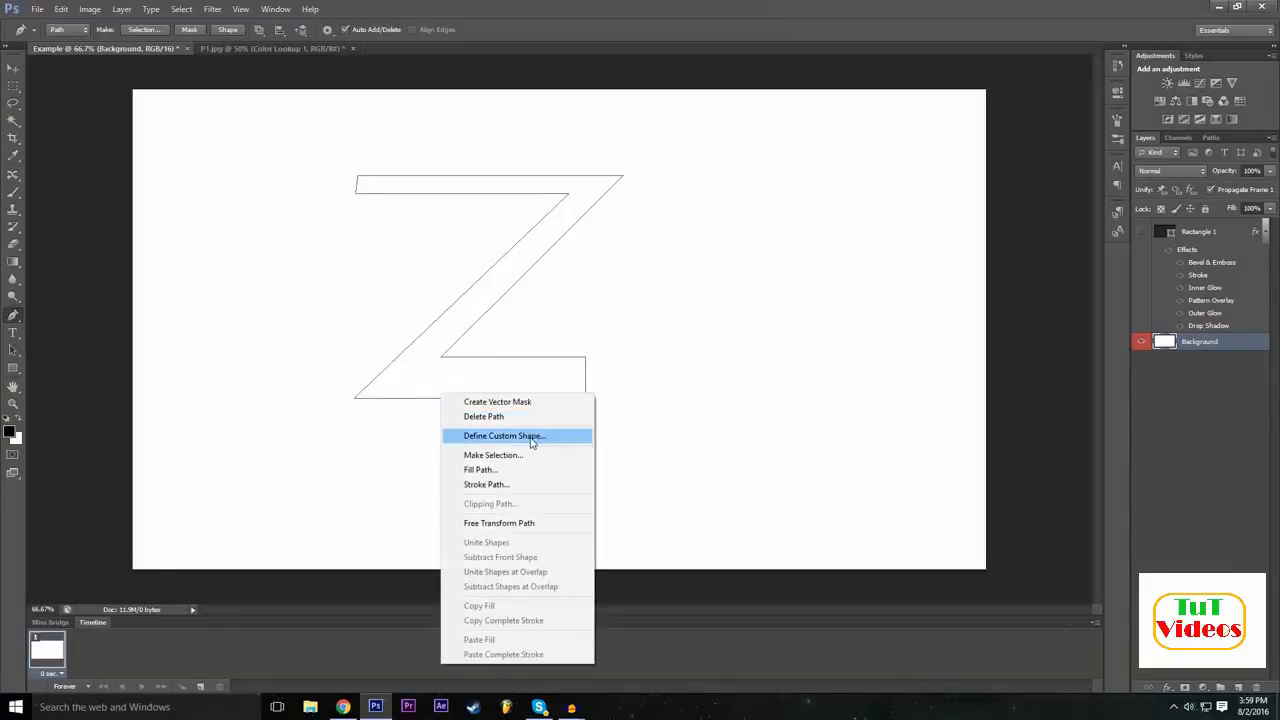
pyautogui.click(531, 437)
pyautogui.write('Z')
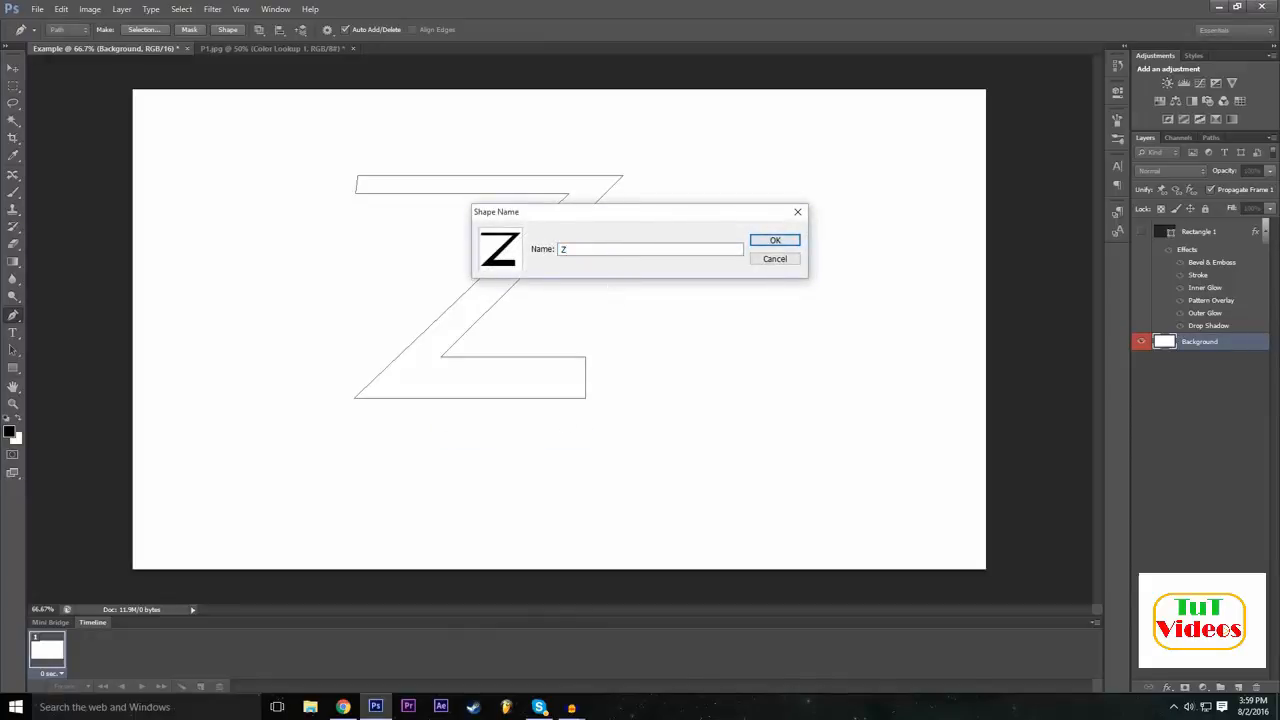
pyautogui.press('Return')
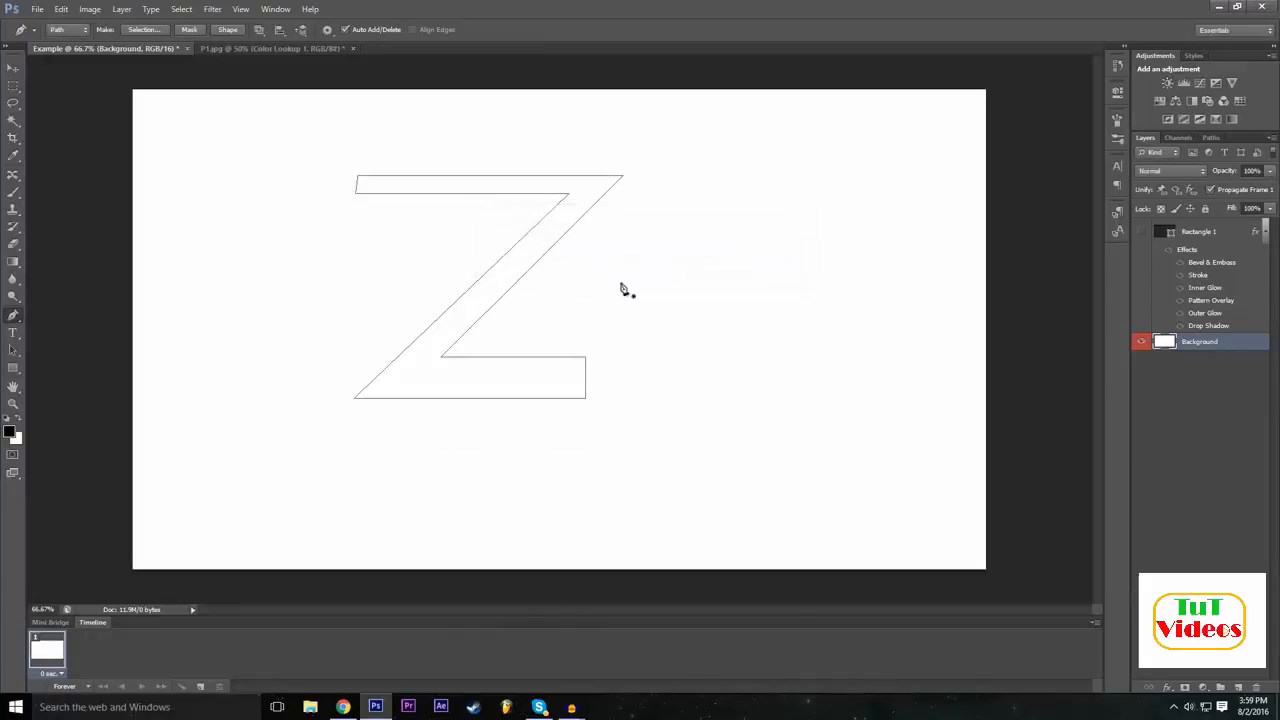
# Activate the Custom Shape tool and choose the saved Z shape.
pyautogui.click(13, 367)
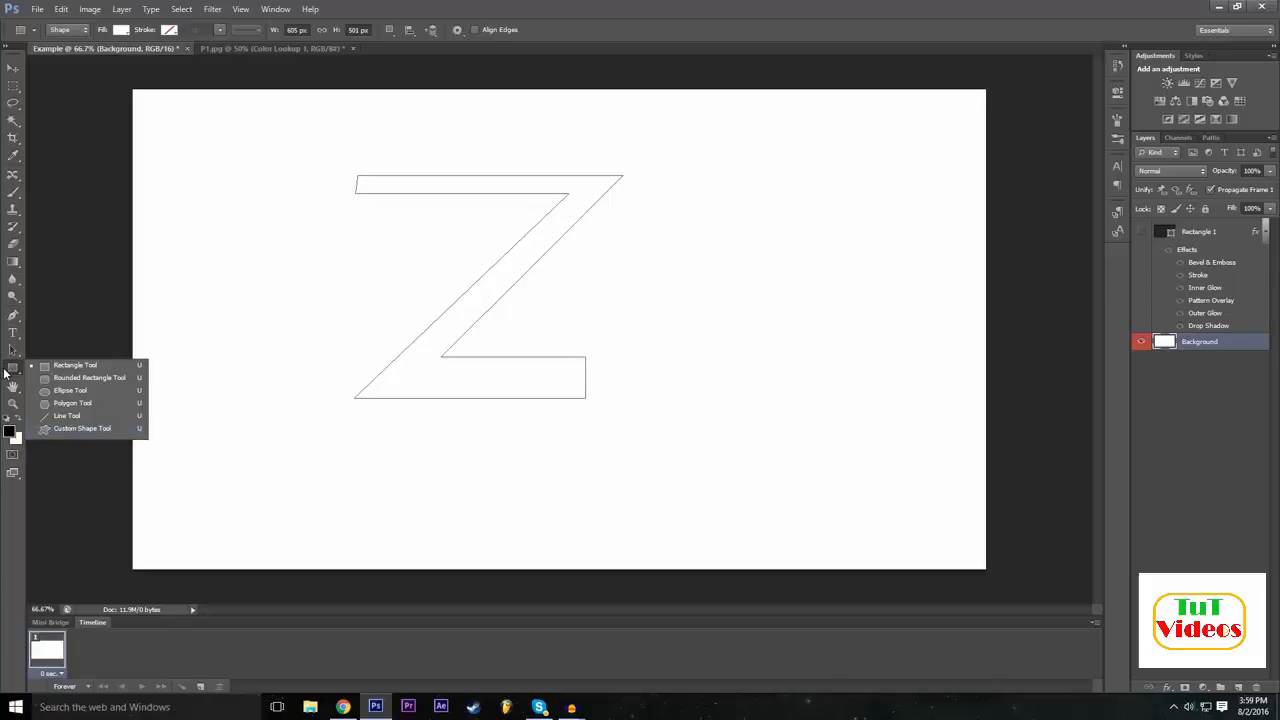
pyautogui.click(72, 428)
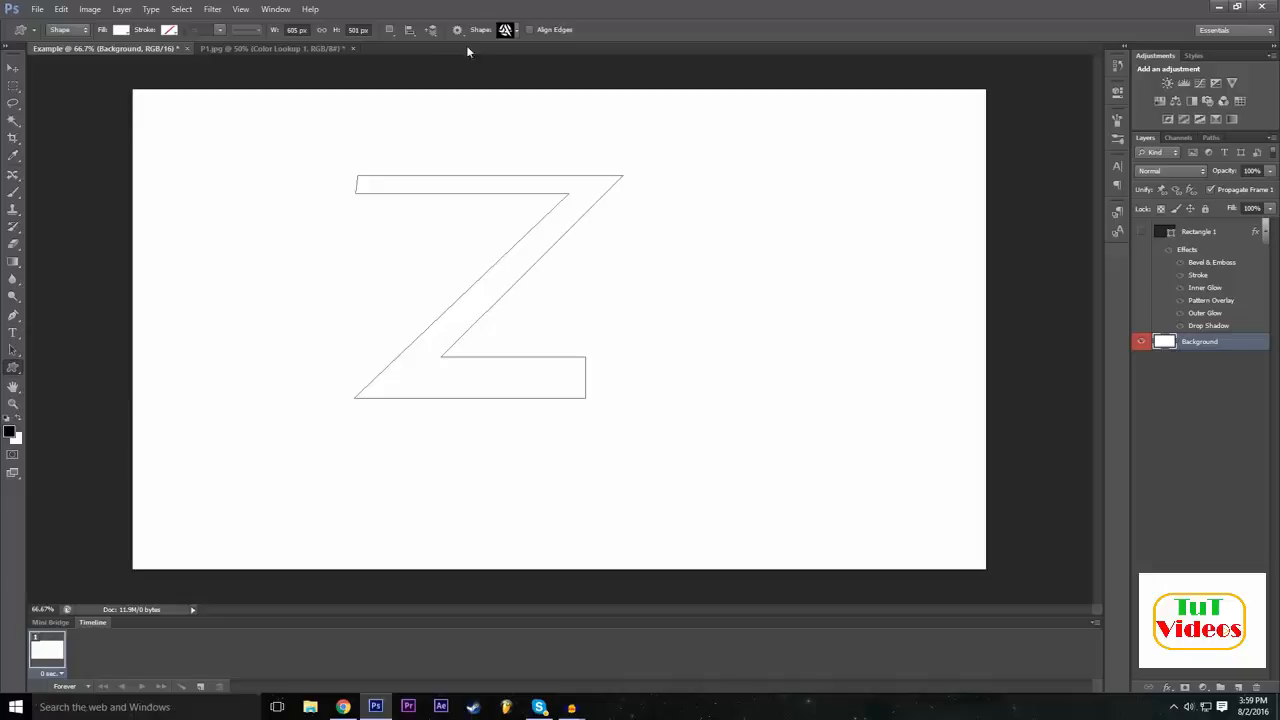
pyautogui.click(507, 30)
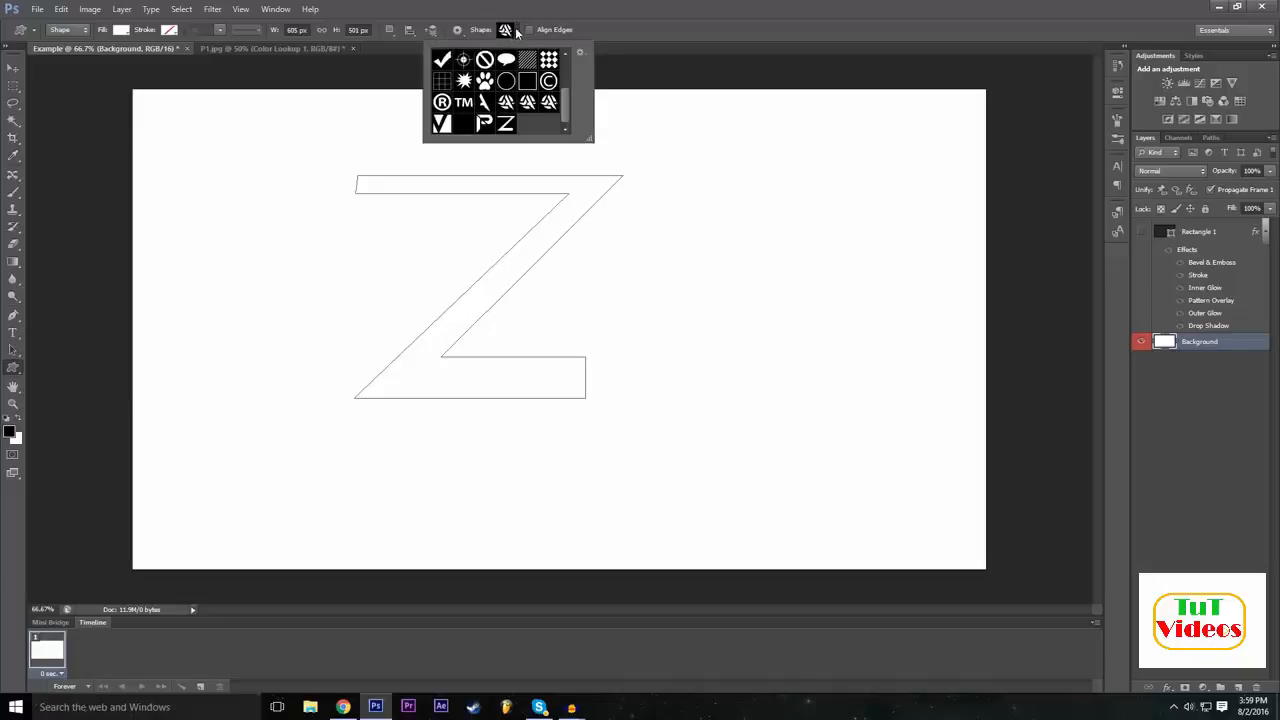
pyautogui.scroll(3, 517, 107)
pyautogui.scroll(-2, 517, 103)
pyautogui.scroll(2, 518, 93)
pyautogui.scroll(-2, 518, 100)
pyautogui.click(507, 124)
pyautogui.click(636, 4)
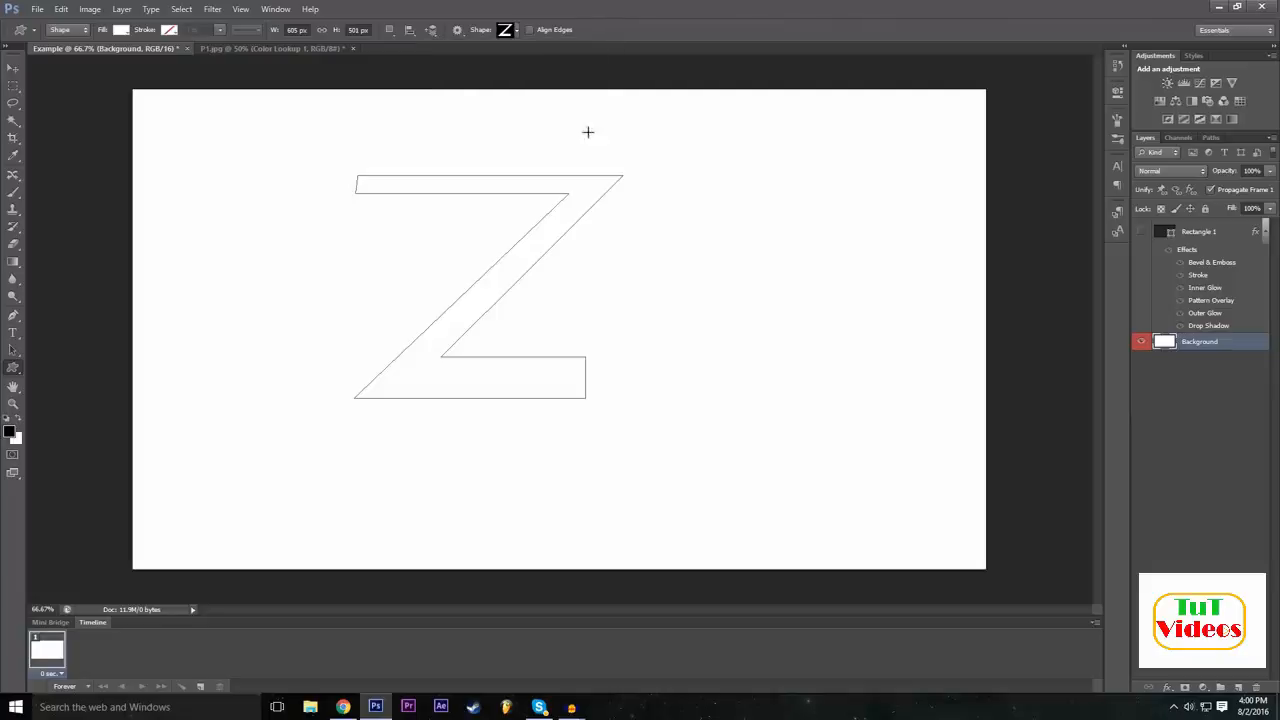
# Create a 605 x 501 px Z shape with proportions preserved and move it to about the middle of the canvas.
pyautogui.click(544, 336)
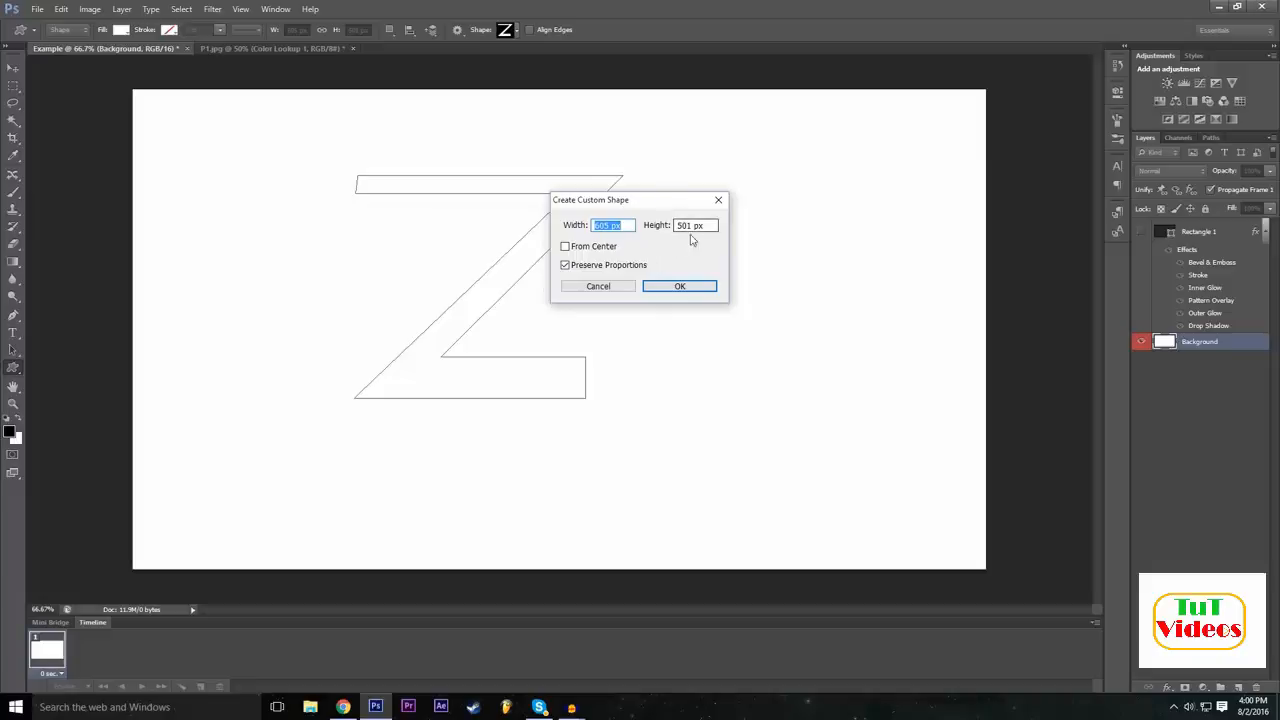
pyautogui.click(679, 286)
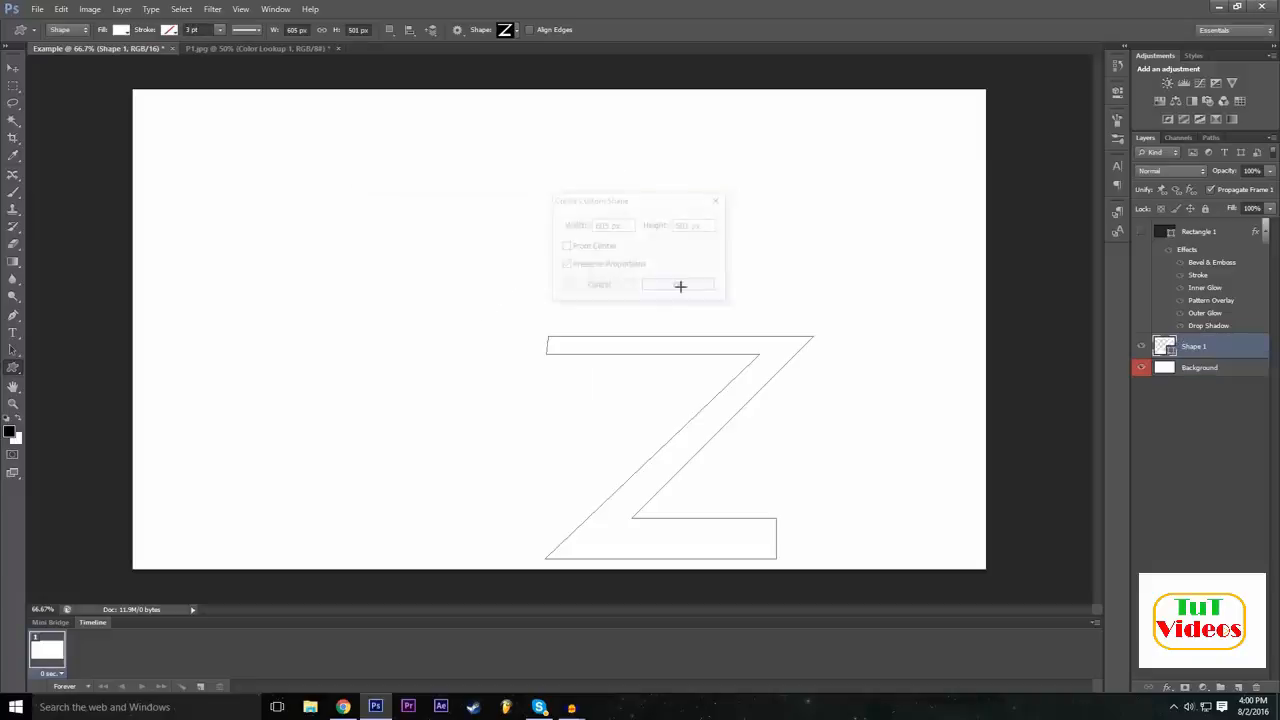
pyautogui.click(13, 67)
pyautogui.moveTo(610, 382); pyautogui.dragTo(491, 277)
pyautogui.moveTo(549, 337); pyautogui.dragTo(603, 371)
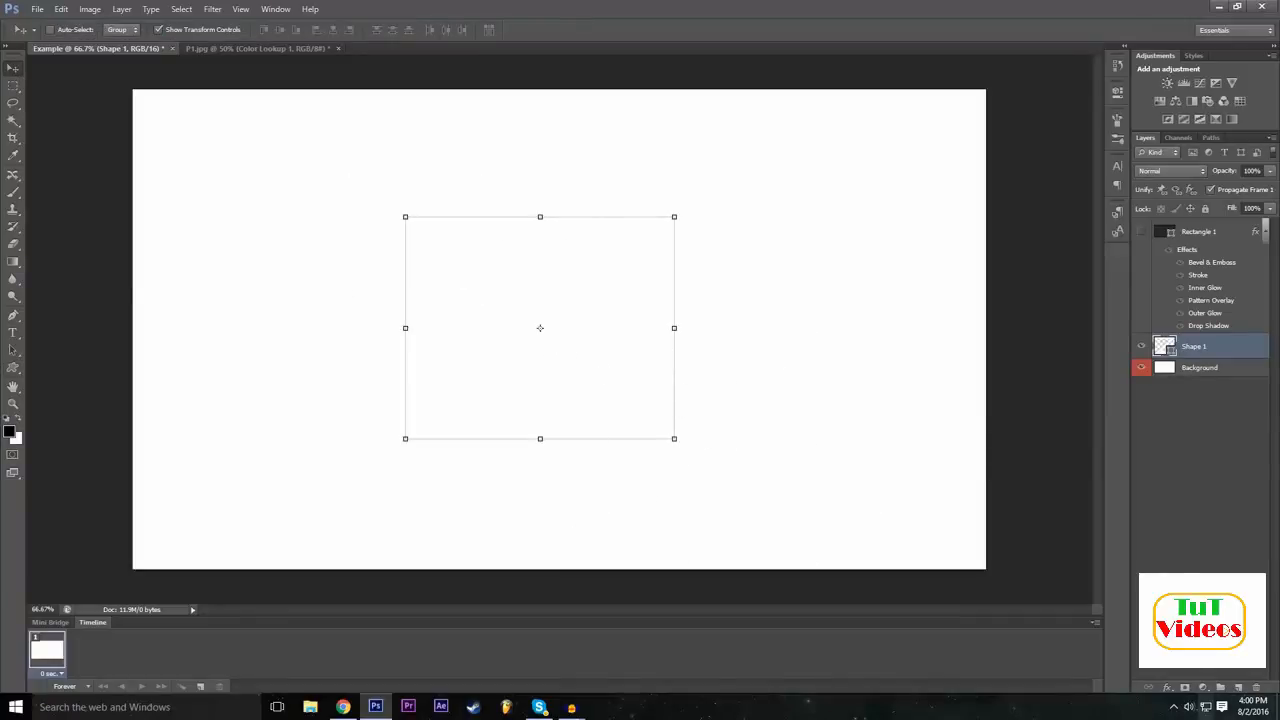
# Apply a Color Overlay in black (000000) to the Shape 1 layer.
pyautogui.click(1164, 688)
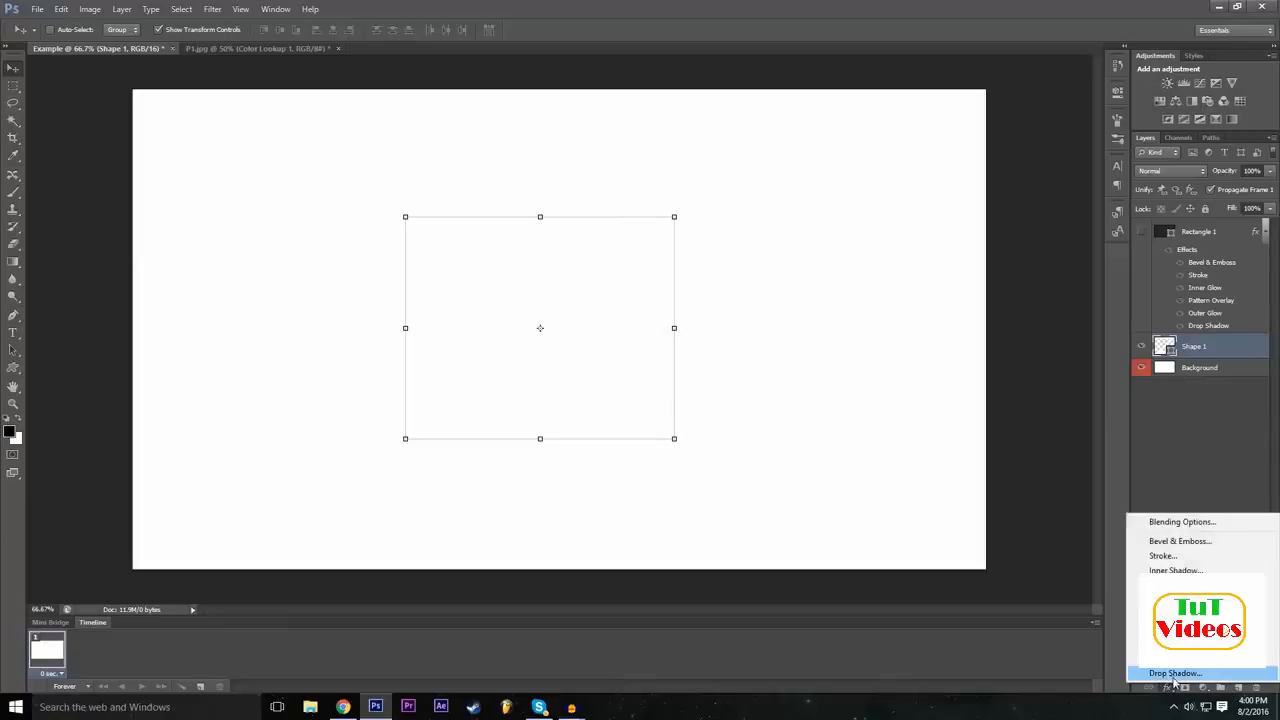
pyautogui.click(1203, 522)
pyautogui.moveTo(450, 260); pyautogui.dragTo(1121, 165)
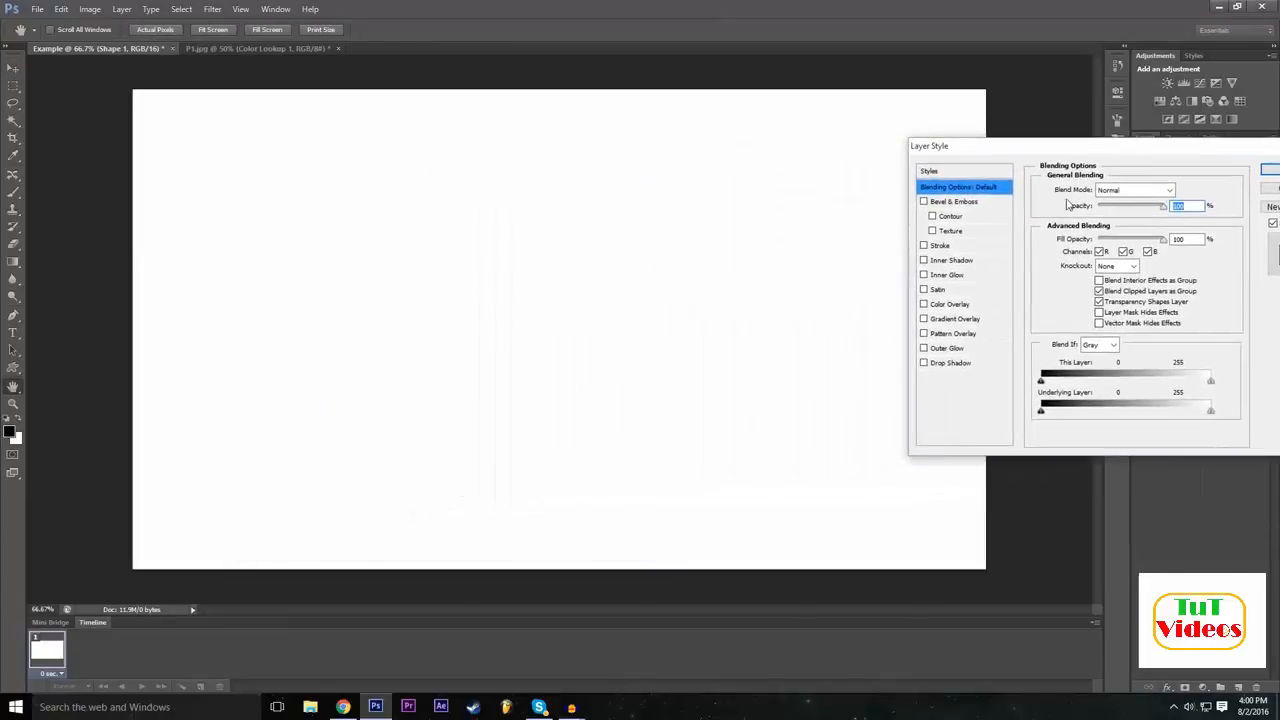
pyautogui.click(924, 304)
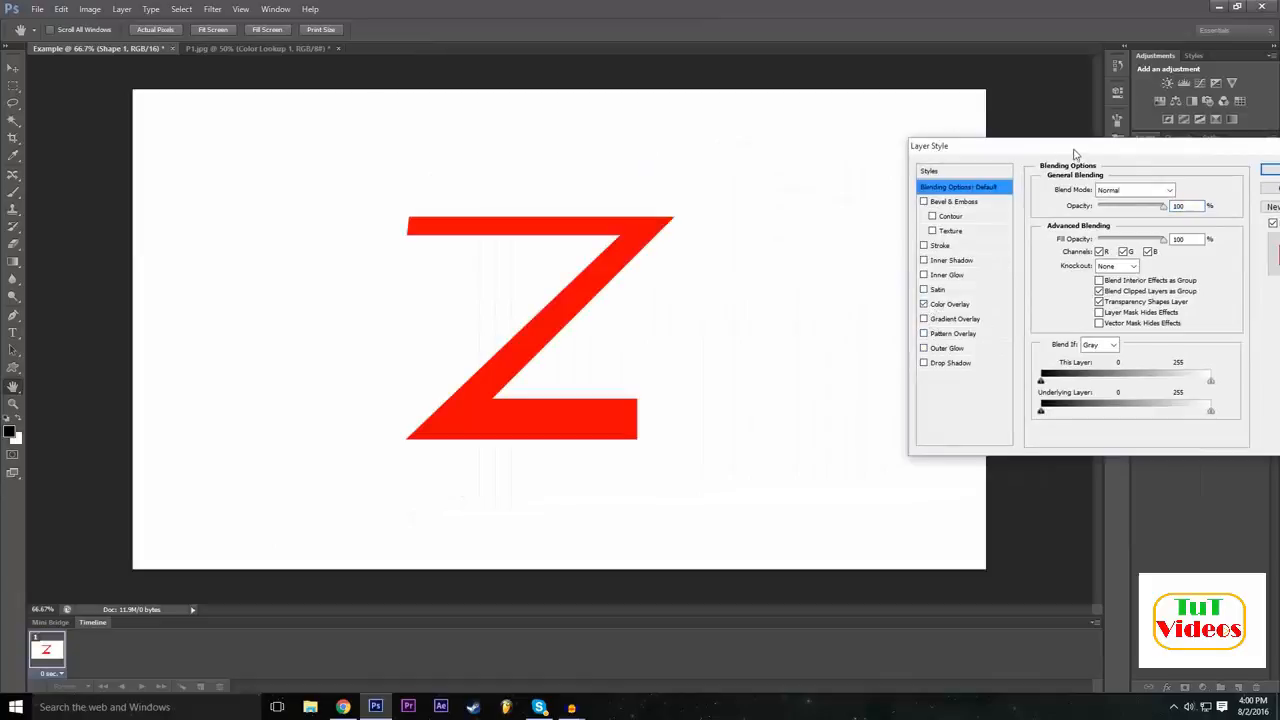
pyautogui.moveTo(1075, 153); pyautogui.dragTo(873, 191)
pyautogui.click(777, 344)
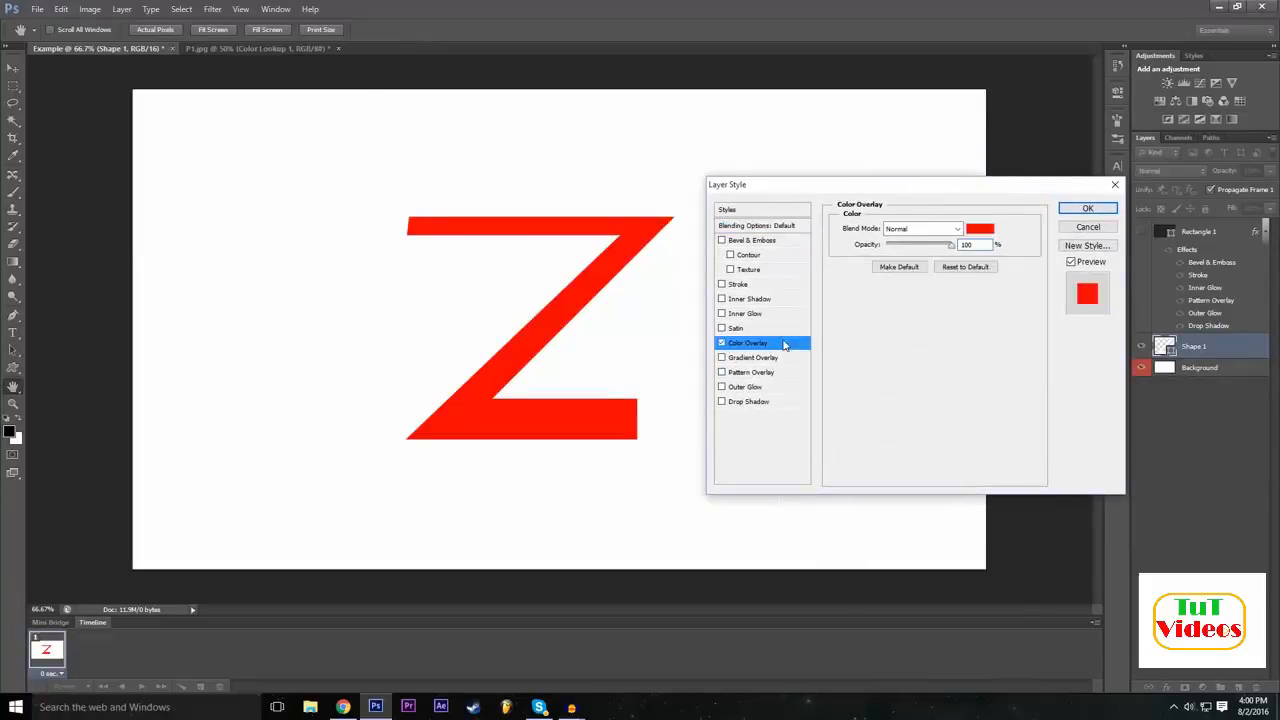
pyautogui.click(980, 229)
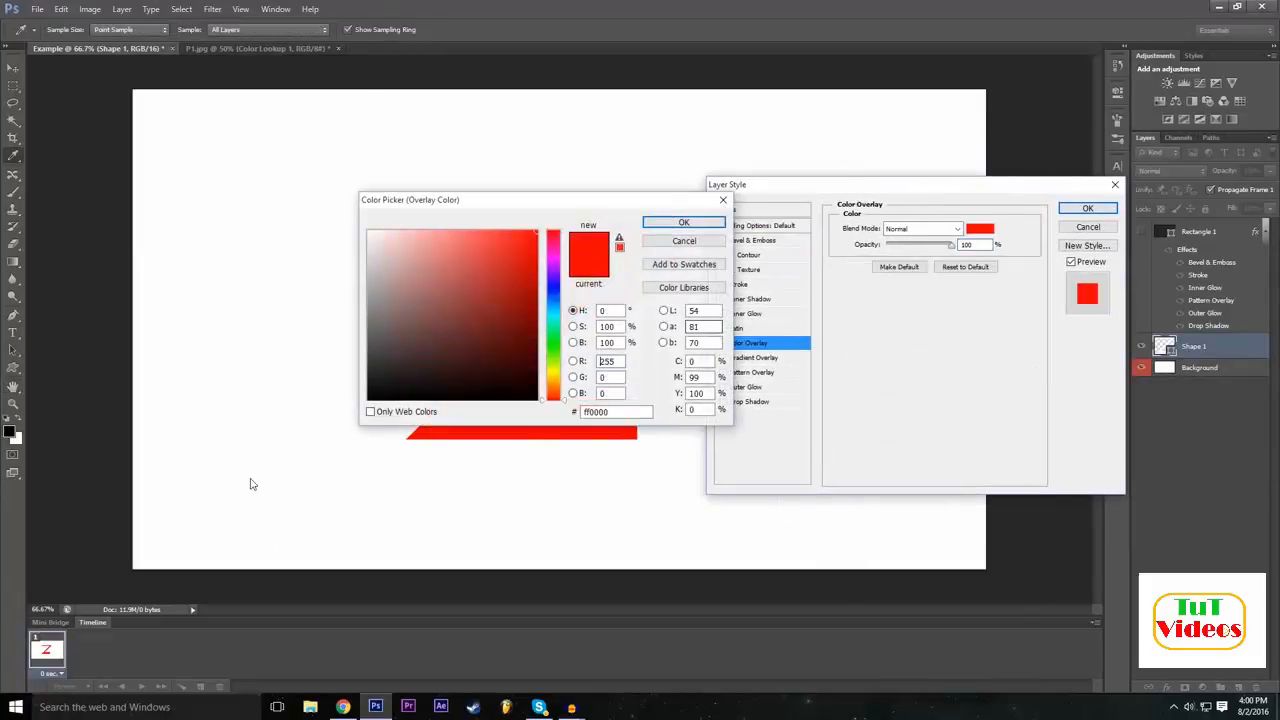
pyautogui.click(369, 399)
pyautogui.moveTo(530, 200); pyautogui.dragTo(648, 264)
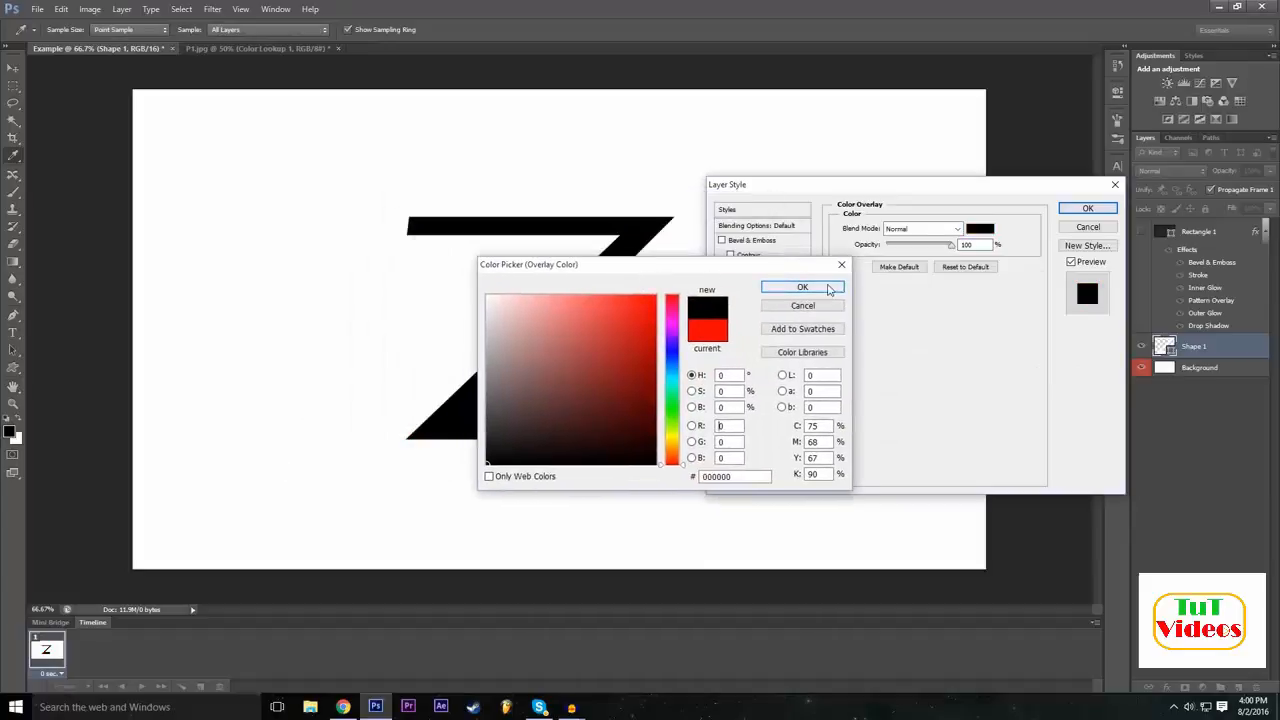
pyautogui.click(829, 290)
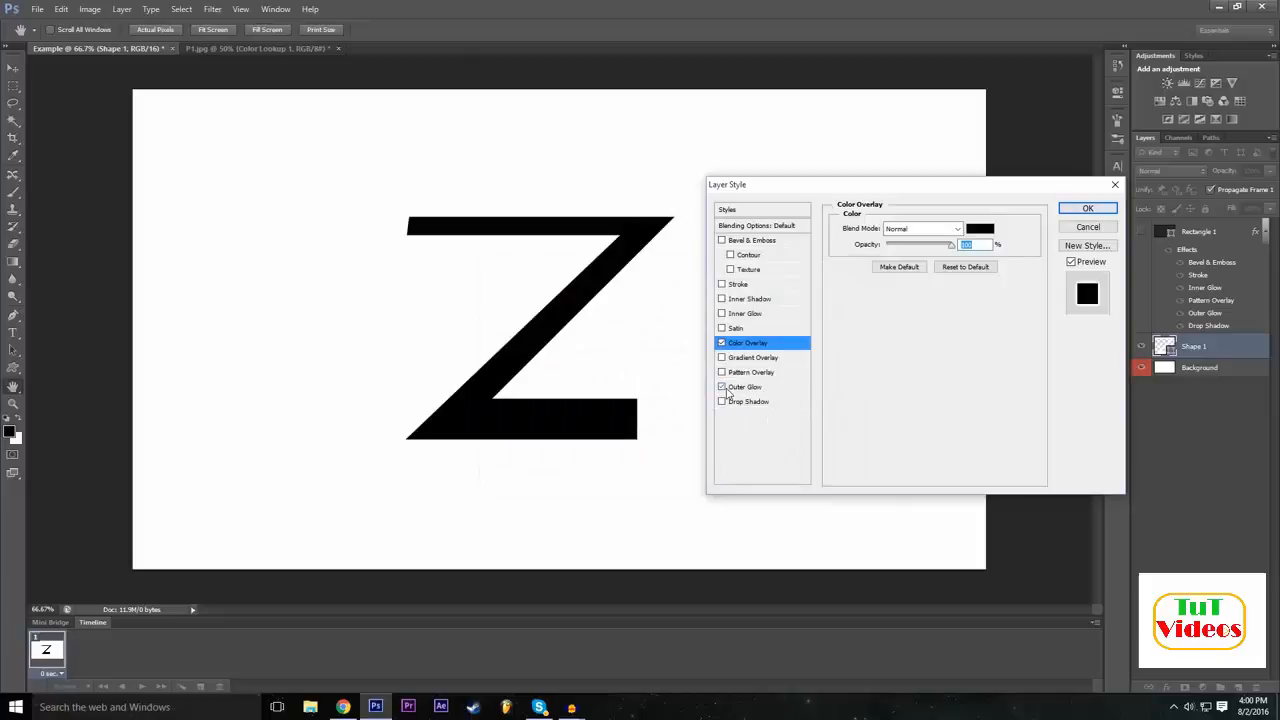
# Add a red Outer Glow to the Z with increased spread and a 46 px size, and hide the Background layer.
pyautogui.click(723, 388)
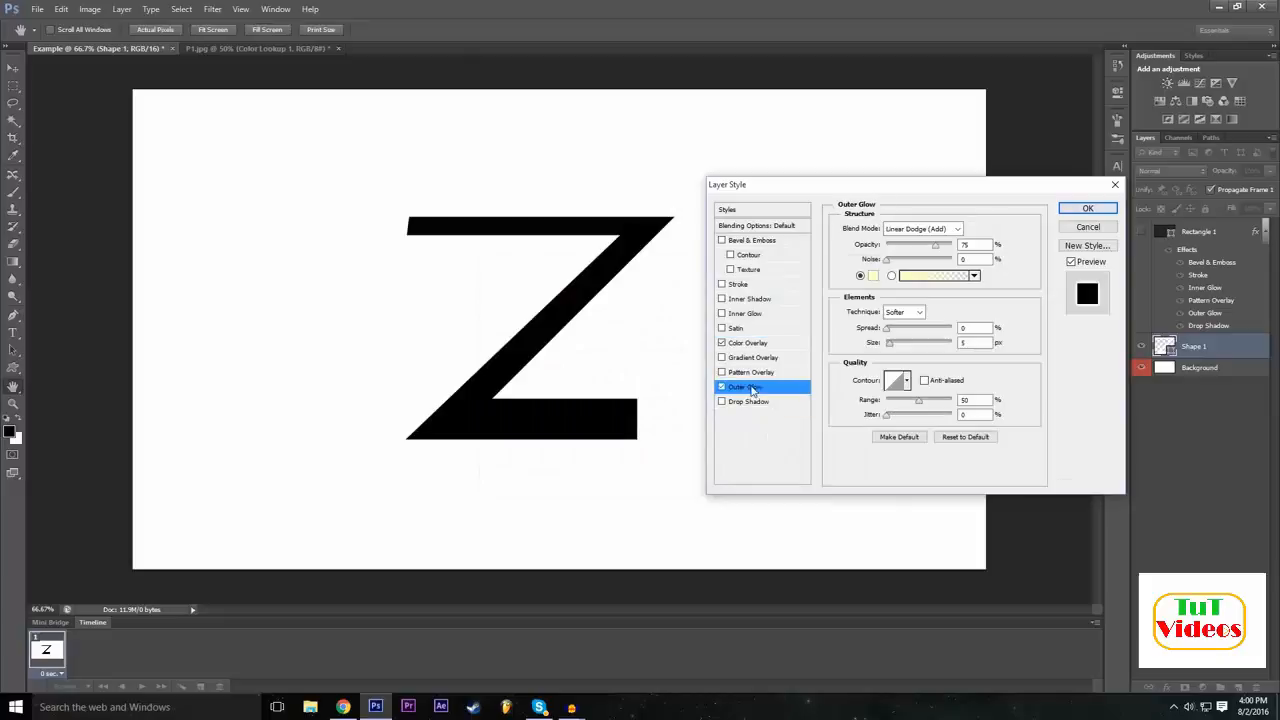
pyautogui.click(874, 276)
pyautogui.click(672, 297)
pyautogui.click(642, 300)
pyautogui.click(780, 289)
pyautogui.moveTo(890, 344); pyautogui.dragTo(906, 329)
pyautogui.moveTo(1026, 192); pyautogui.dragTo(1031, 203)
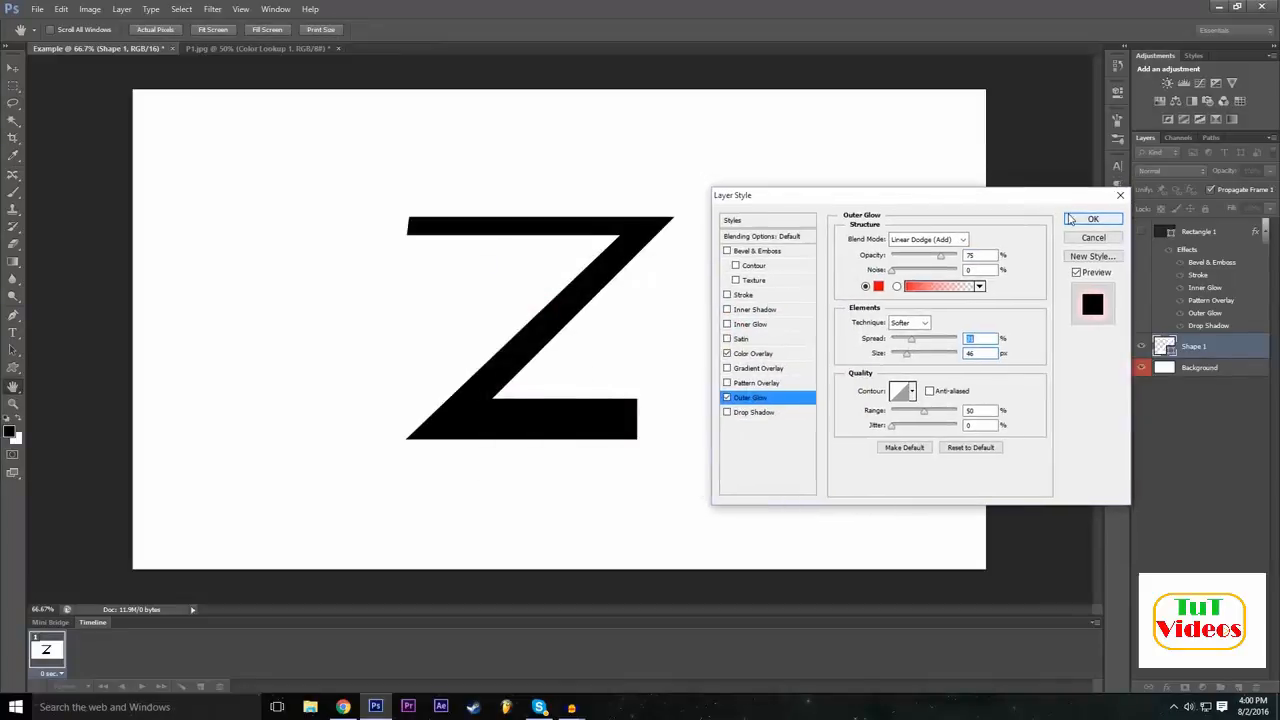
pyautogui.click(1069, 219)
pyautogui.click(1143, 407)
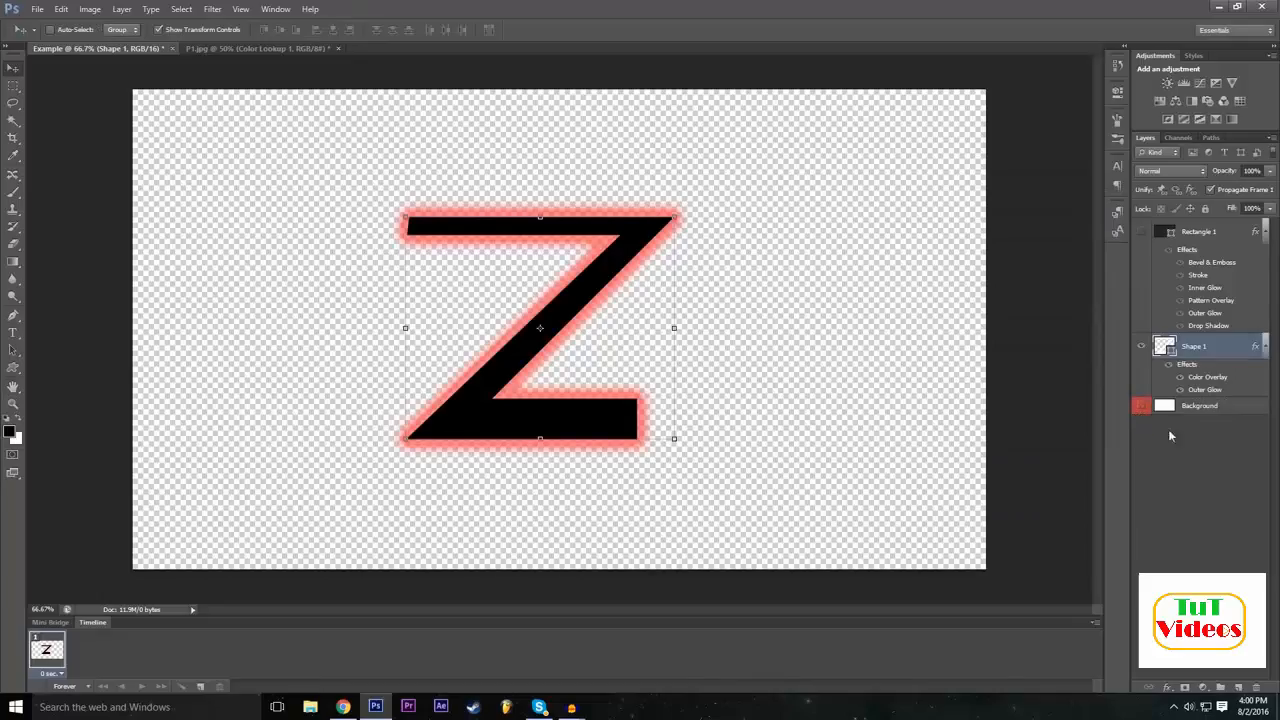
# Switch back to the P1.jpg car image.
pyautogui.doubleClick(797, 7)
pyautogui.doubleClick(797, 7)
pyautogui.click(280, 48)
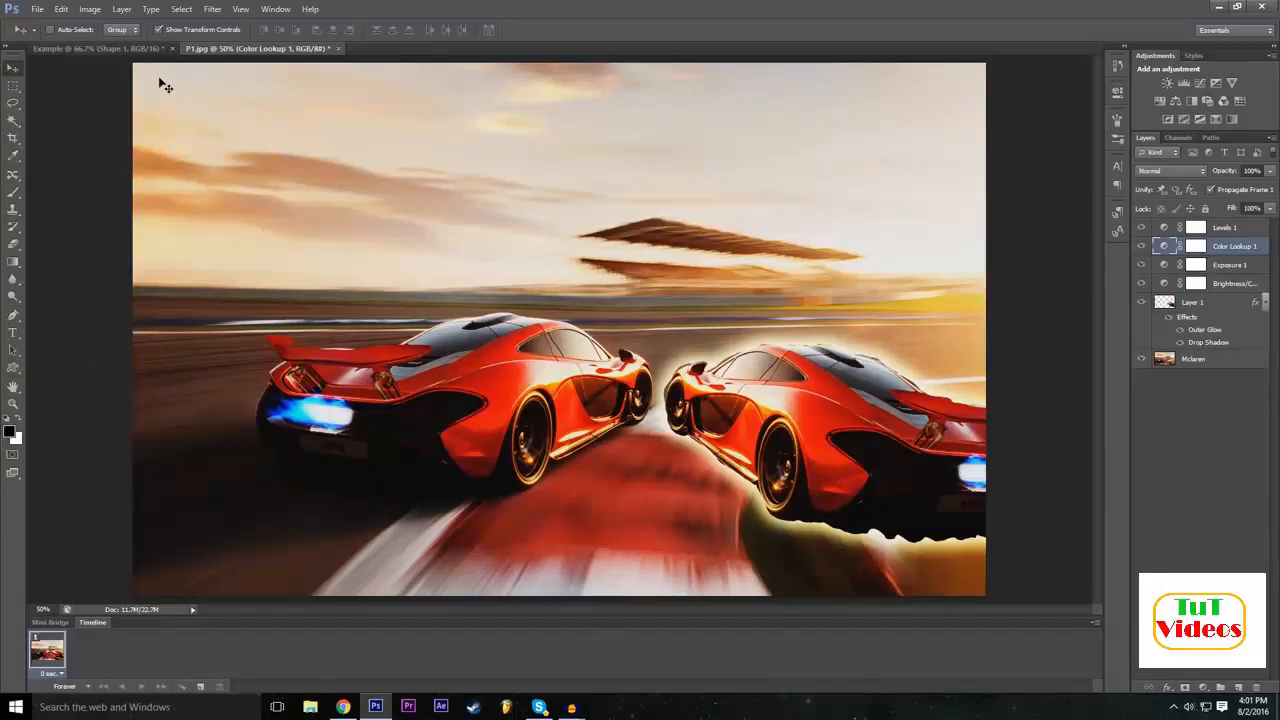
pyautogui.click(150, 48)
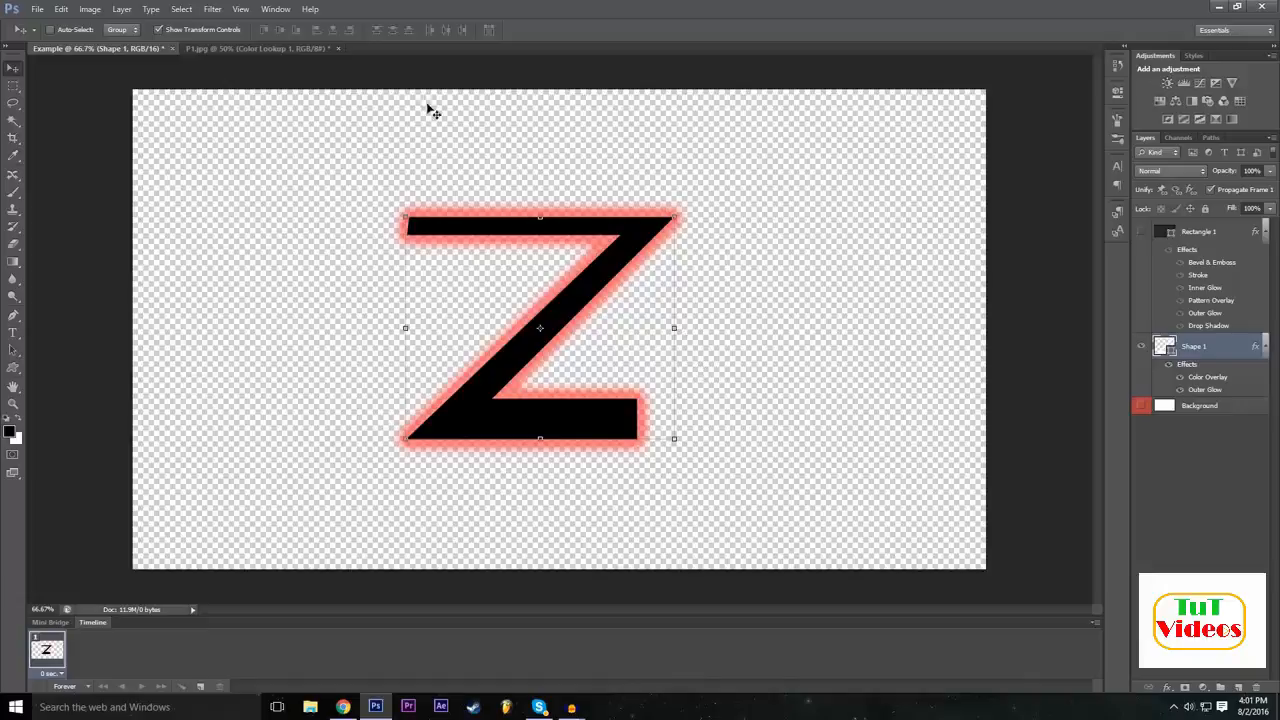
pyautogui.click(301, 48)
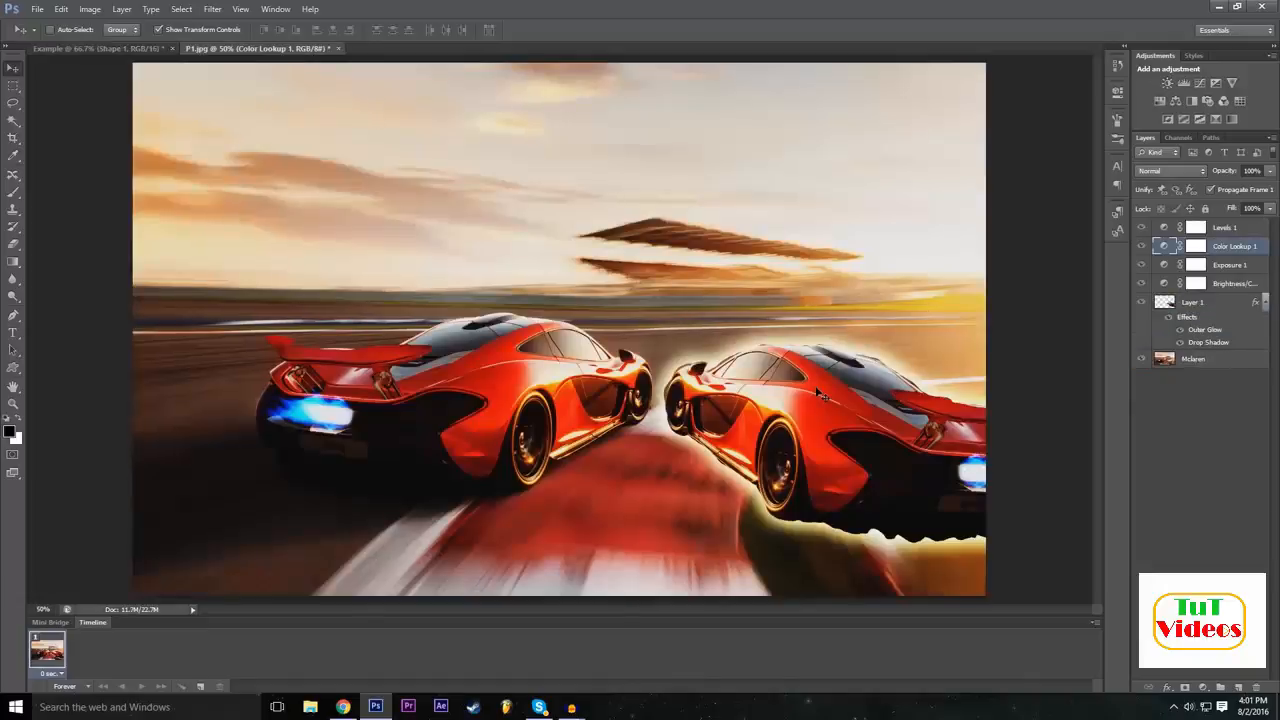